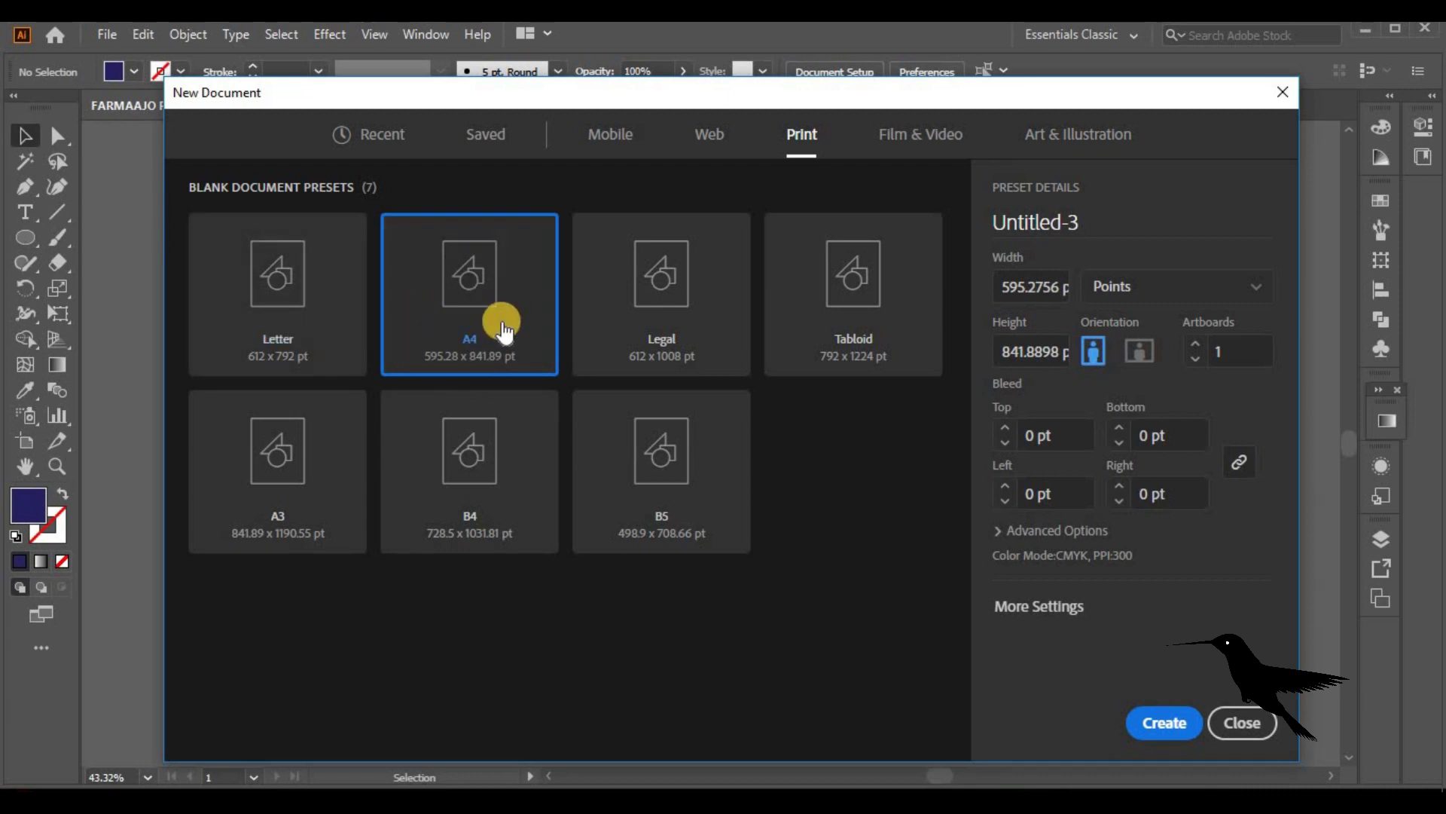
Create a blank A4 document and draw a page-sized rectangle with no stroke and dark navy fill
click(1154, 719)
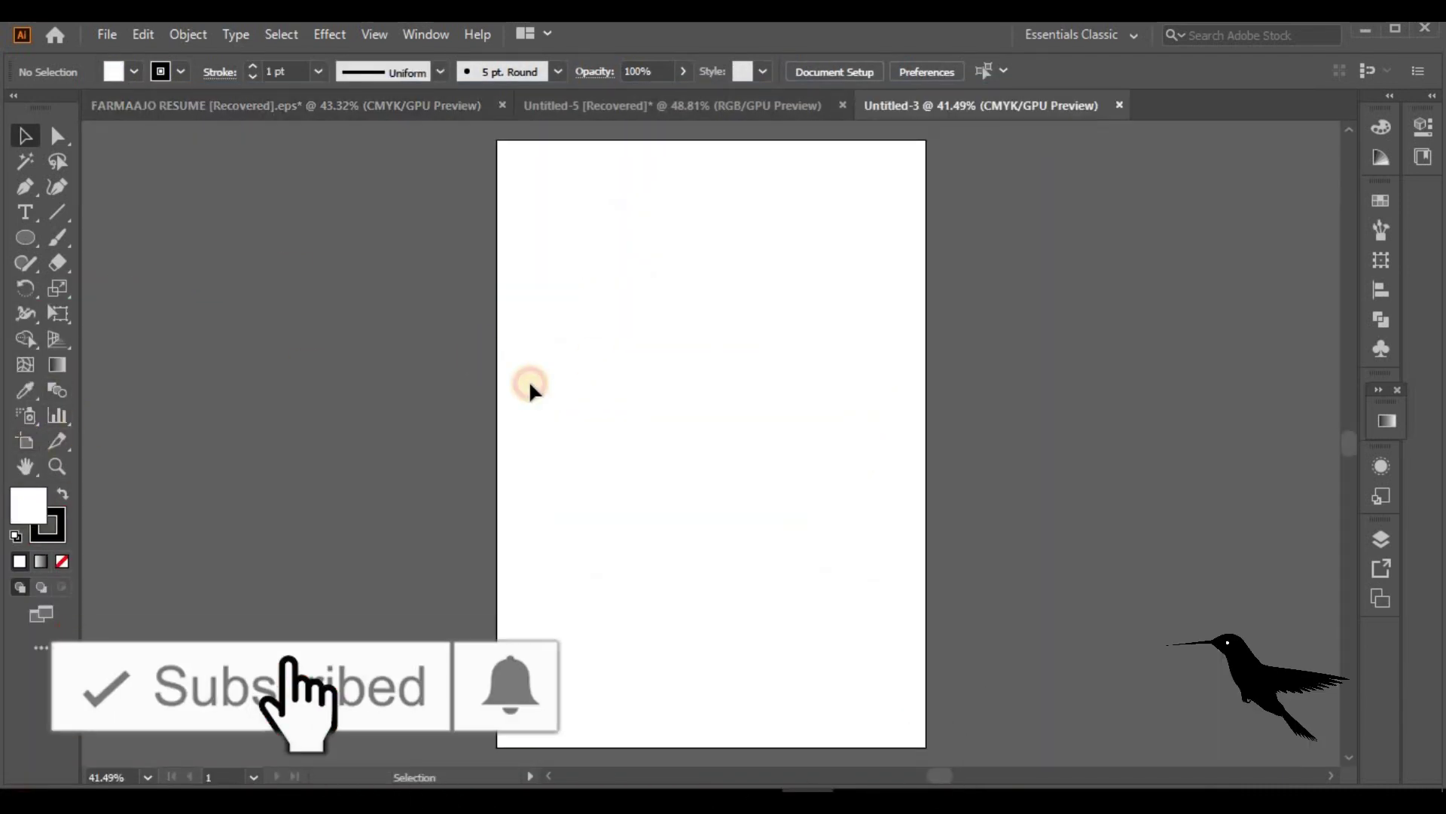
click(25, 237)
click(131, 237)
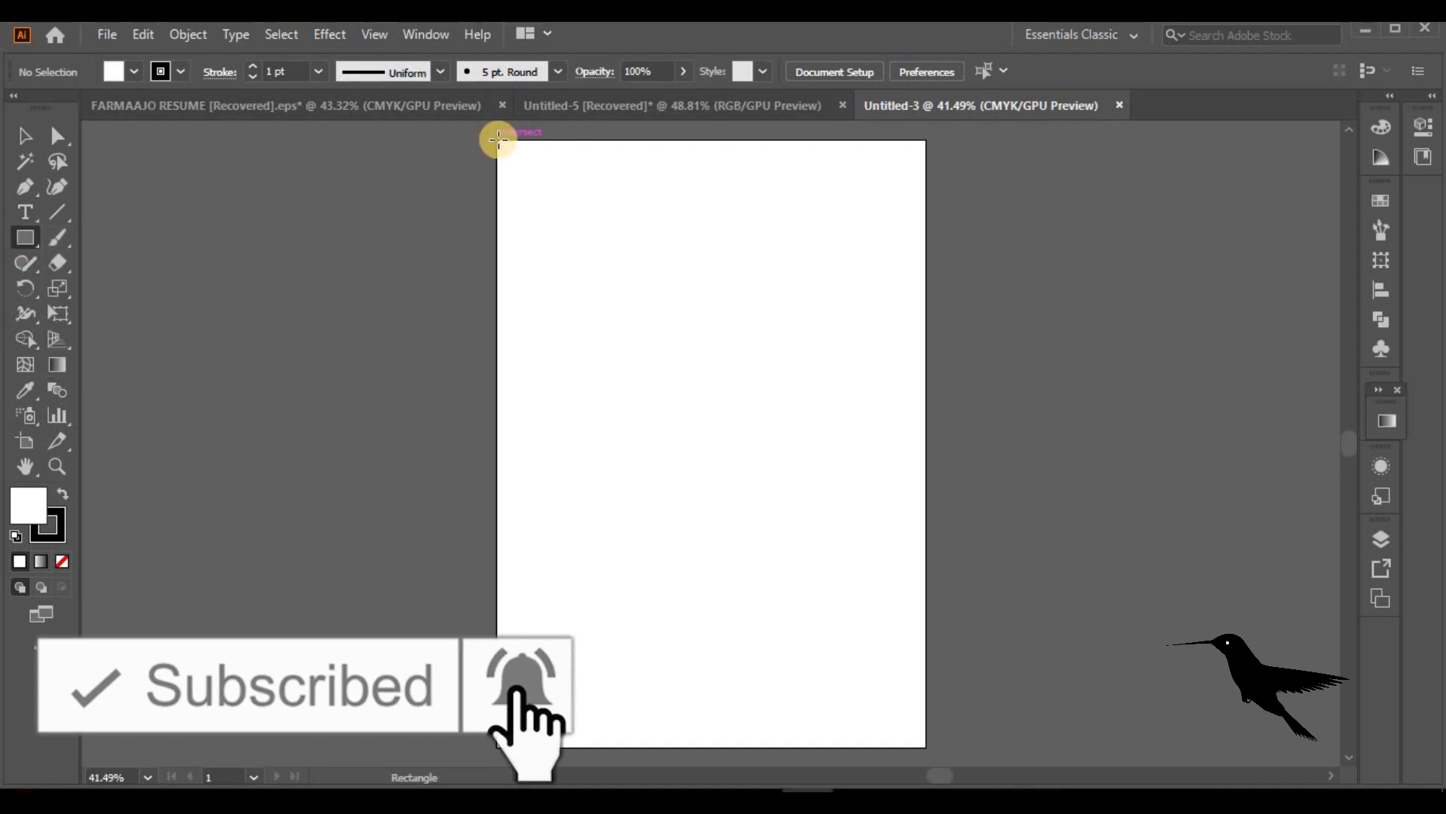
mouse_move(496, 139)
mouse_down()
mouse_move(789, 646)
mouse_move(926, 747)
mouse_up()
click(26, 142)
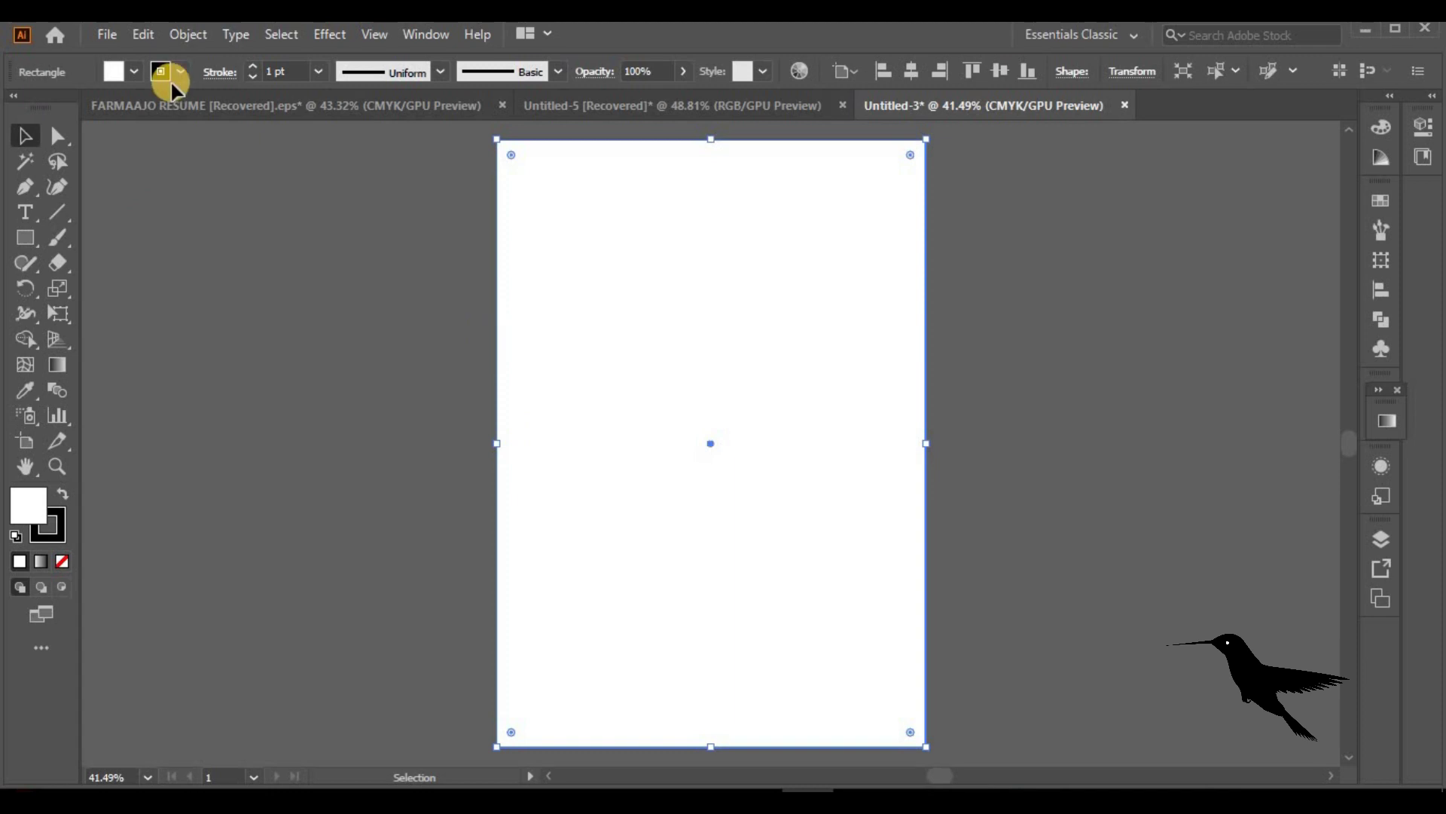
click(183, 71)
click(13, 107)
click(133, 70)
click(194, 132)
Copy the navy rectangle and paste it in place exactly on top of the original
click(274, 394)
click(599, 437)
click(306, 387)
click(652, 421)
click(143, 34)
click(189, 136)
click(143, 34)
click(210, 226)
click(520, 169)
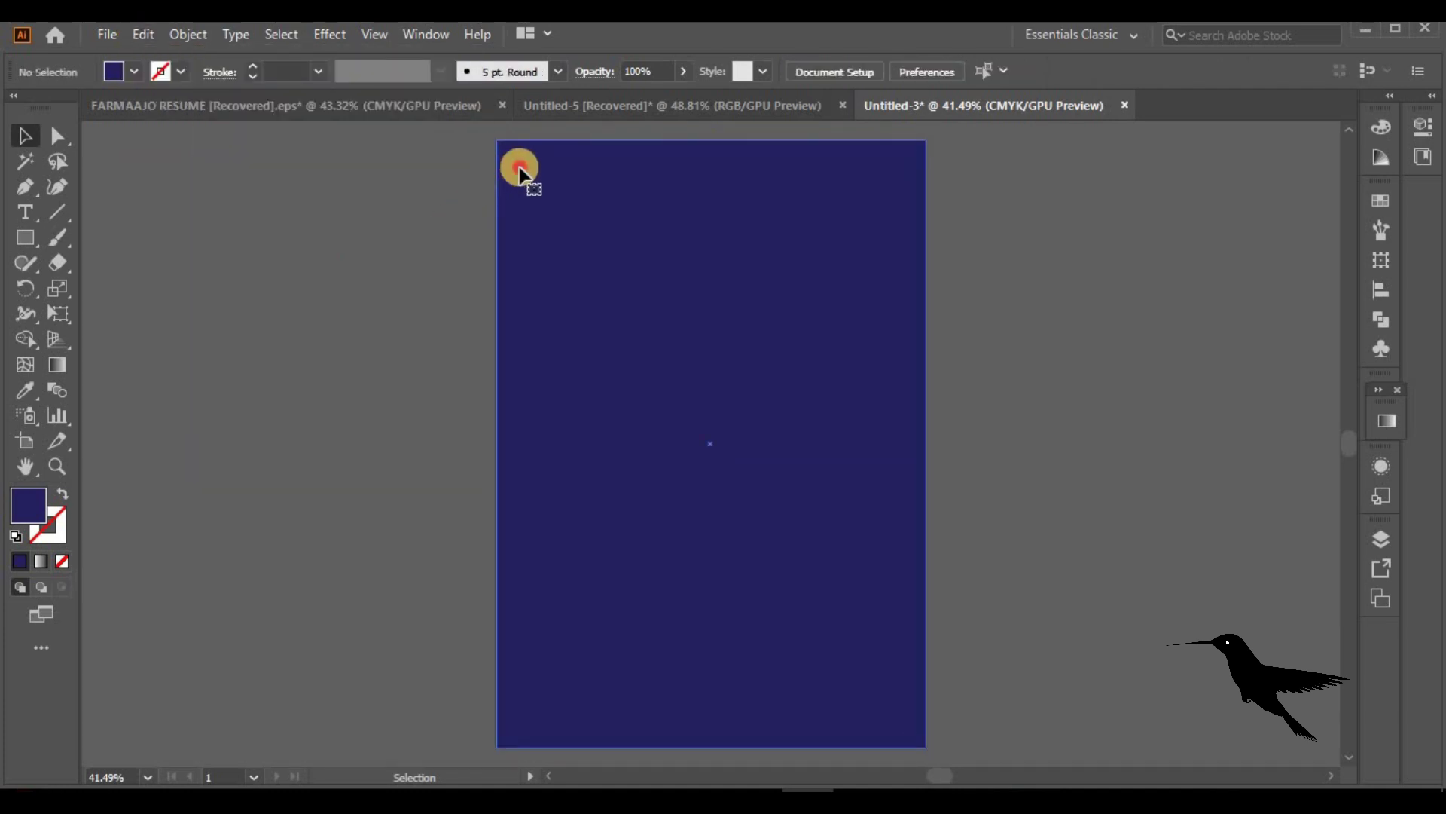
click(56, 136)
Move the copy's top edge down and its right edge inward by 10 pt each
click(496, 139)
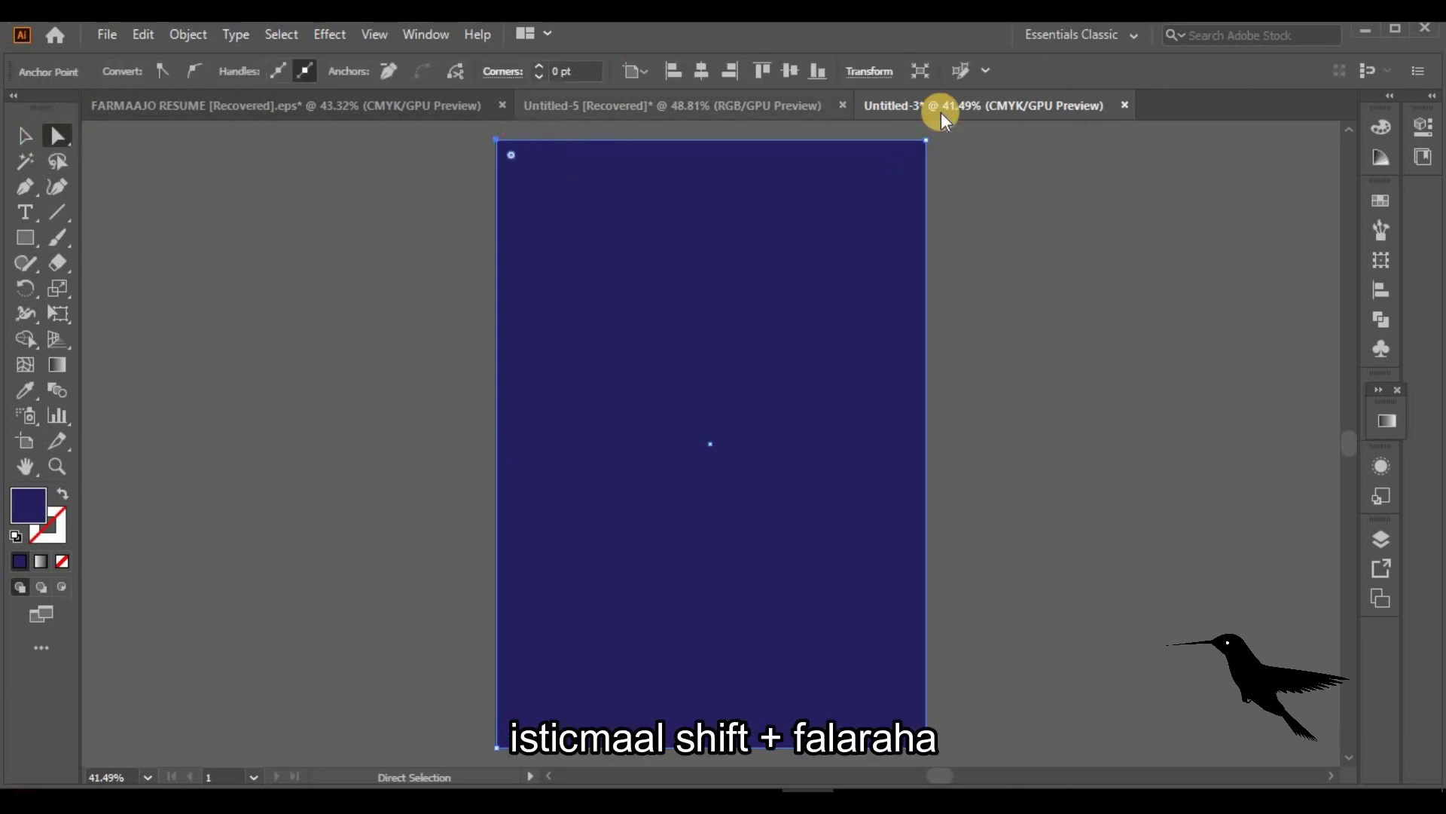
shift+click(926, 140)
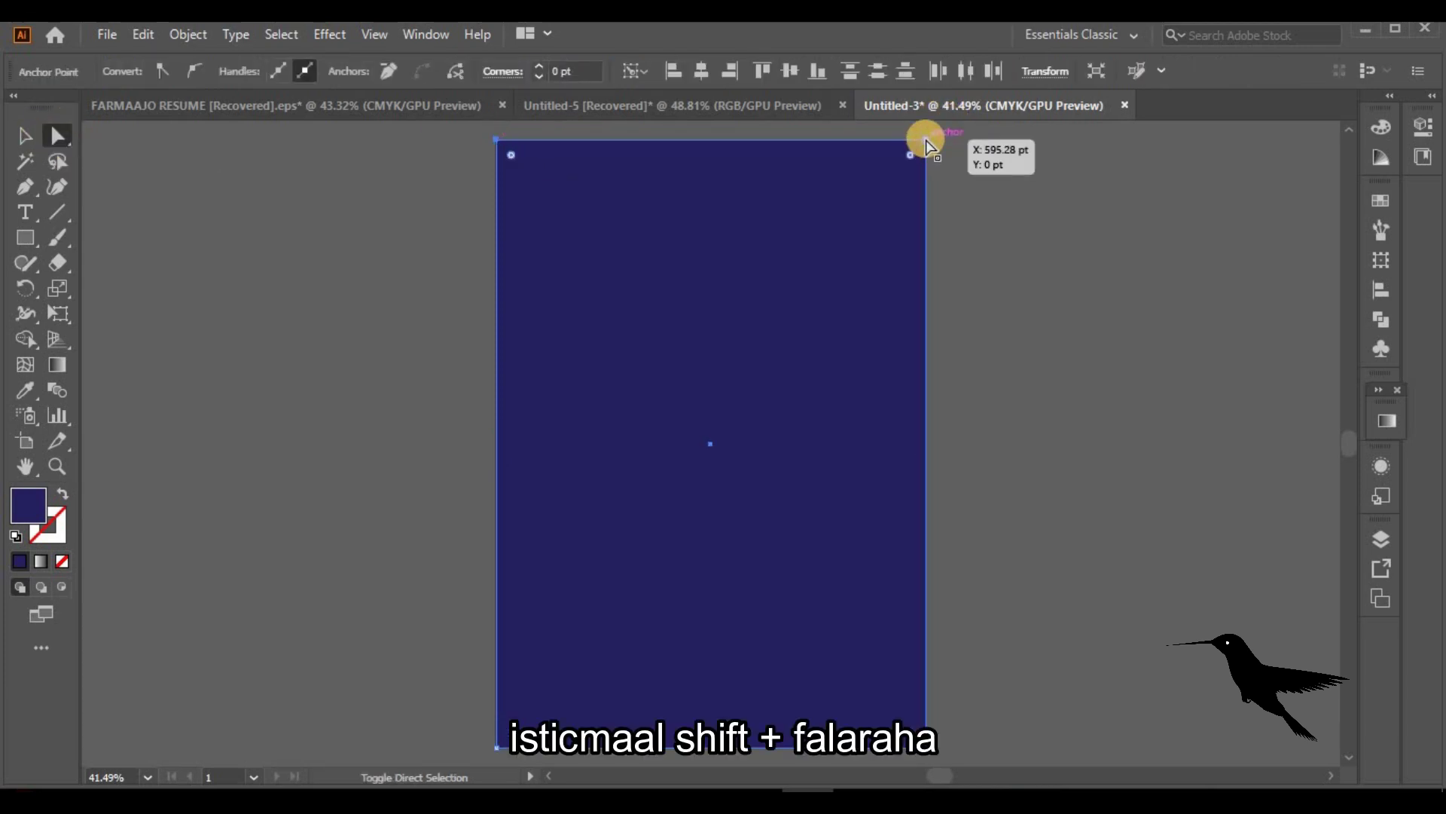
key(shift+Down)
key(shift+Down)
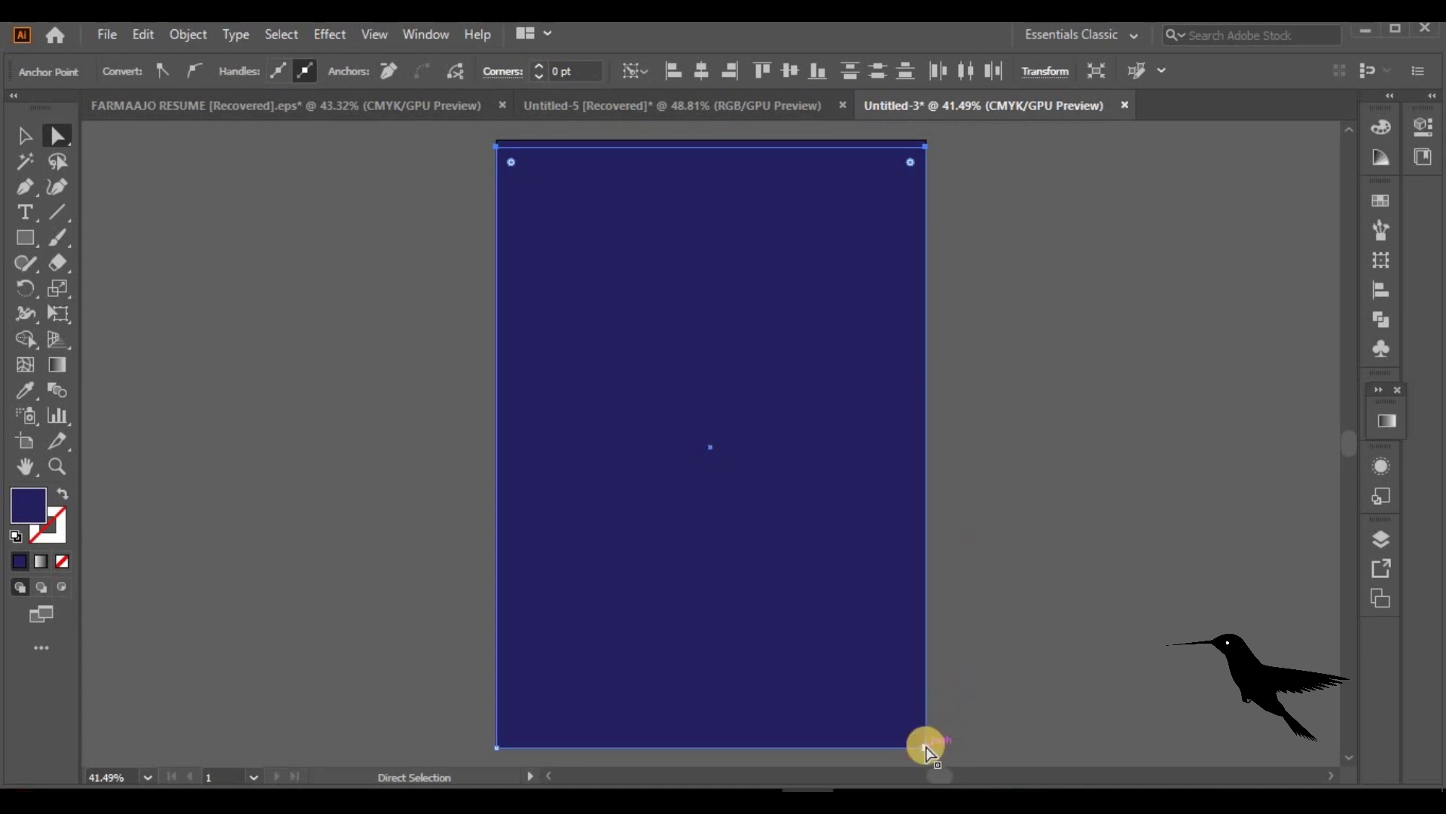
click(926, 746)
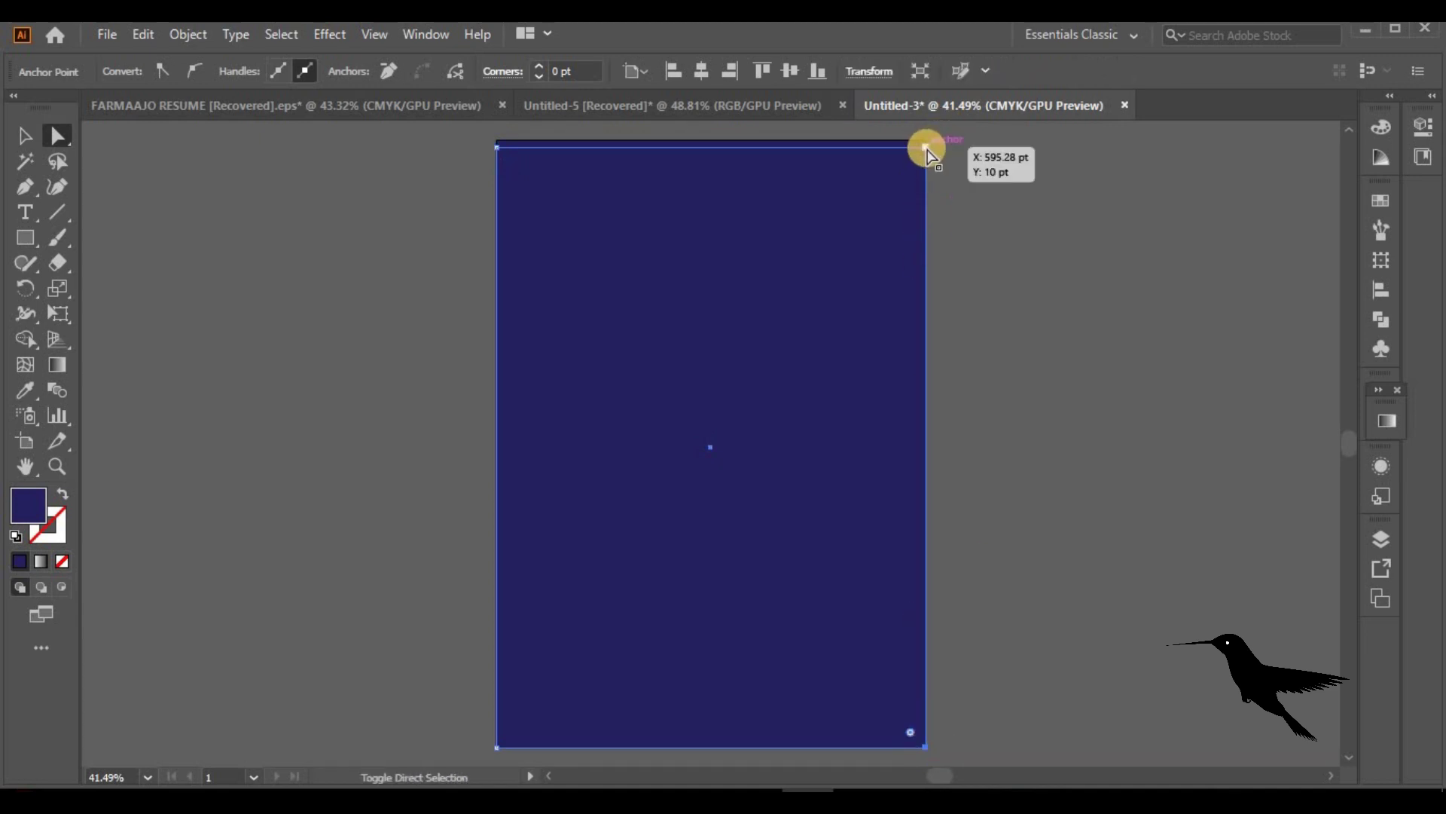
shift+click(926, 146)
key(shift+Left)
key(shift+Left)
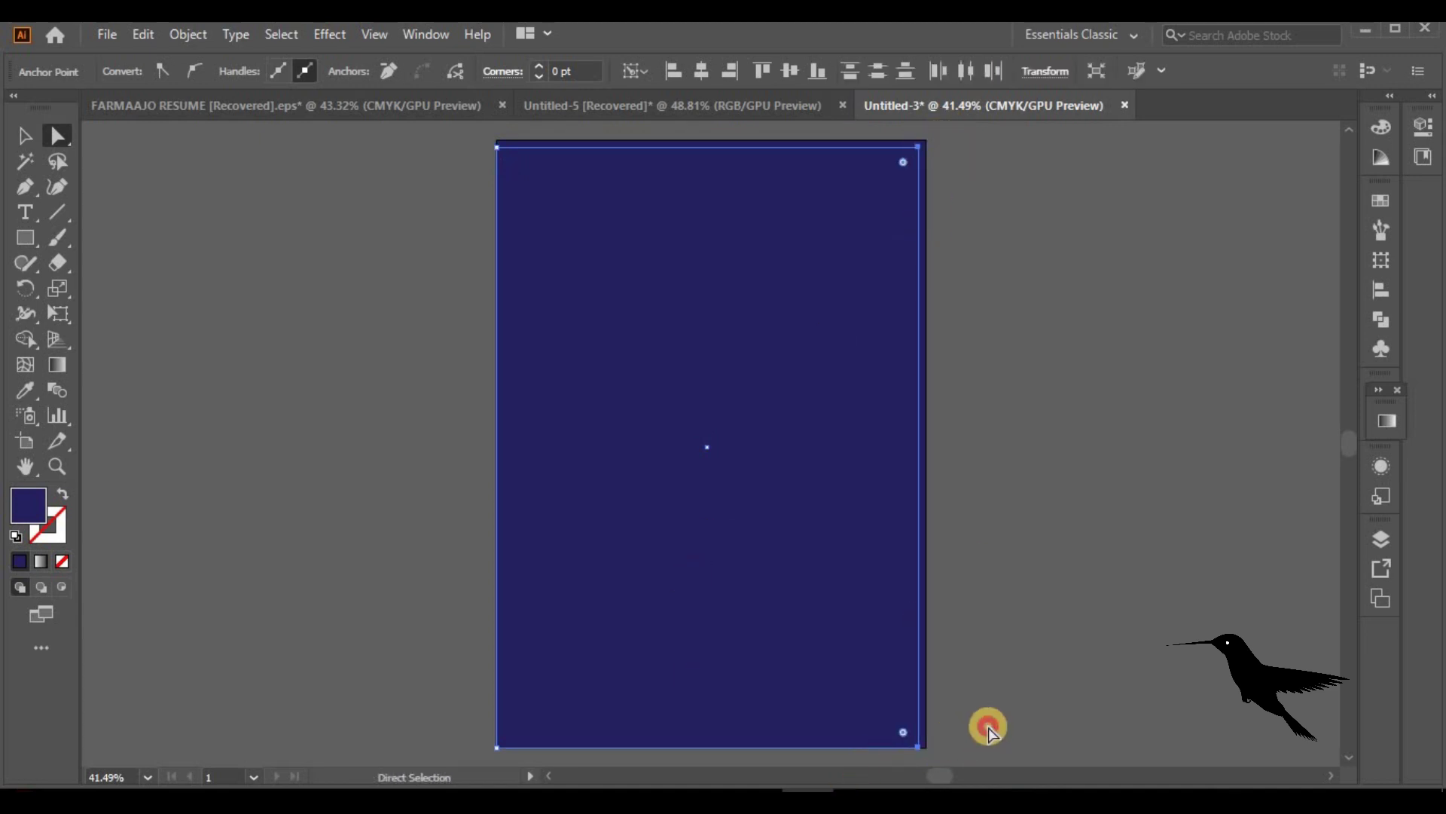
Raise the bottom edge and push the left edge inward by 10 pt each
click(988, 730)
click(919, 747)
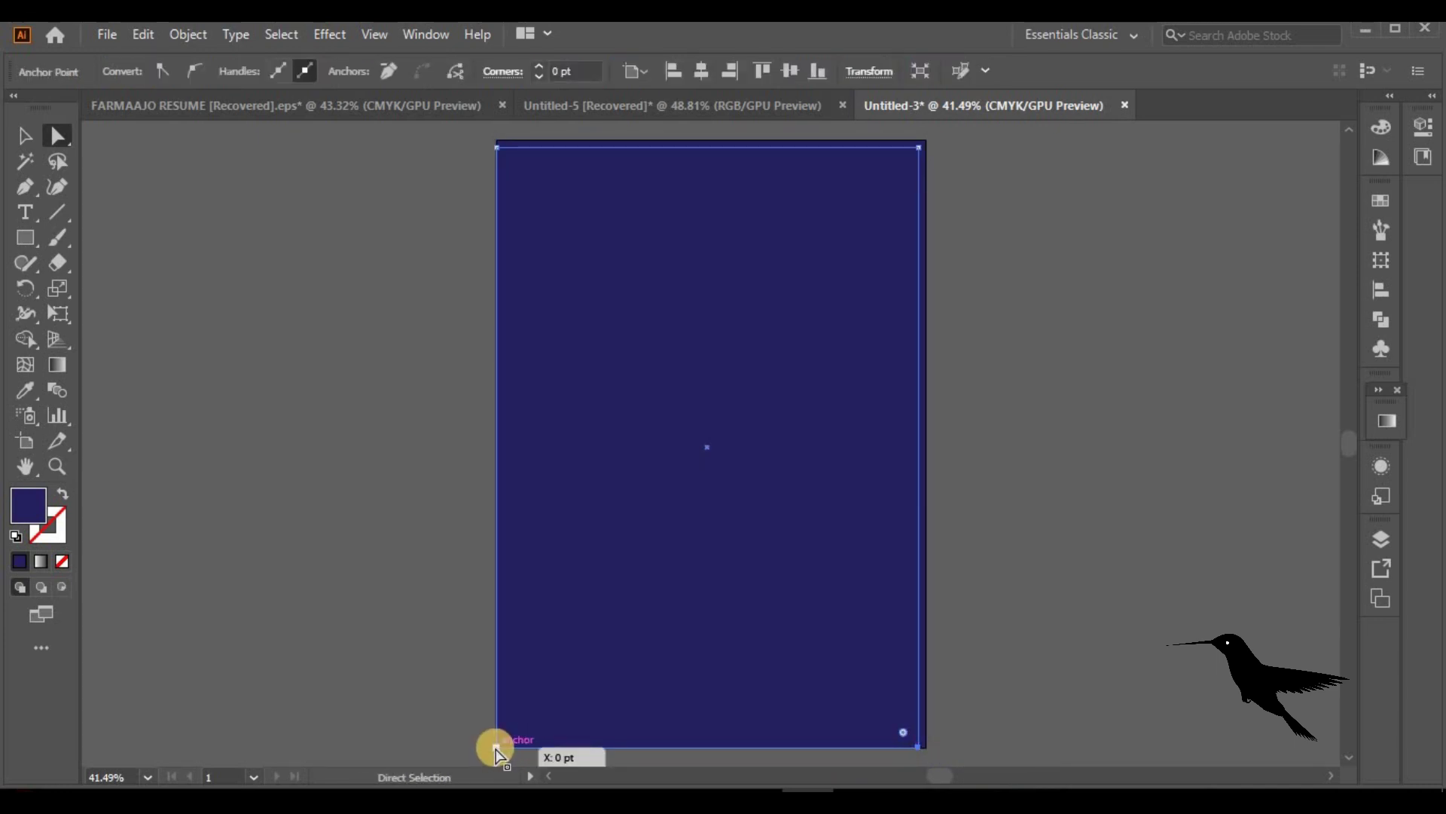
shift+click(495, 747)
key(shift+Up)
click(421, 685)
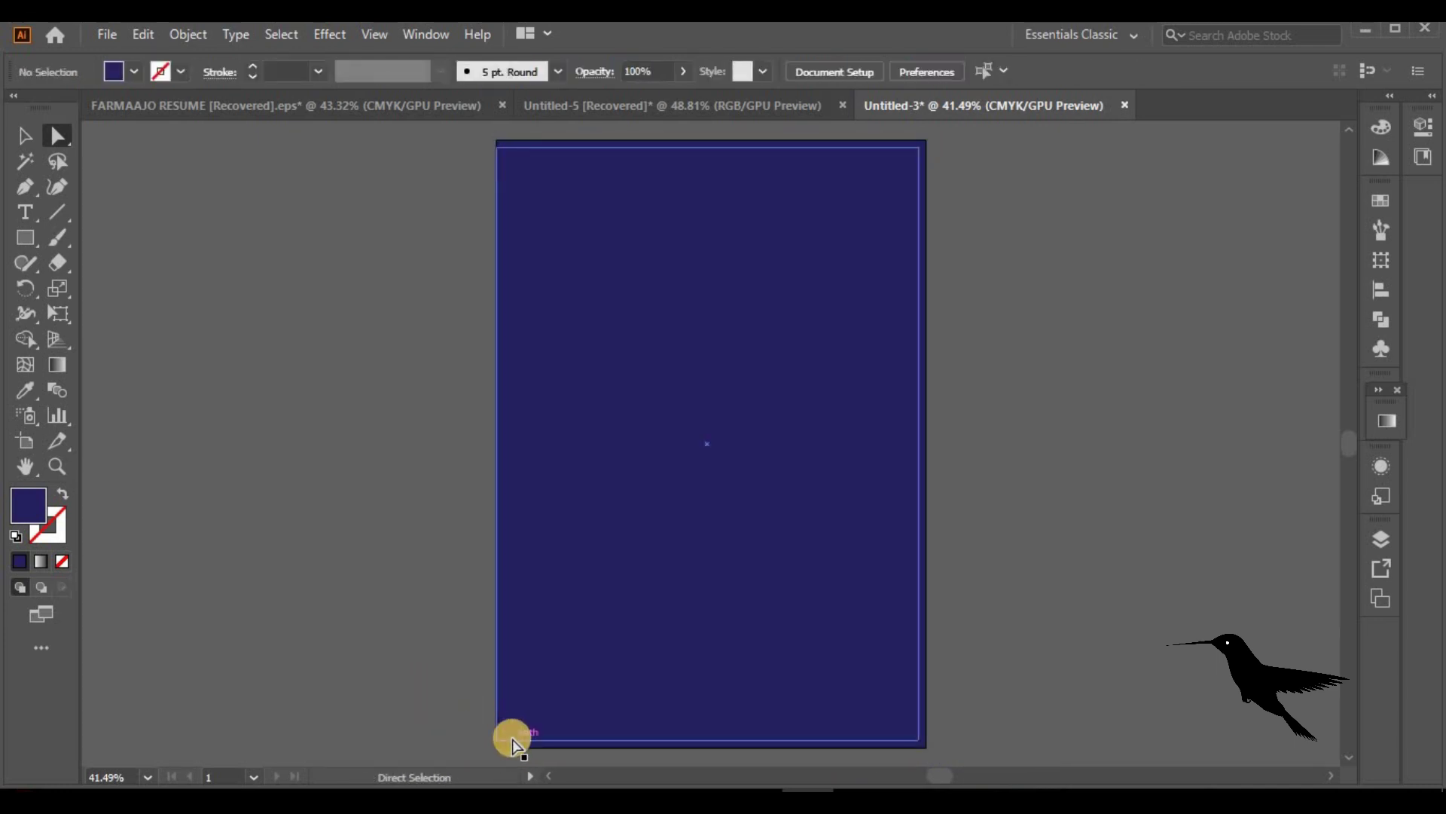
click(495, 740)
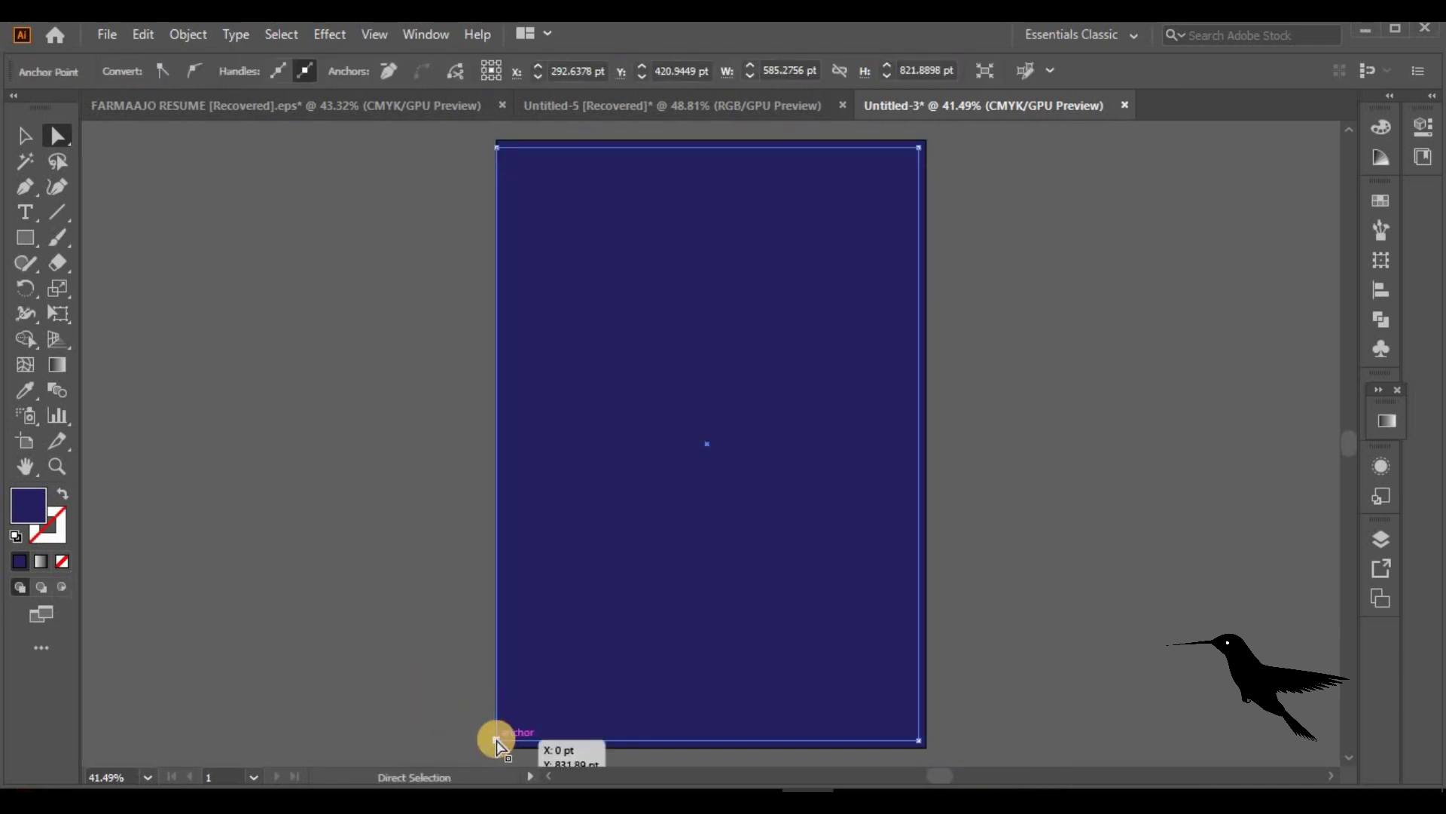
shift+click(497, 147)
key(shift+Right)
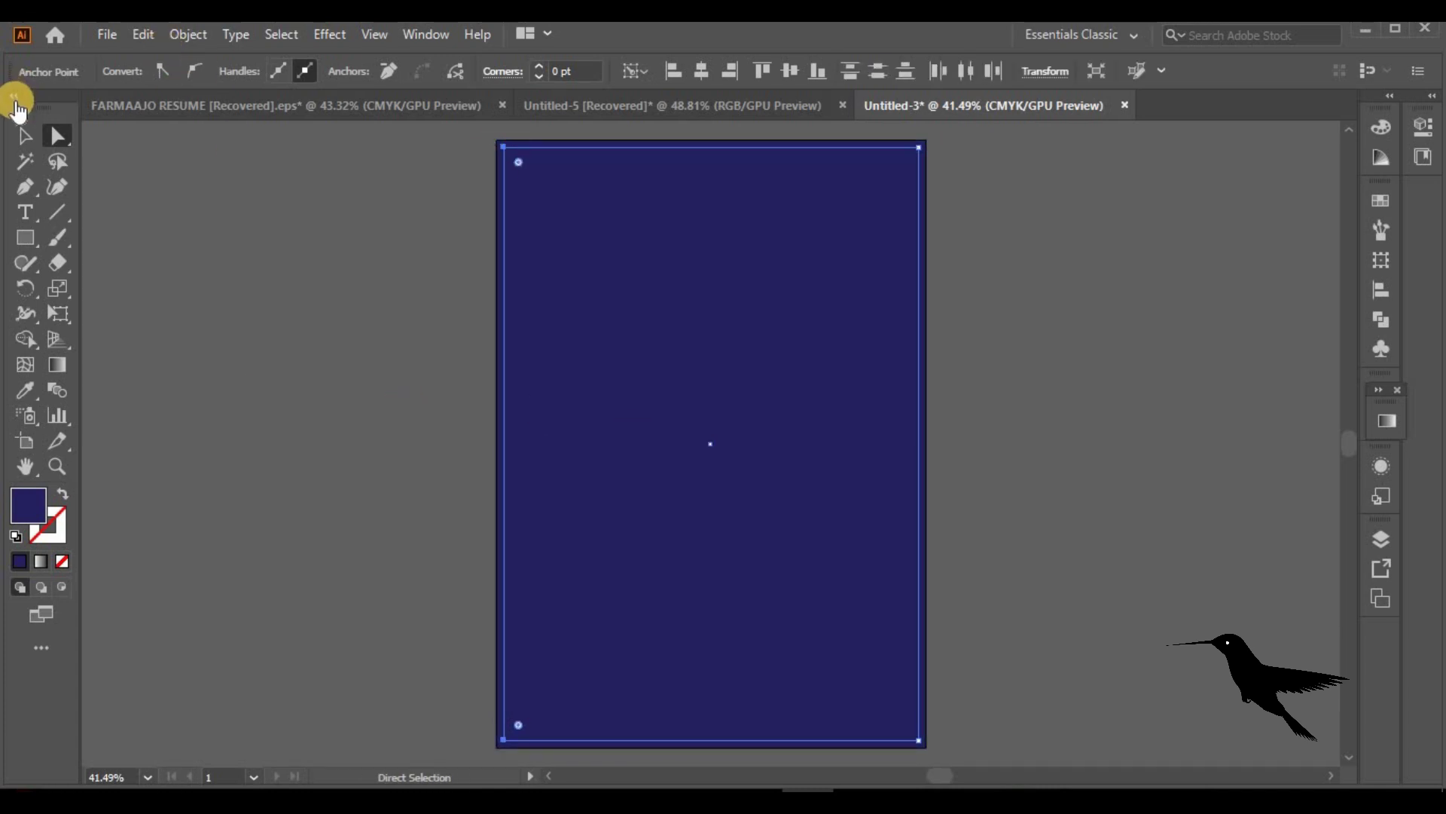
Fill the inset rectangle copy with white so a thin navy frame remains
click(25, 136)
click(645, 419)
click(134, 73)
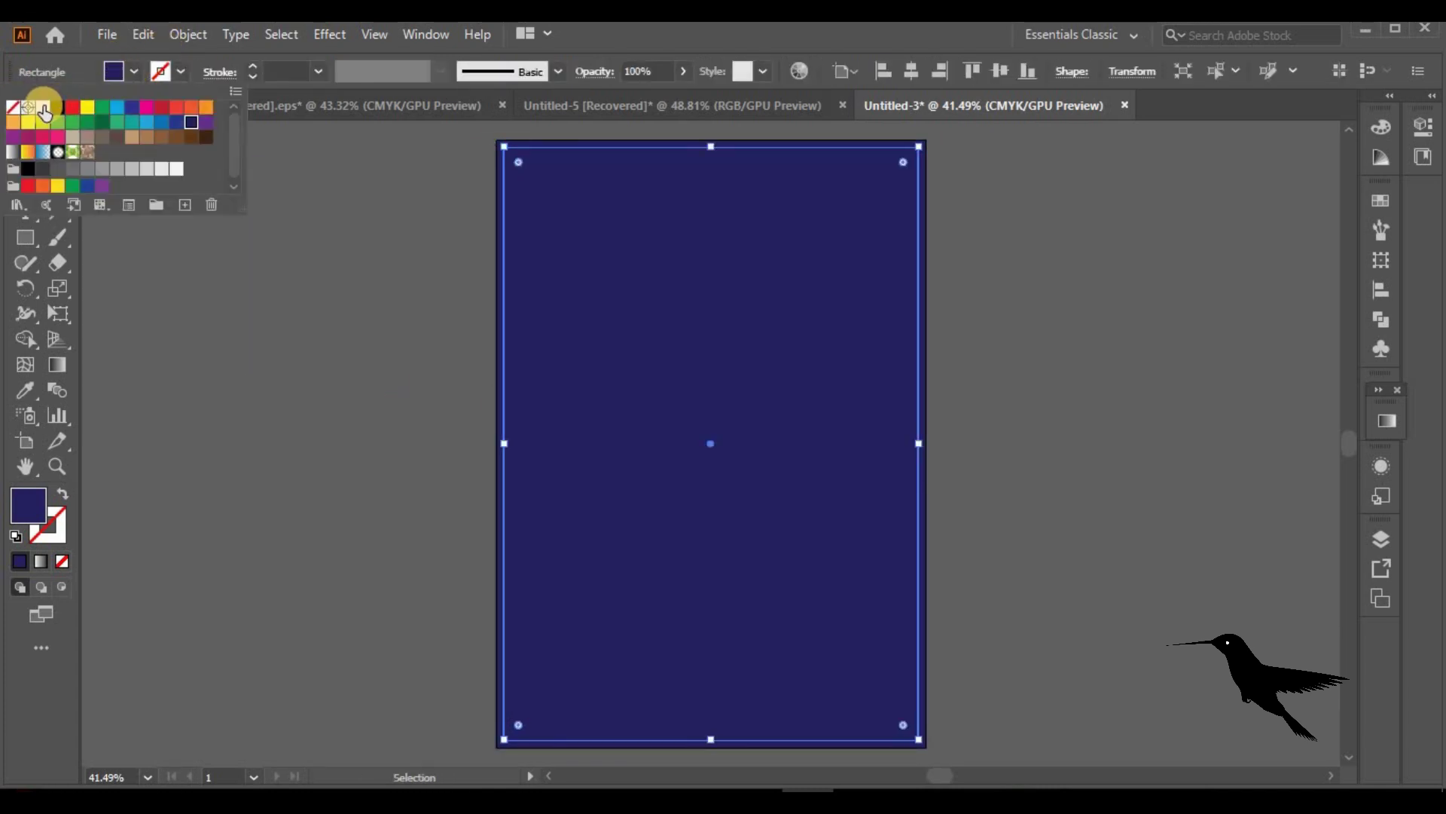
click(39, 105)
click(336, 491)
click(312, 481)
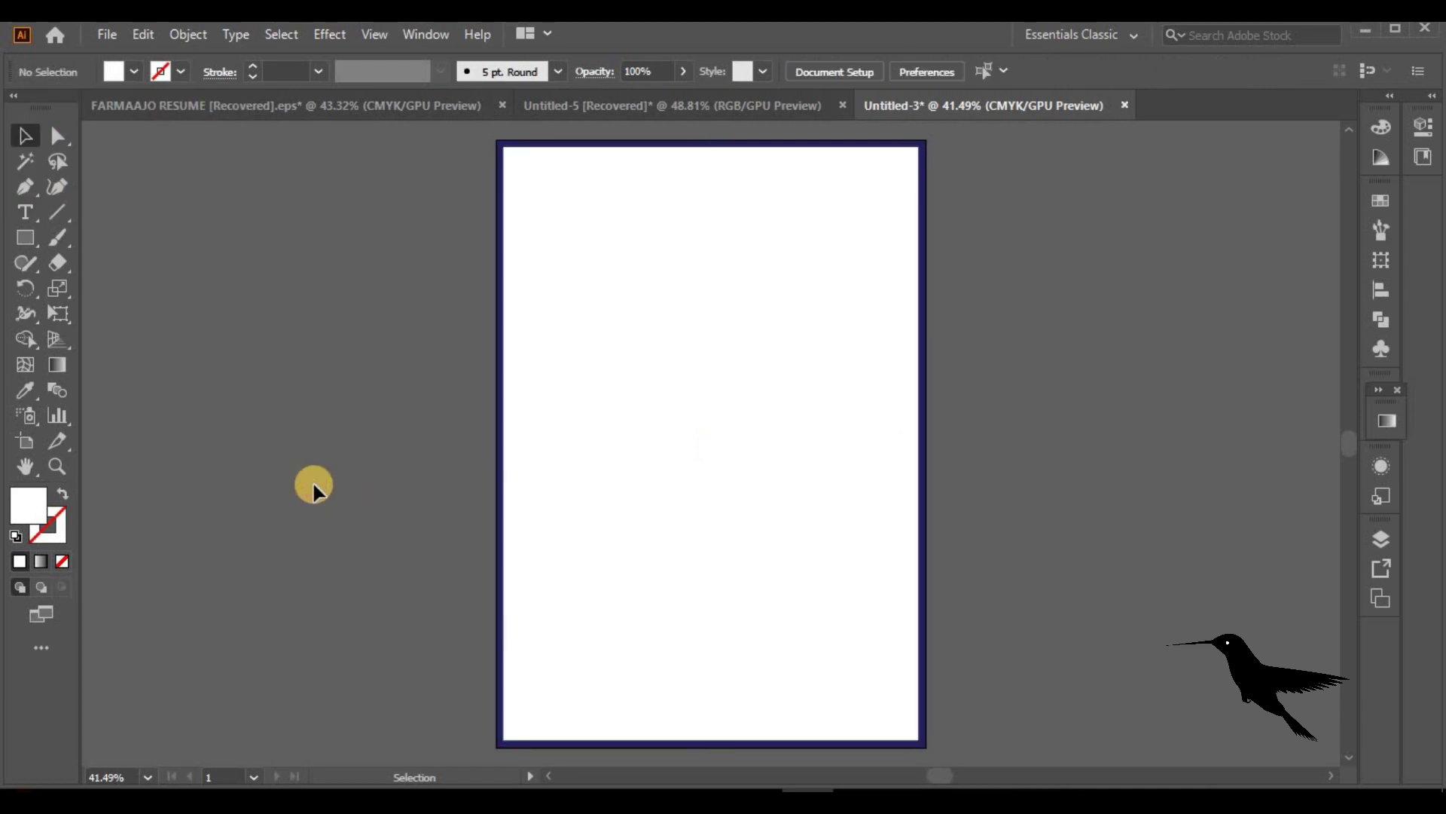
Draw a circle at the top-left corner and paste in place a copy enlarged to 178 pt around it
drag(30, 233, 129, 288)
mouse_move(572, 205)
mouse_down()
mouse_move(629, 246)
mouse_move(561, 202)
mouse_up()
click(23, 134)
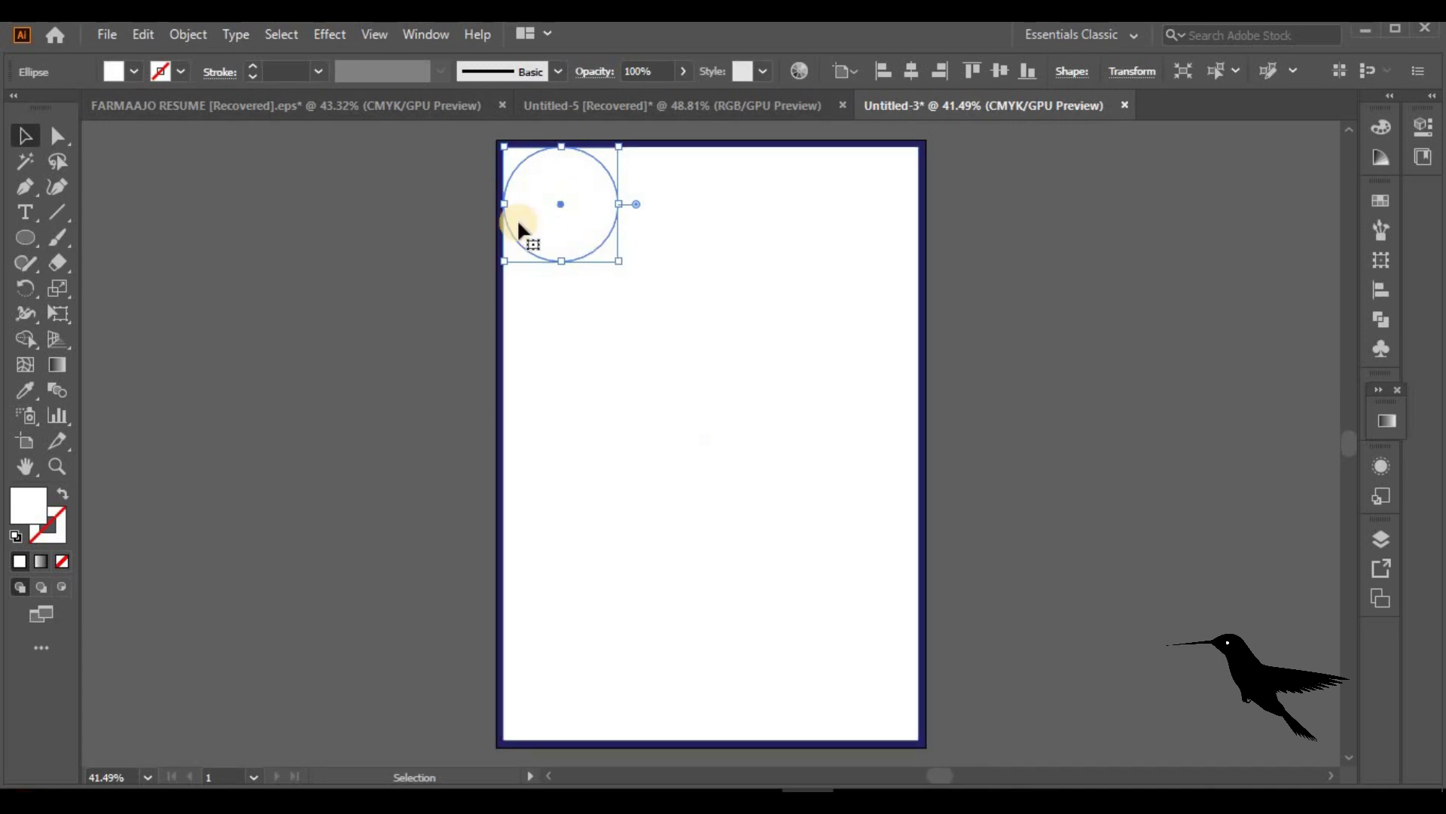
click(143, 33)
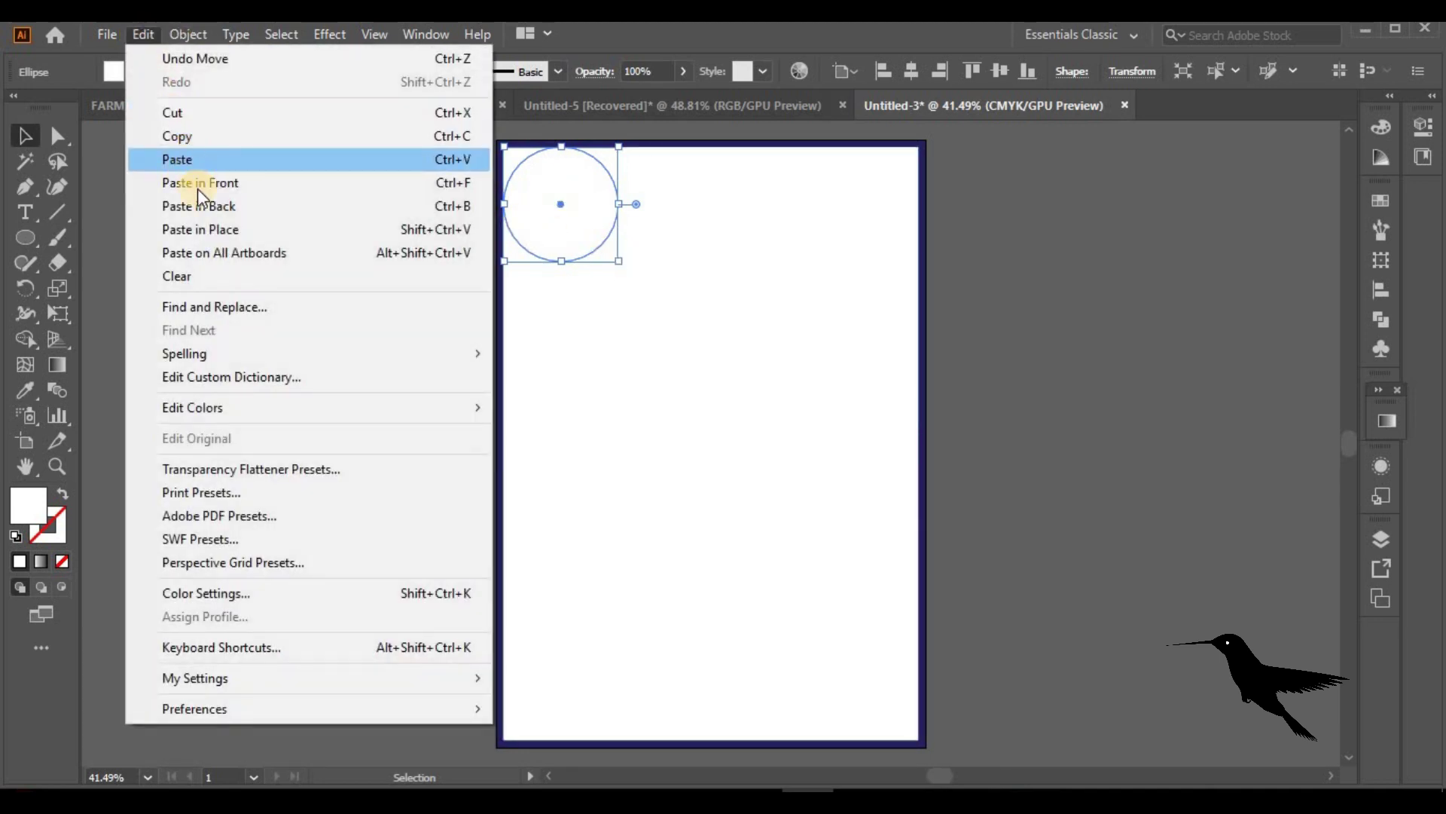
click(237, 230)
drag(620, 260, 589, 241)
key(ctrl+a)
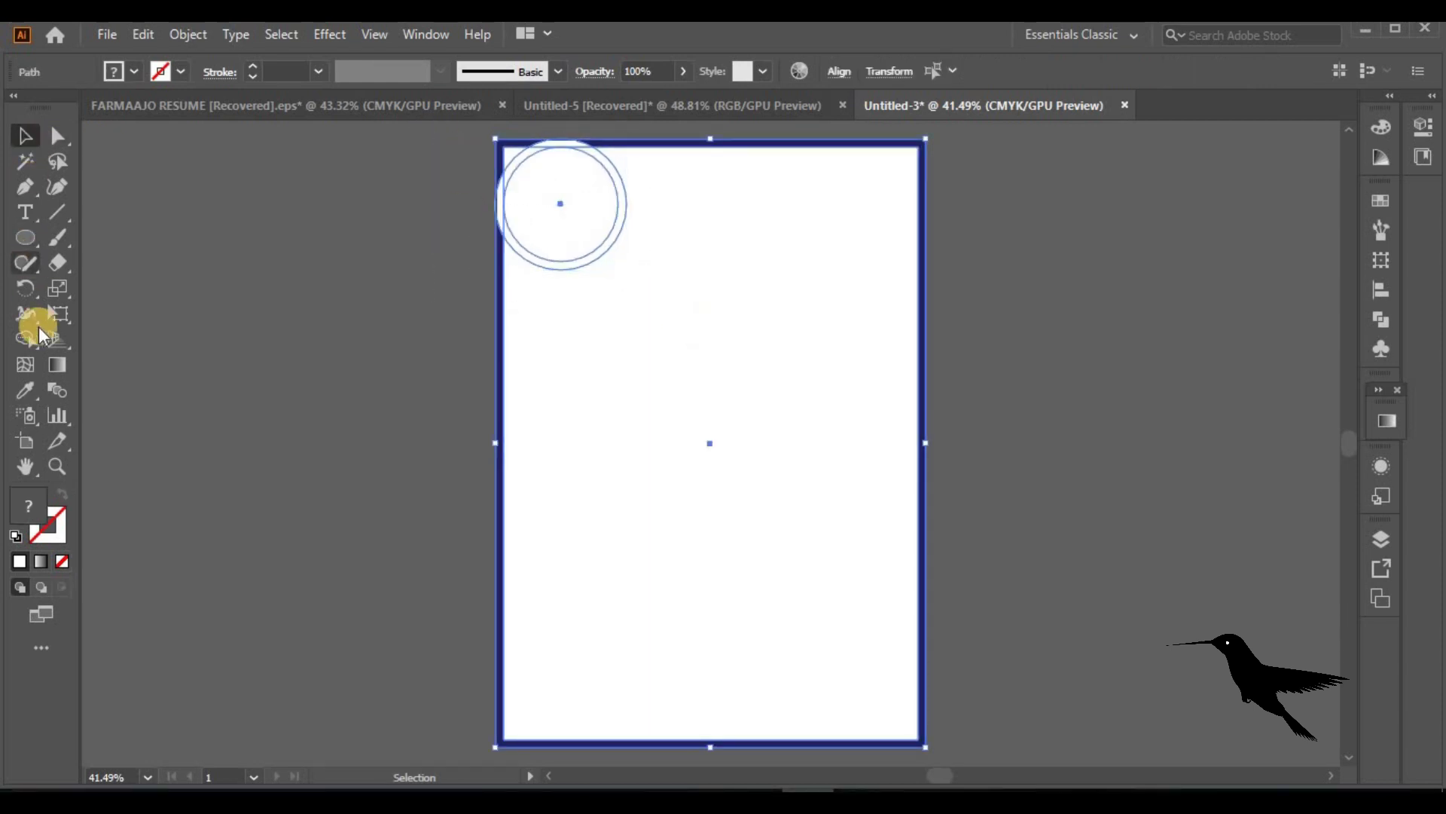
Choose the Shape Builder with a dark navy fill, zoomed in on the circles at the page top
click(27, 340)
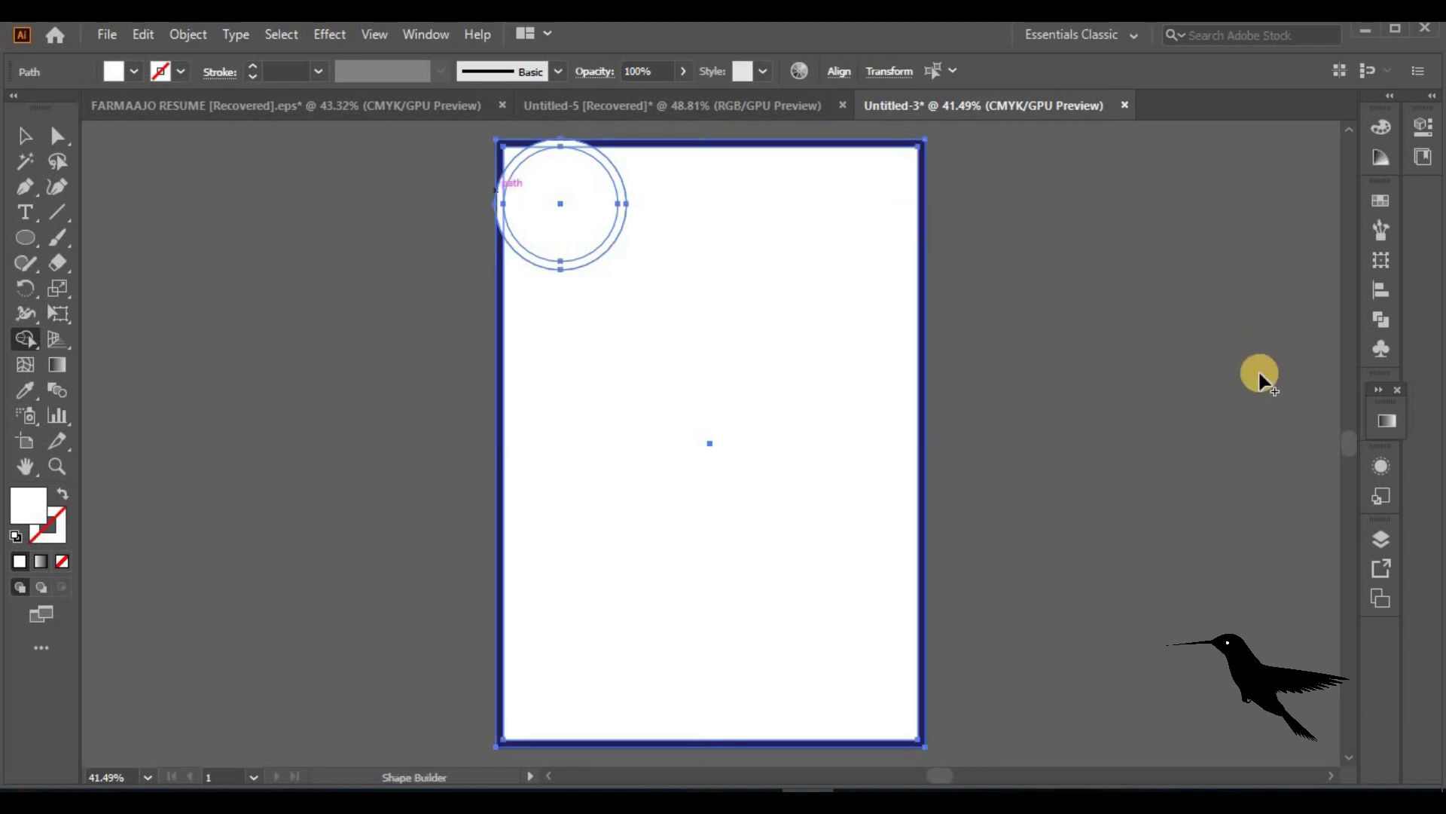
click(1349, 425)
key(ctrl+equal)
key(ctrl+equal)
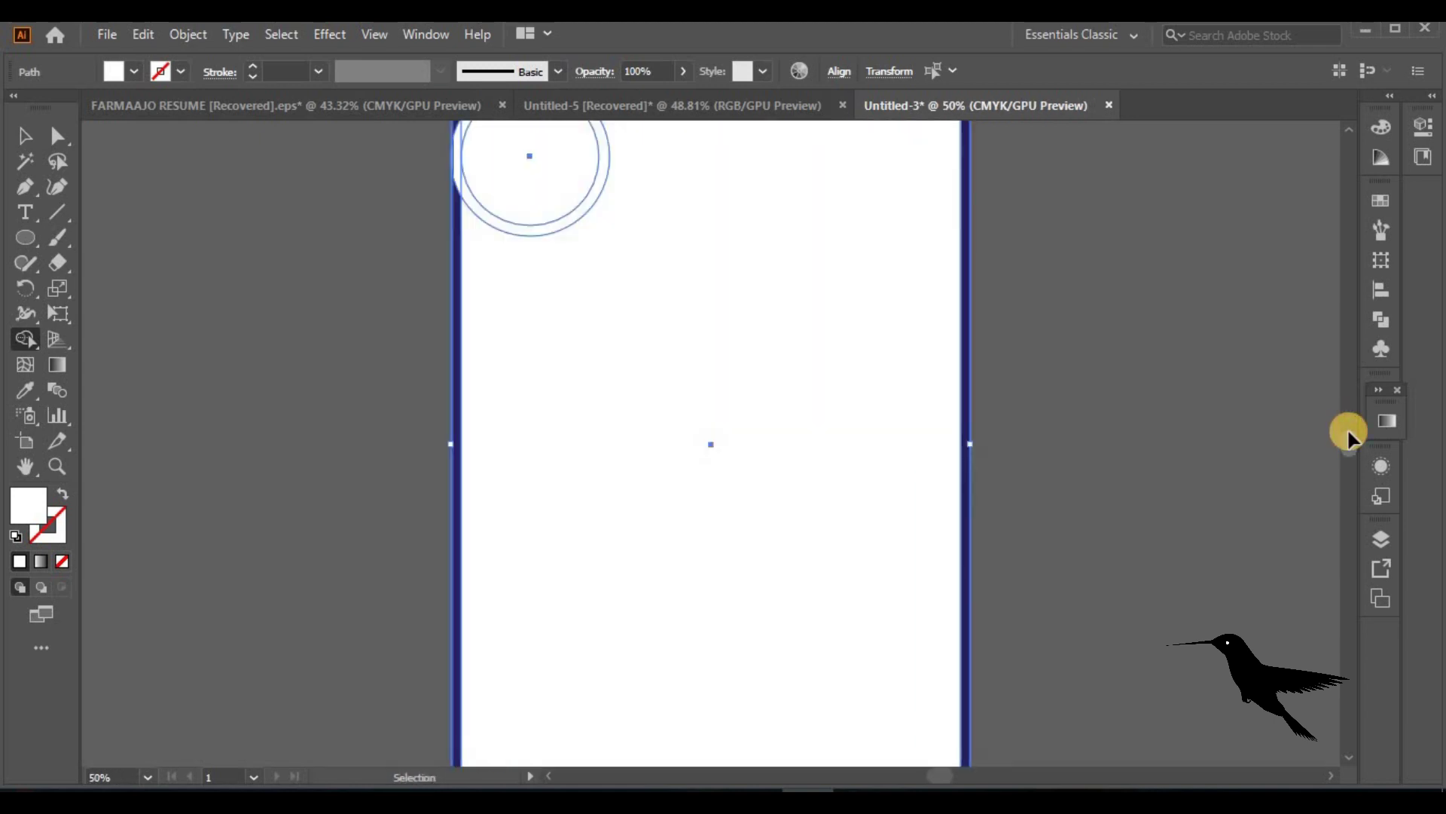
click(1349, 428)
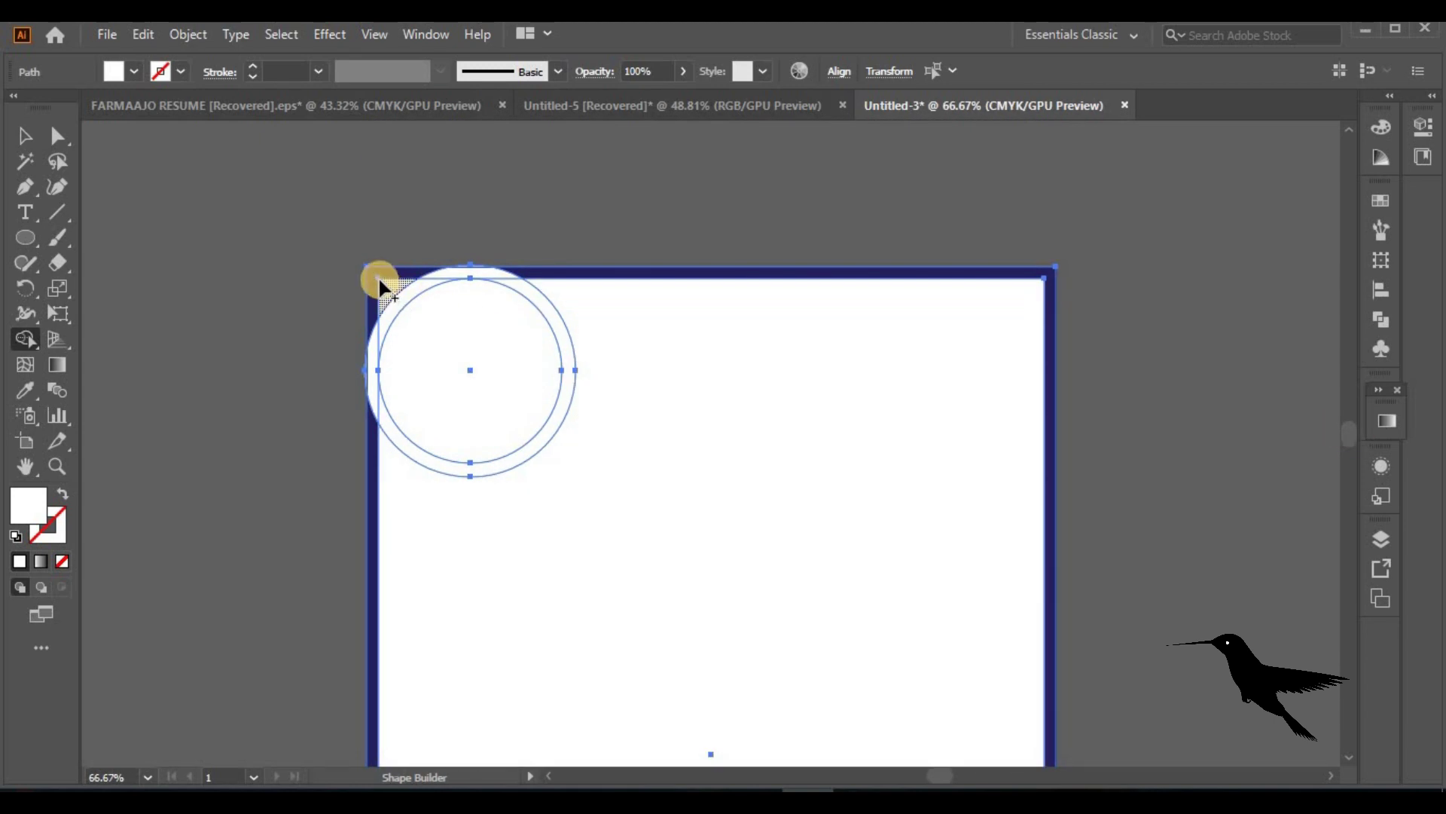
click(134, 71)
click(191, 121)
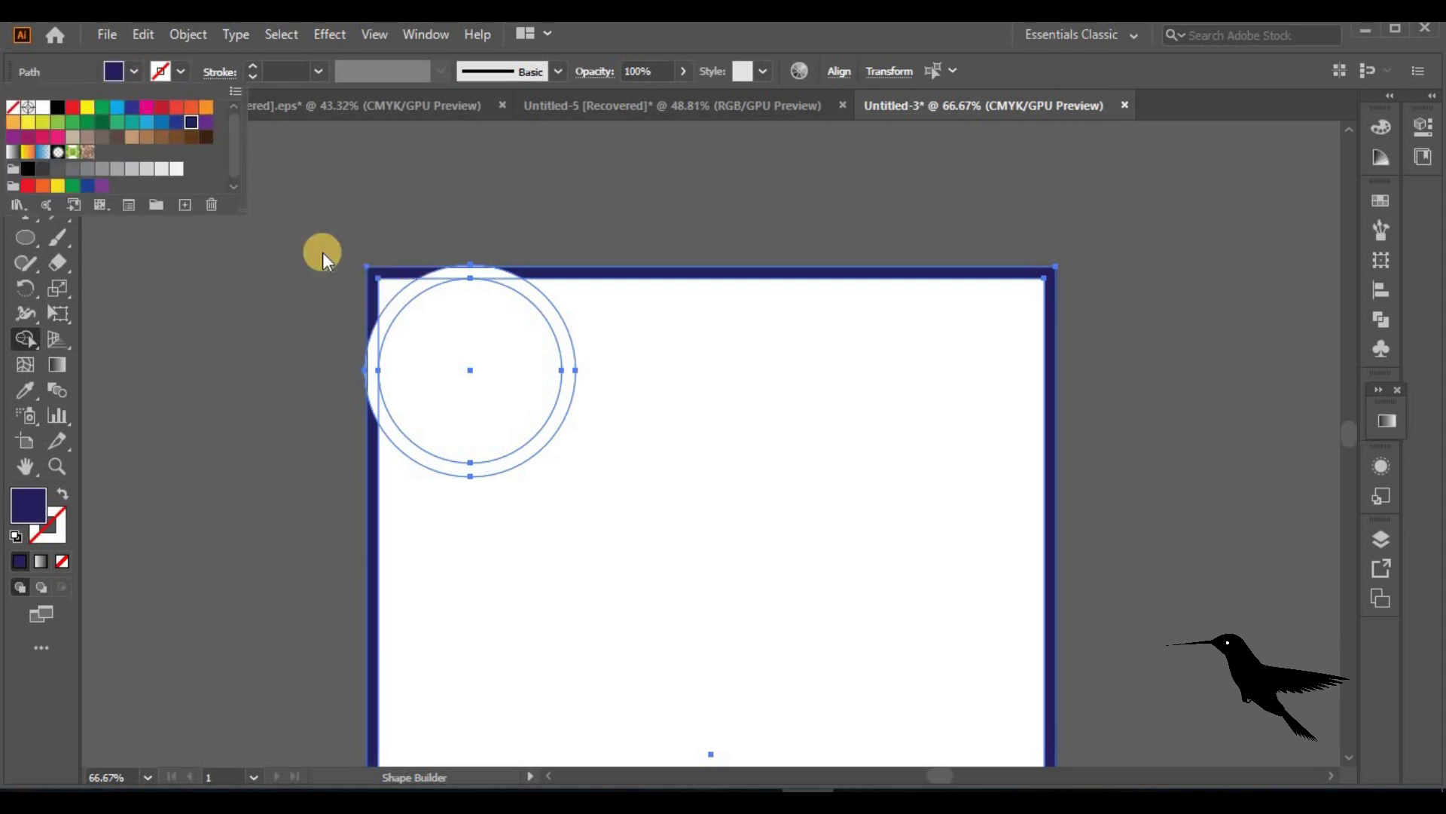
click(391, 275)
Merge the corner sliver, the ring between the circles and the top-edge slivers into the navy frame
click(373, 369)
click(389, 415)
click(461, 272)
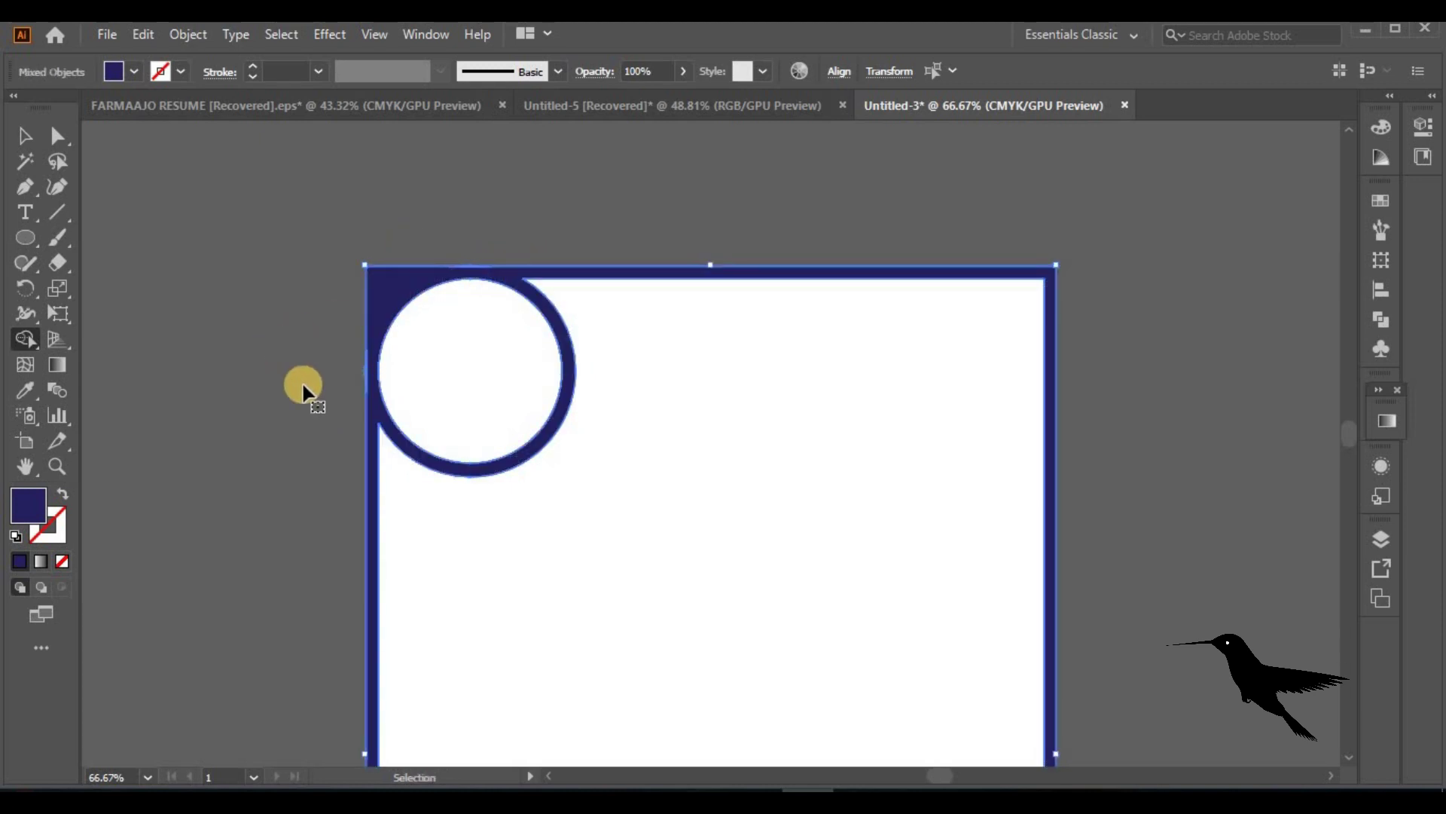
key(ctrl+plus)
key(ctrl+plus)
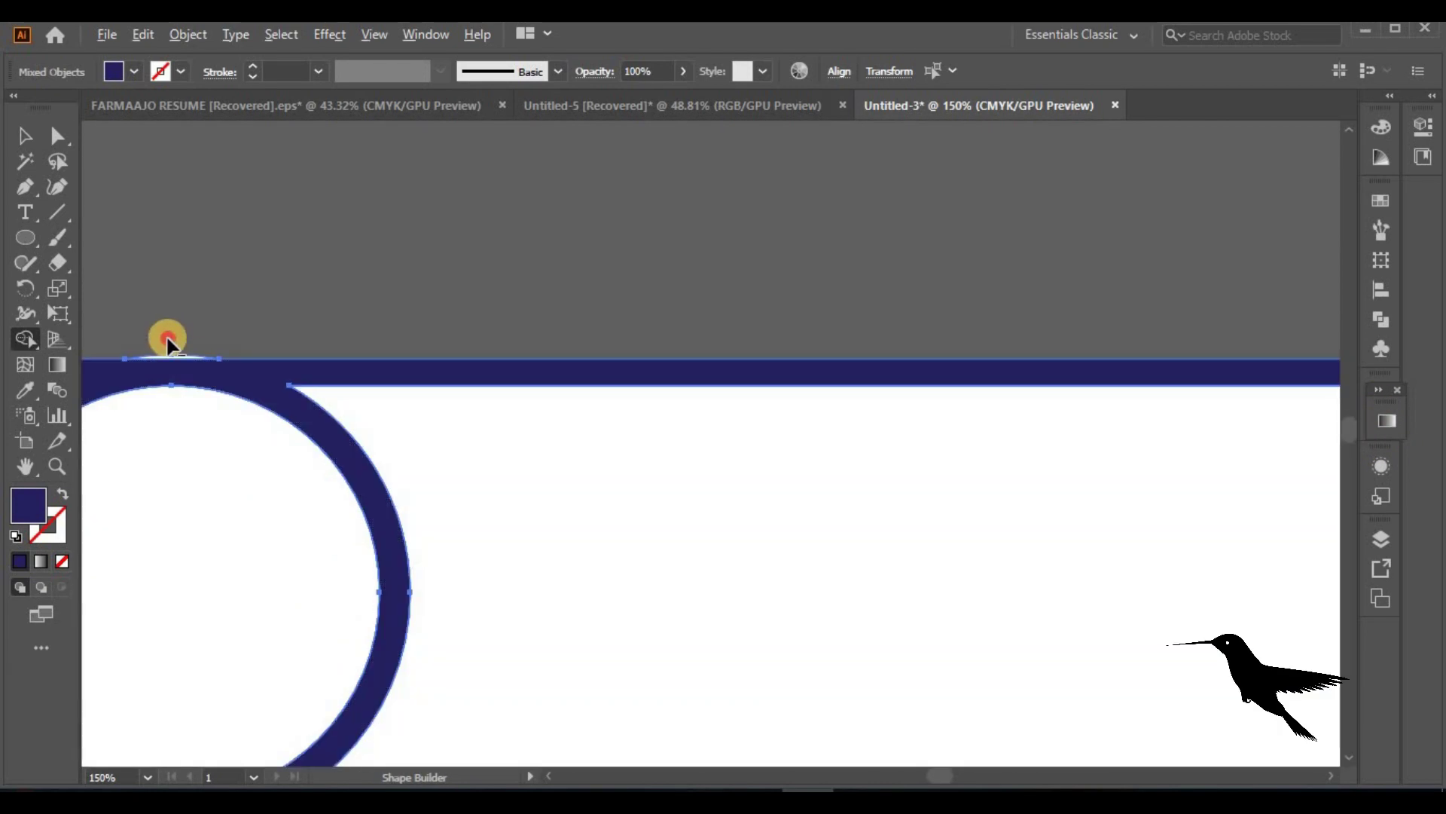
click(167, 340)
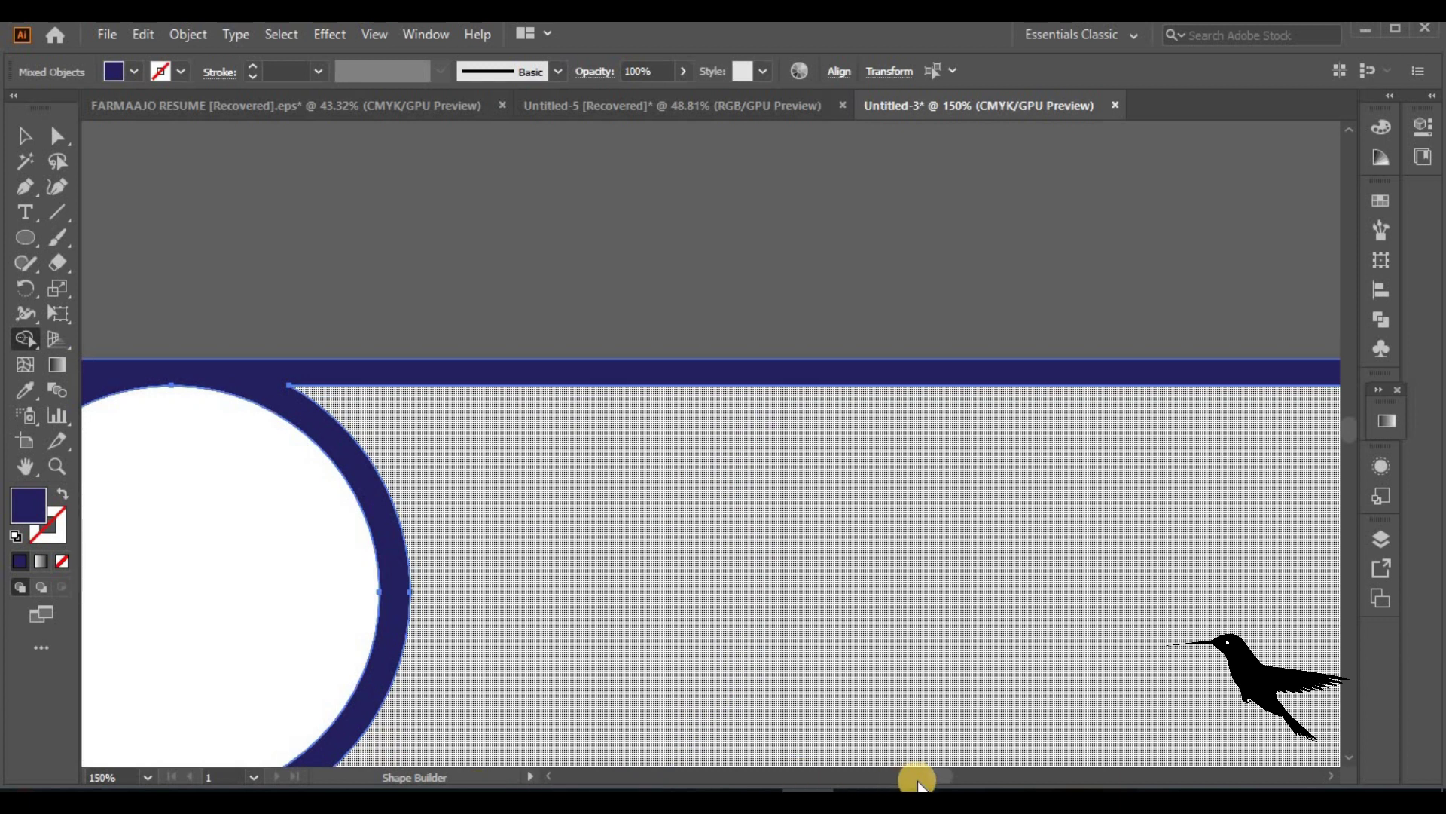
scroll(918, 780, left, 5)
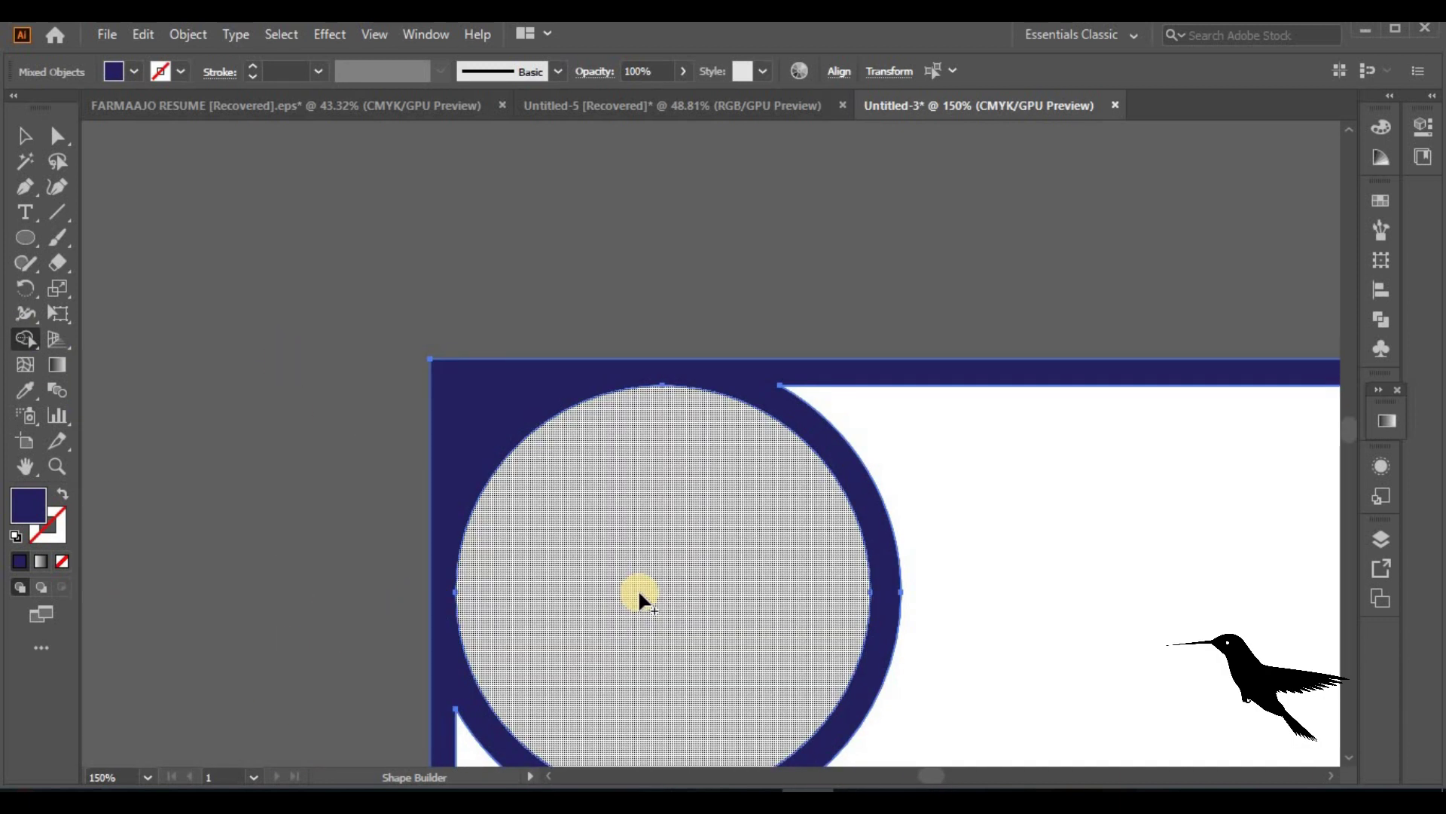
click(23, 139)
click(340, 398)
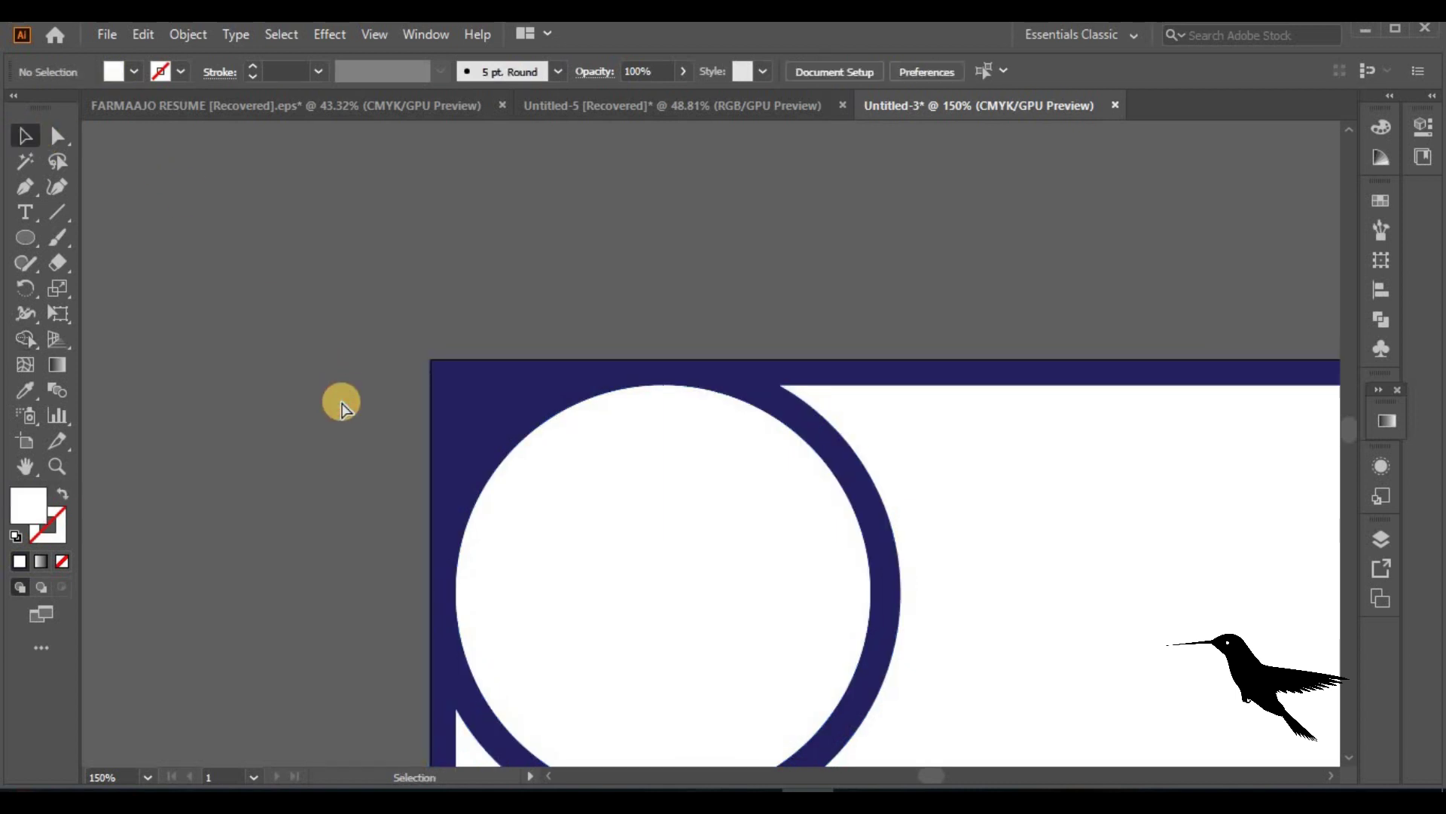
key(ctrl+minus)
key(ctrl+minus)
key(ctrl+minus)
key(ctrl+minus)
key(ctrl+minus)
key(ctrl+minus)
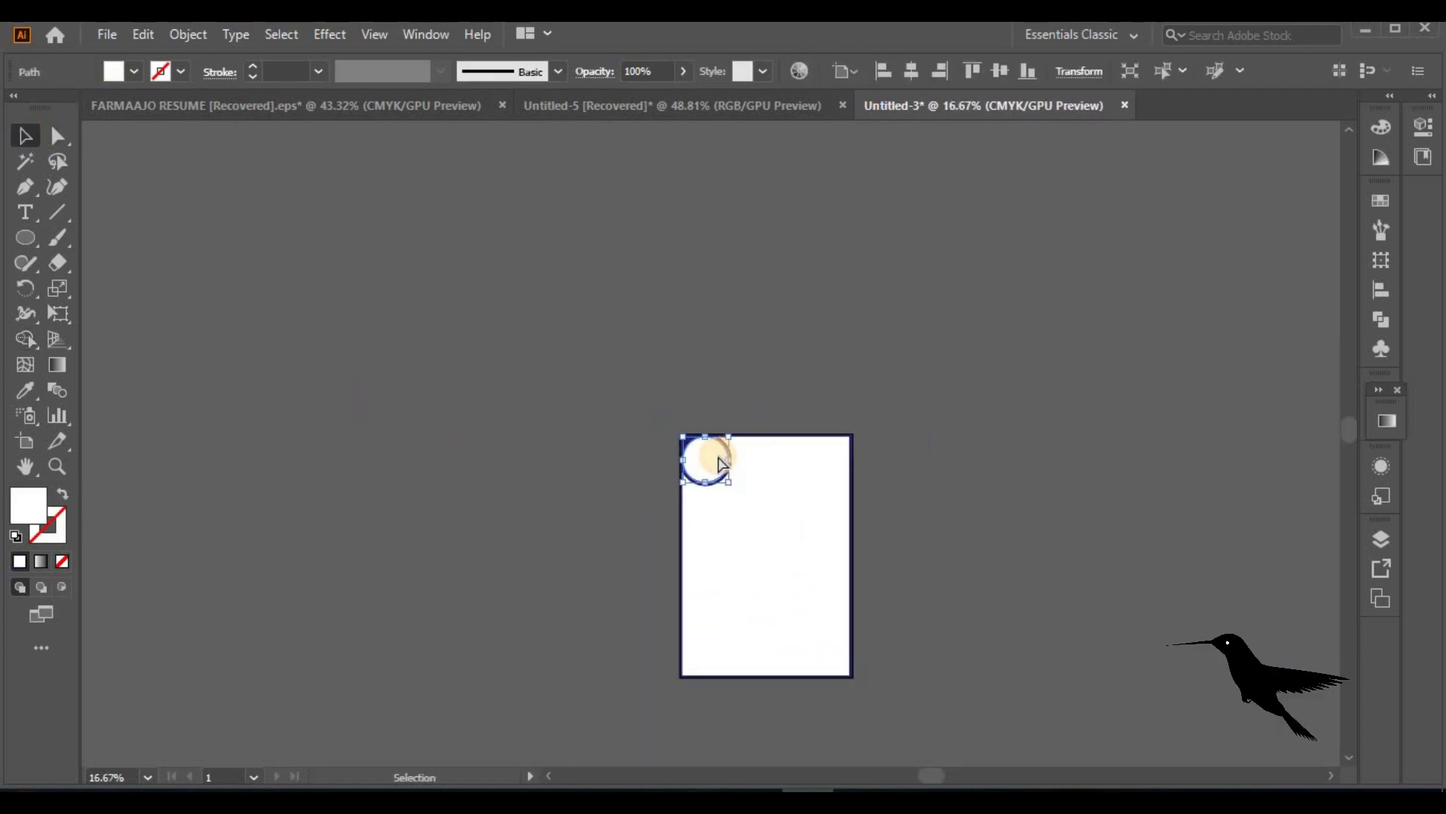
key(ctrl+plus)
key(ctrl+plus)
key(ctrl+plus)
key(ctrl+plus)
key(ctrl+plus)
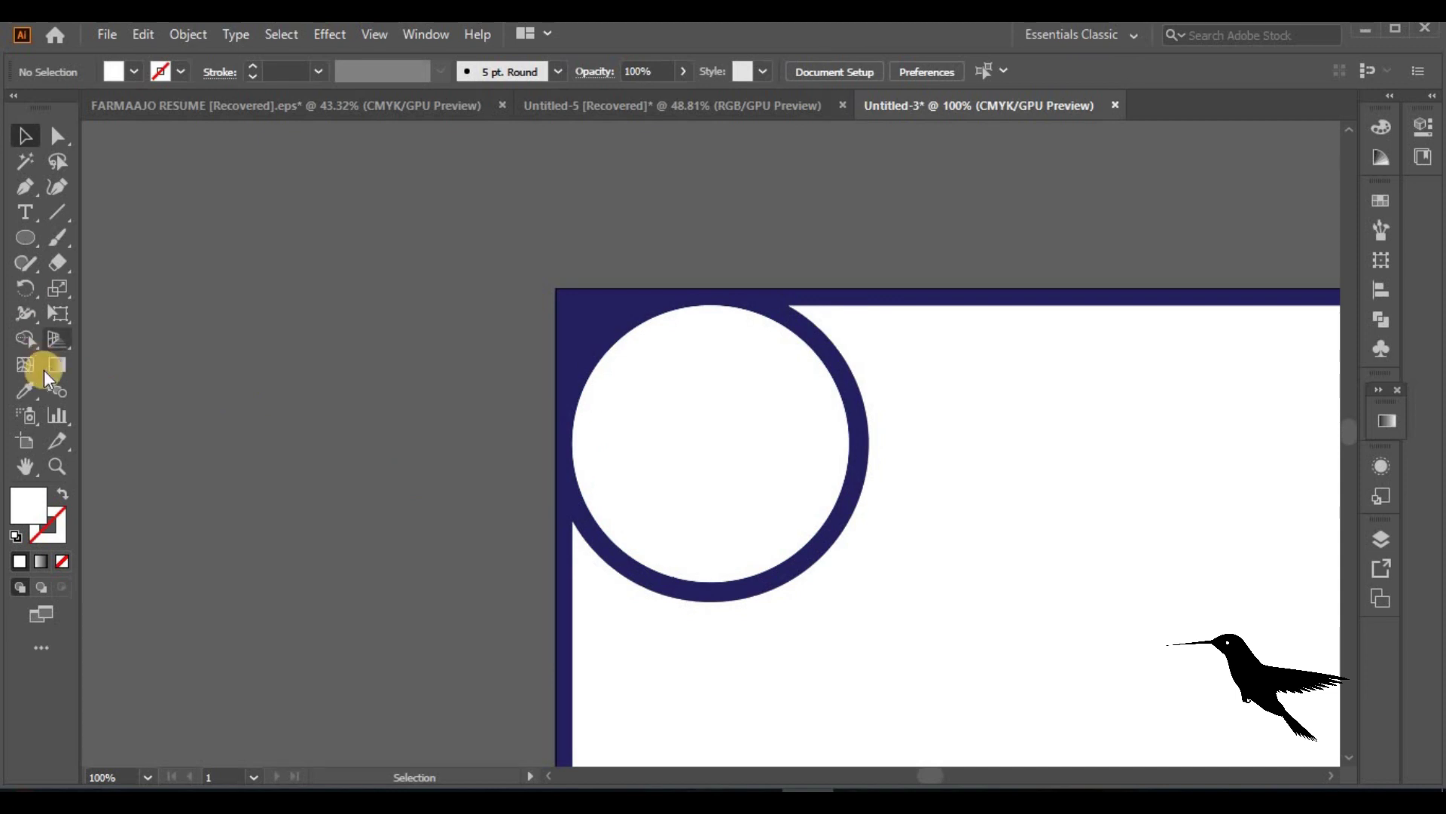
Draw a curved fillet from the ring up to the top bar and merge it into the navy frame
click(867, 468)
drag(1017, 307, 1168, 287)
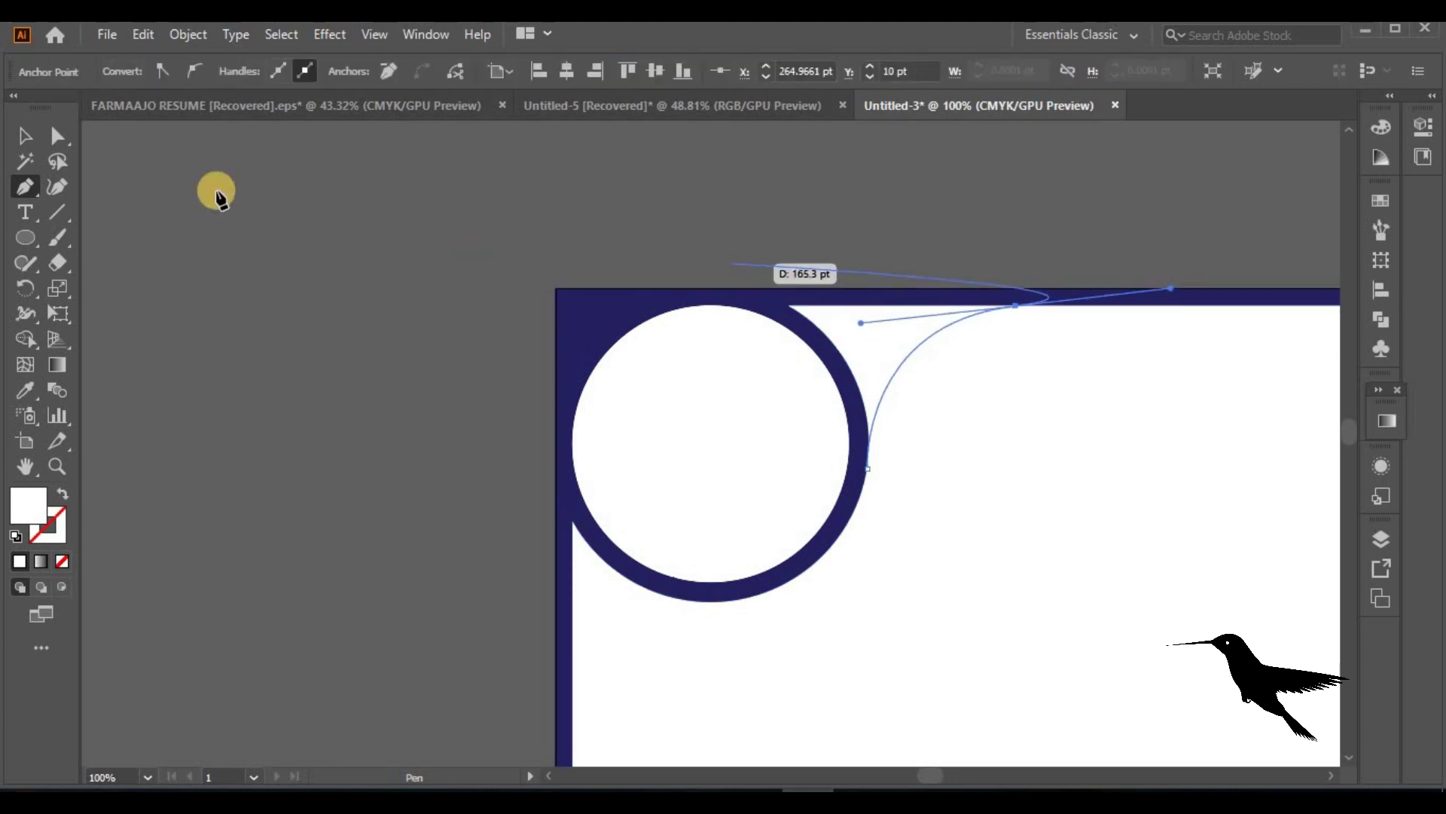
click(20, 136)
drag(999, 527, 400, 332)
click(25, 339)
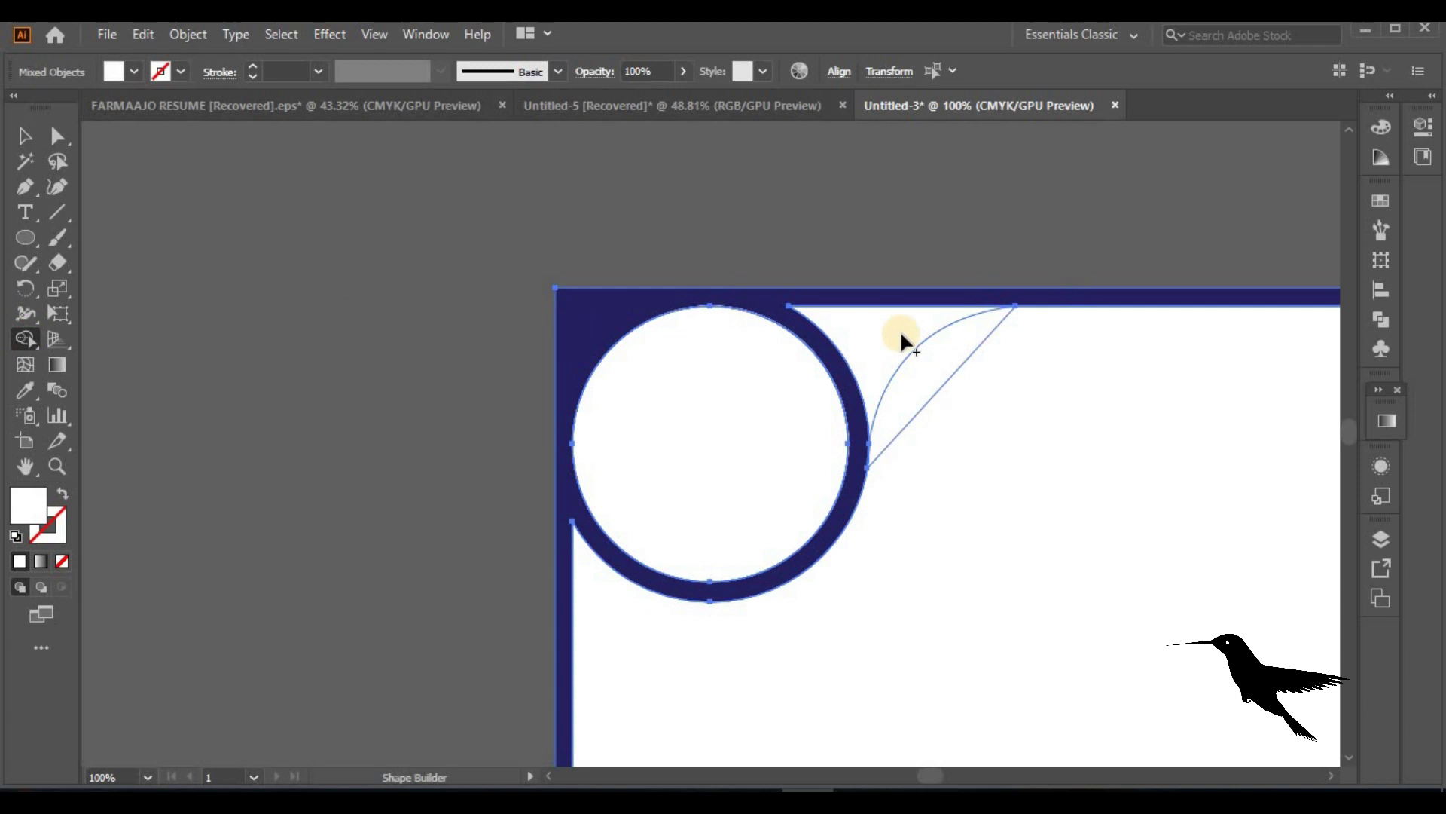
click(133, 71)
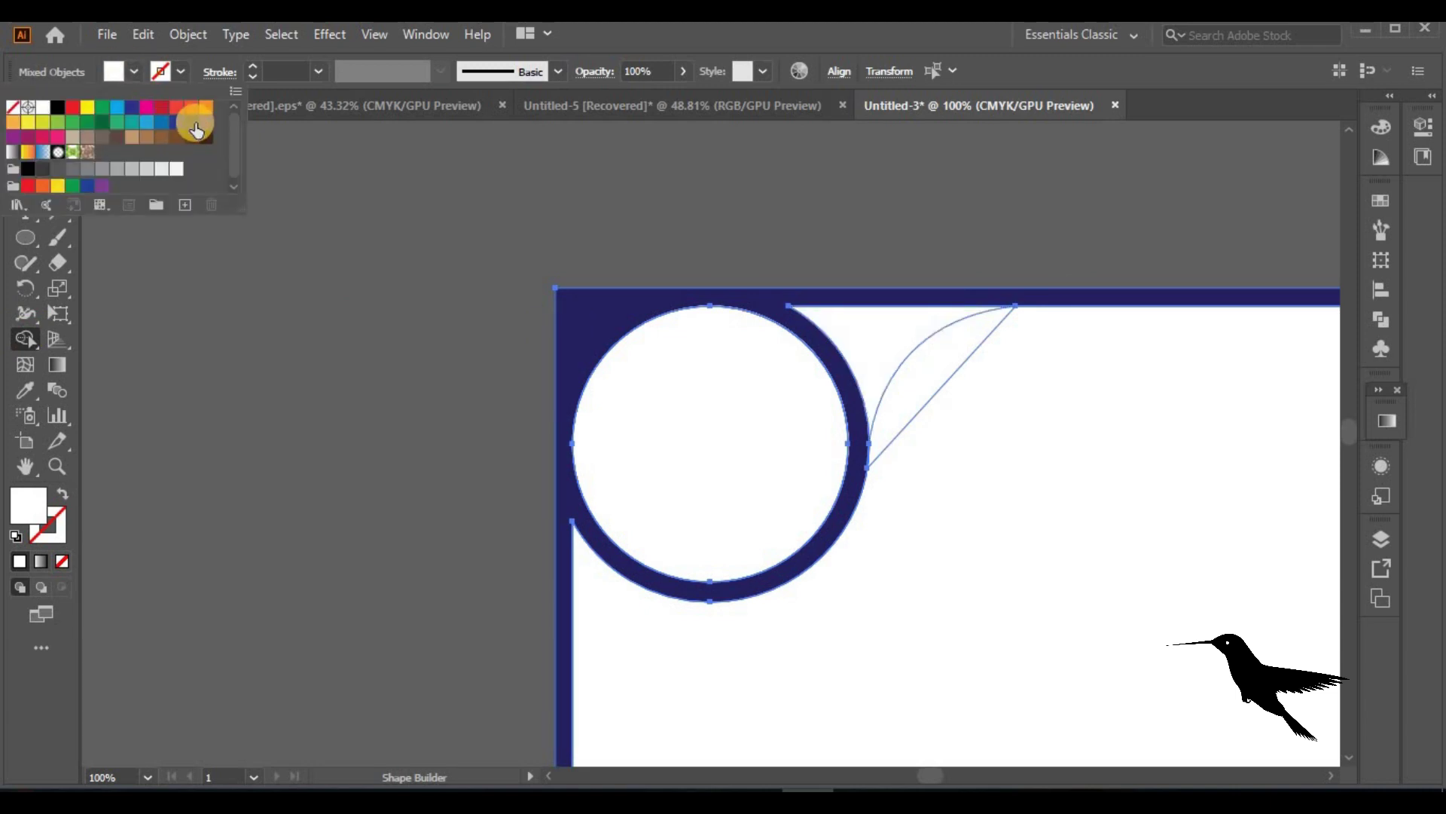
click(196, 129)
drag(848, 323, 776, 303)
click(30, 148)
click(991, 387)
Draw a second fillet curve from the left bar up to the circle's bottom
key(ctrl+a)
key(ctrl+=)
click(25, 189)
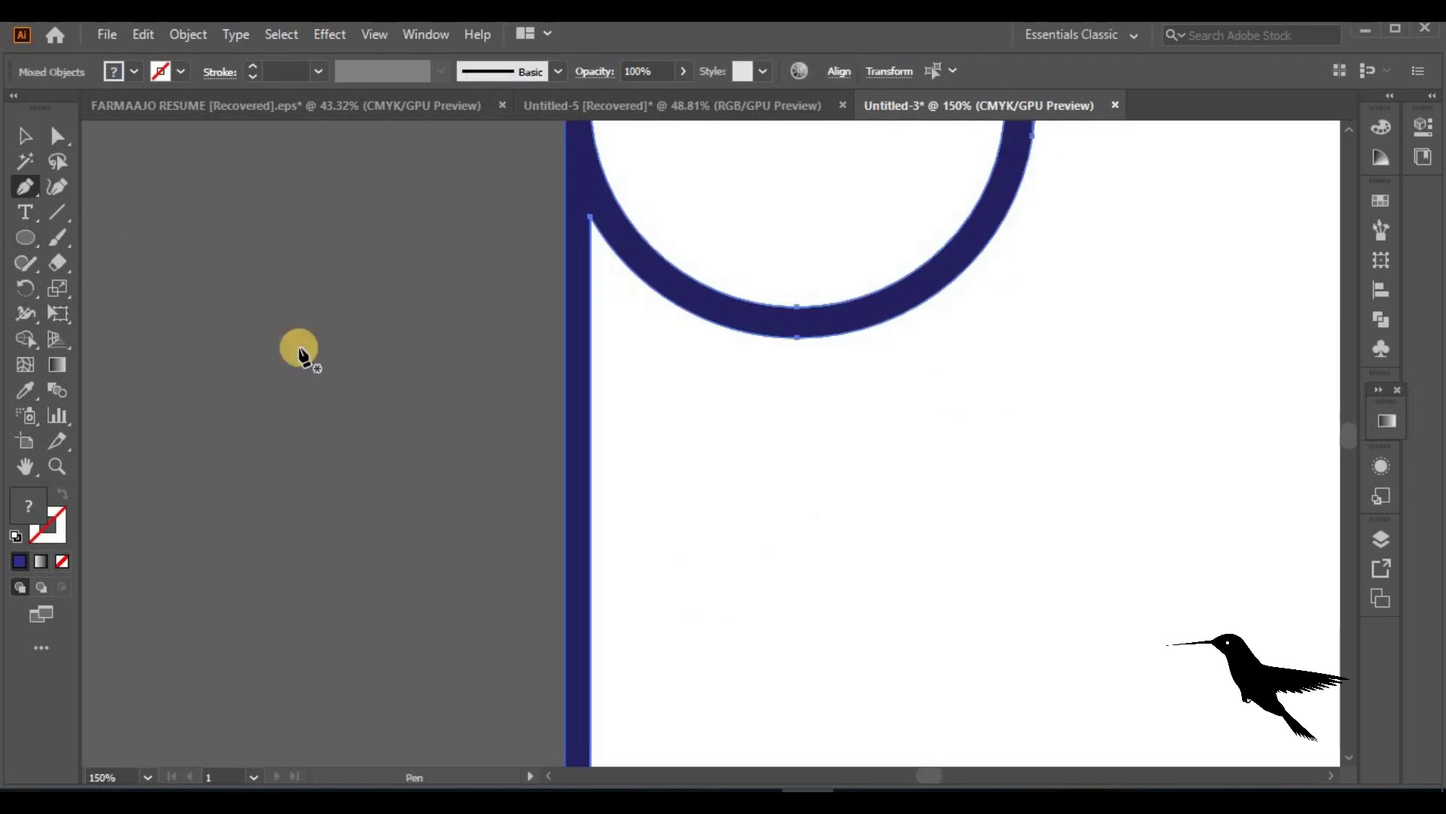
click(19, 128)
key(ctrl+shift+a)
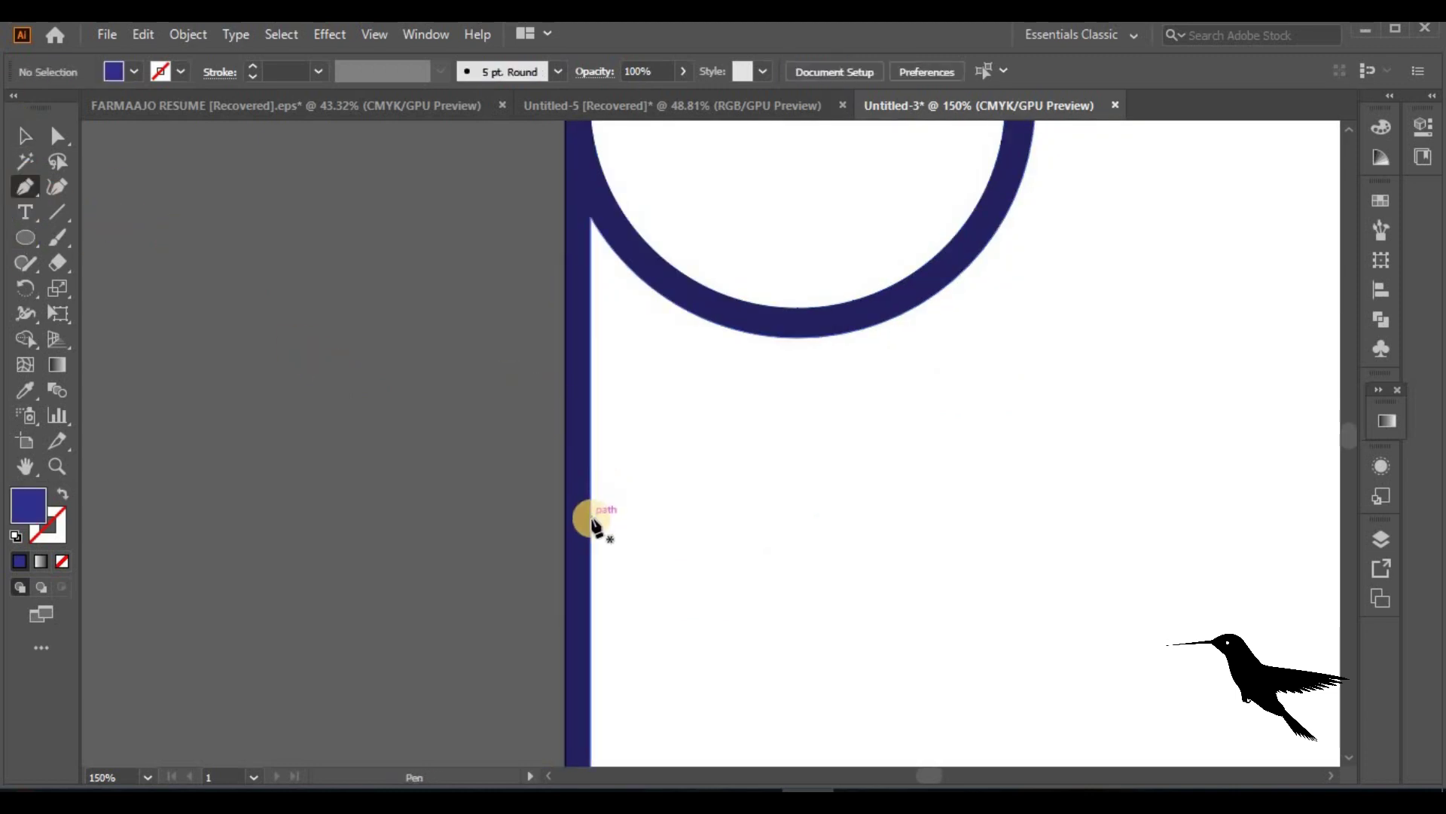
click(591, 519)
click(804, 334)
drag(806, 333, 993, 331)
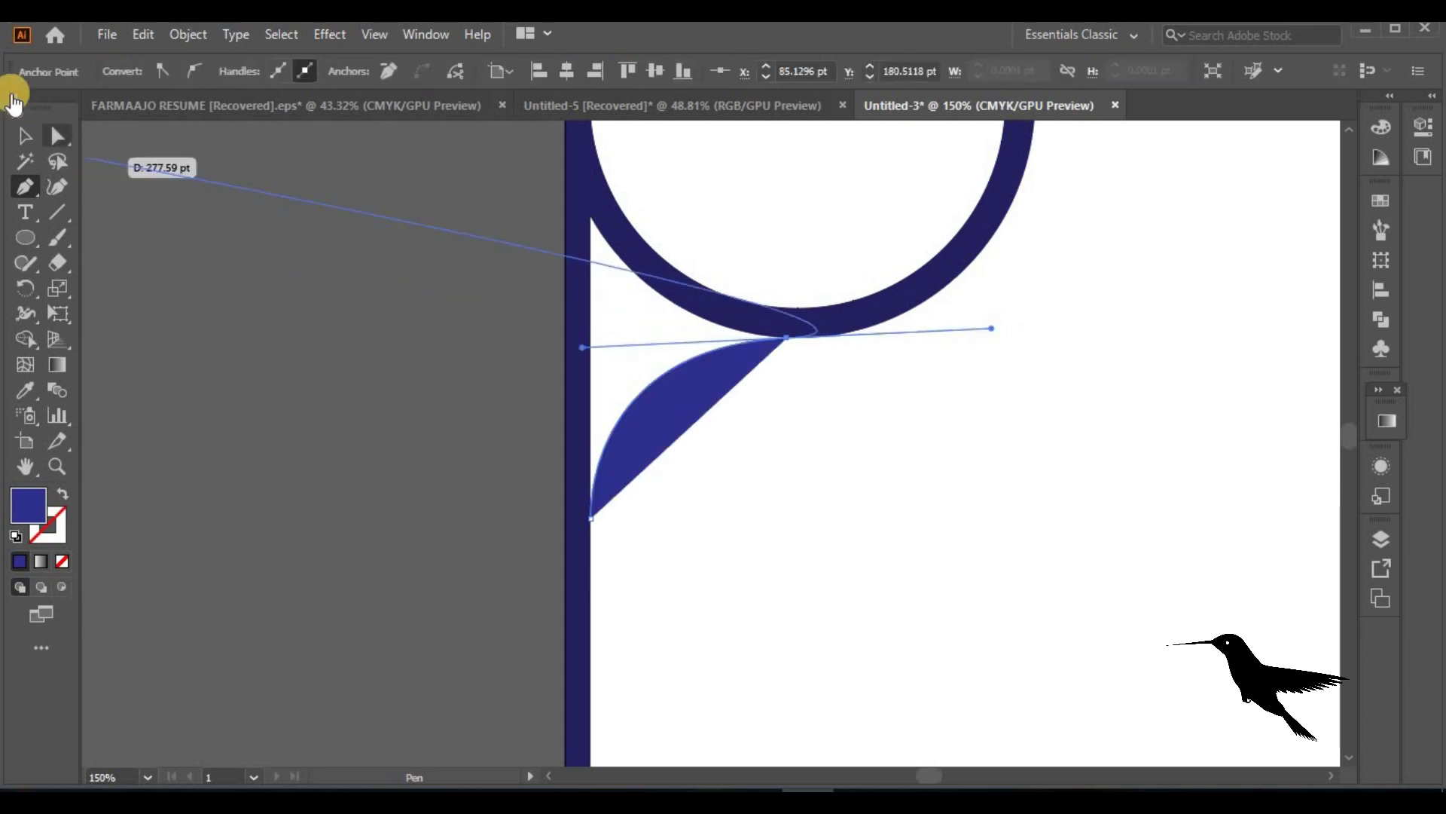
click(25, 136)
Merge the bar, circle and lower fillet into one navy shape and delete the leftover wedge
drag(390, 332, 975, 517)
click(27, 339)
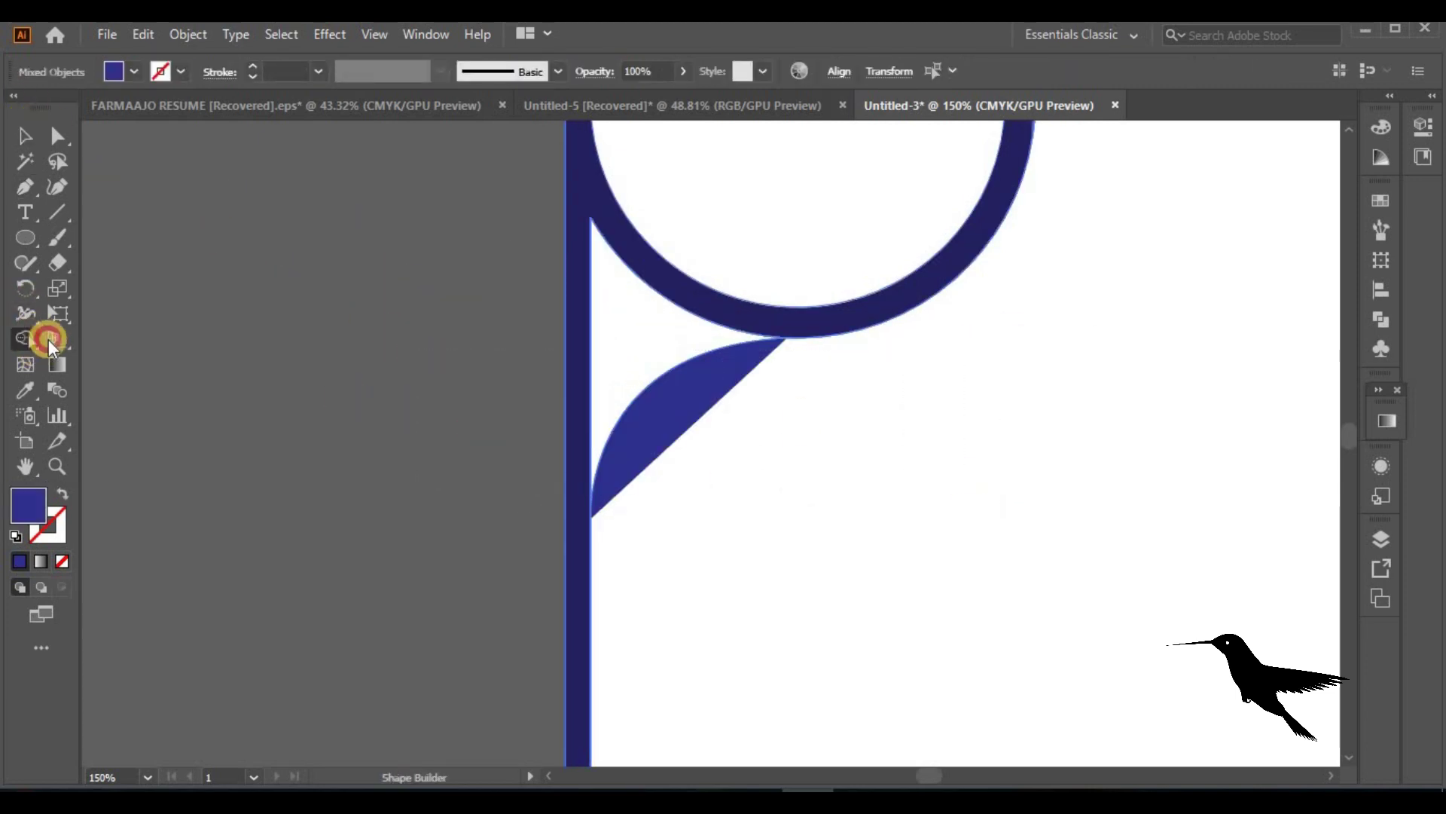
click(134, 72)
click(194, 122)
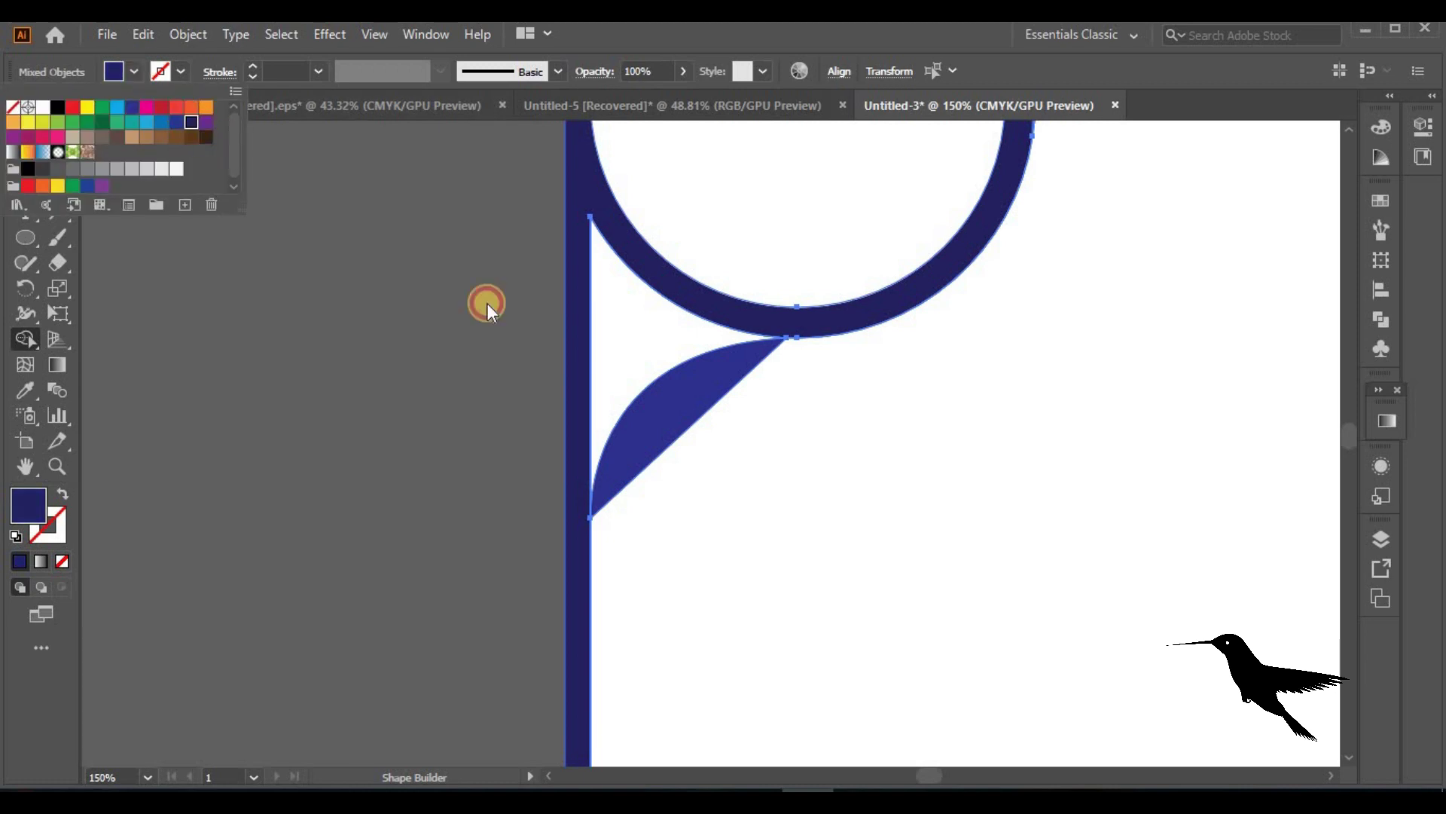
drag(633, 343, 557, 317)
click(27, 134)
drag(655, 420, 317, 510)
key(Delete)
key(ctrl+minus)
key(ctrl+minus)
key(ctrl+minus)
key(ctrl+minus)
key(ctrl+minus)
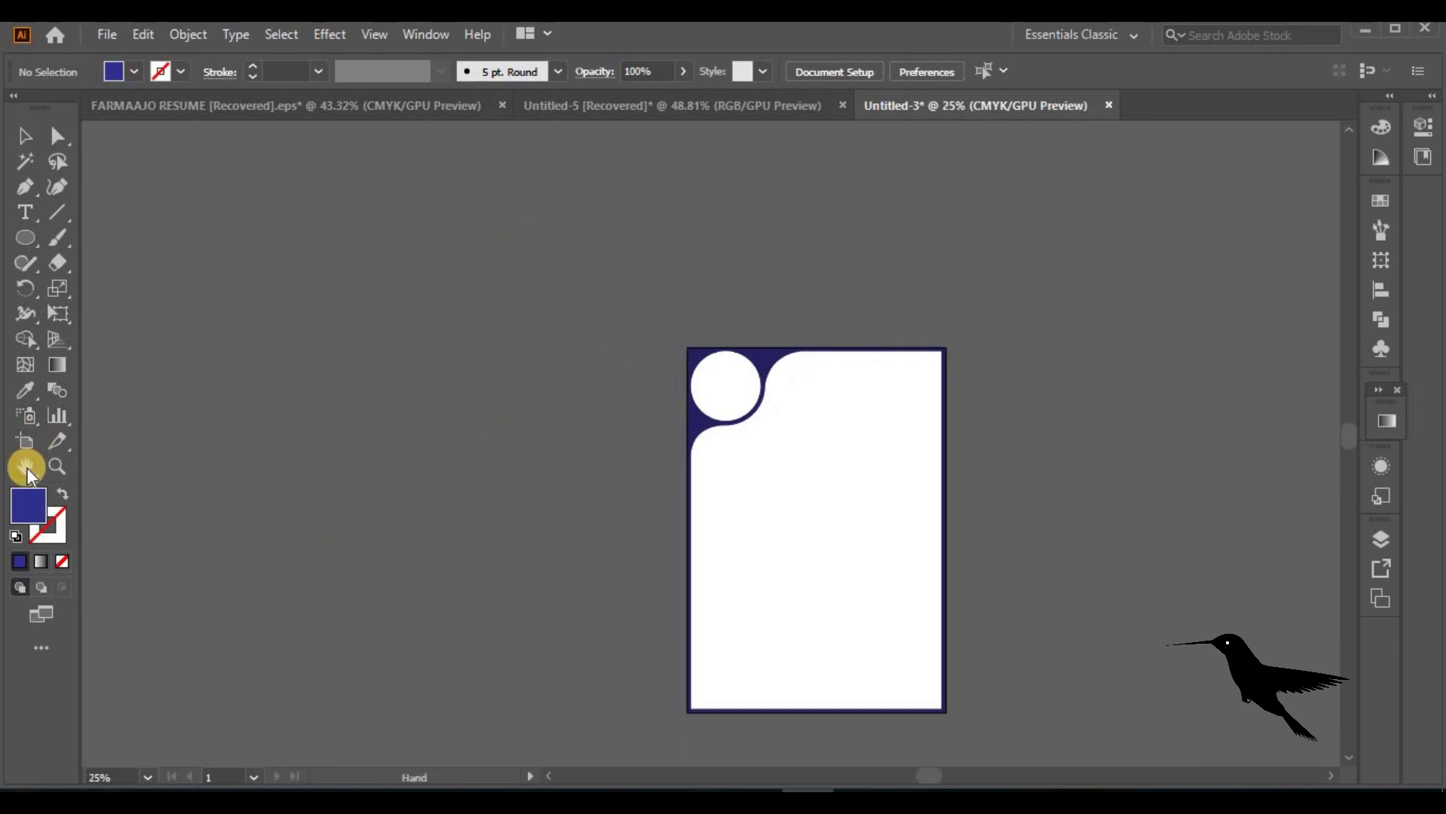
Place a text object, replace its placeholder with the person's name, and move it top right
double_click(27, 468)
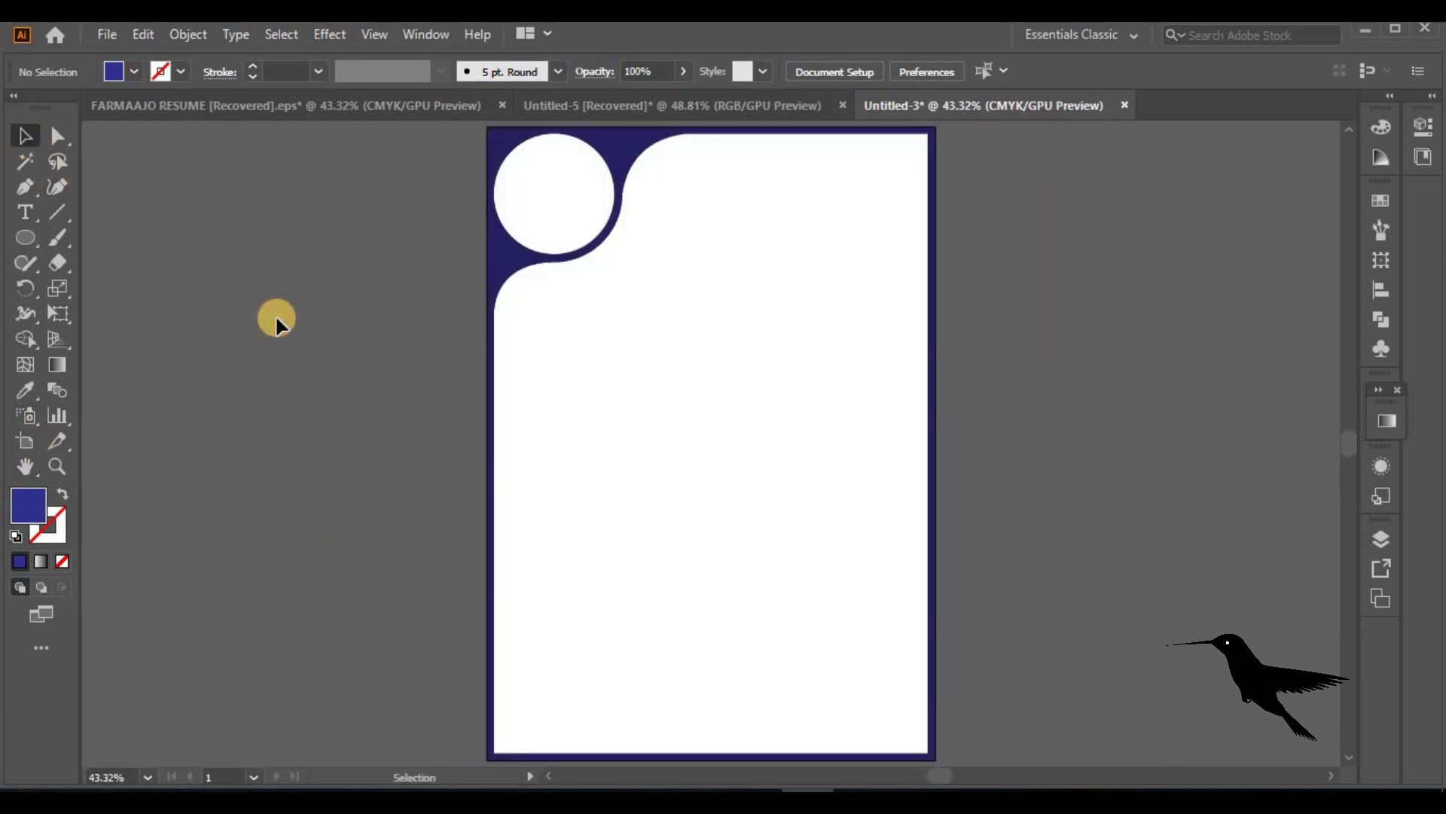
click(27, 220)
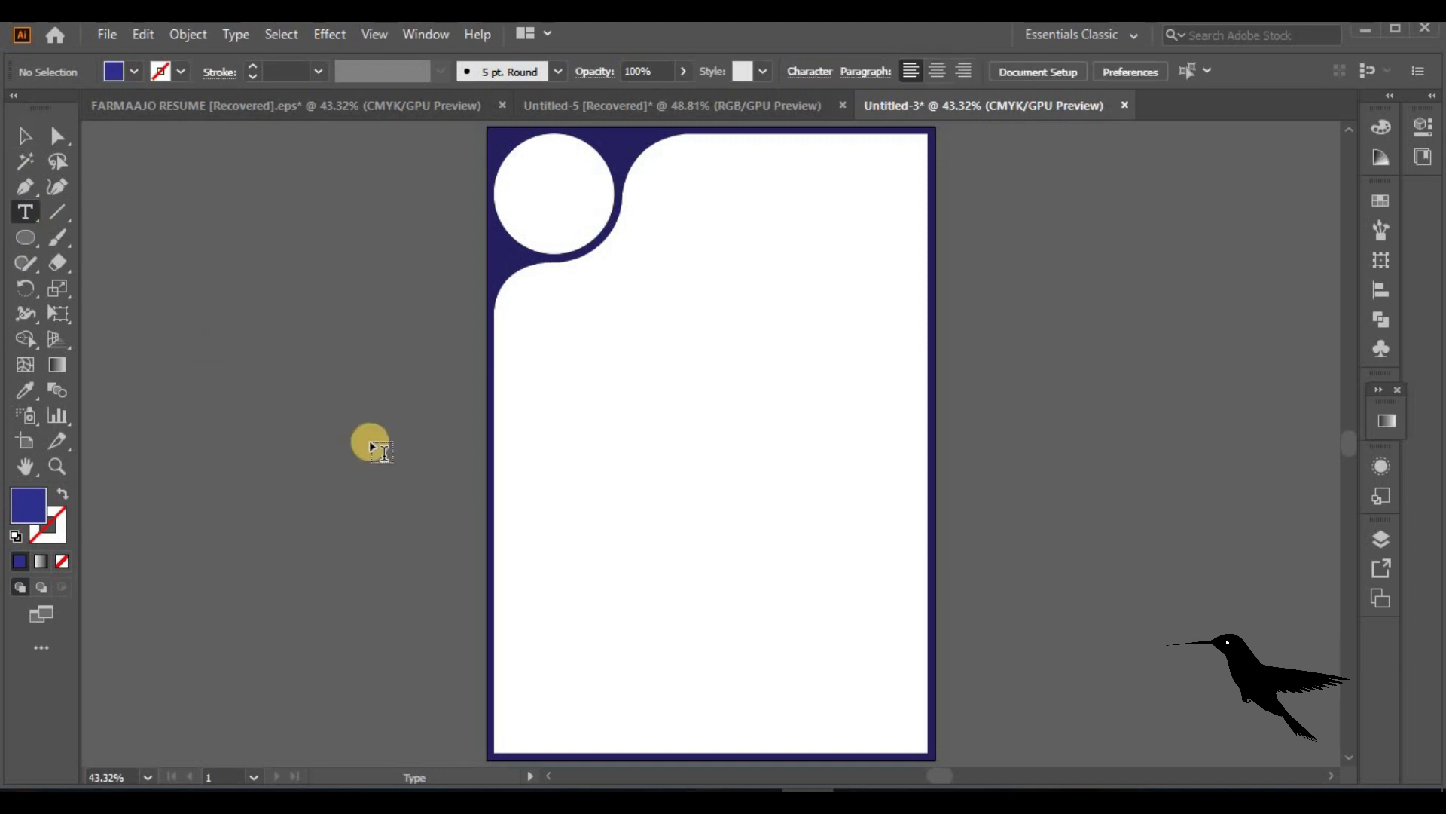
click(558, 440)
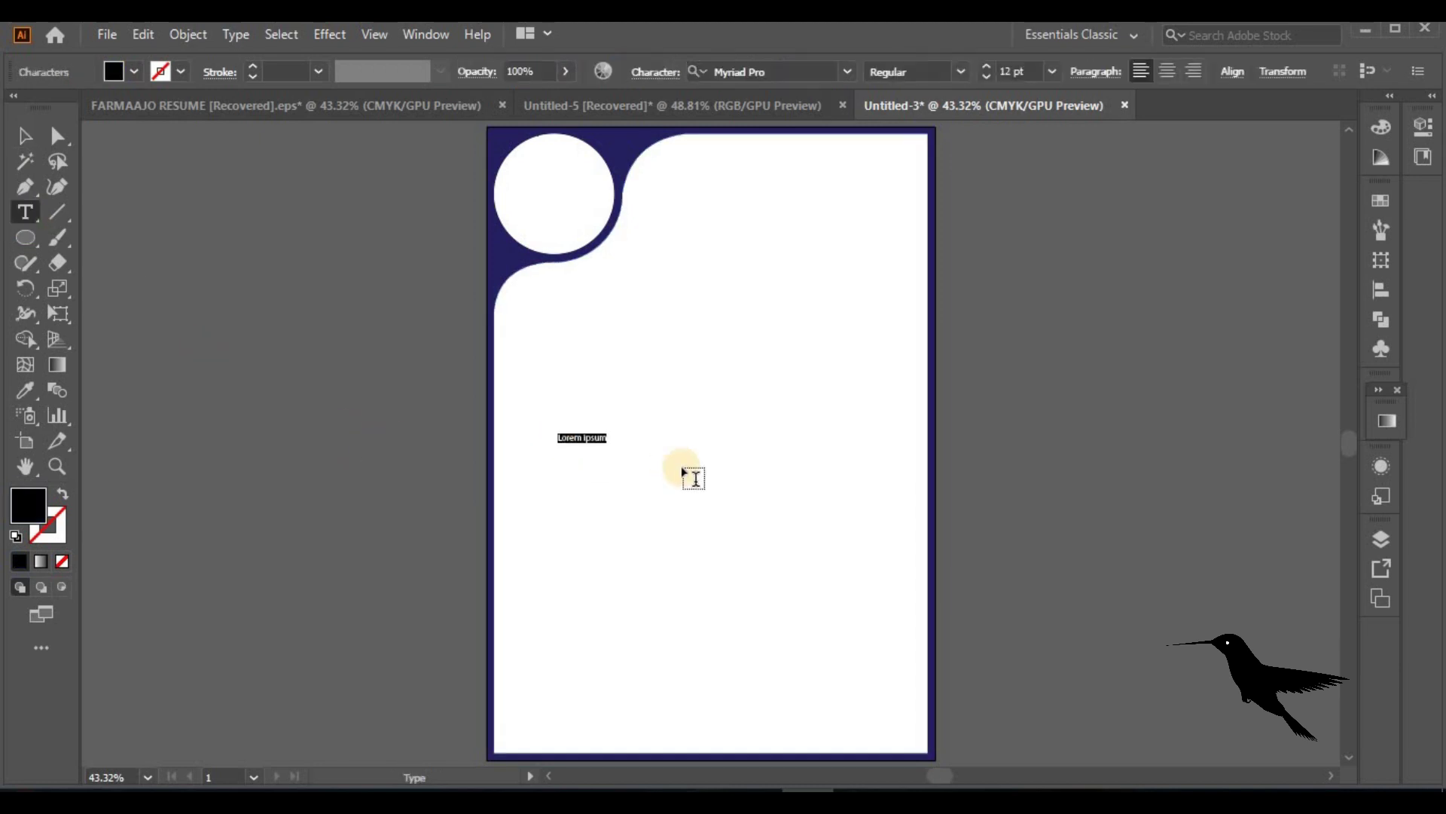
click(28, 134)
drag(613, 443, 846, 489)
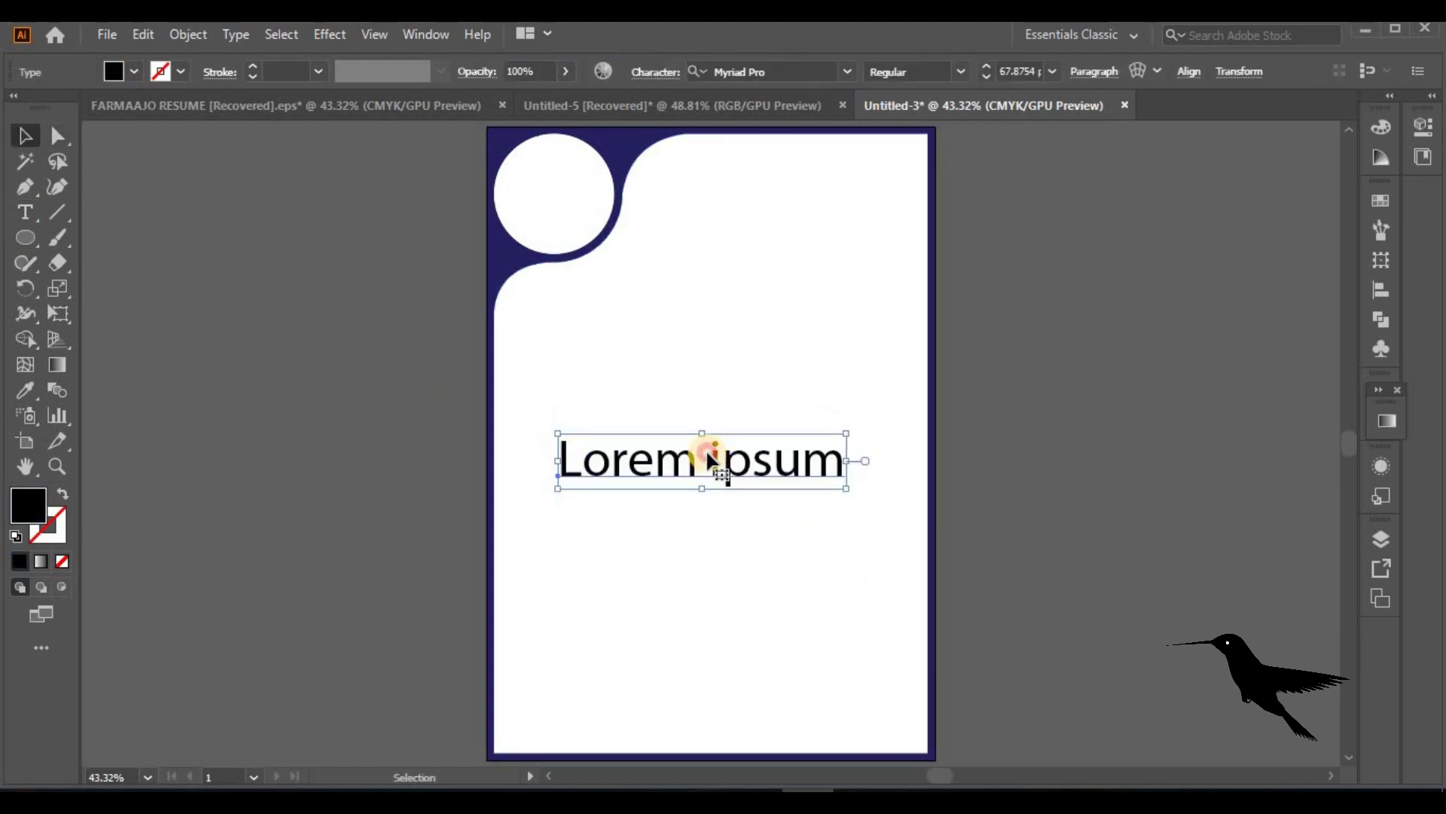
double_click(709, 455)
key(ctrl+a)
text(M)
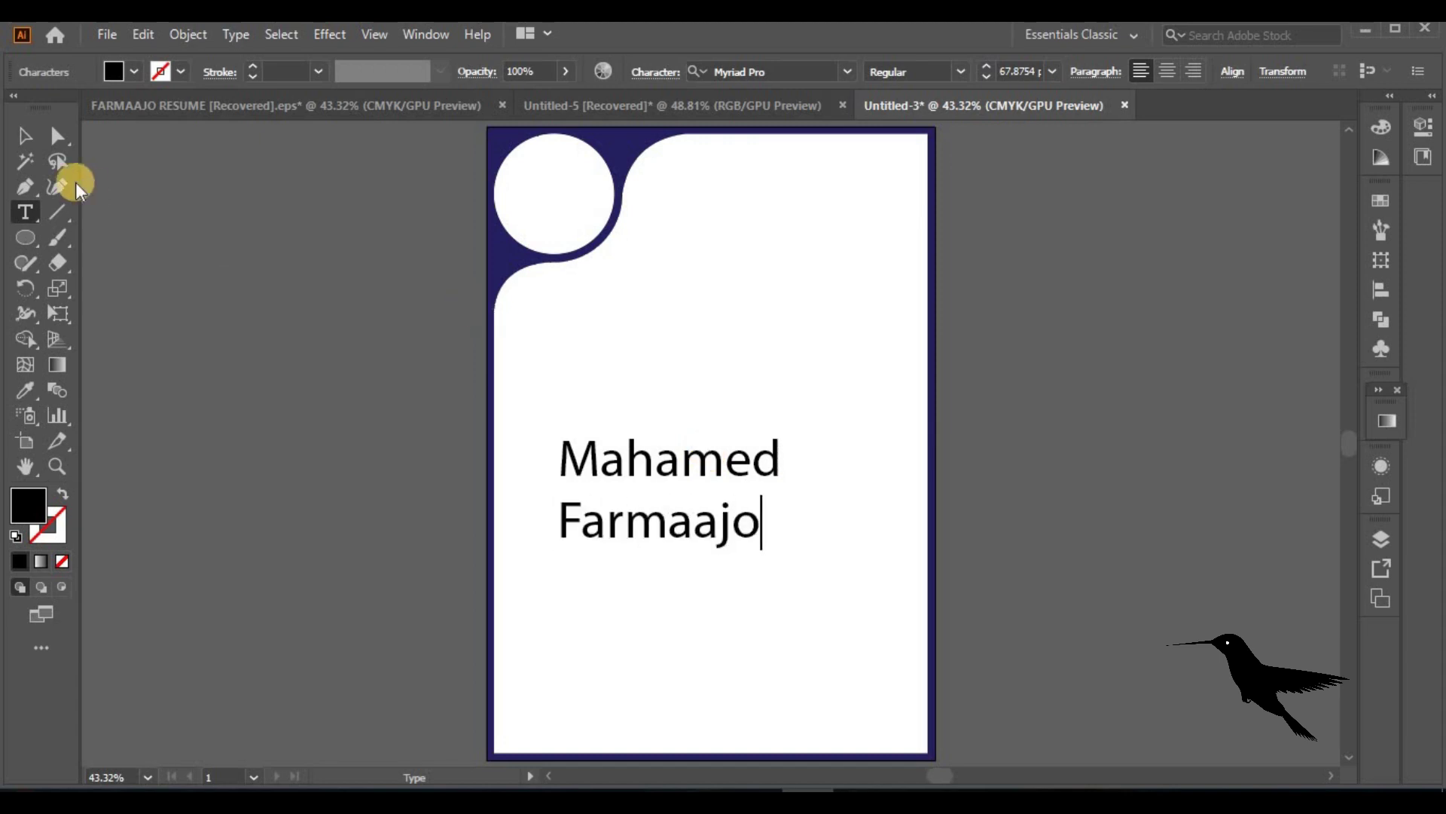
key(Escape)
drag(670, 466, 758, 188)
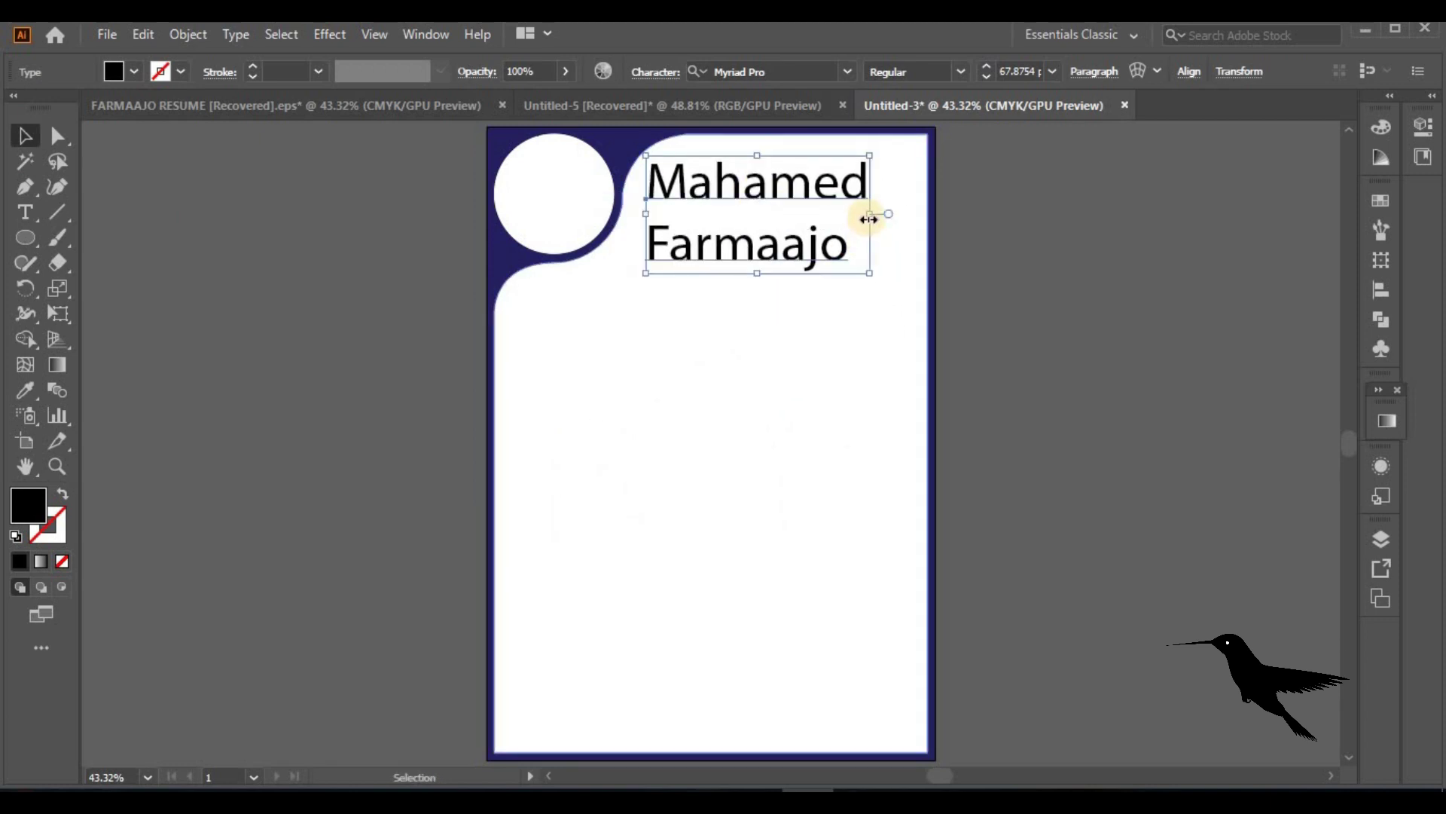
Centre-align the name in Lato Bold and reduce its size beside the circle
click(1095, 71)
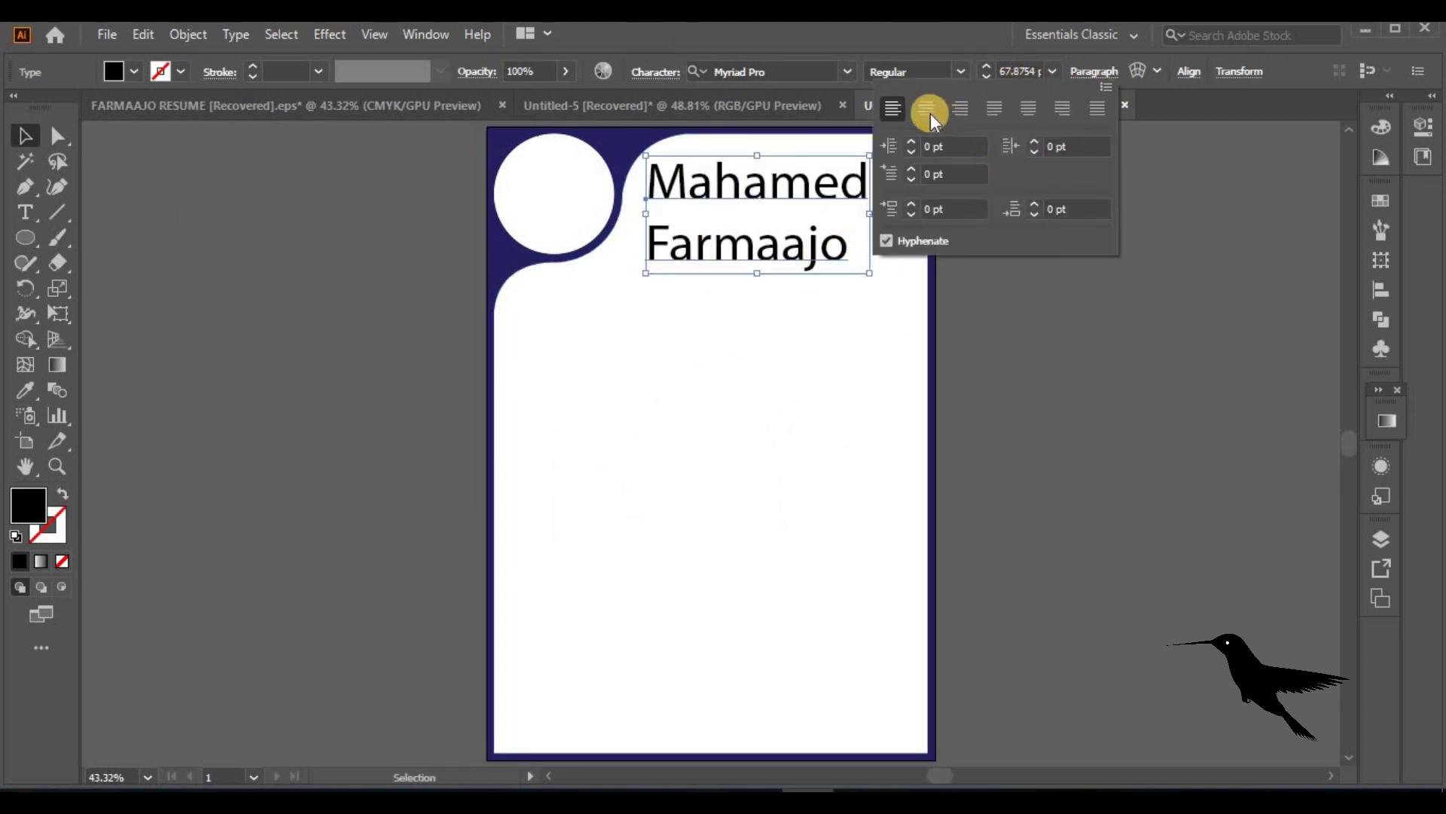
click(927, 108)
click(724, 69)
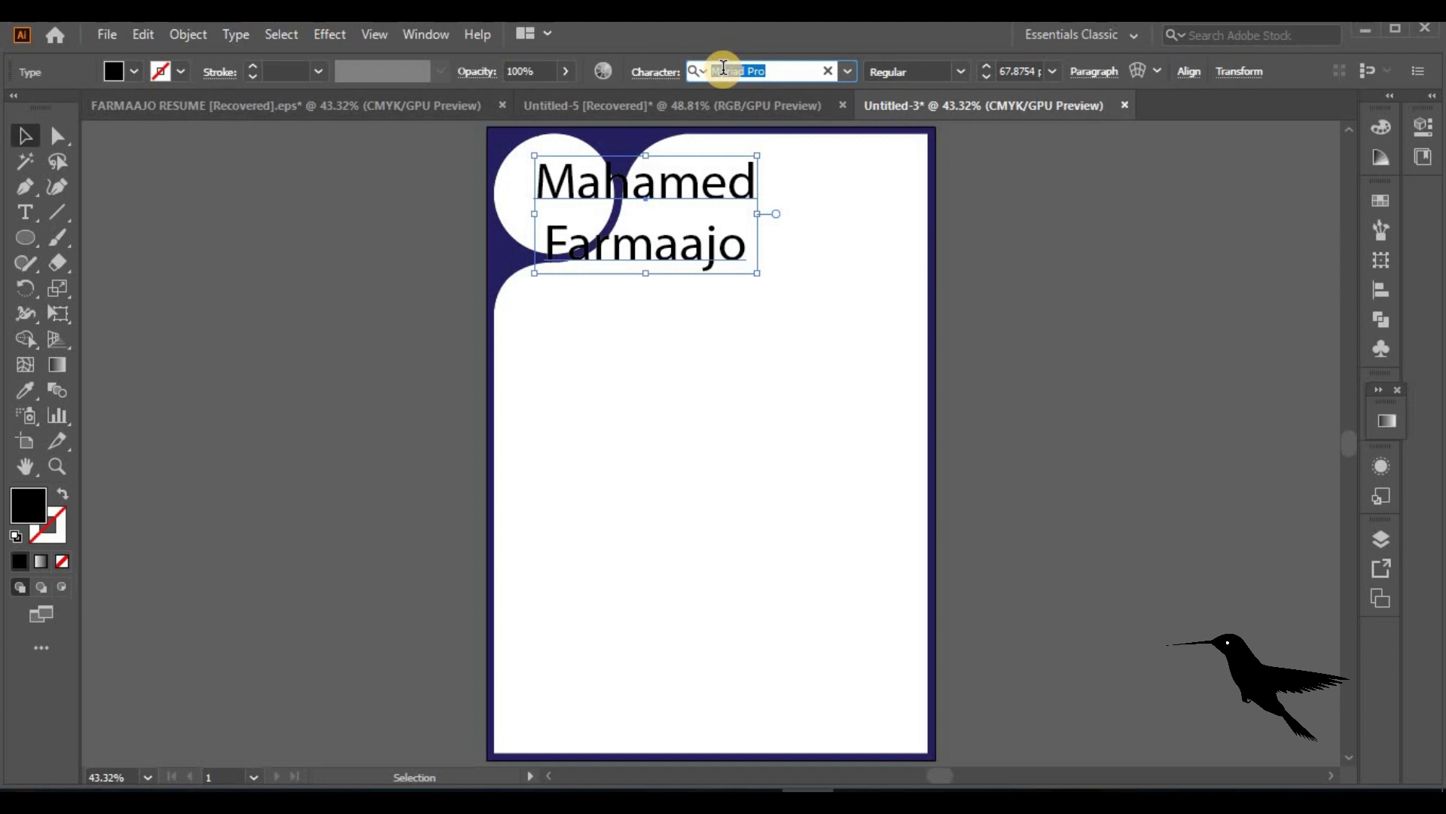
text(lato)
key(Return)
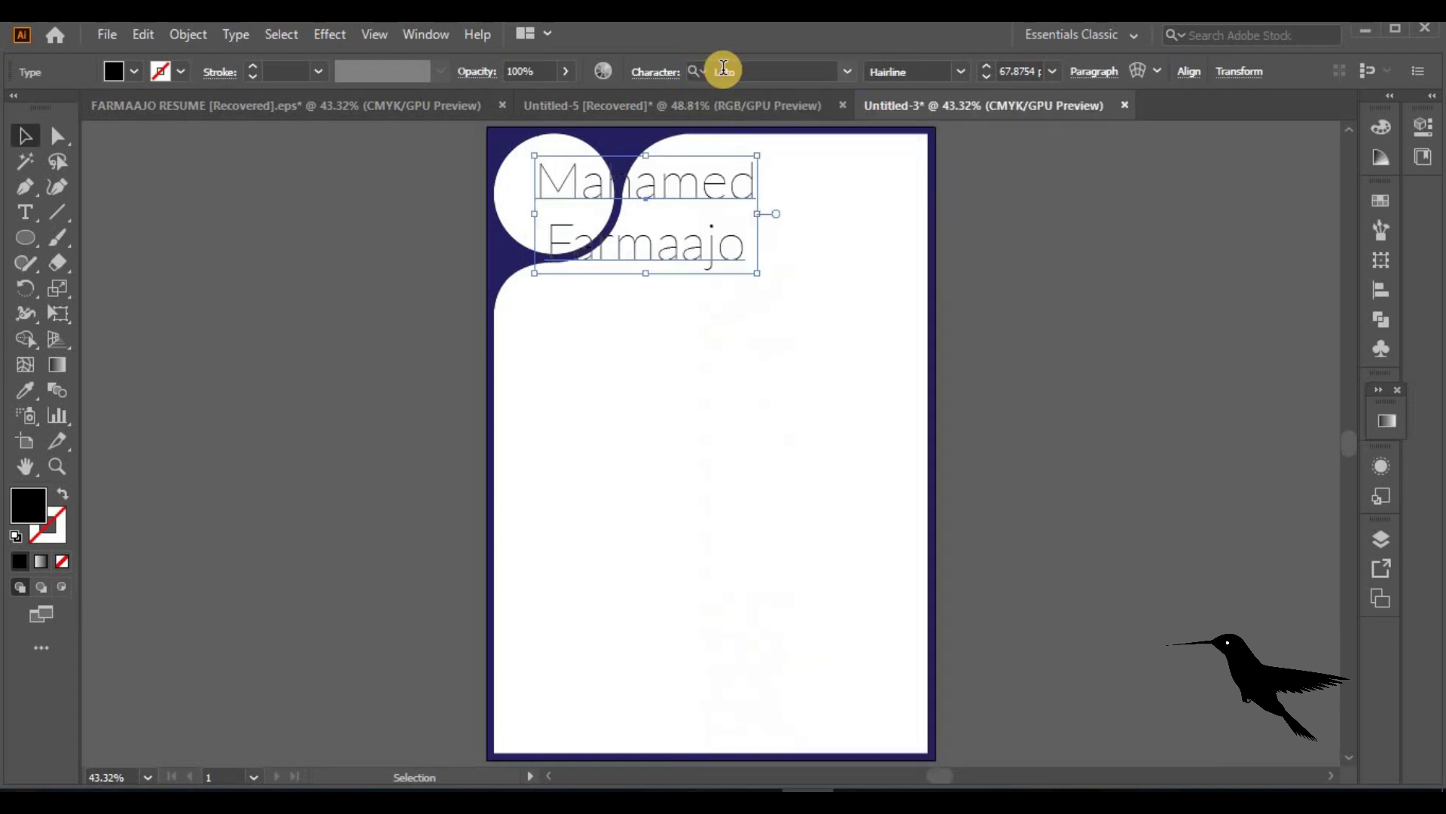
click(966, 69)
click(904, 371)
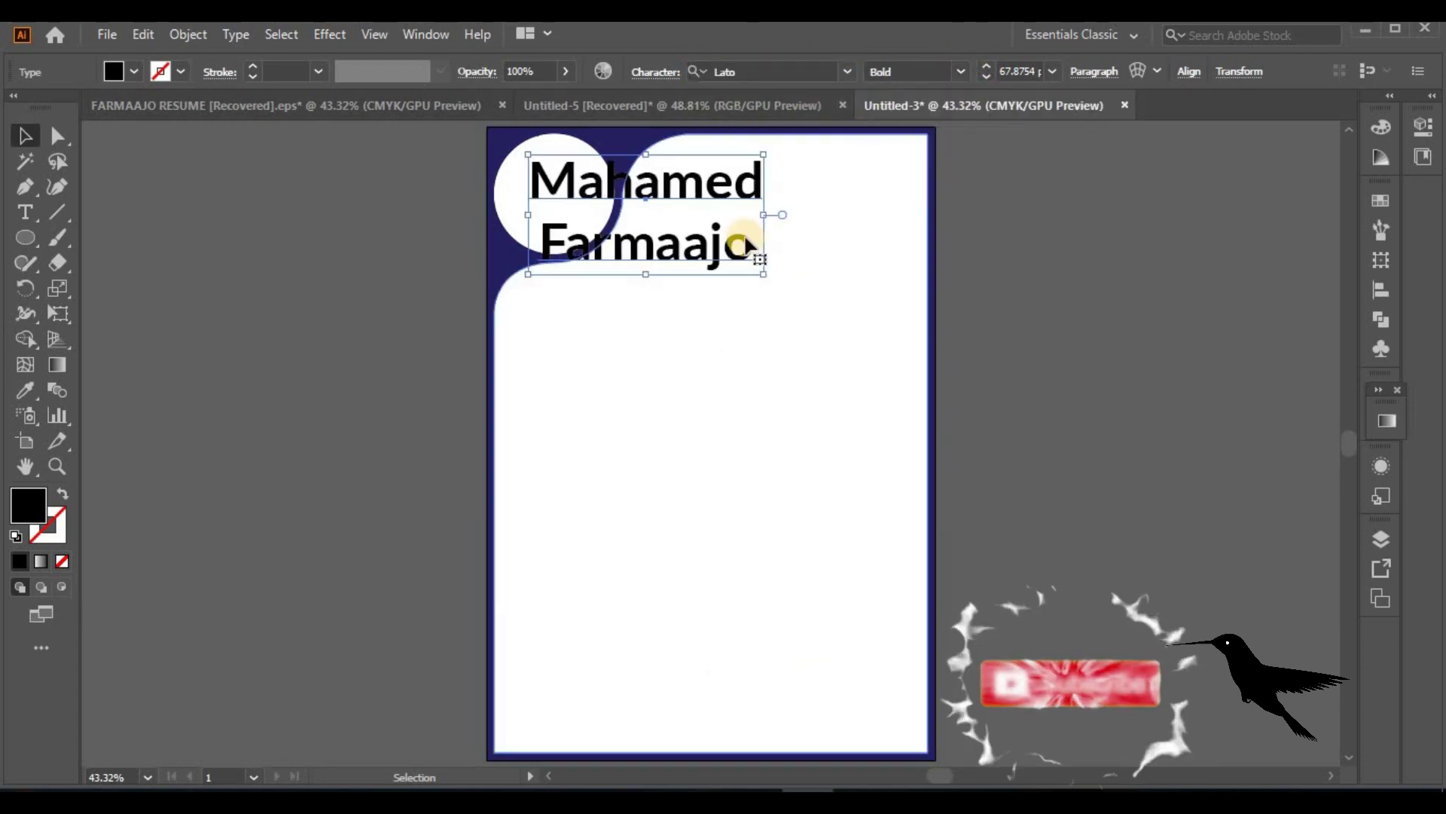
drag(722, 188, 851, 184)
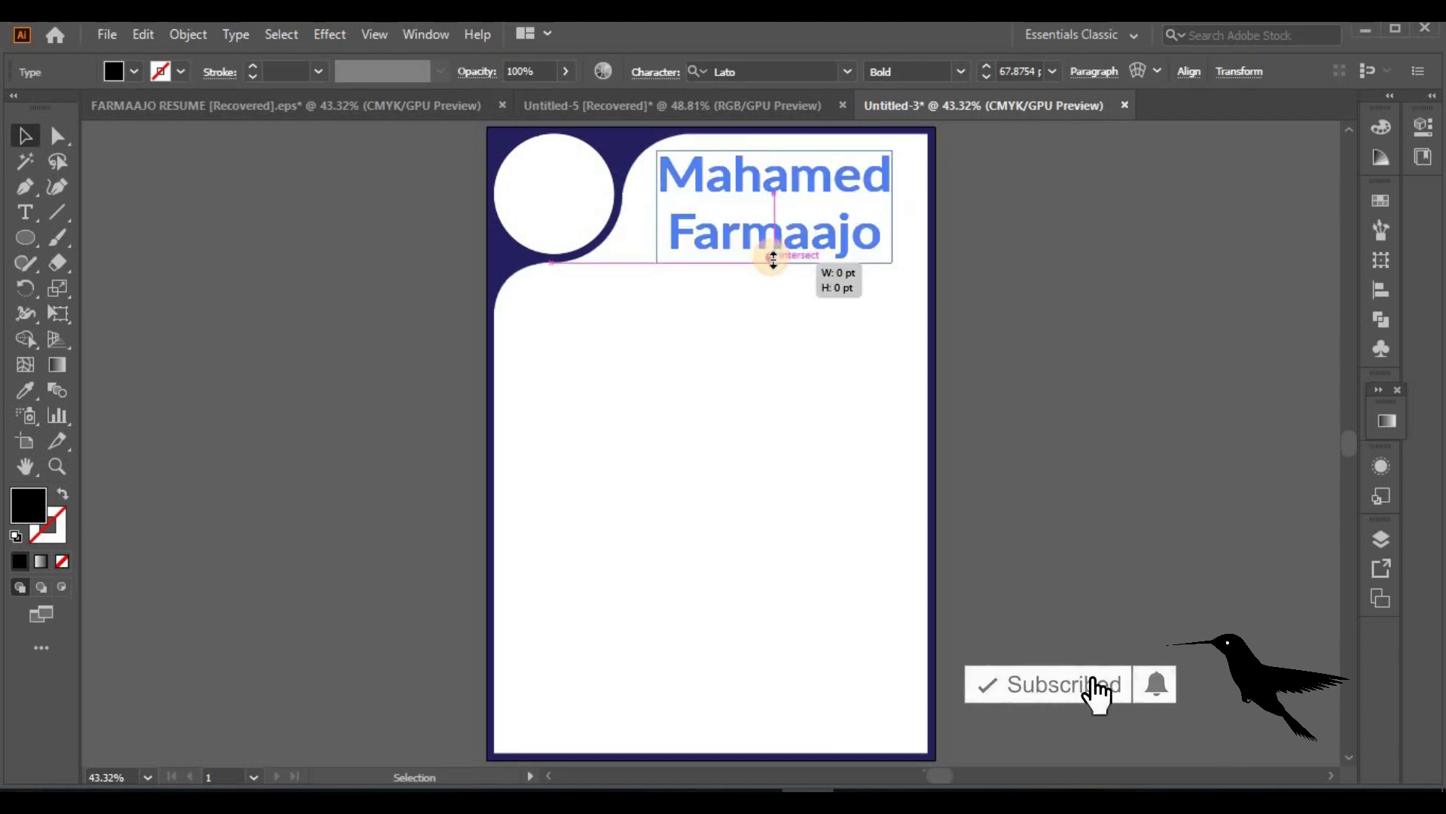
drag(774, 239, 773, 227)
Convert the name to UPPERCASE and shift it further right
click(245, 34)
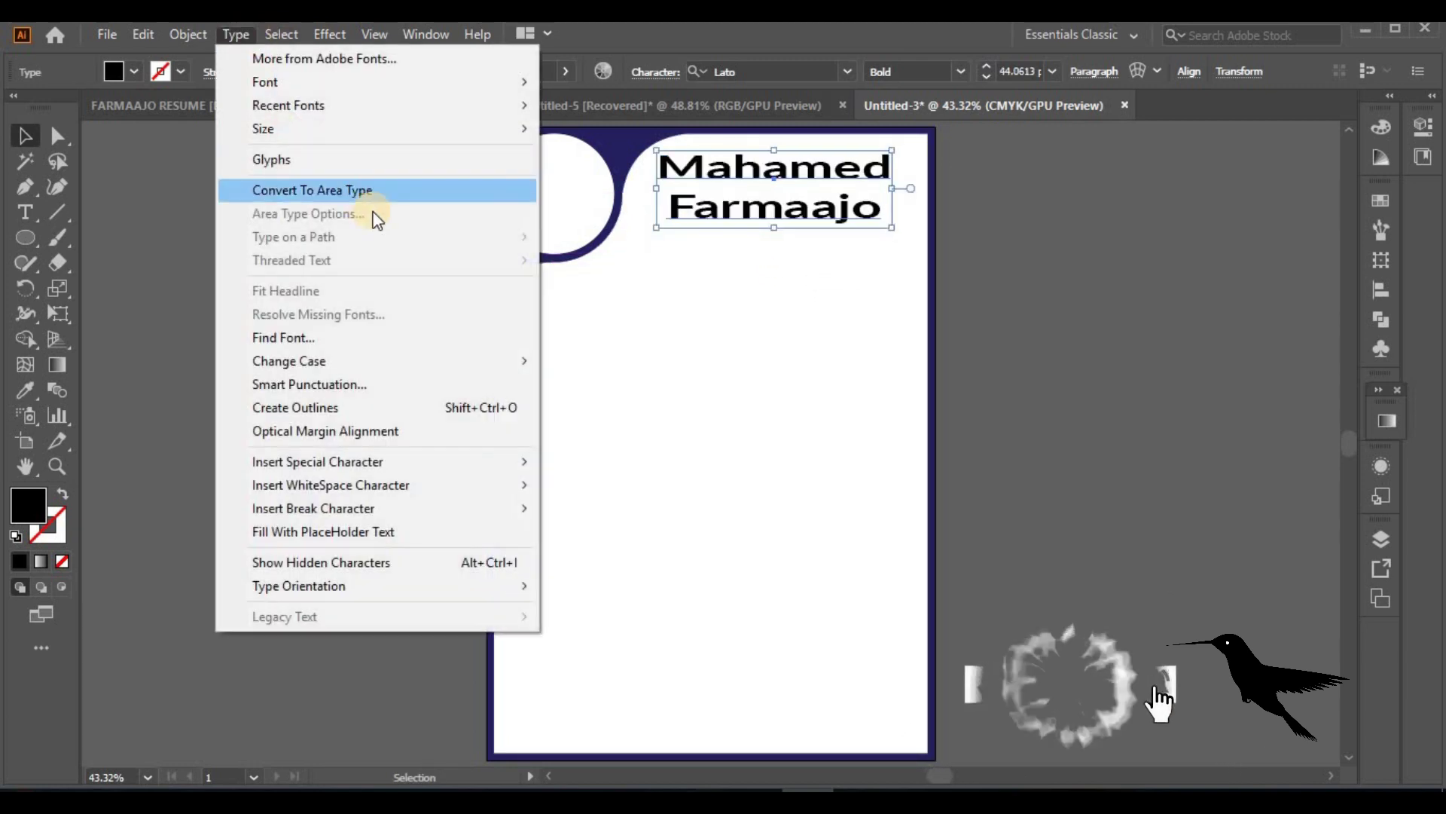
mouse_move(514, 359)
click(577, 363)
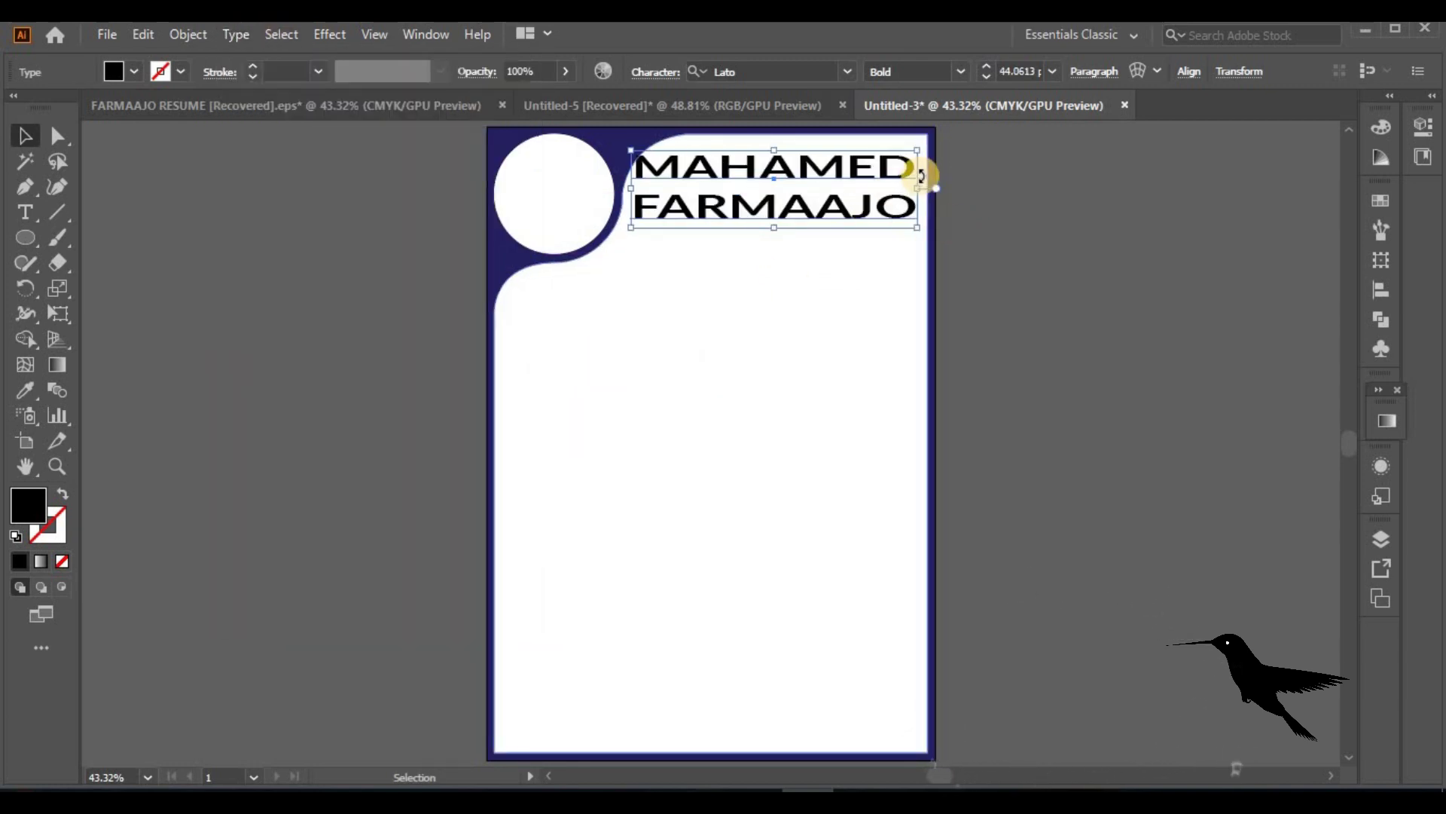
drag(749, 161, 806, 155)
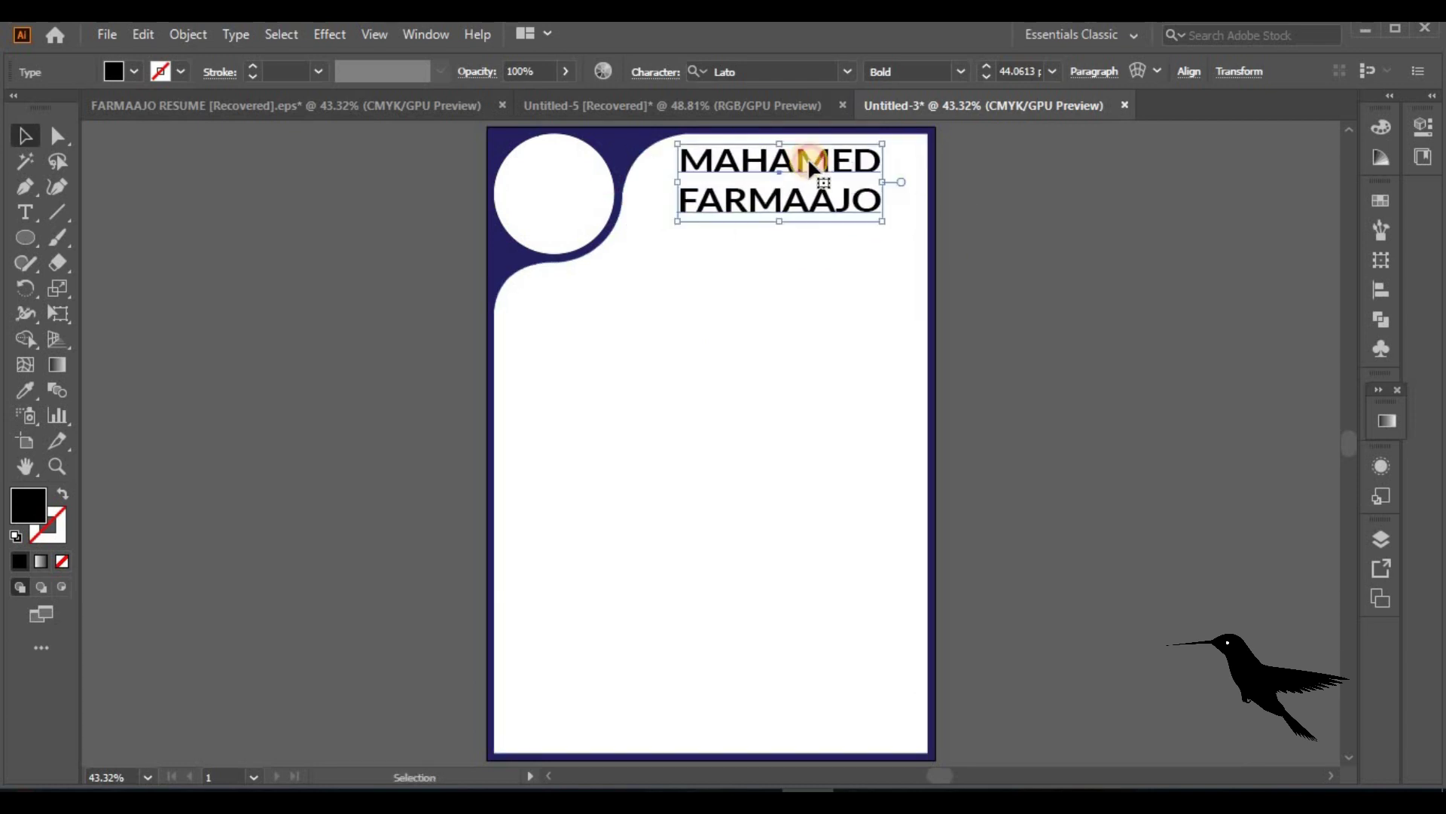
click(1043, 247)
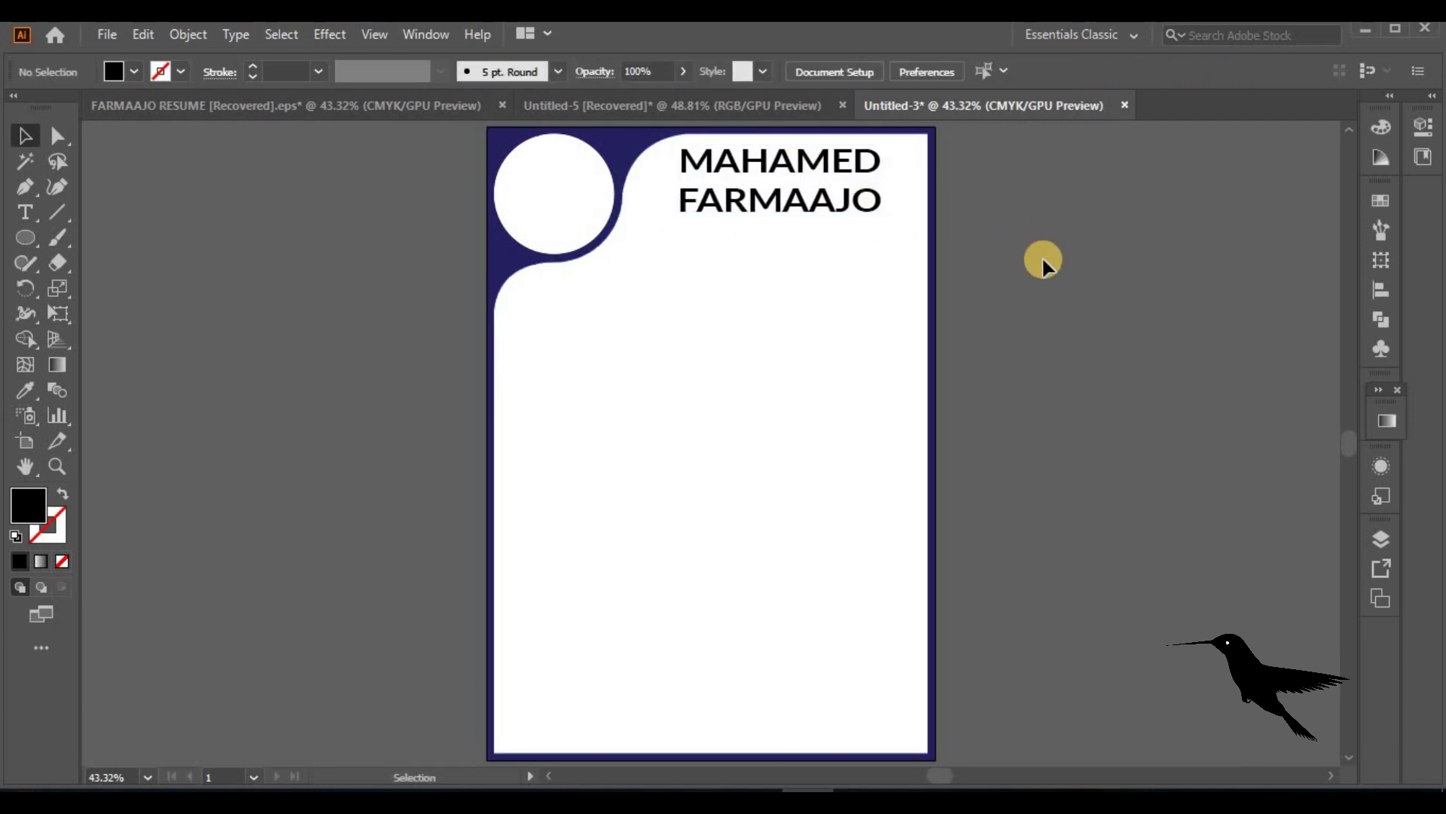
Add the middle name to the heading and make it uppercase as well
double_click(879, 165)
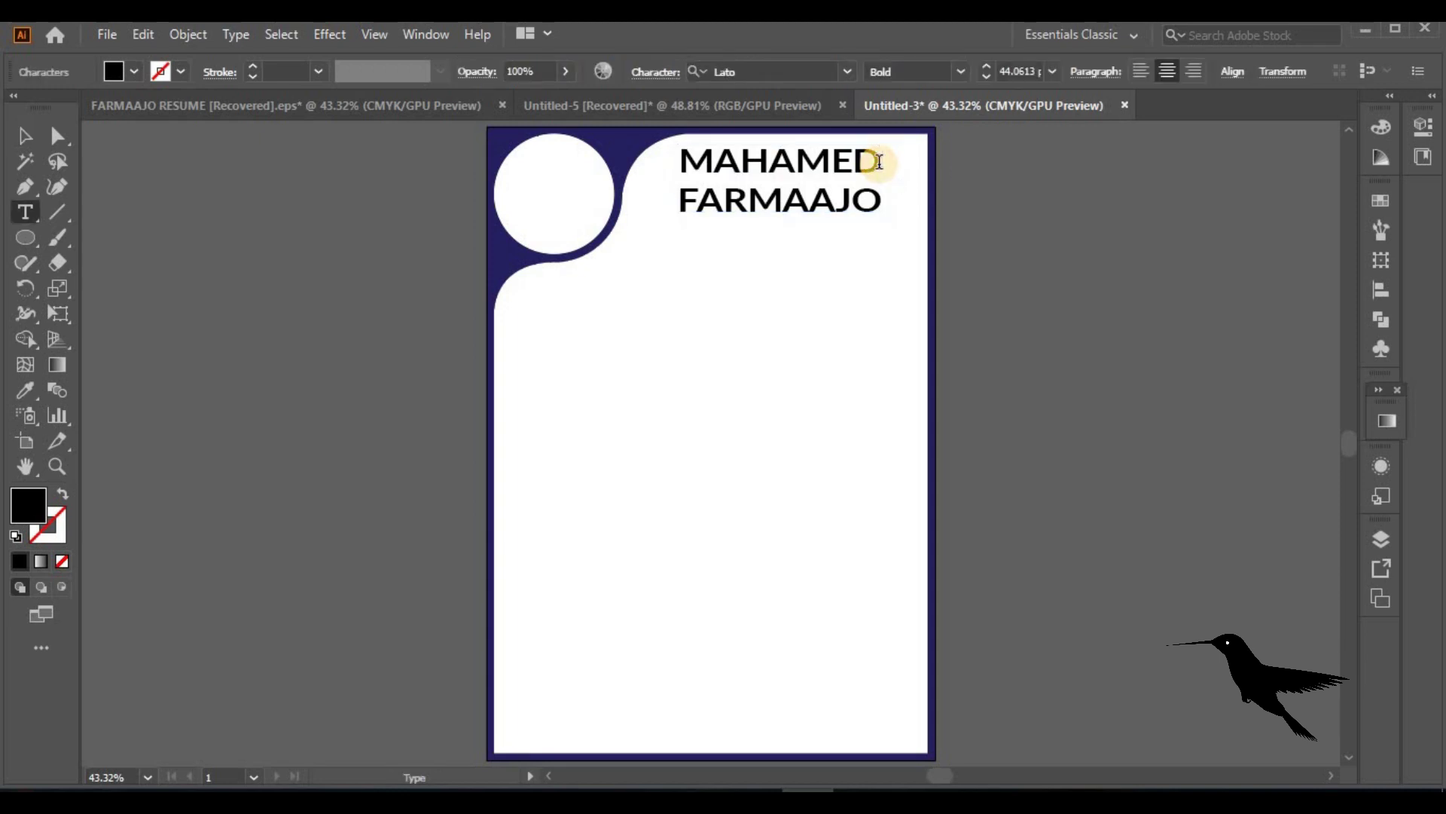
text(Abdulahi)
click(25, 137)
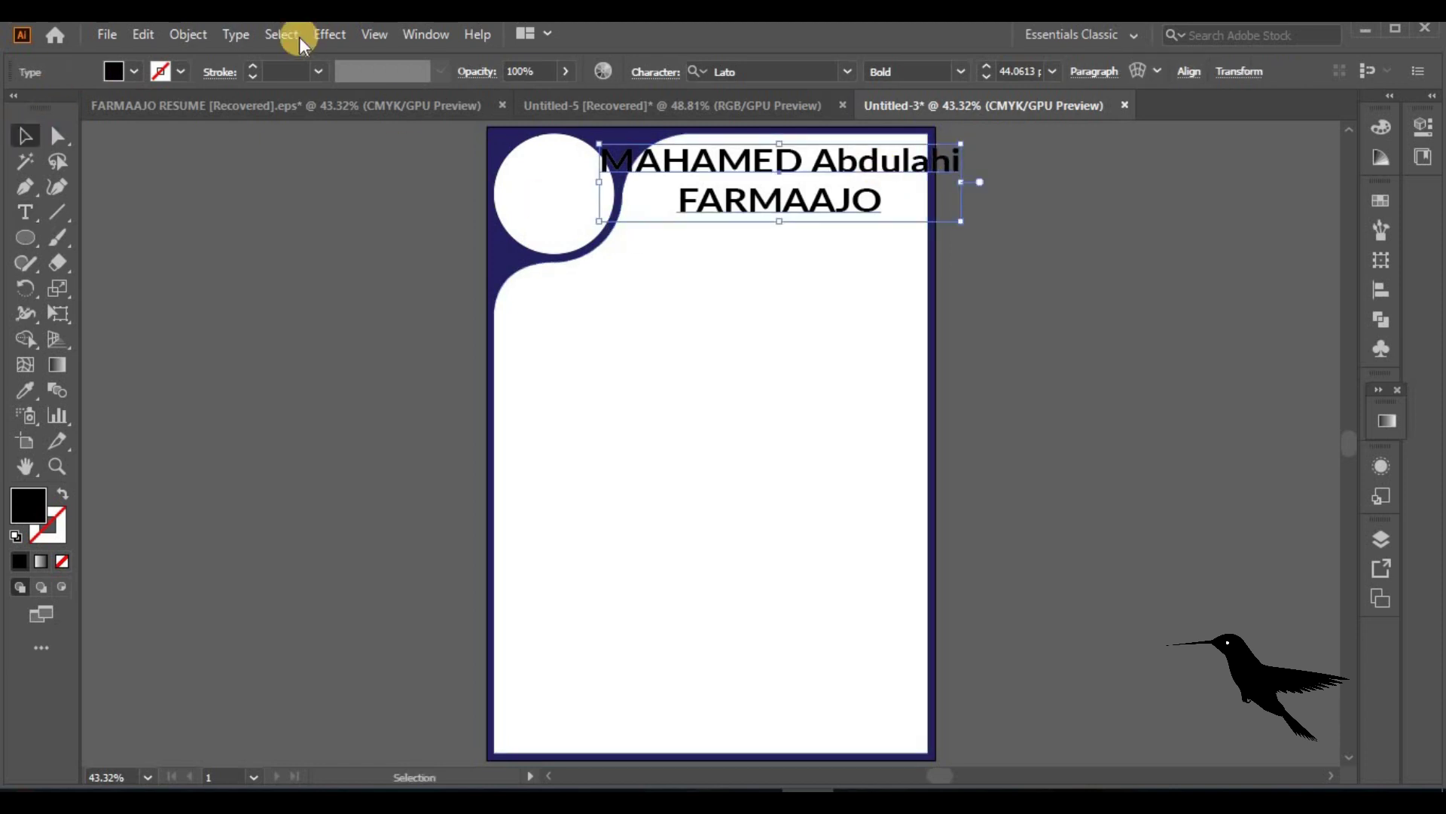
click(236, 34)
mouse_move(467, 362)
click(592, 363)
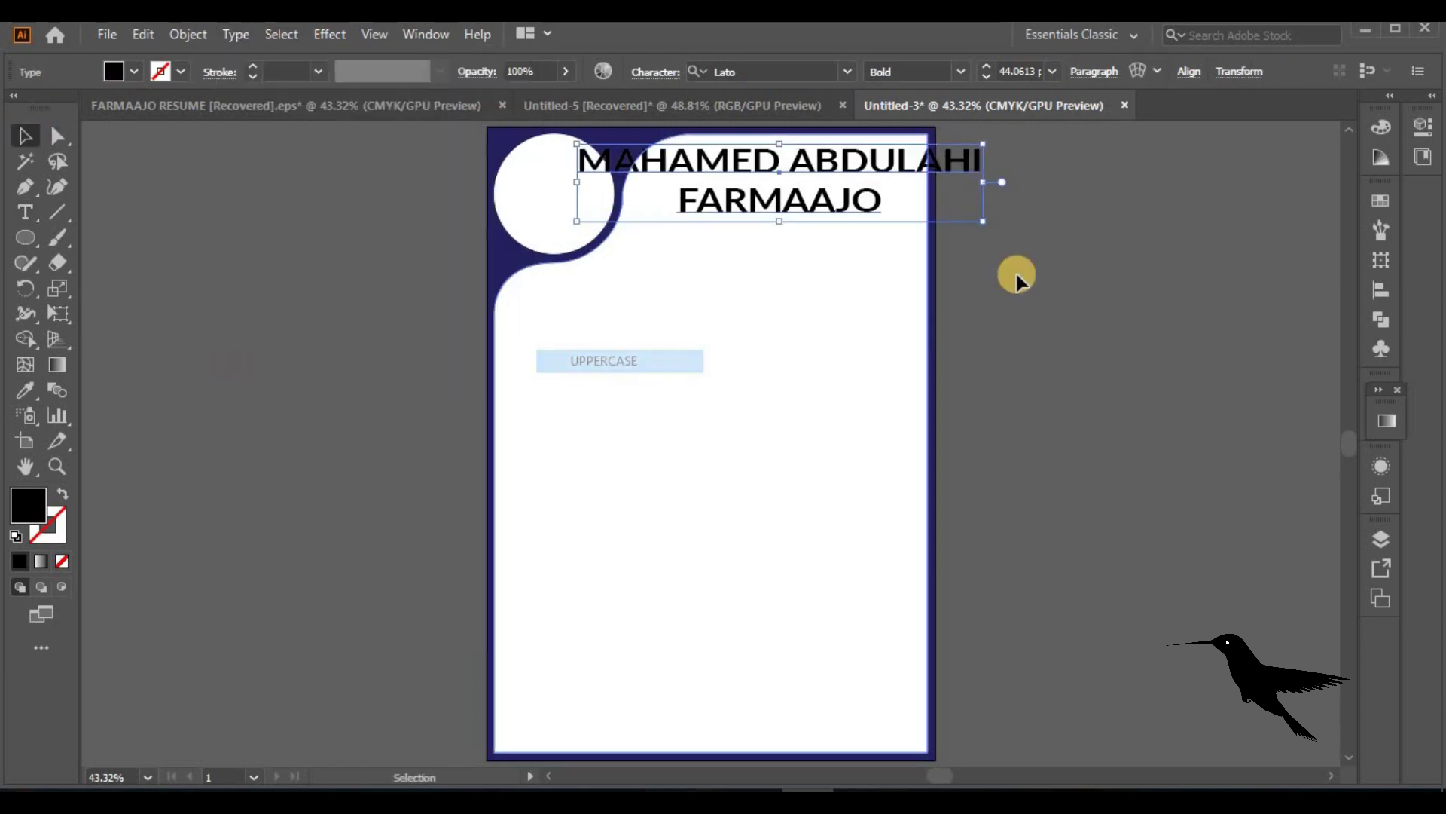
Resize and nudge the two-line name heading into place, then start a new text line below it
drag(851, 309, 819, 400)
drag(970, 426, 855, 168)
drag(897, 211, 901, 219)
click(1092, 269)
drag(807, 184, 807, 176)
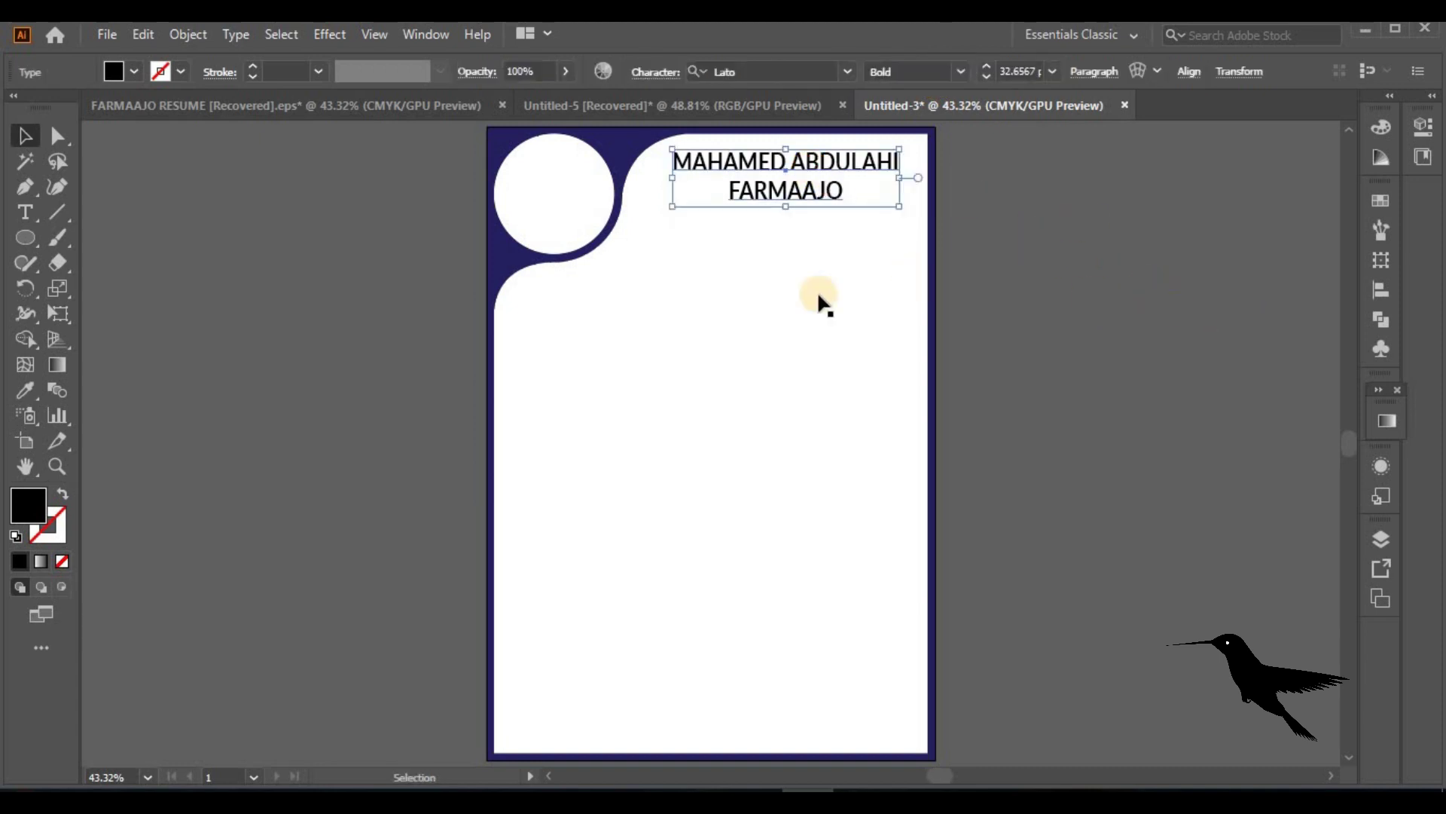
click(363, 263)
click(24, 214)
click(630, 387)
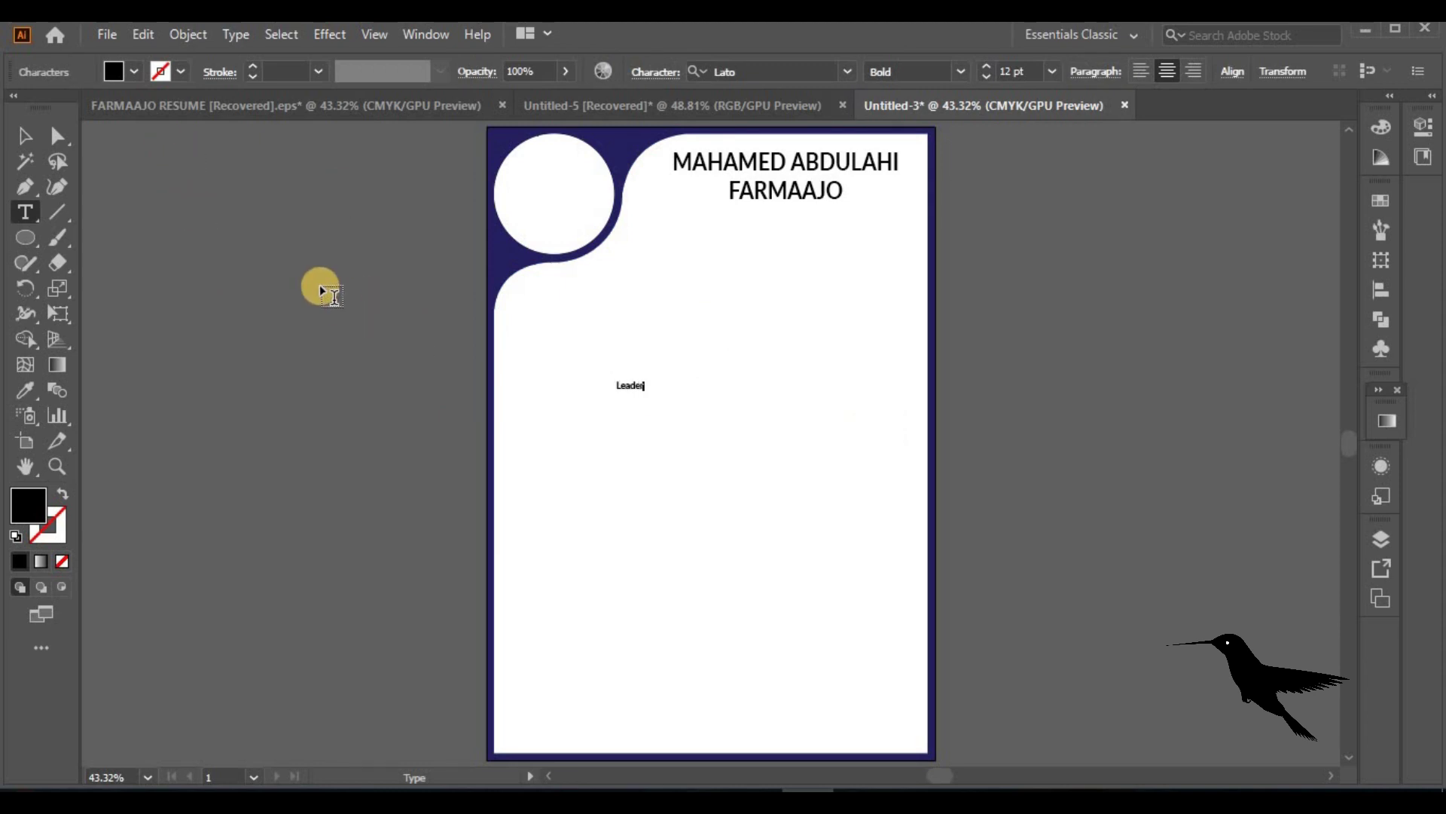
Scale the 'Leader' text to about 52.7 pt and align it under the name's left side
click(28, 134)
click(630, 385)
drag(642, 389, 808, 239)
drag(871, 271, 801, 254)
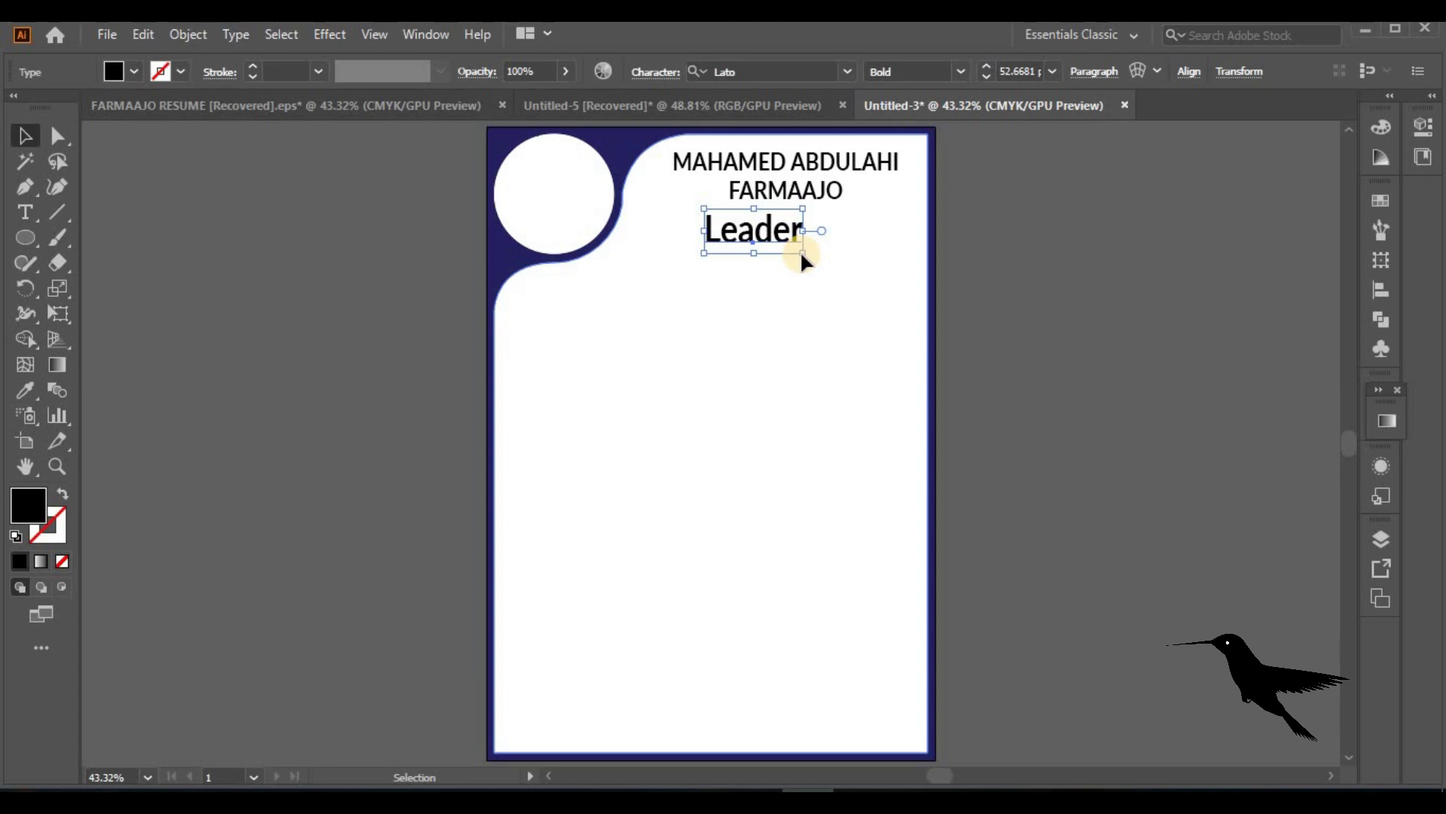
drag(757, 233, 731, 226)
click(957, 361)
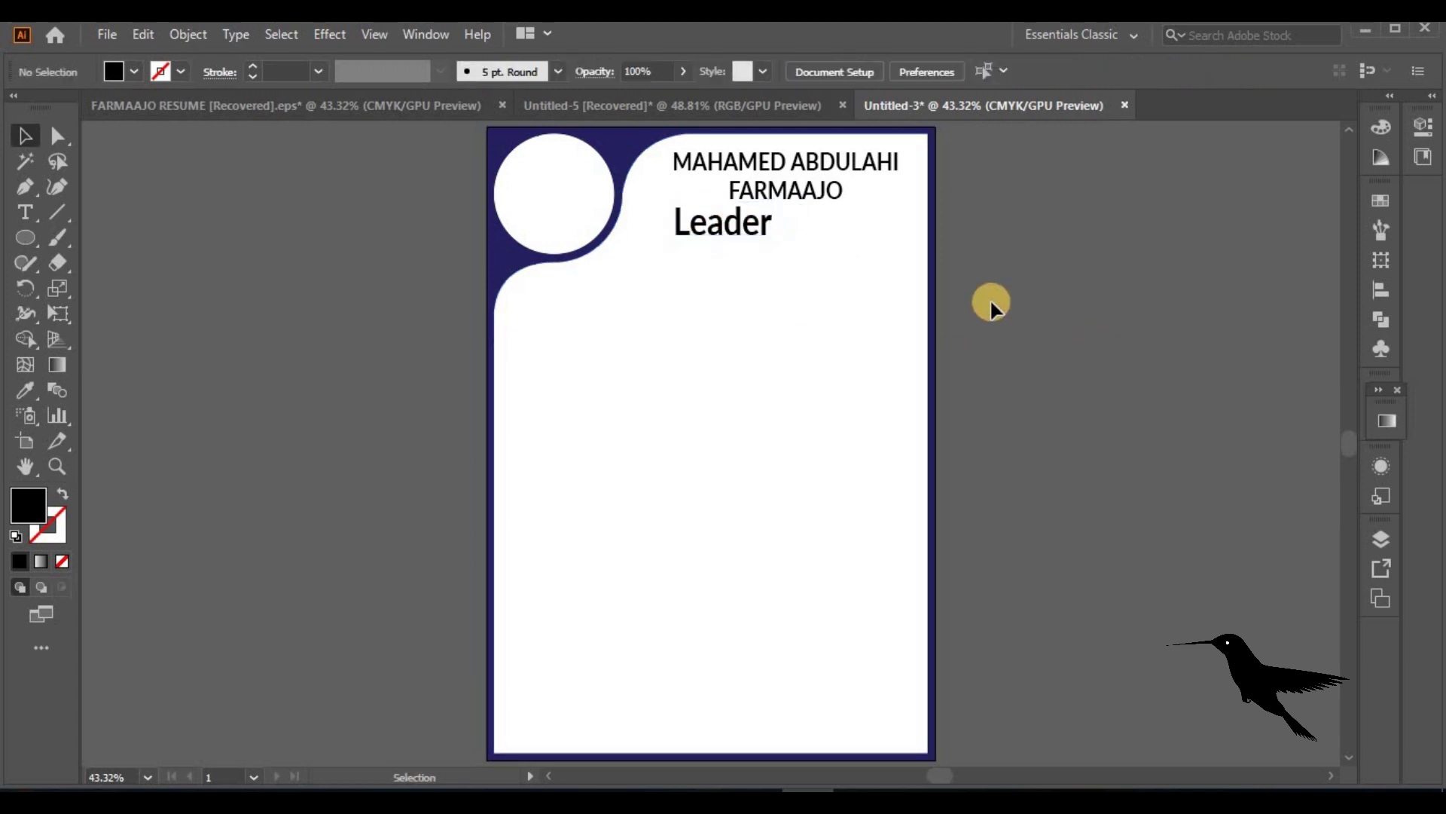
drag(758, 239, 730, 230)
click(1052, 284)
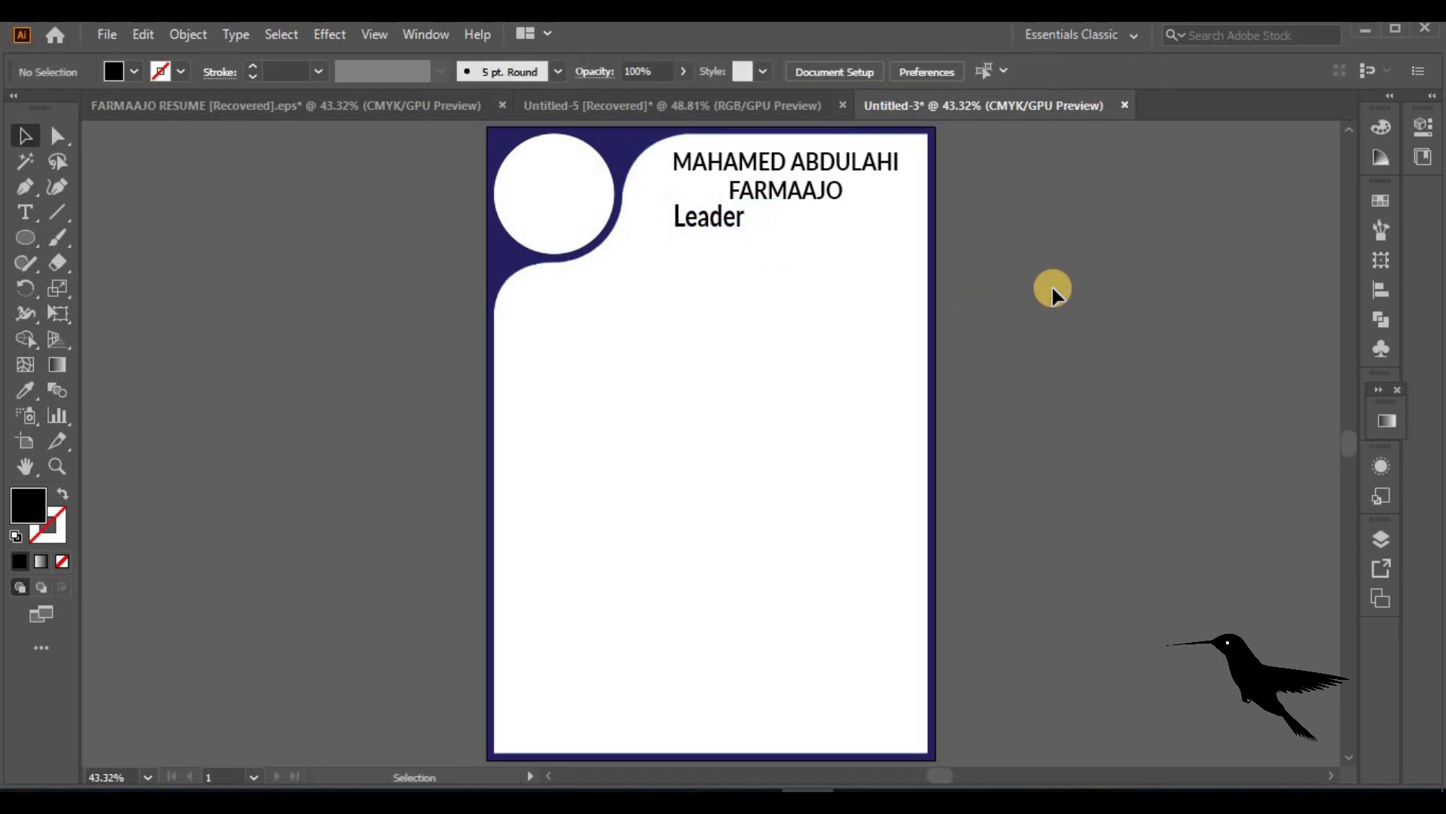
Draw a horizontal line under the Leader title and select it
click(25, 186)
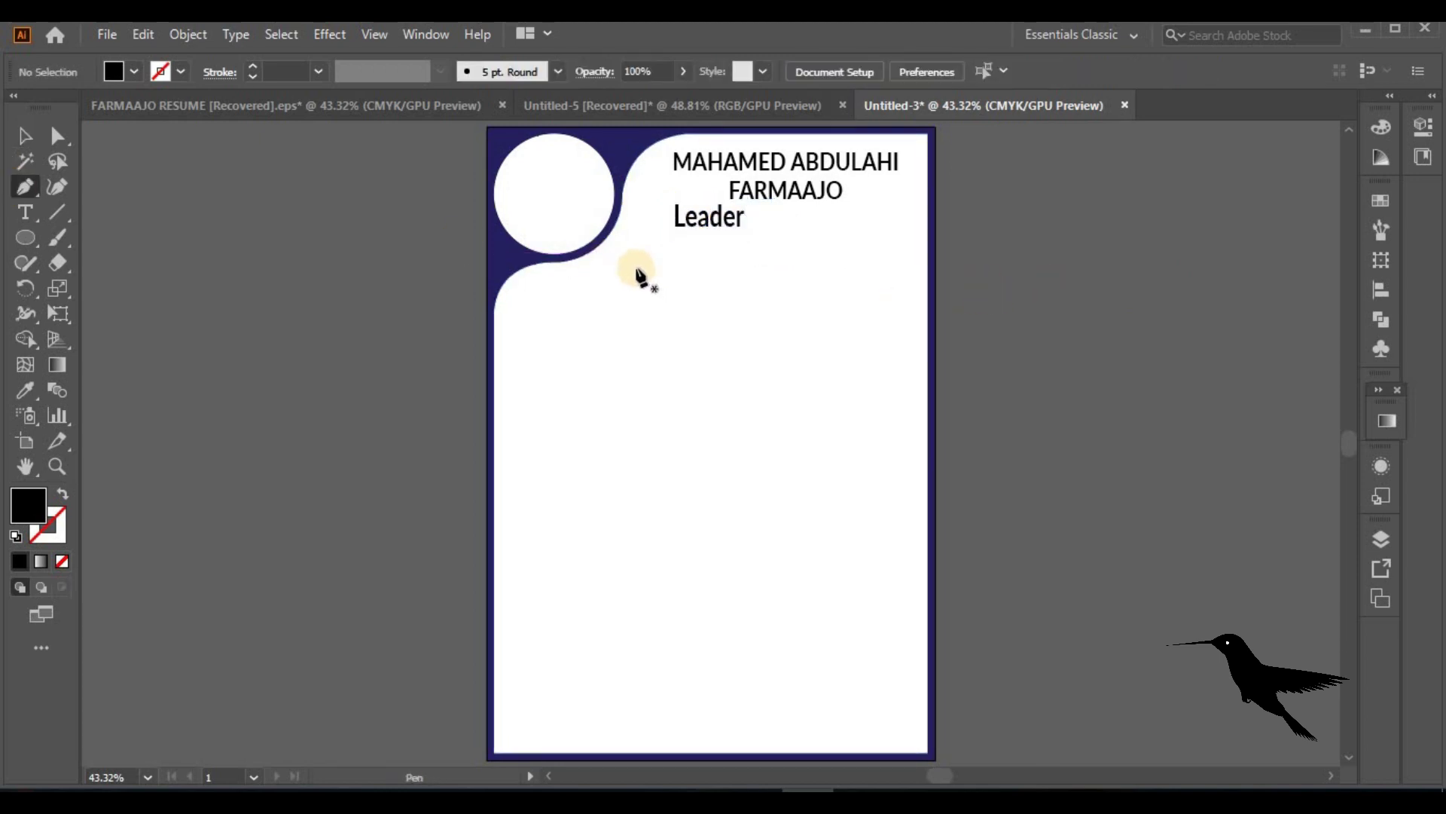
click(636, 268)
click(894, 267)
click(27, 134)
click(775, 267)
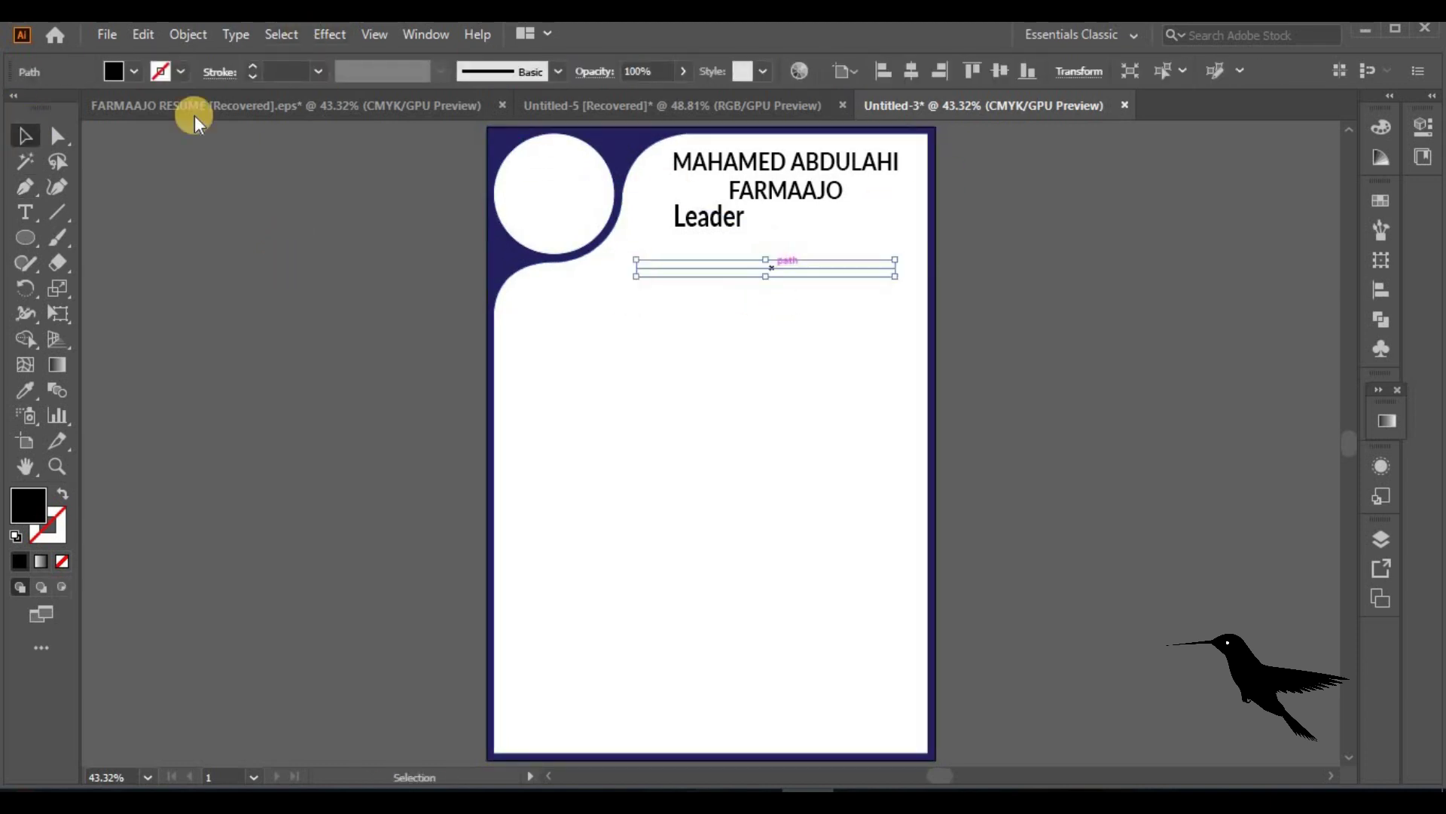
Give the line a black stroke with round caps, a dashed pattern and 9 pt weight
click(62, 493)
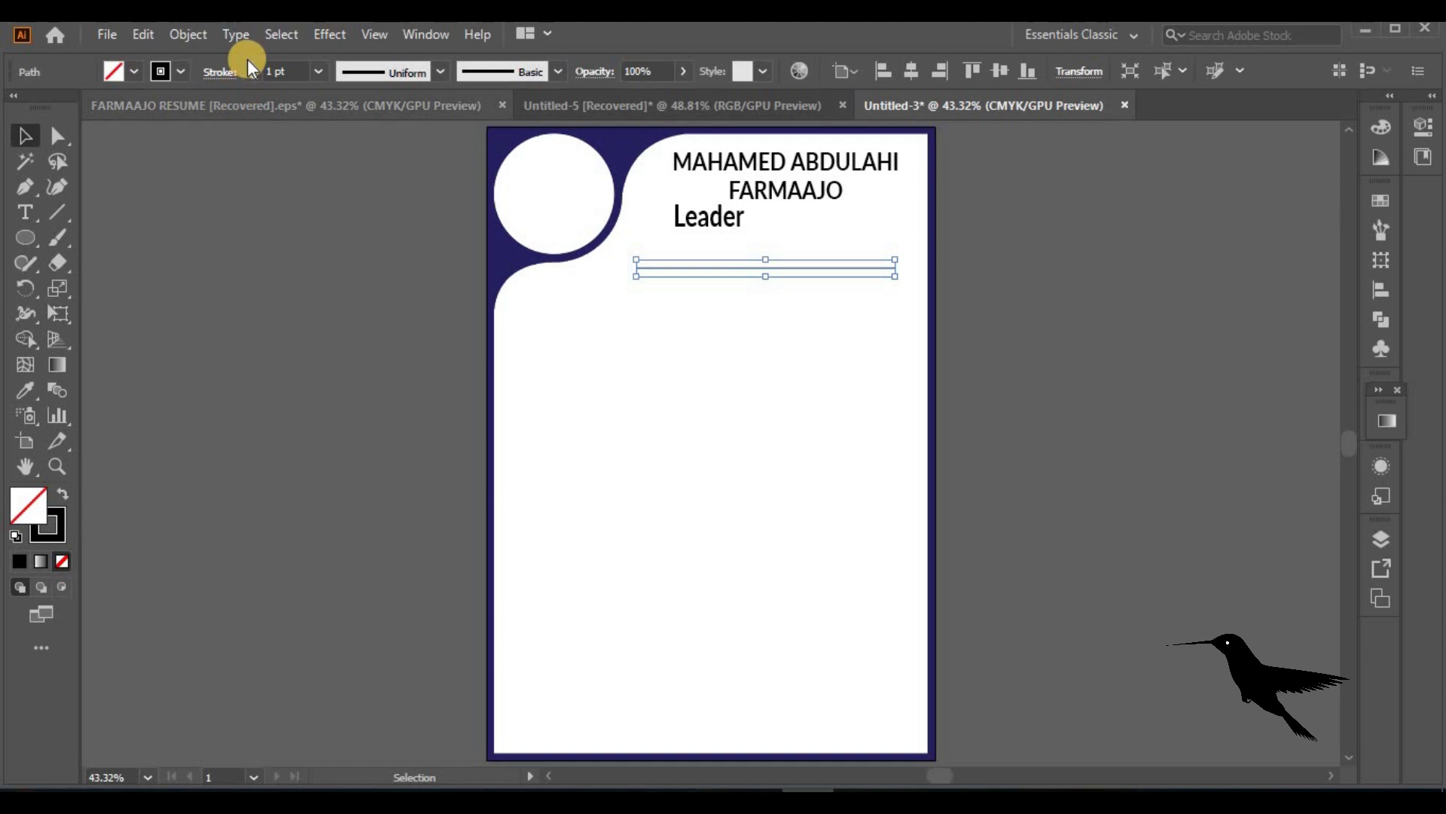
click(208, 75)
click(104, 125)
click(13, 217)
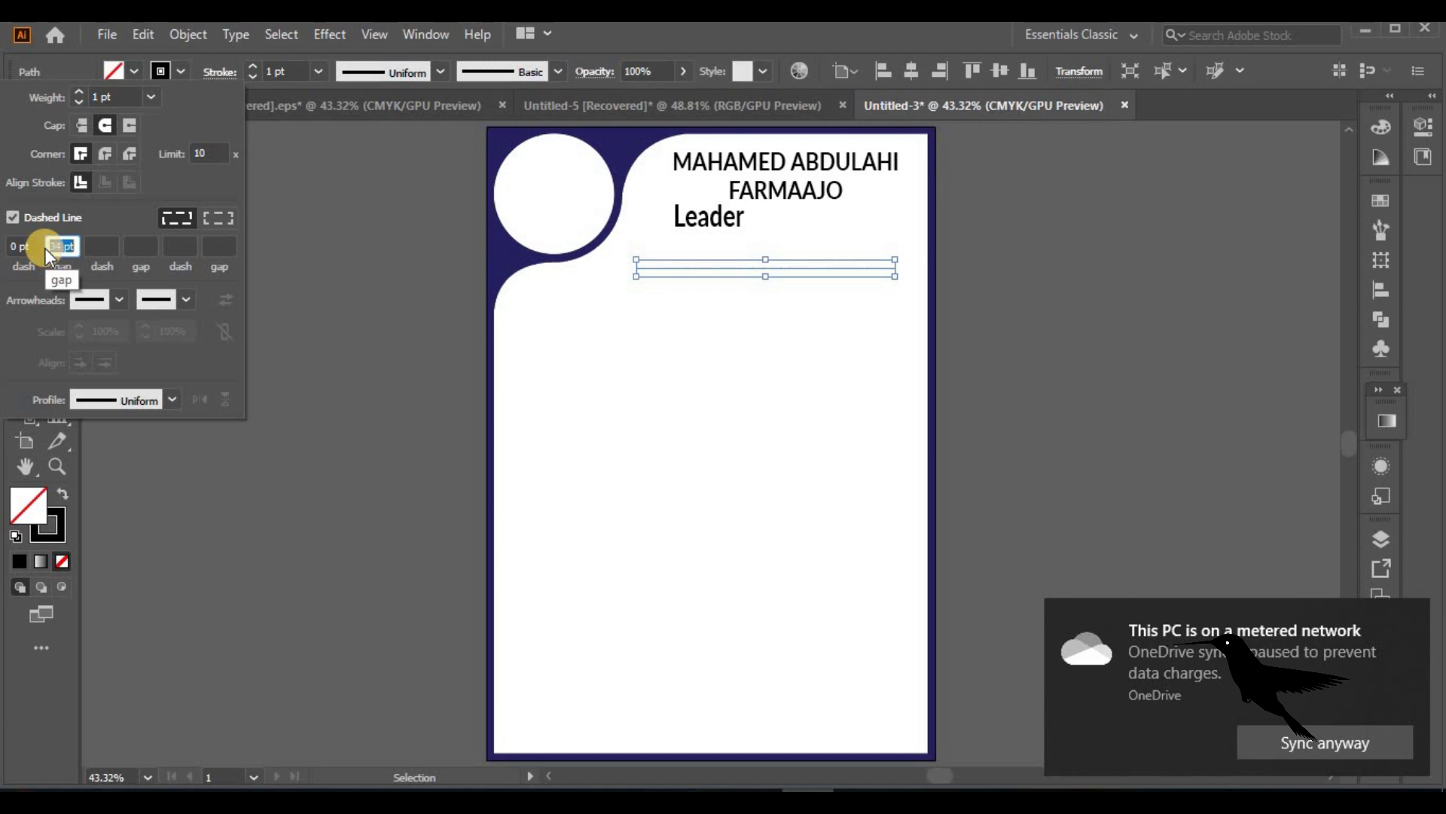
click(250, 62)
click(250, 62)
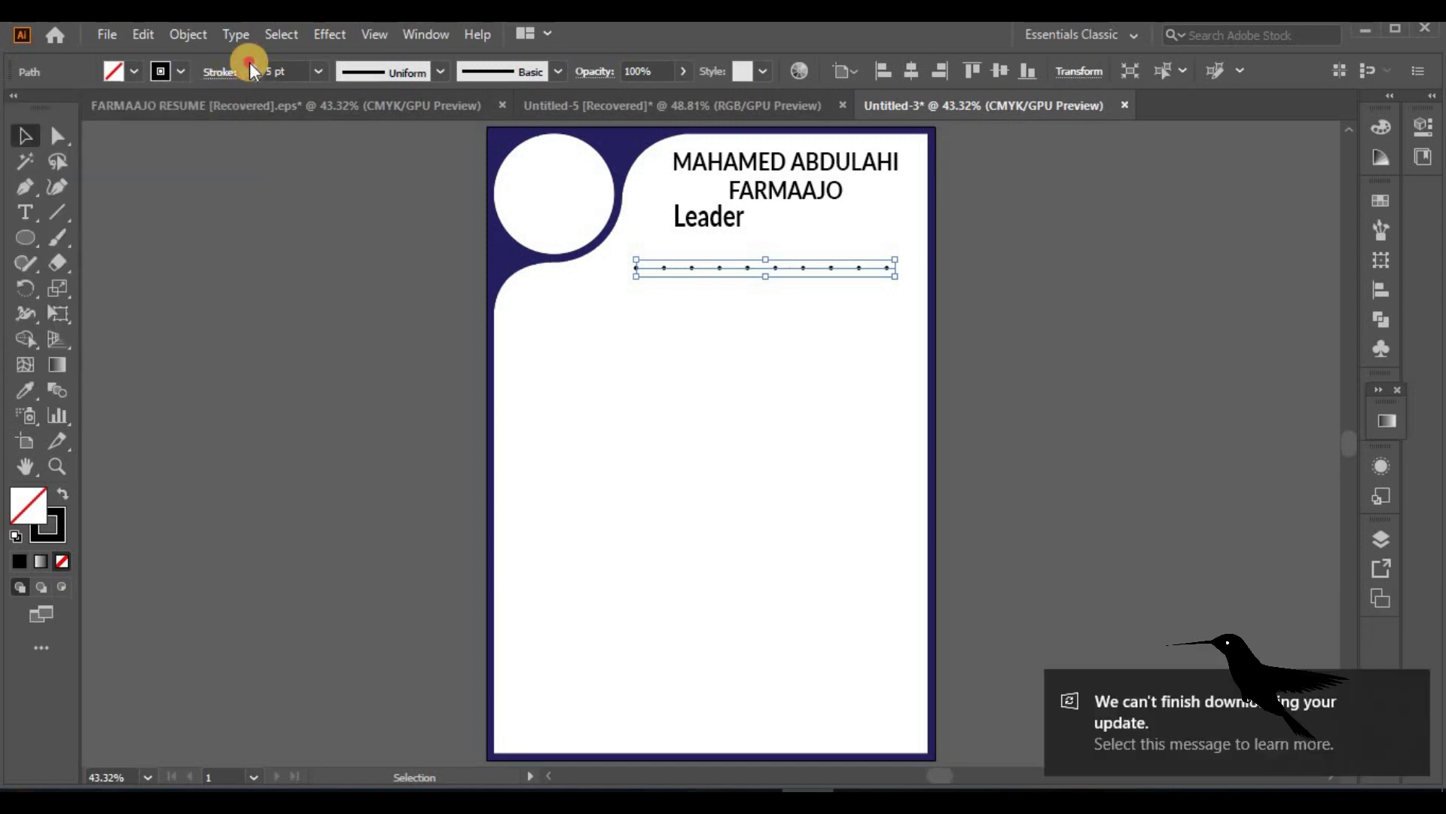
click(250, 62)
click(235, 70)
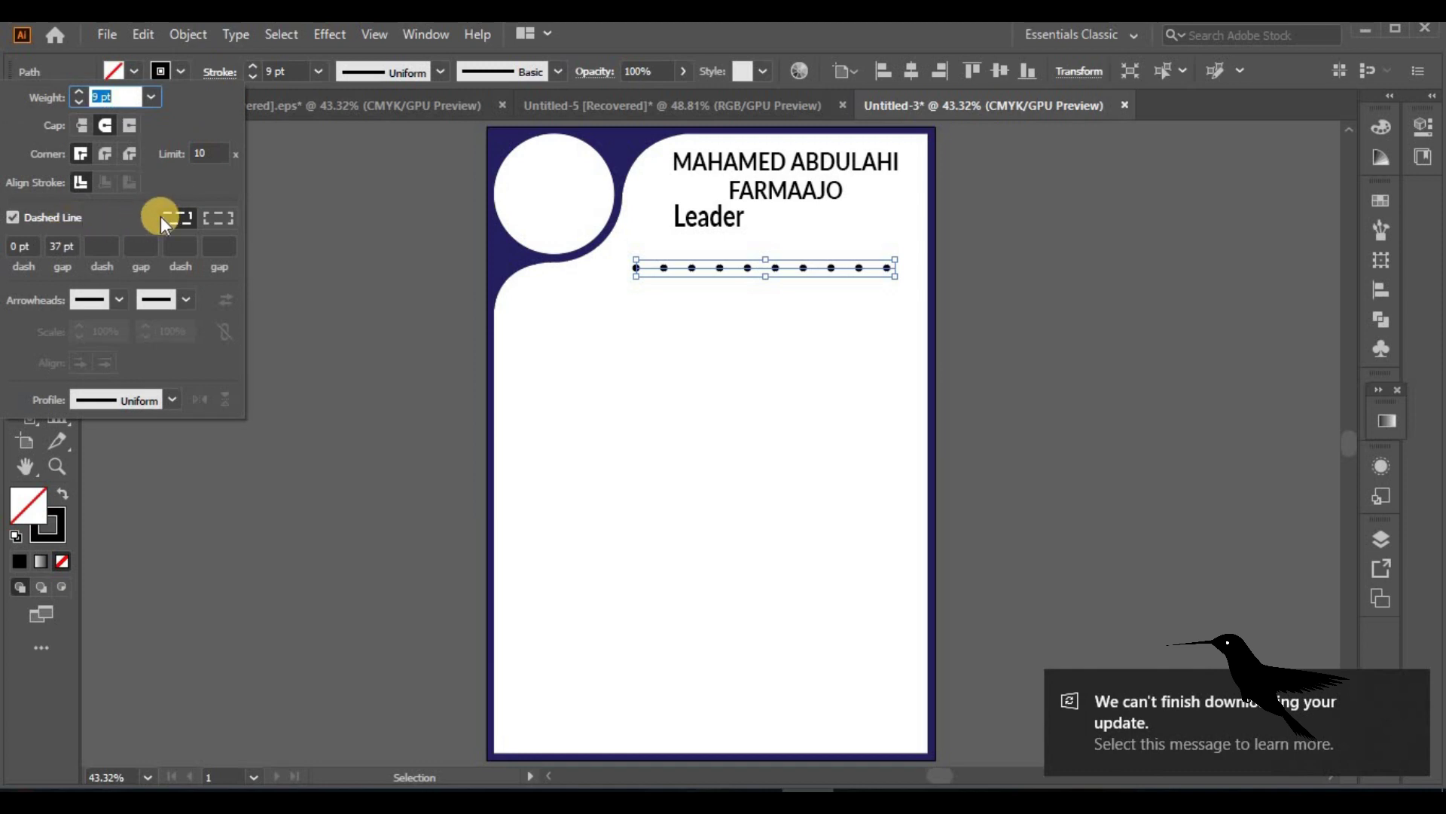
click(309, 355)
Extend the dotted line right, nudge it up, and set a 20 pt gap between dots
drag(895, 263, 916, 264)
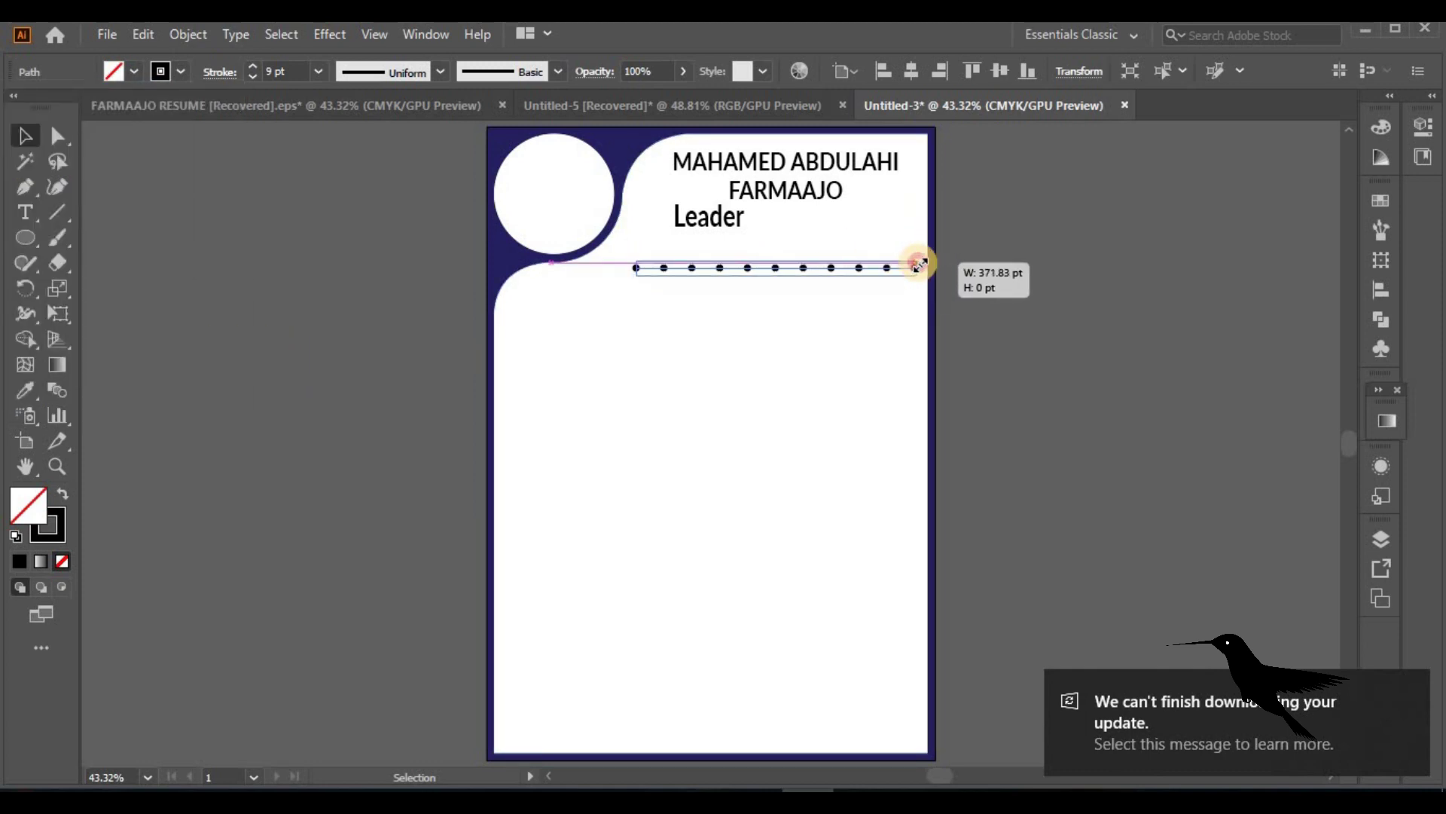
click(1006, 320)
drag(798, 265, 799, 260)
click(220, 71)
text(20)
key(Return)
click(1061, 355)
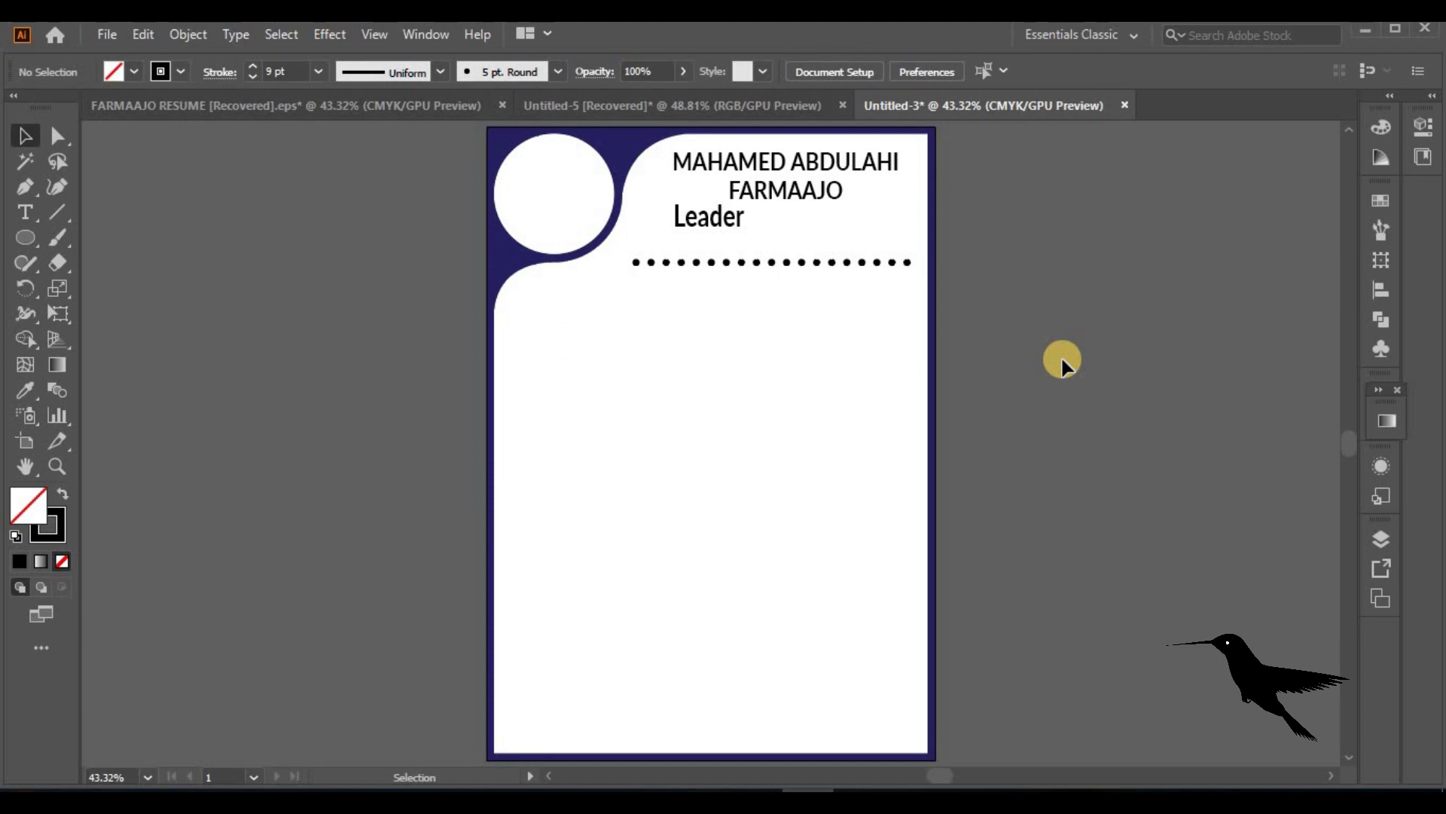
Draw a solid, thinner vertical line below the dotted row, shortened slightly at the top
click(26, 185)
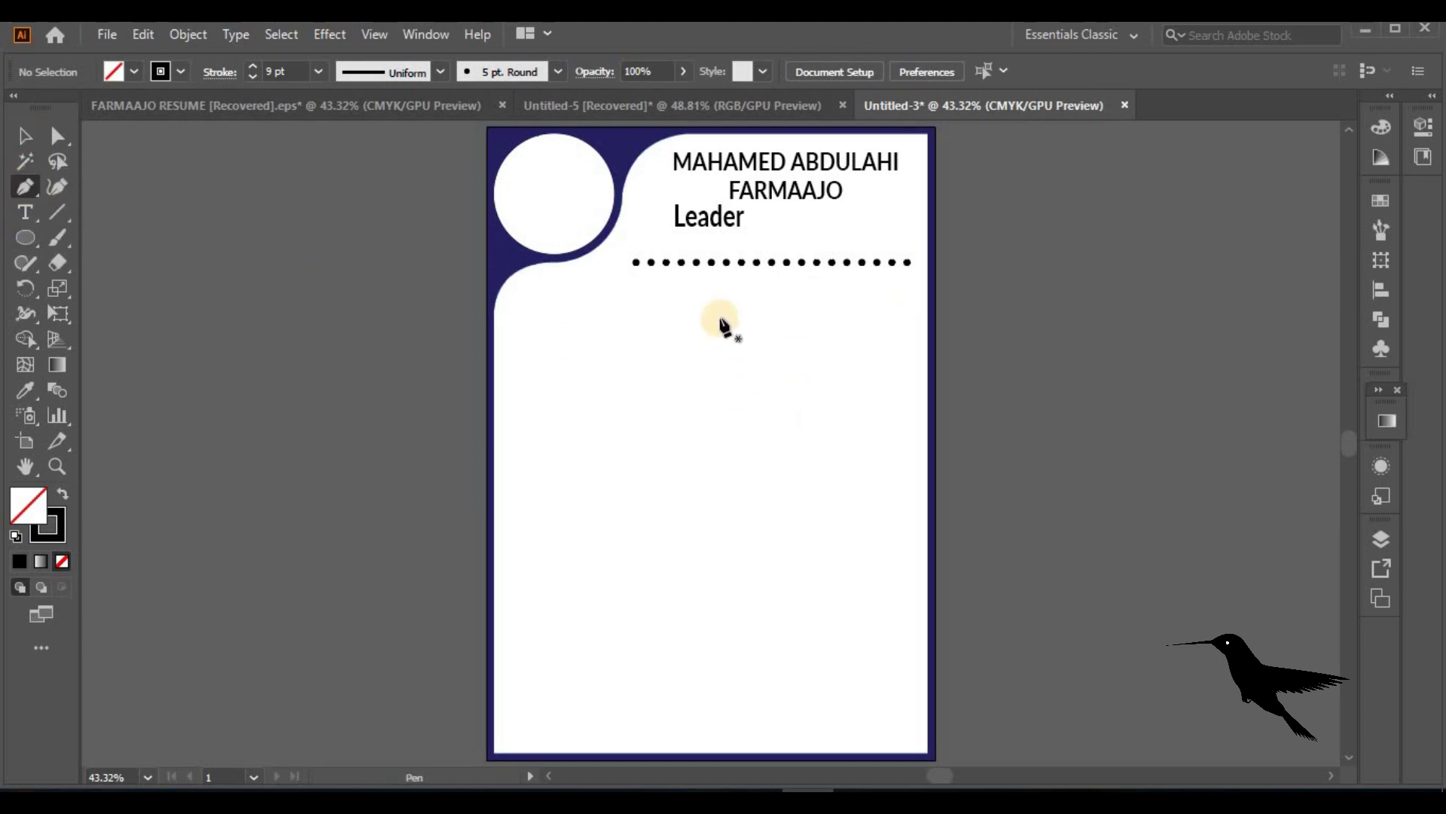
click(712, 274)
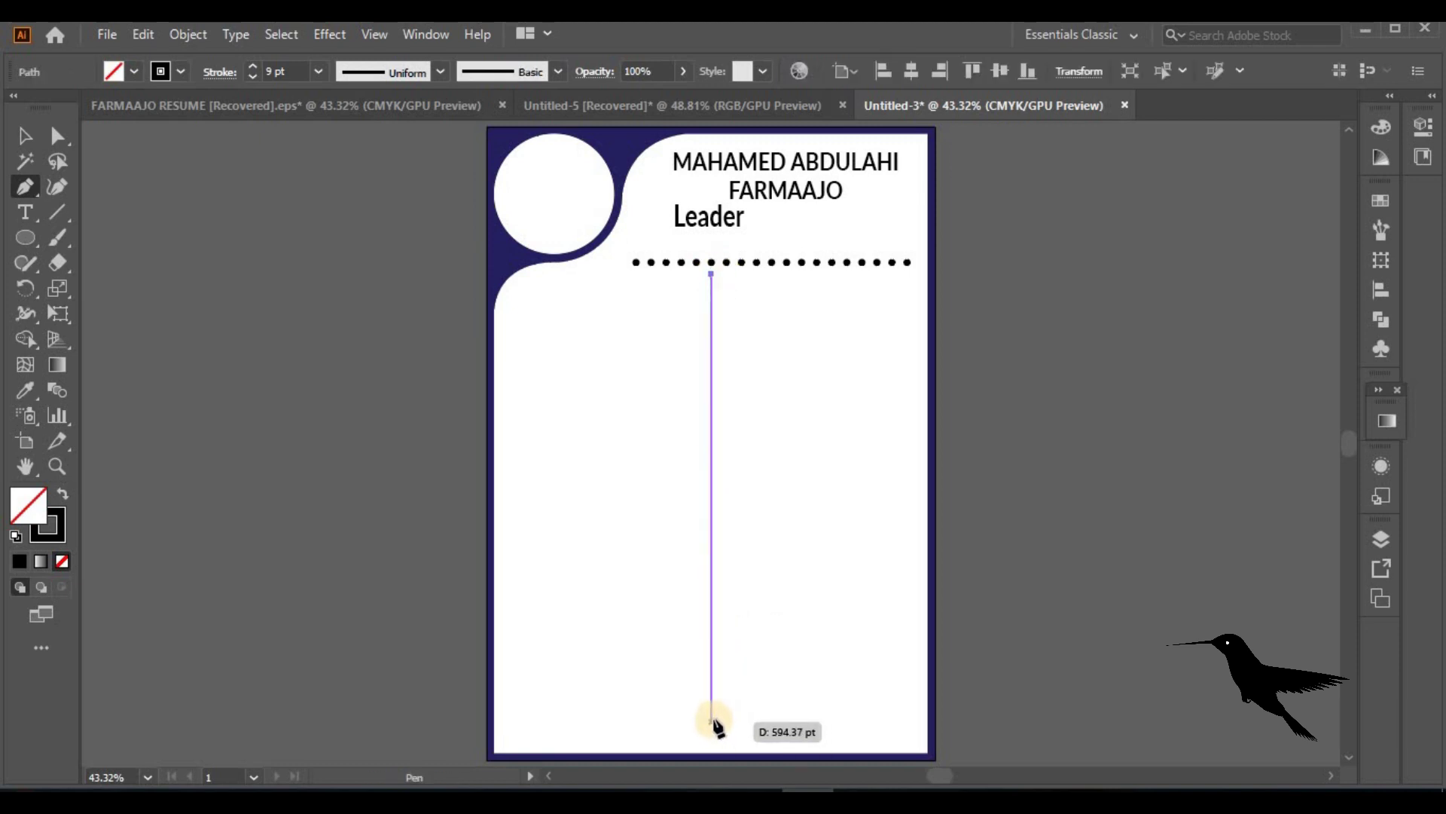
click(714, 720)
click(25, 135)
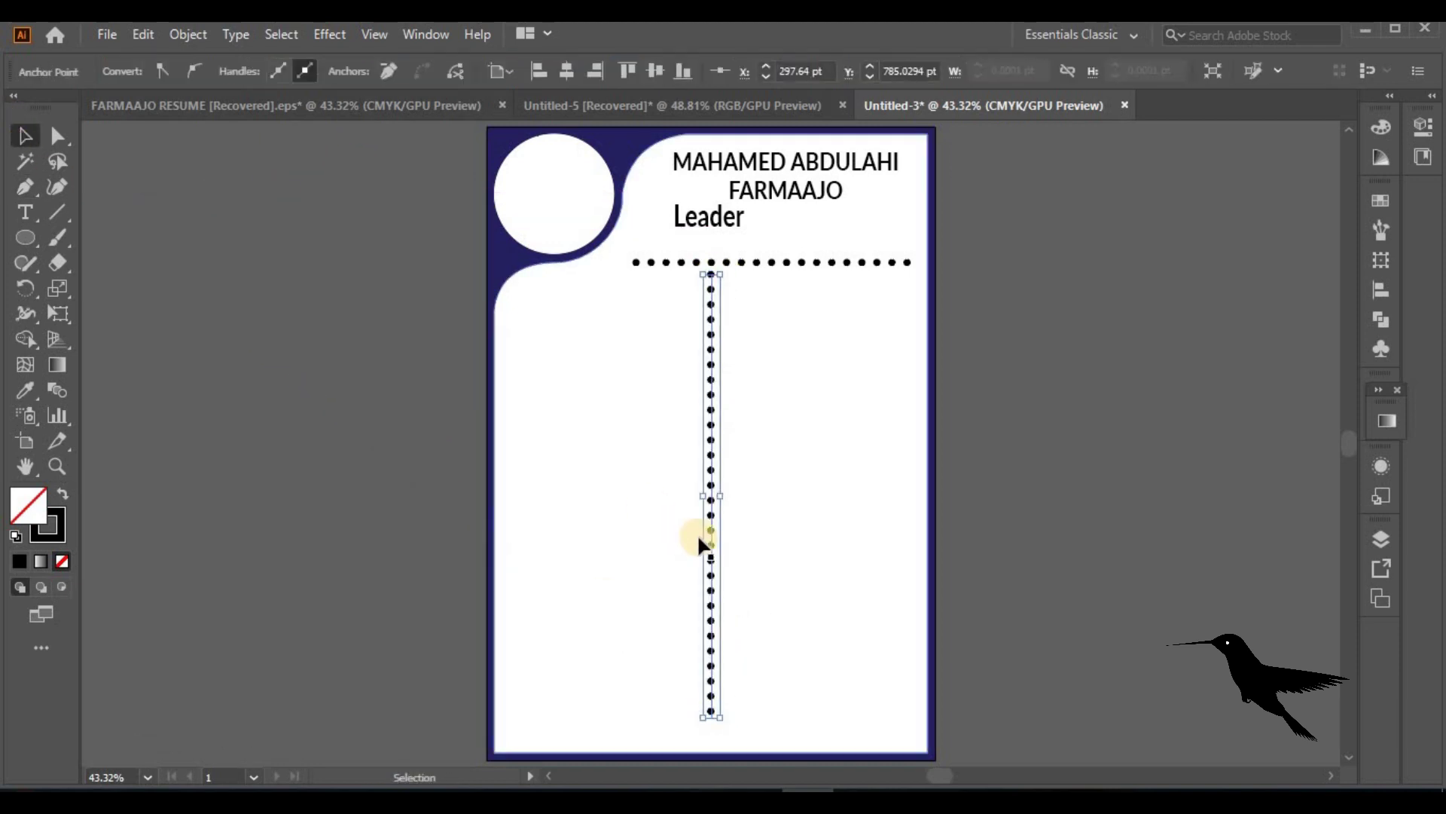
click(206, 72)
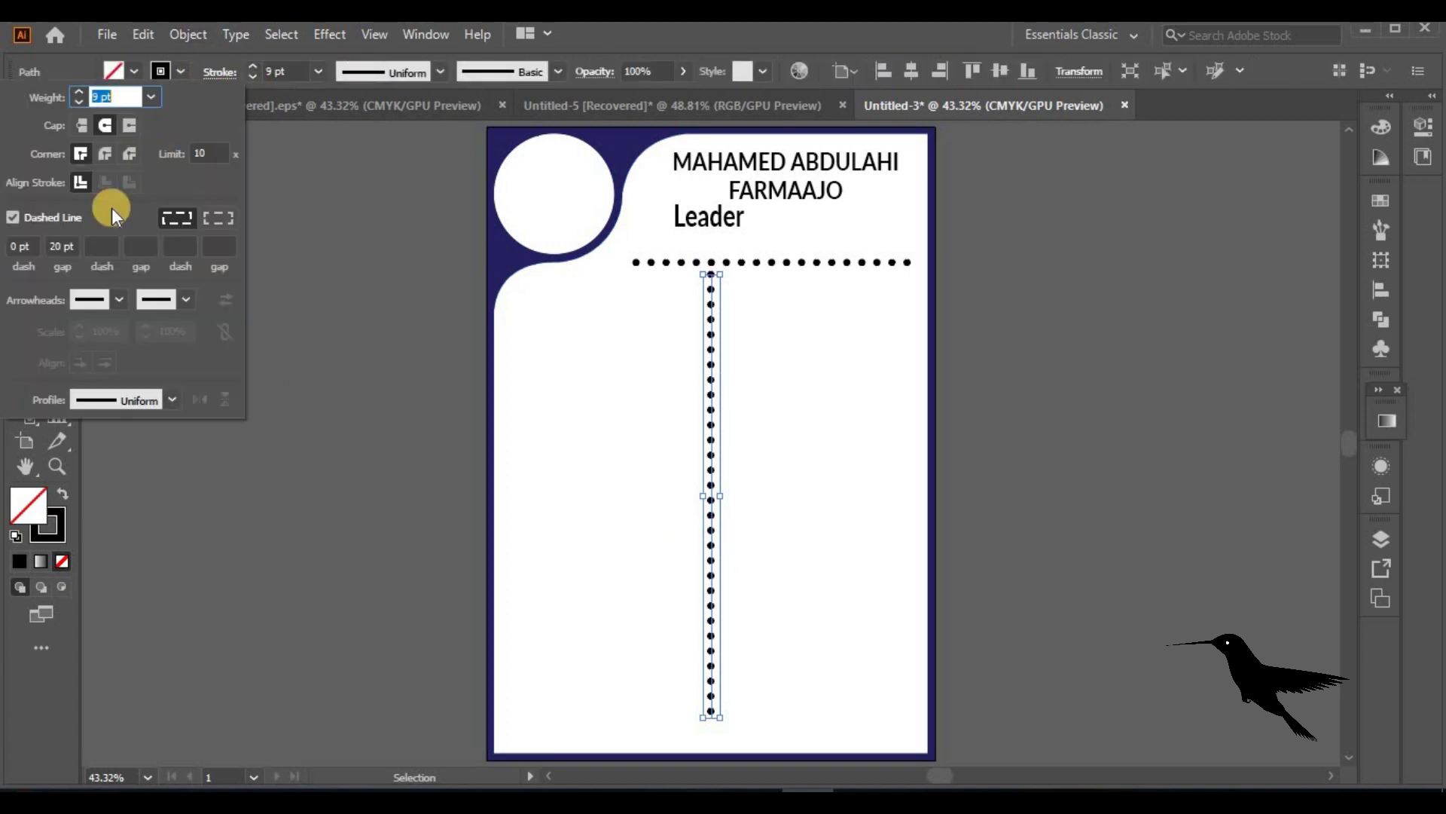
click(13, 217)
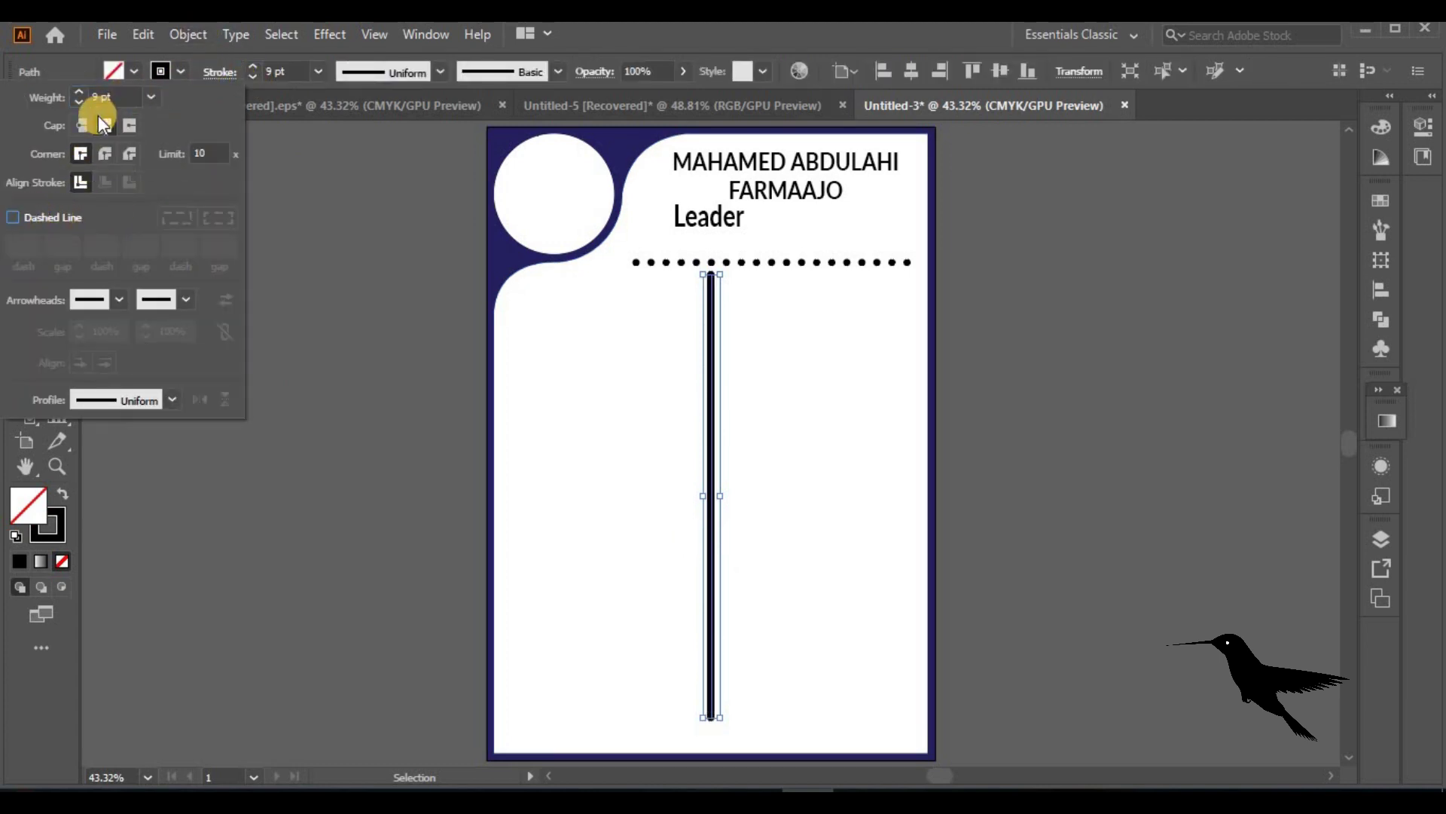
click(255, 75)
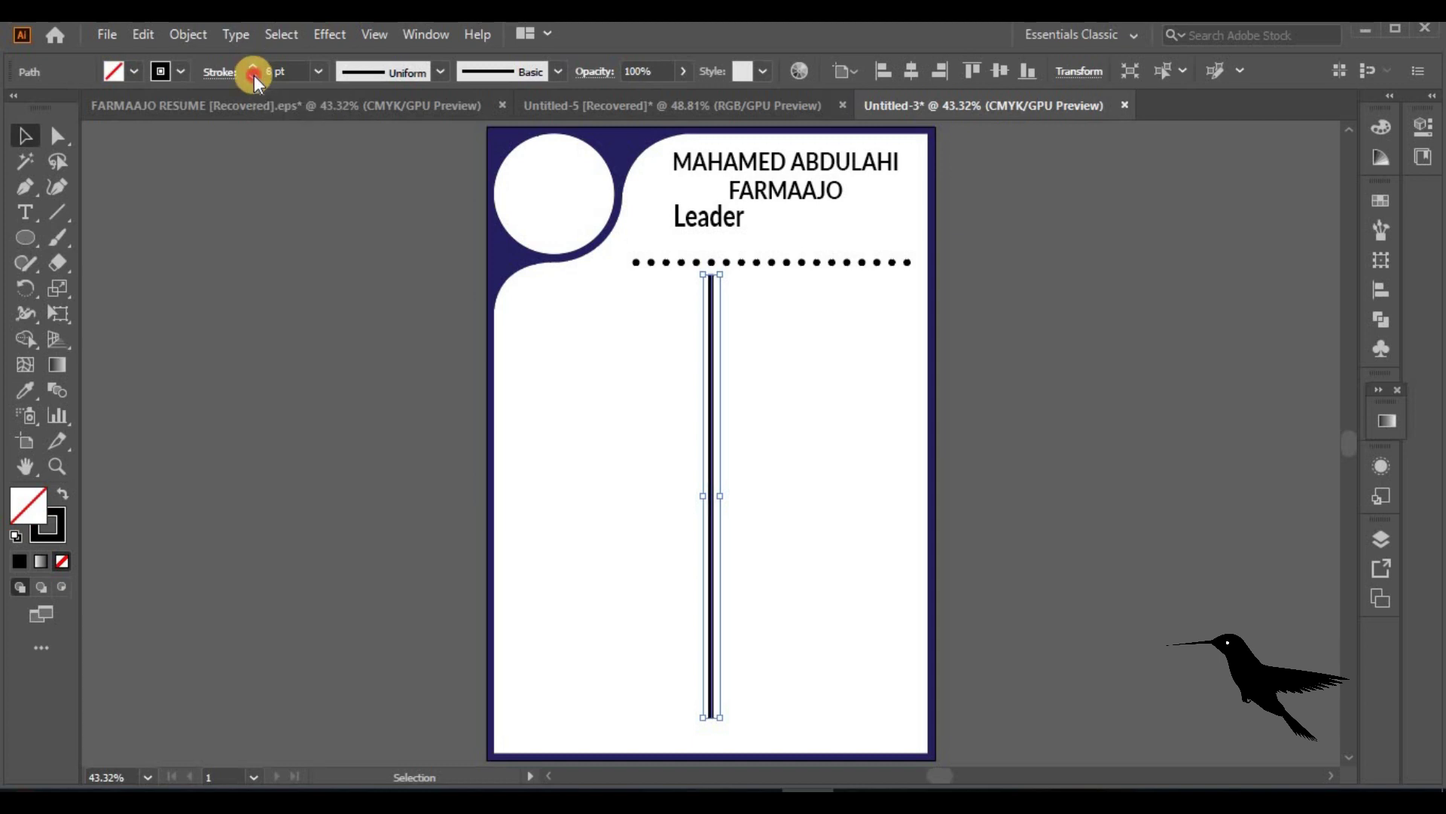
drag(717, 273, 716, 293)
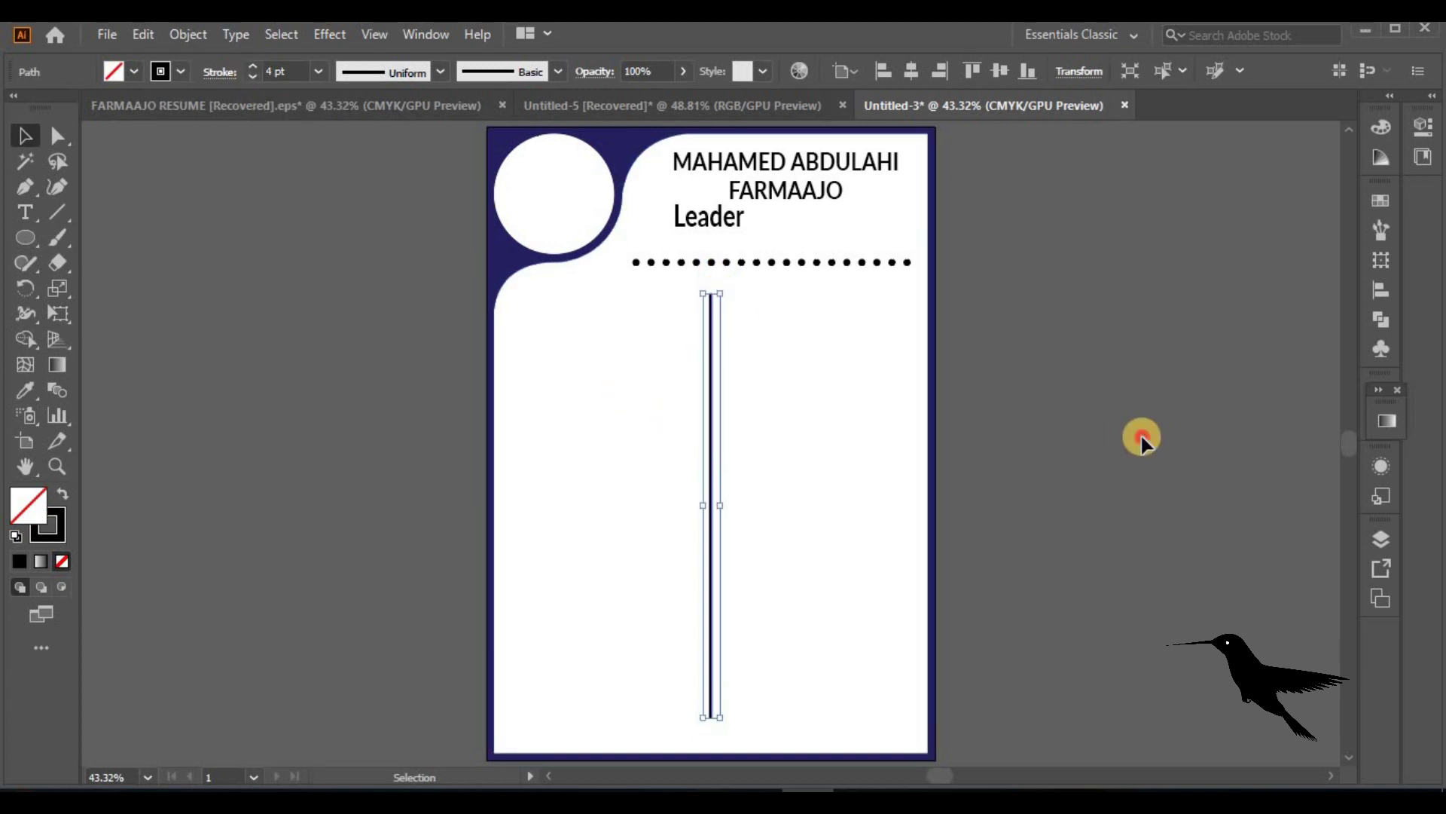
click(1140, 432)
Create a small circle with a black fill and no outline
click(25, 236)
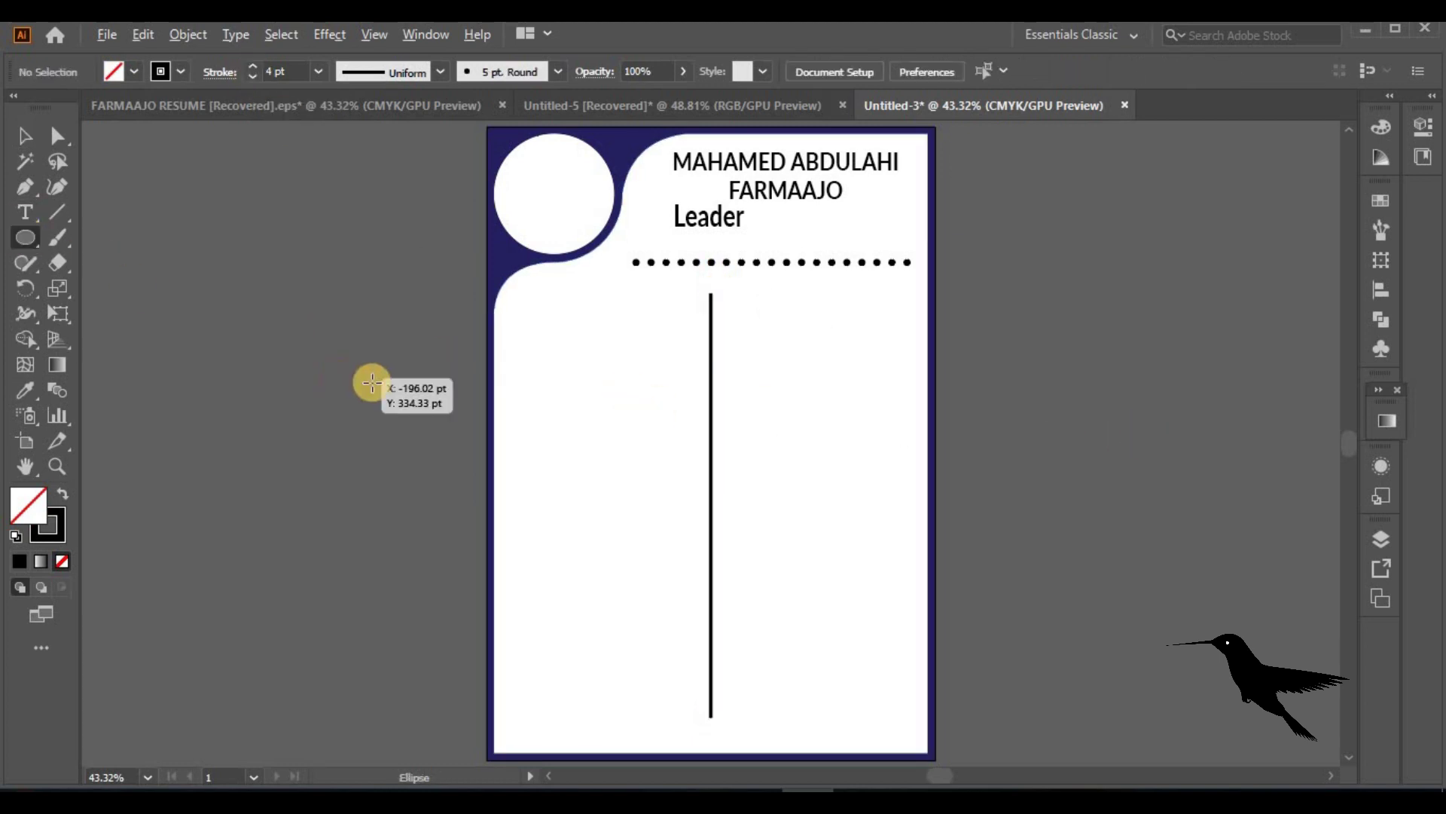
click(562, 403)
key(v)
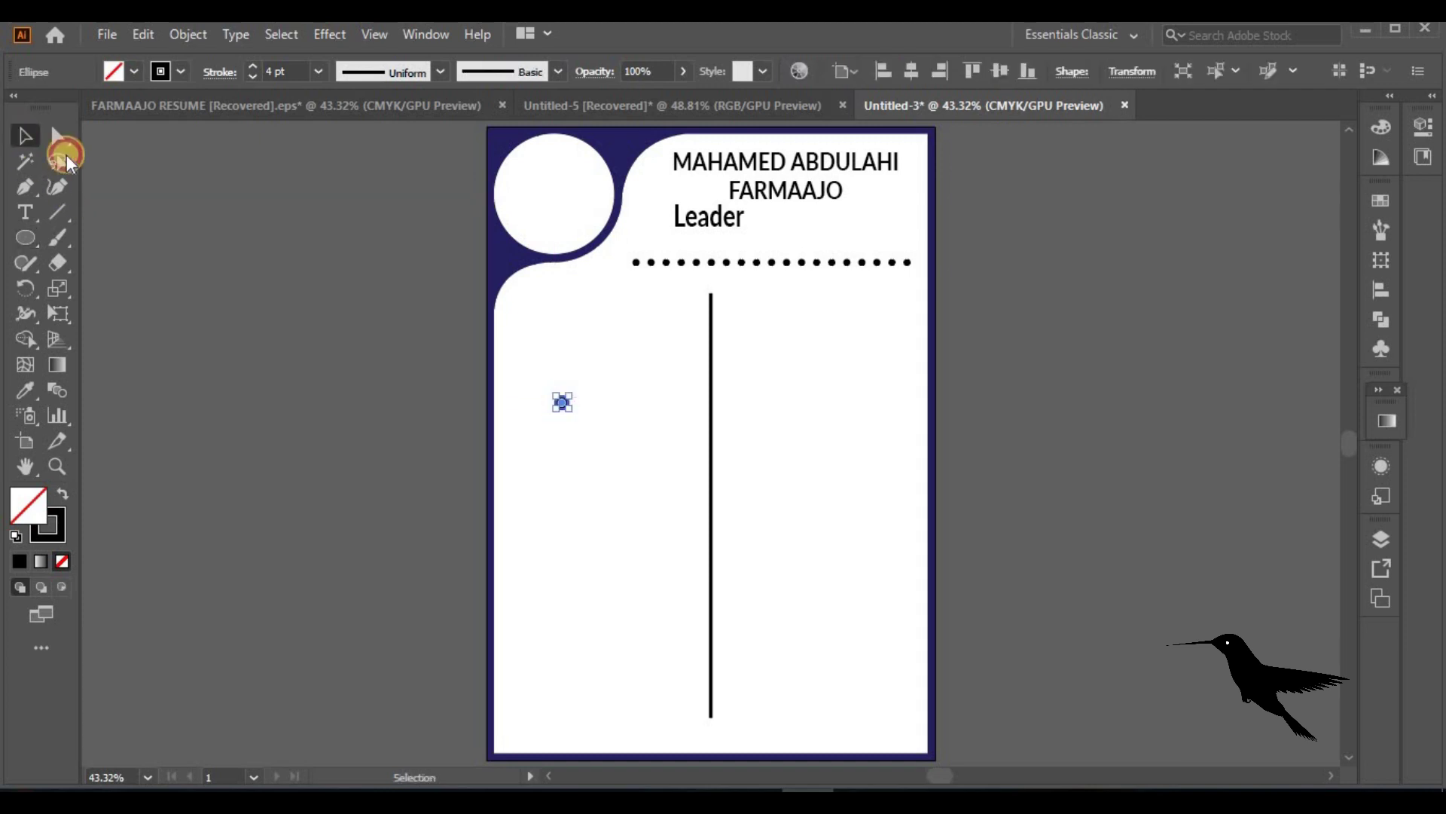
click(62, 493)
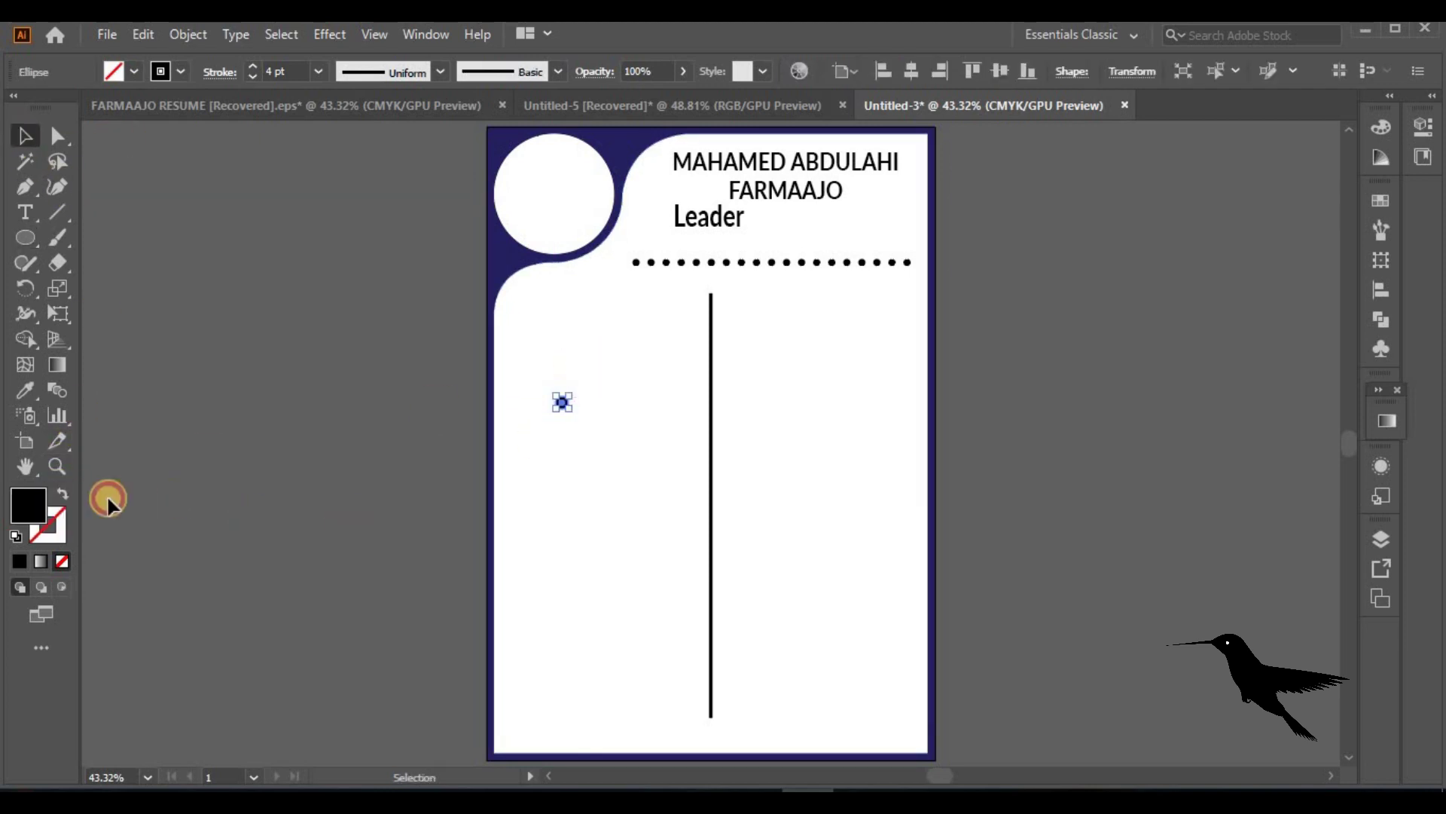
drag(562, 400, 560, 400)
key(ctrl+equal)
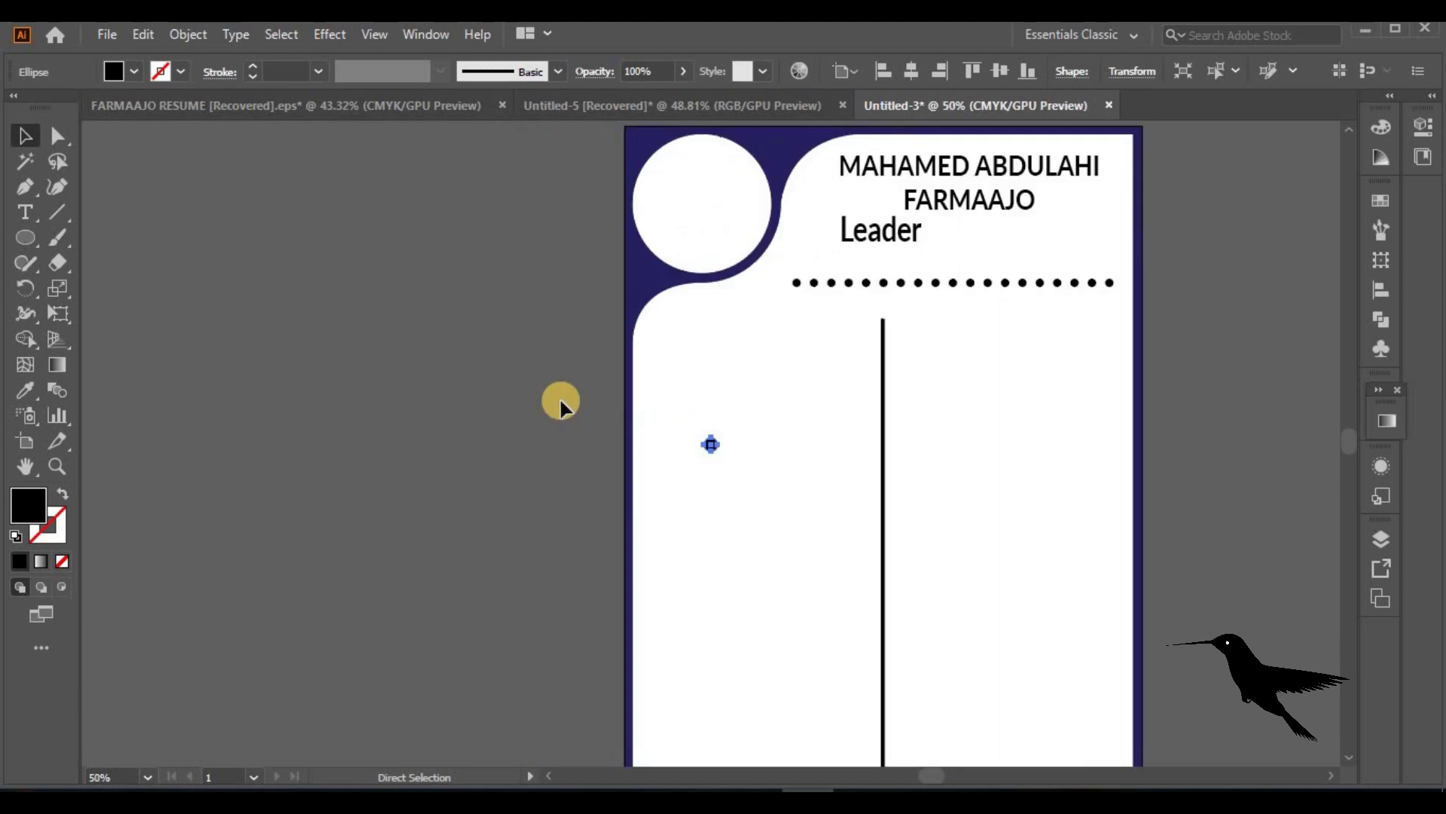
Position black dots on the vertical line's ends, undoing an extra copy
drag(712, 441, 883, 317)
drag(1348, 433, 1349, 436)
drag(883, 297, 889, 739)
click(889, 741)
key(ctrl+z)
click(883, 201)
drag(883, 200, 890, 680)
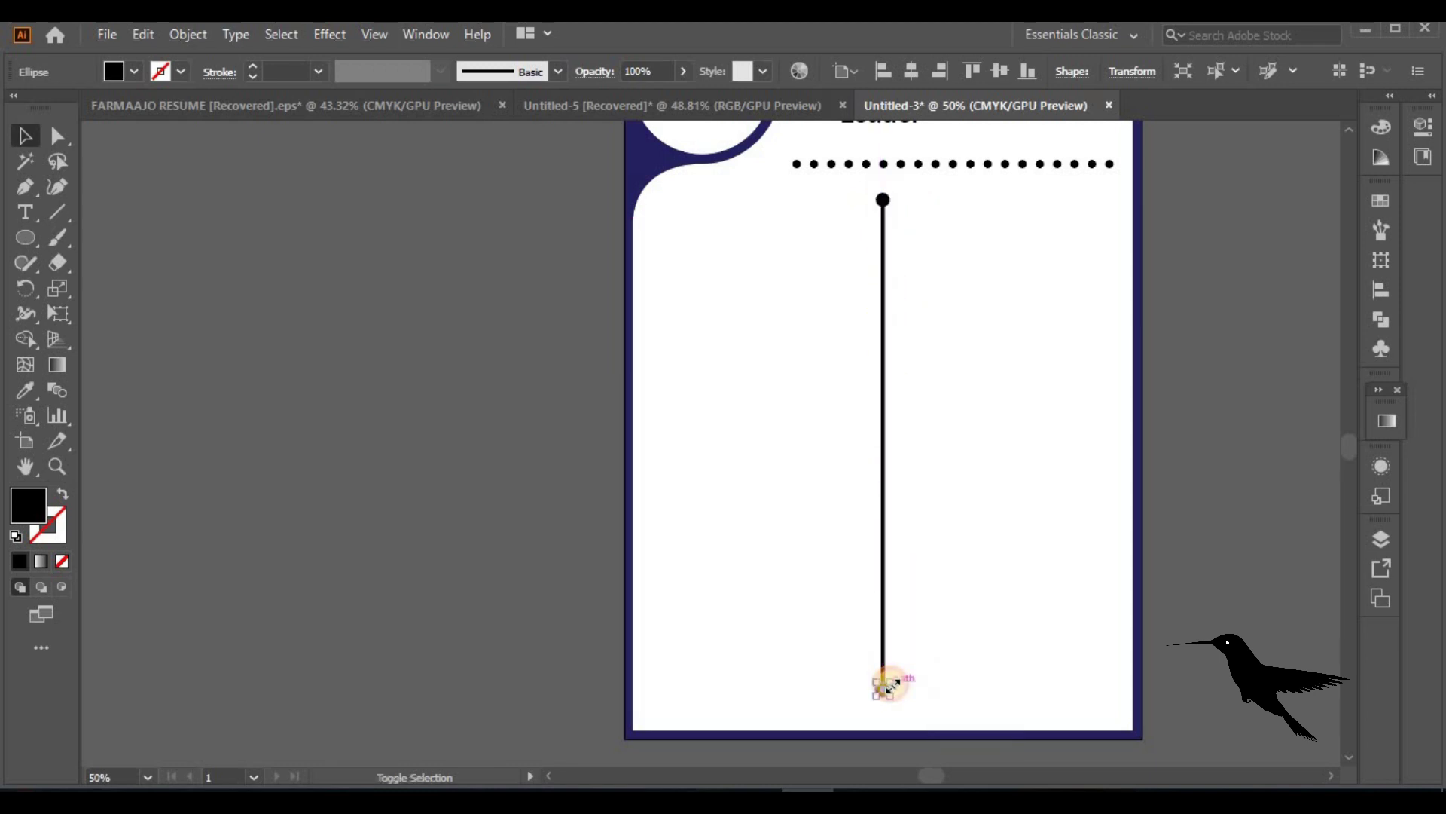
click(1315, 477)
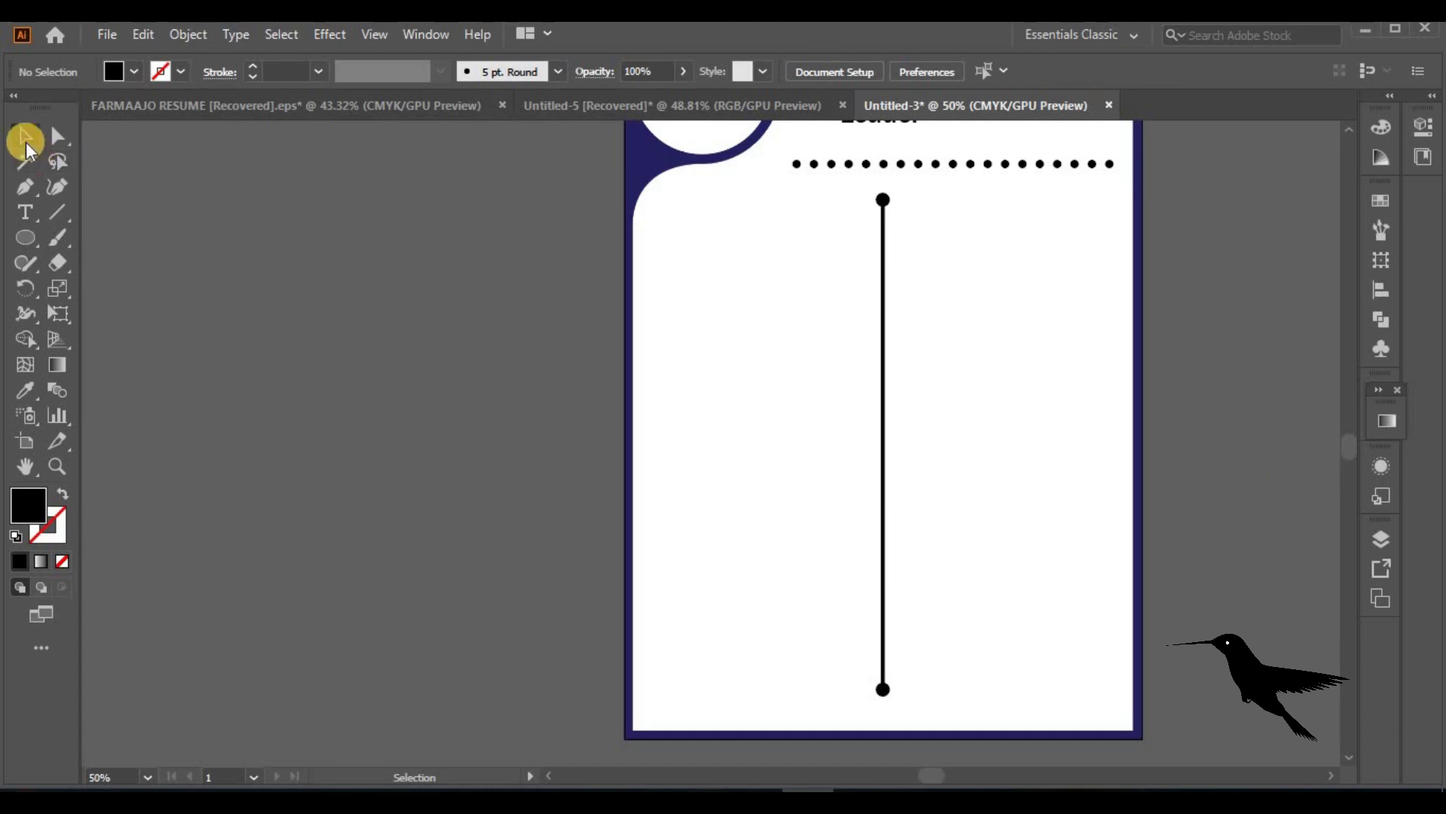
Fit the page in the window and place a new text object in the left column
double_click(31, 464)
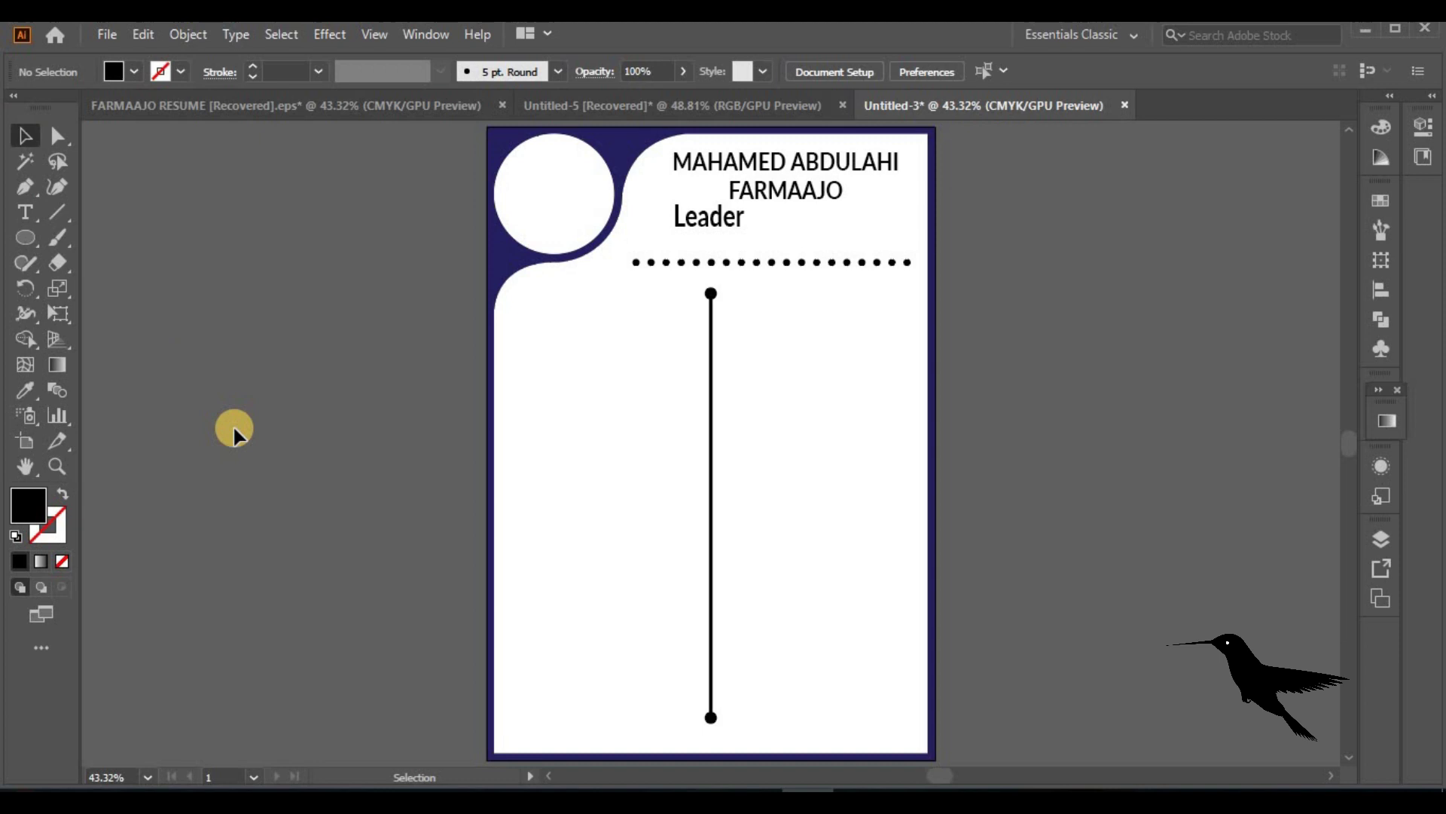
click(25, 212)
click(533, 324)
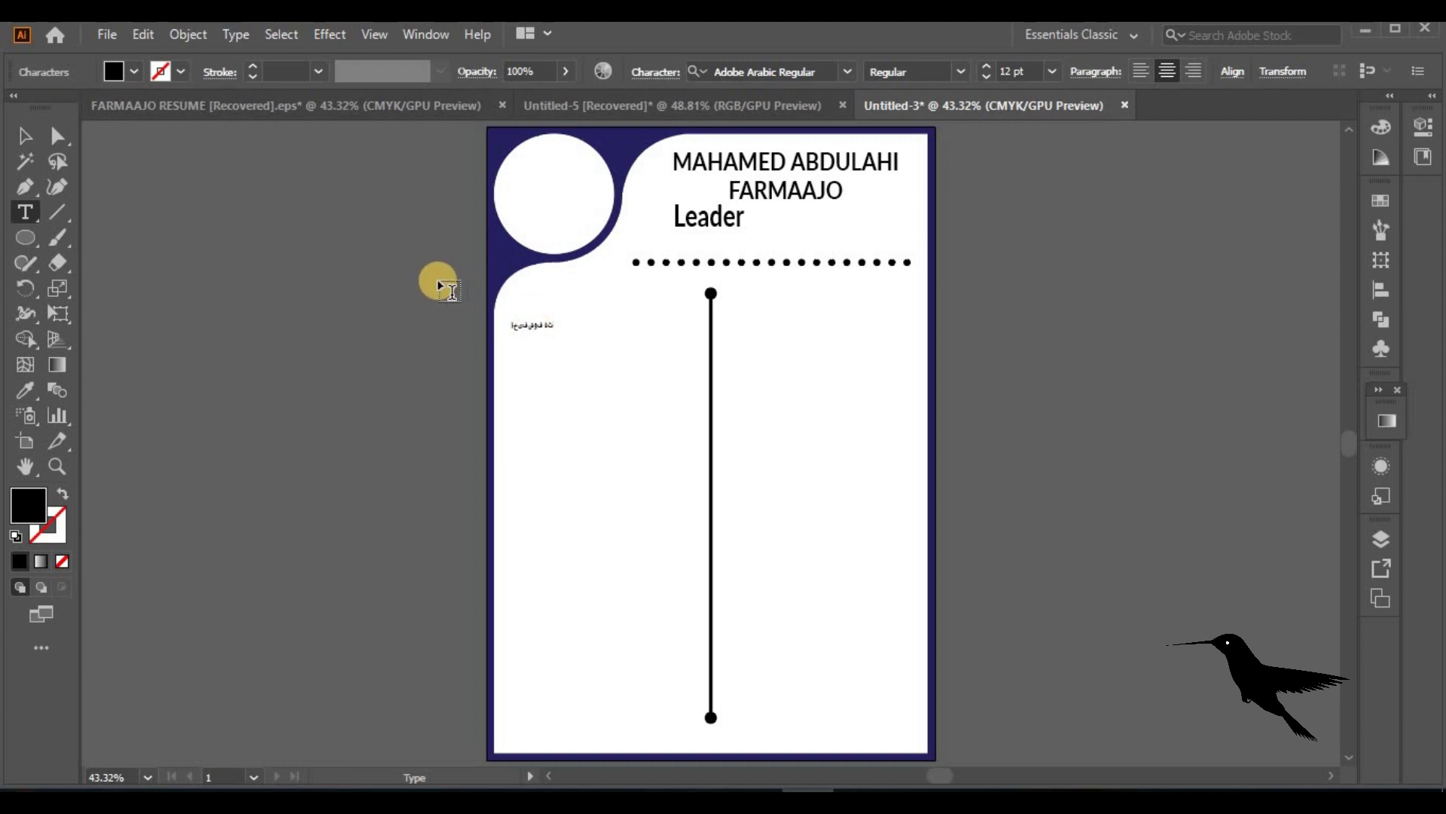
Replace the placeholder text with 'Contact me' and scale it down beside the divider
click(25, 134)
drag(555, 333, 611, 349)
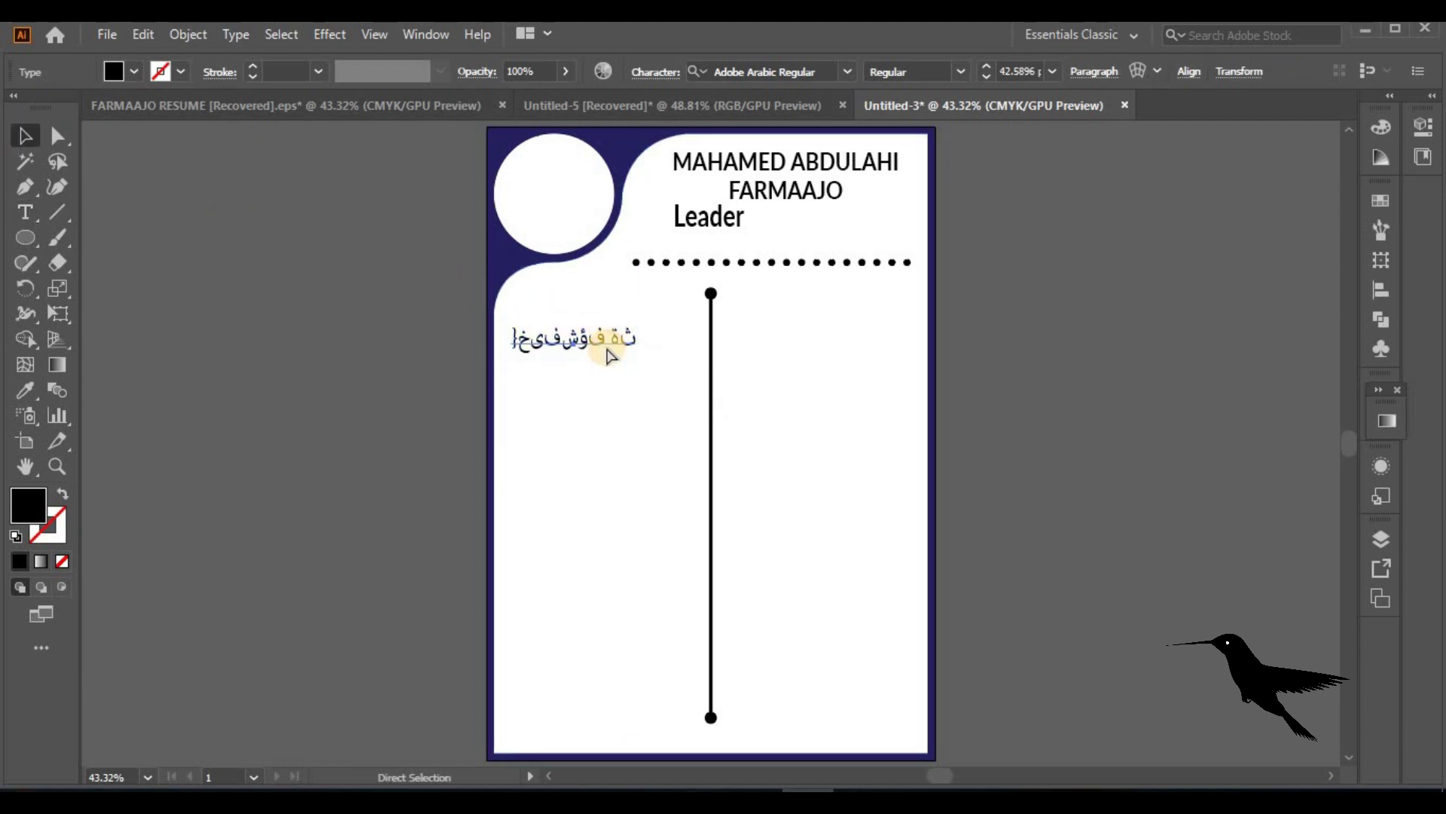
double_click(604, 344)
double_click(595, 338)
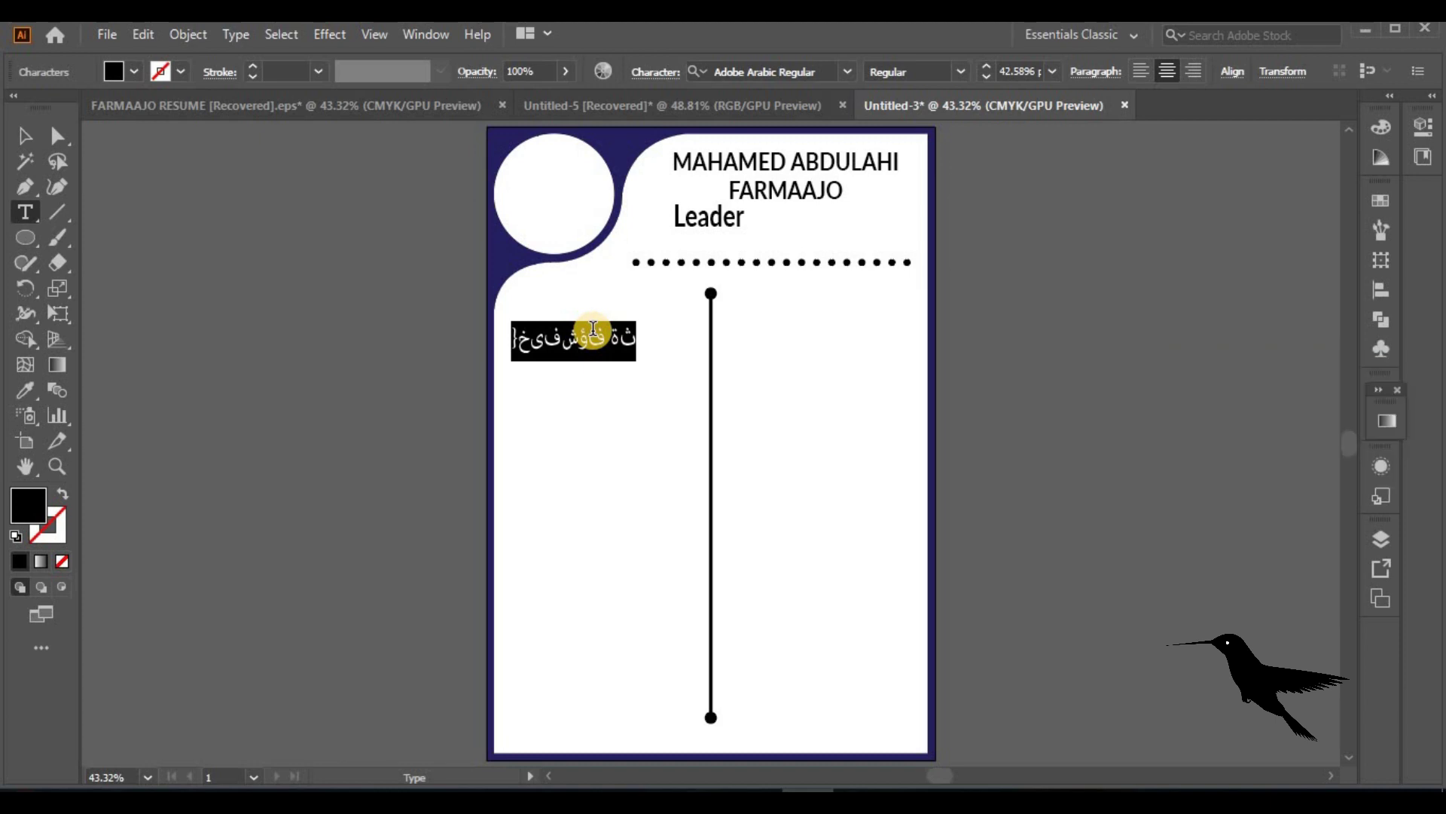
text(Contact me)
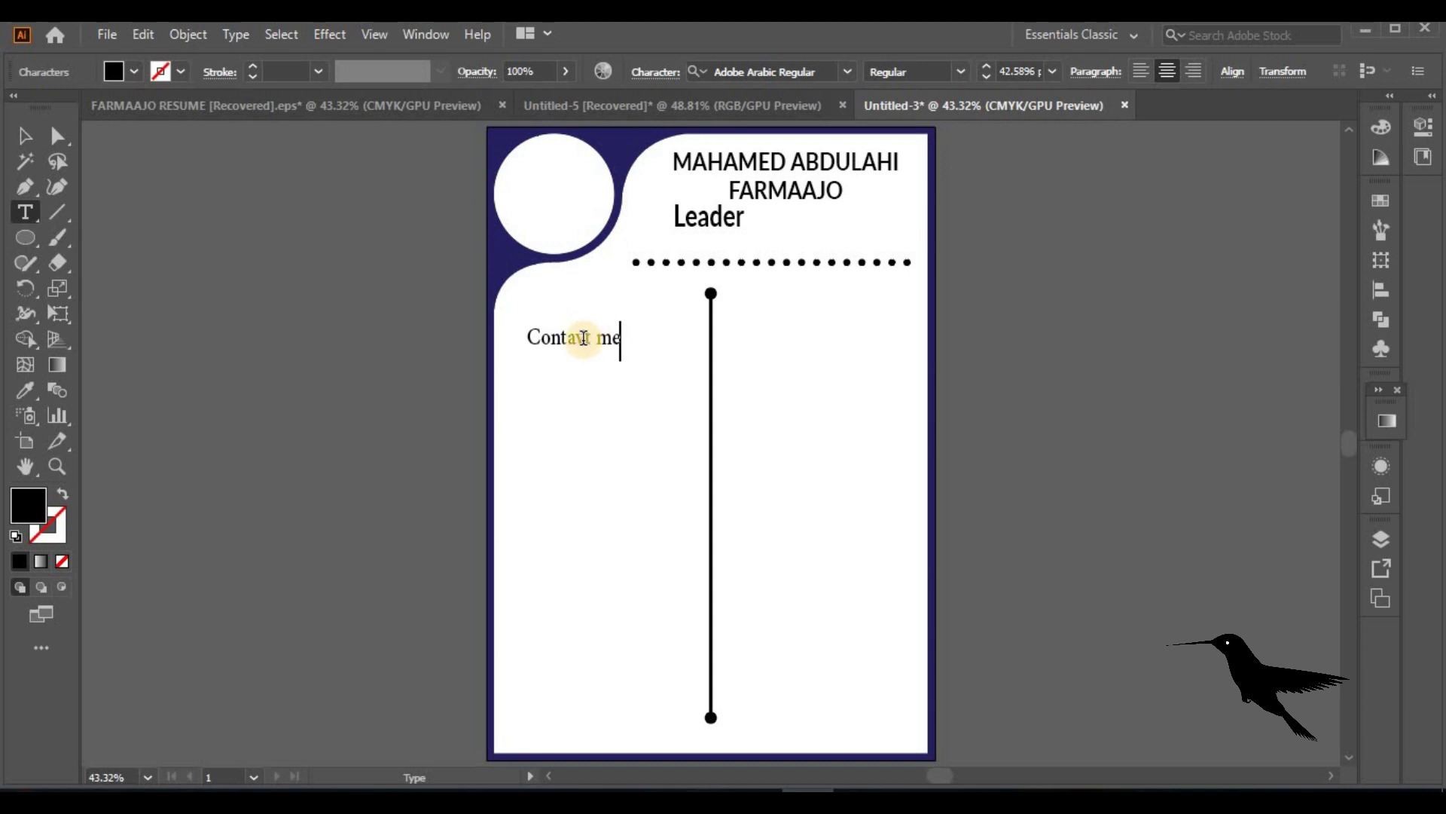
text(q)
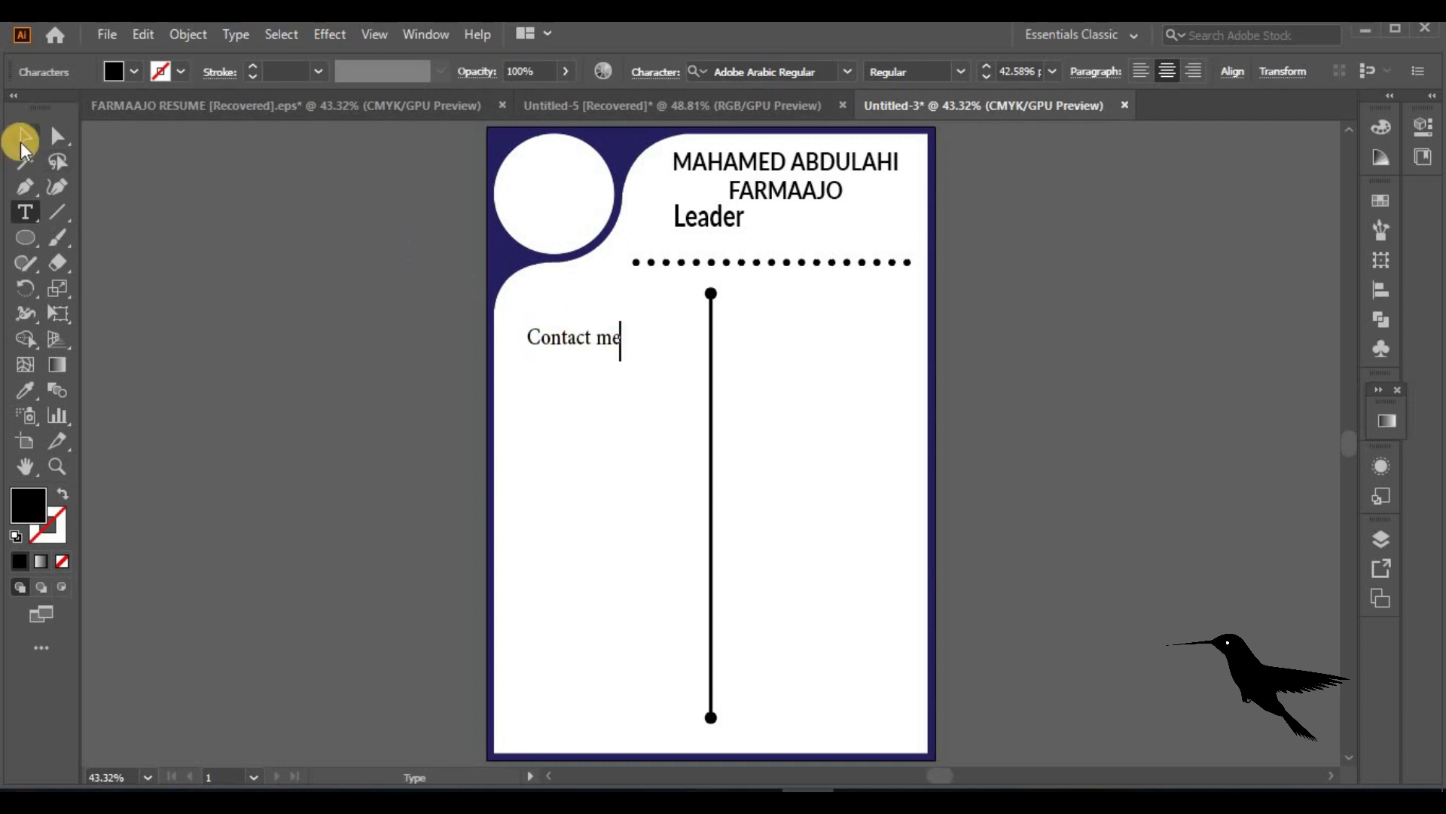
click(24, 137)
drag(633, 360, 600, 330)
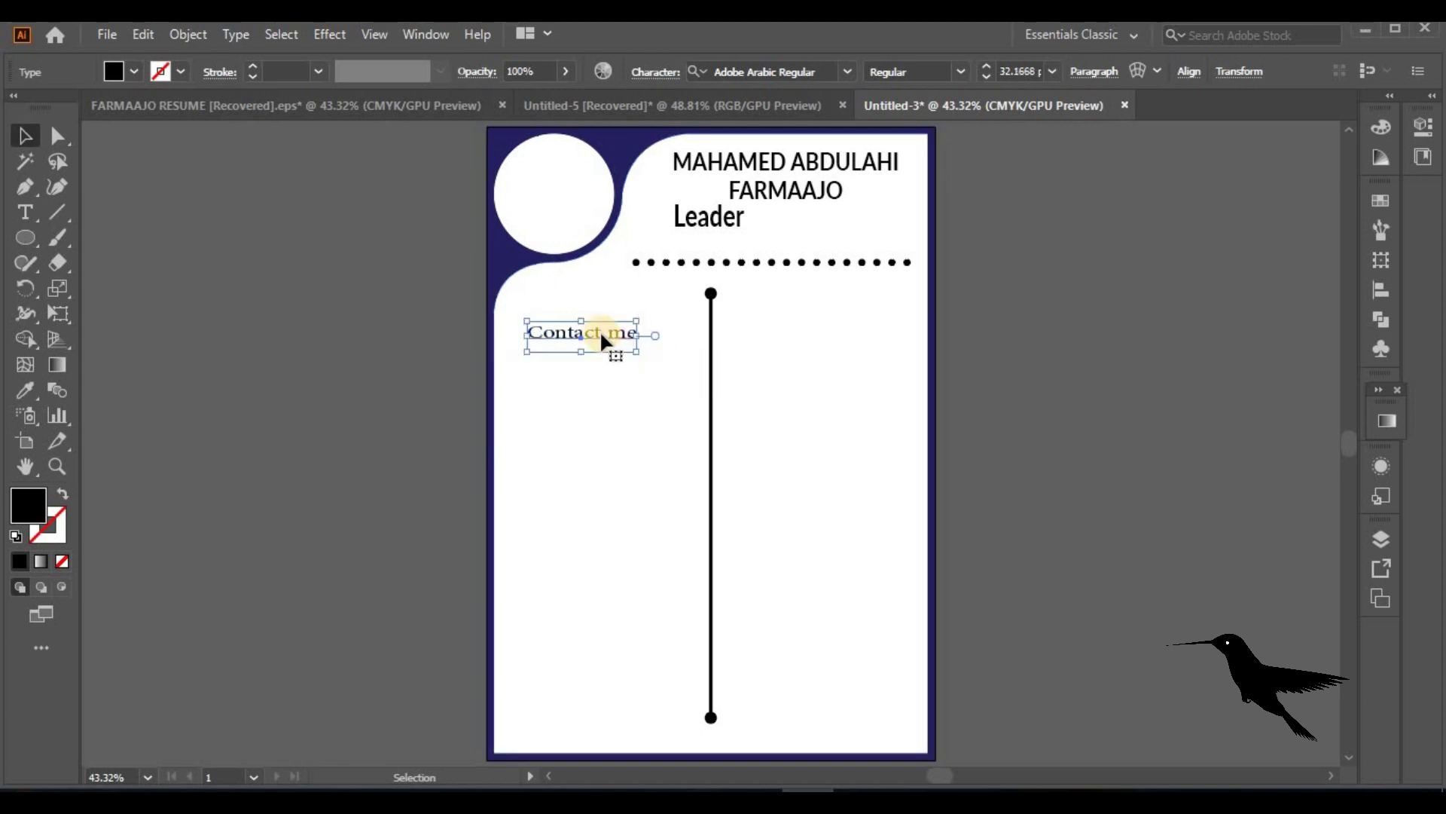
key(t)
click(24, 135)
Change the heading to all uppercase so it reads CONTACT ME
click(236, 34)
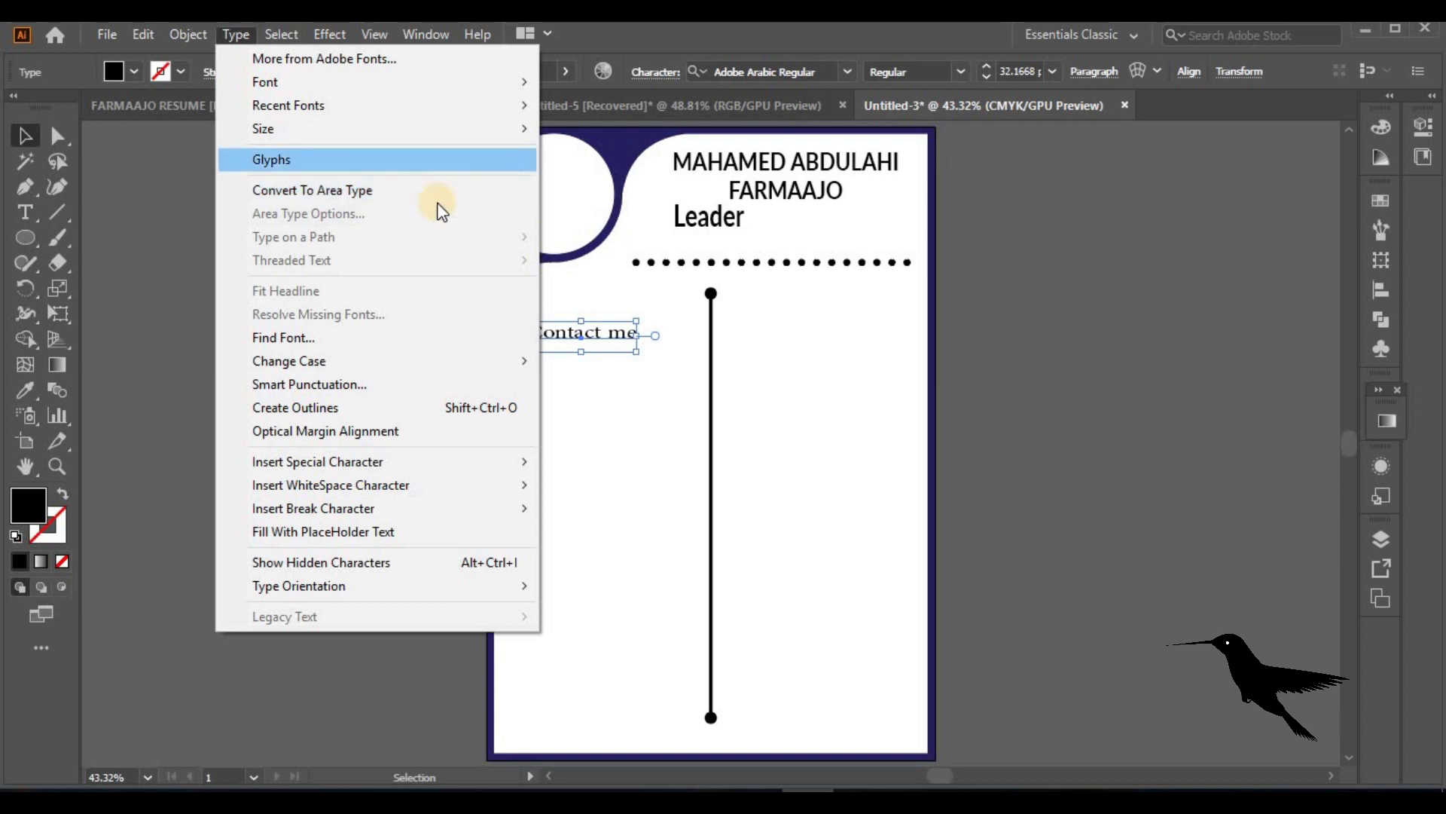
mouse_move(513, 366)
click(636, 362)
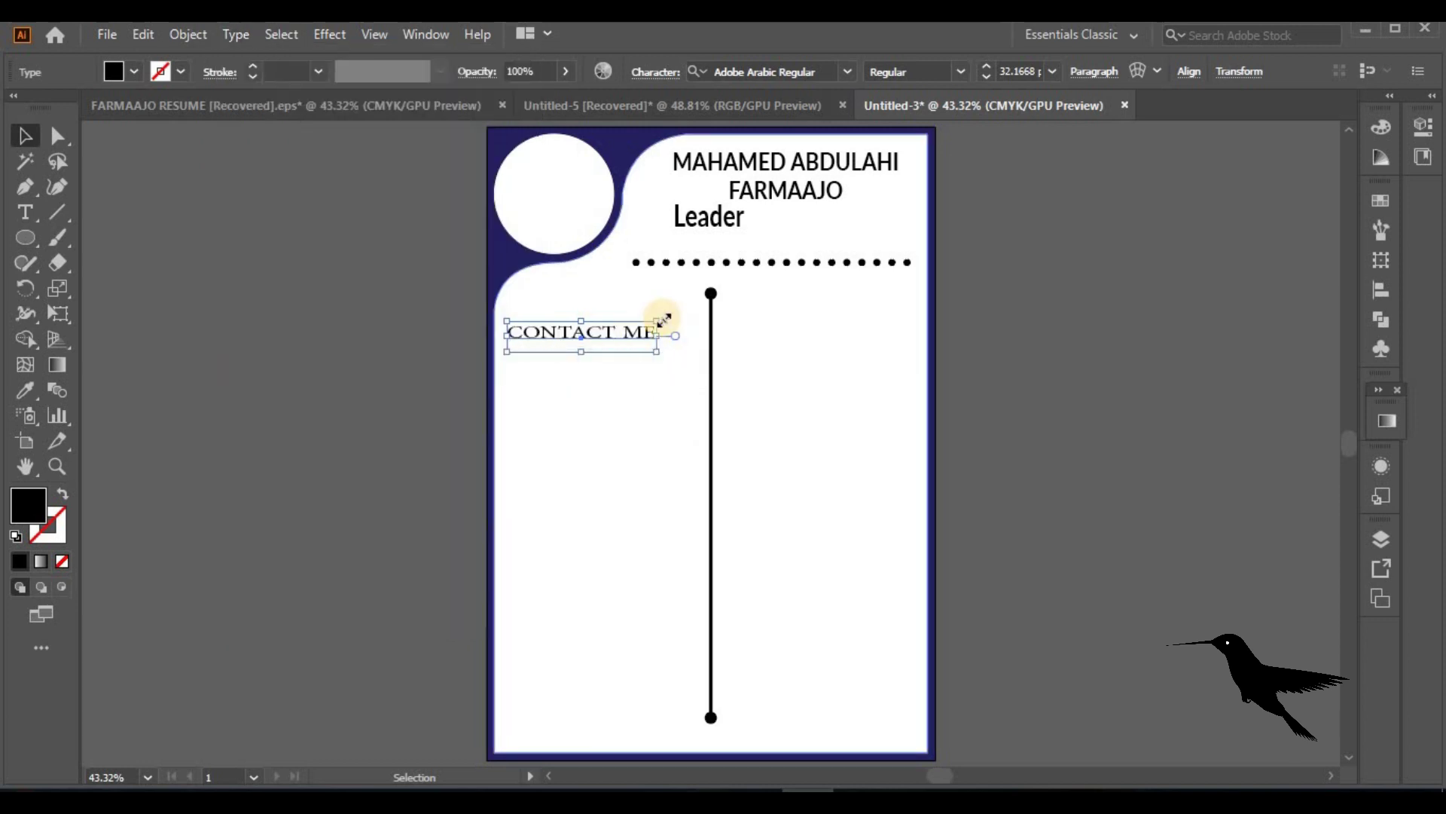
Set CONTACT ME to Lato Bold, then shrink and nudge it into the left column
click(959, 71)
click(750, 73)
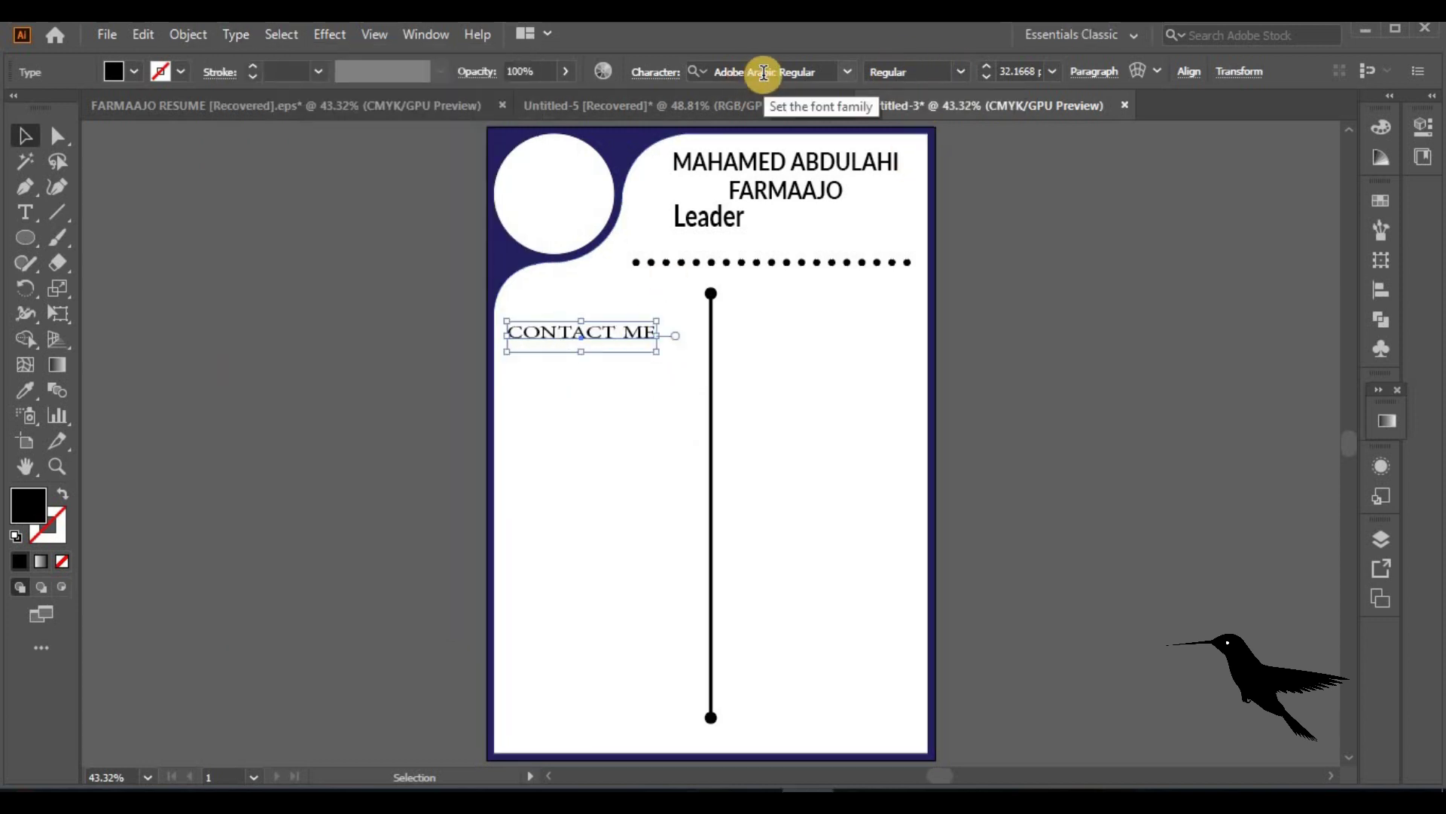
click(763, 71)
click(828, 71)
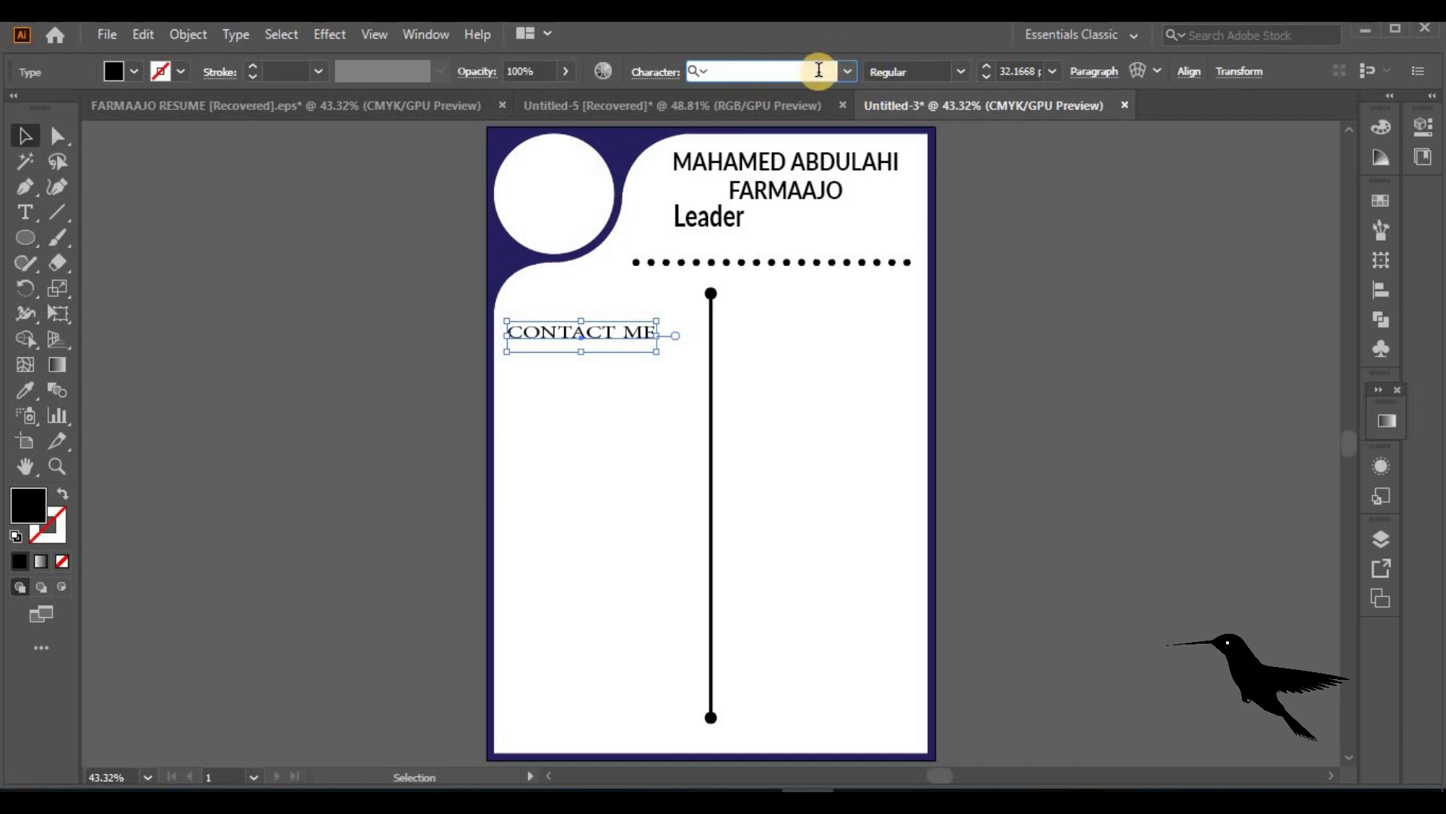
text(la)
key(Return)
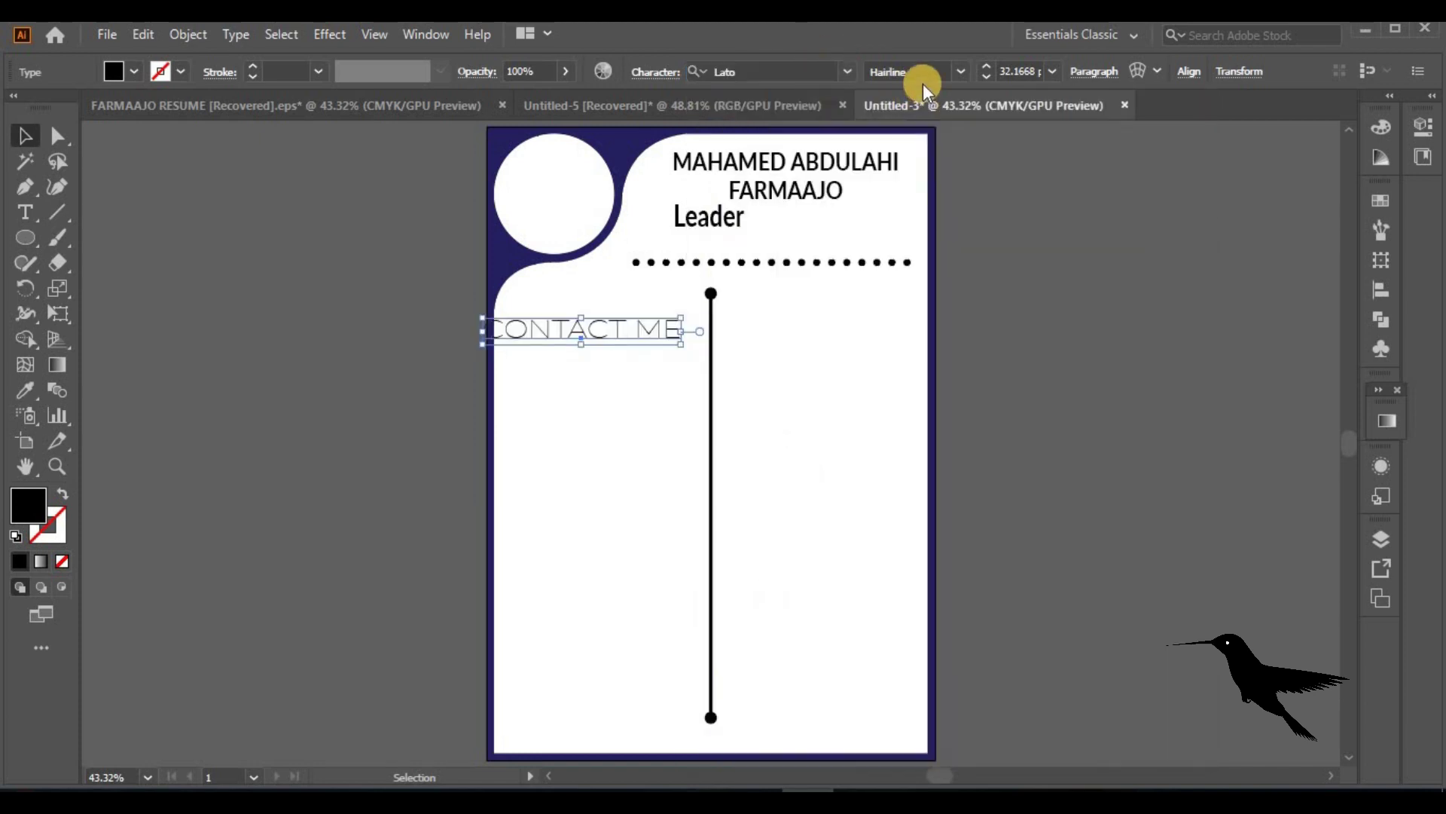
click(956, 72)
click(898, 375)
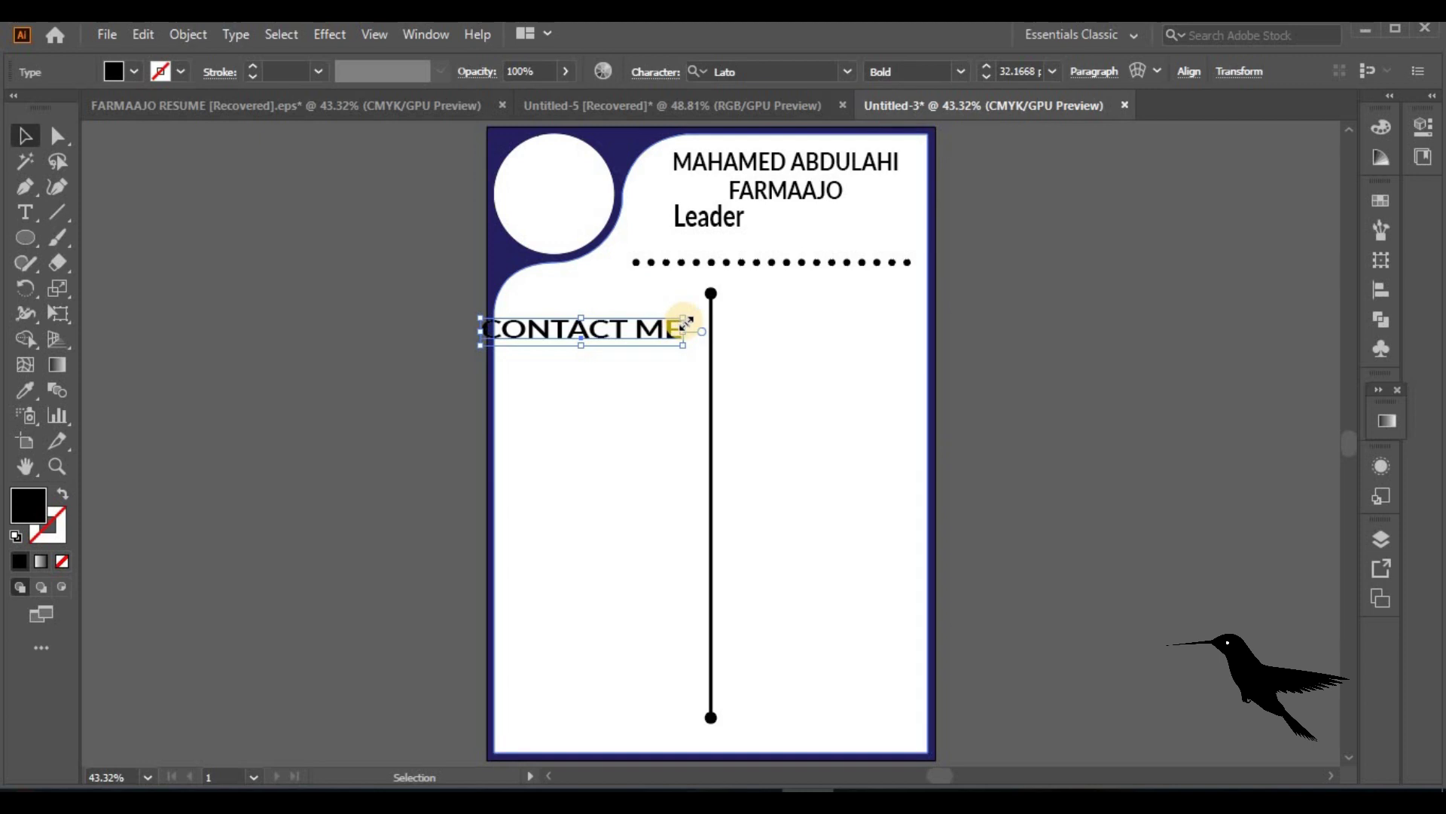
mouse_move(595, 318)
mouse_down()
mouse_move(577, 332)
mouse_move(619, 330)
mouse_move(620, 311)
mouse_move(605, 311)
mouse_up()
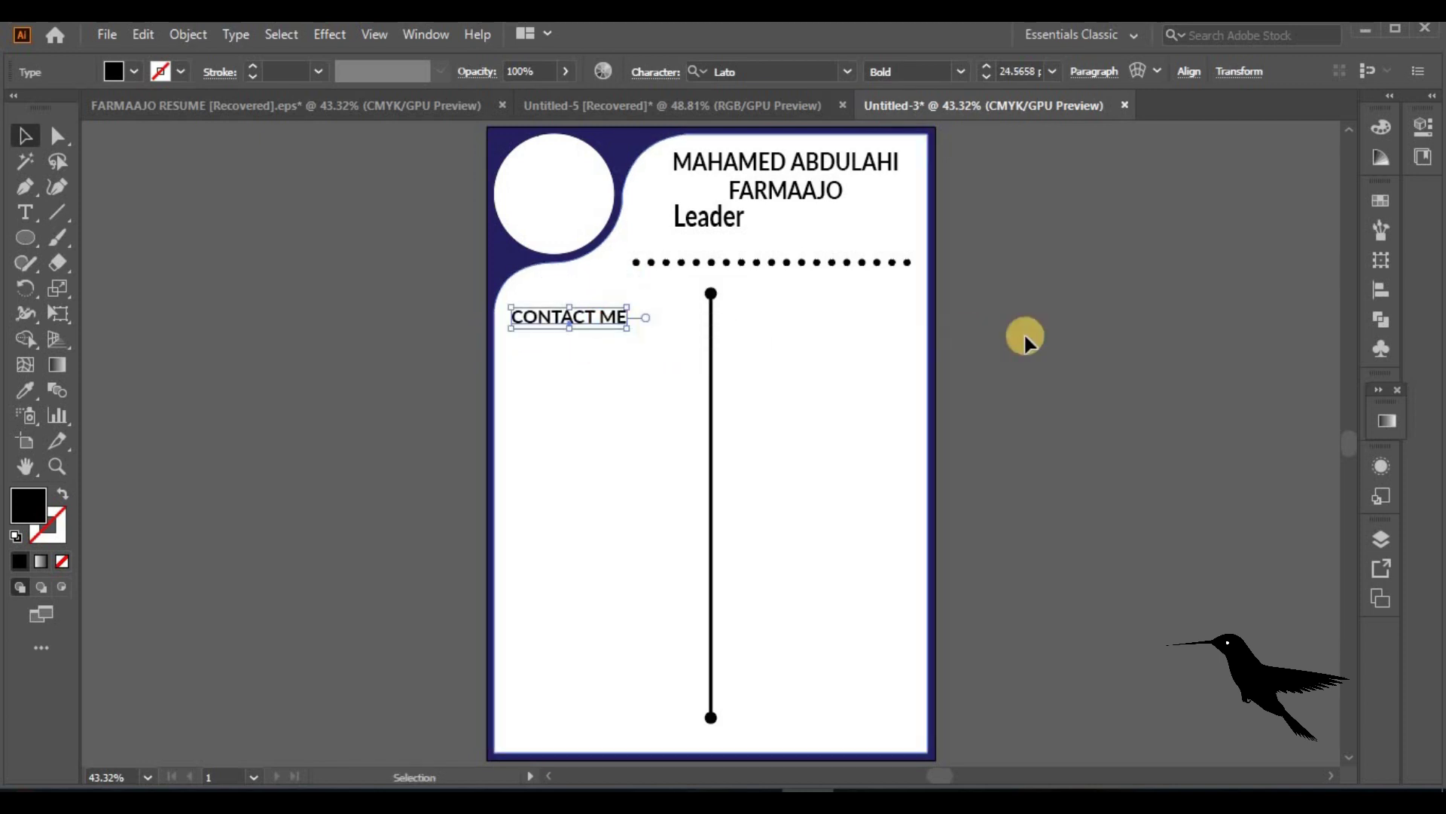
click(1080, 335)
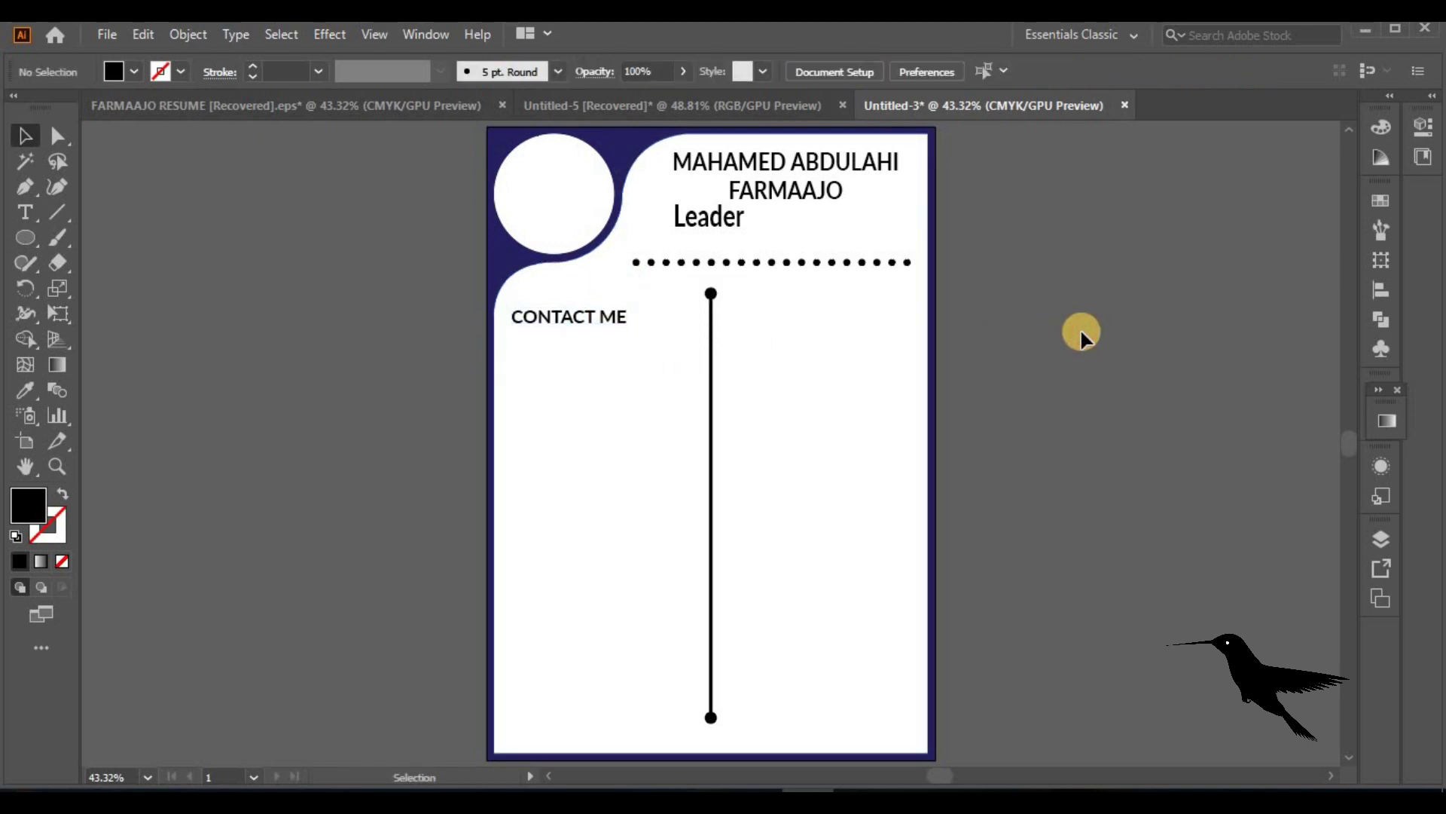
Bring the envelope icon from the icons document and shrink it under CONTACT ME
click(643, 106)
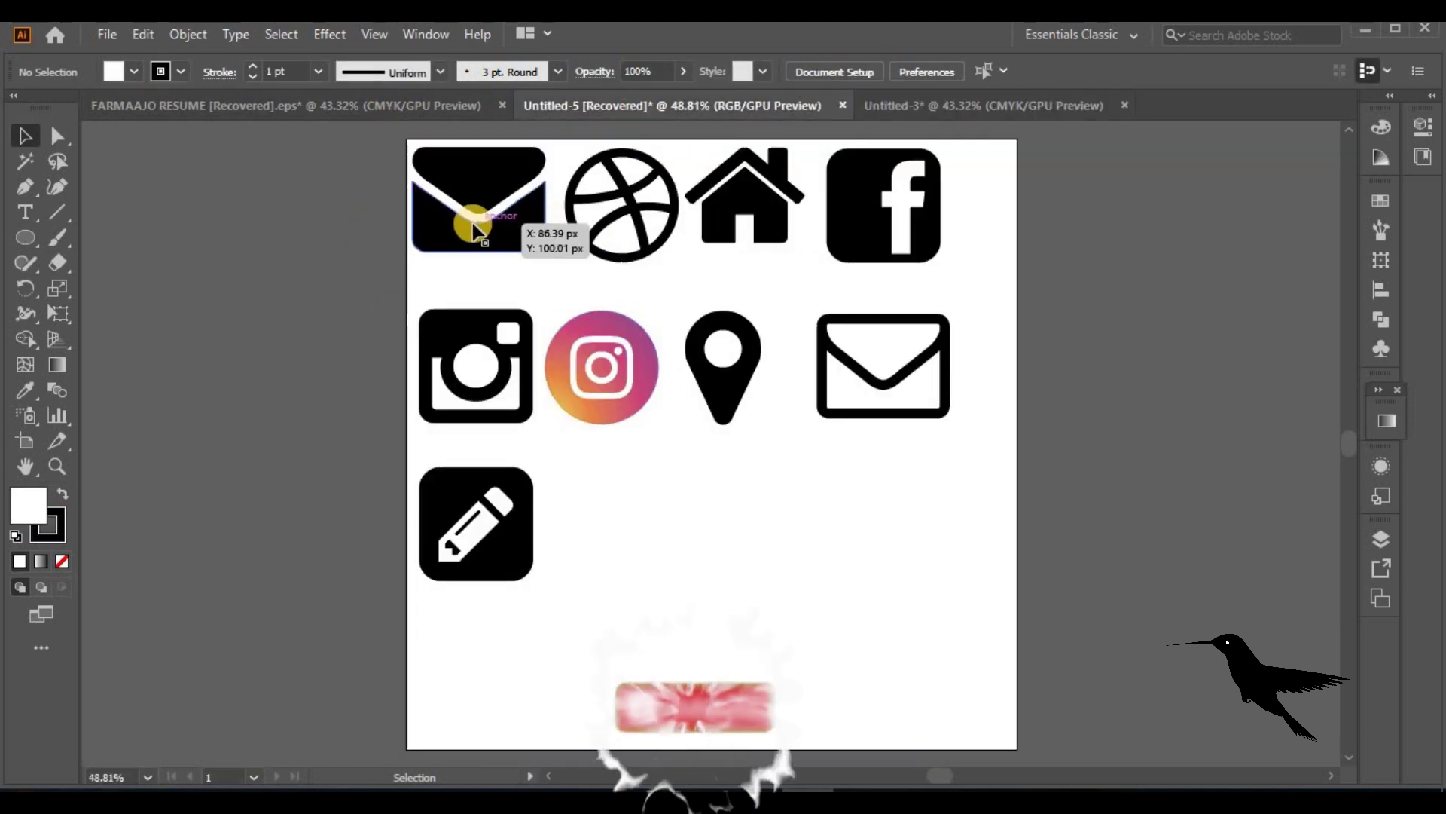
drag(527, 230, 565, 455)
key(ctrl+1)
drag(836, 672, 702, 461)
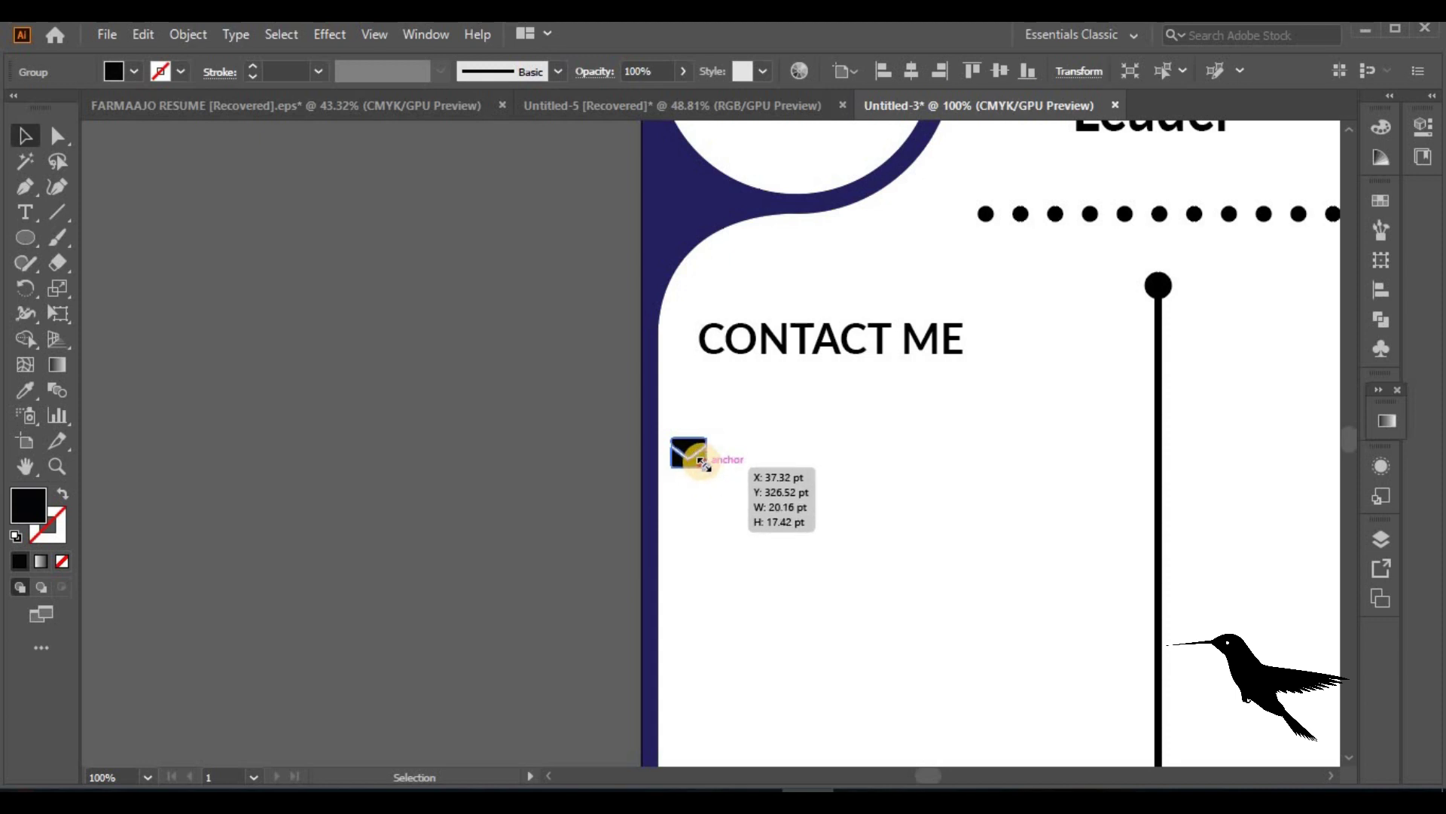
click(736, 510)
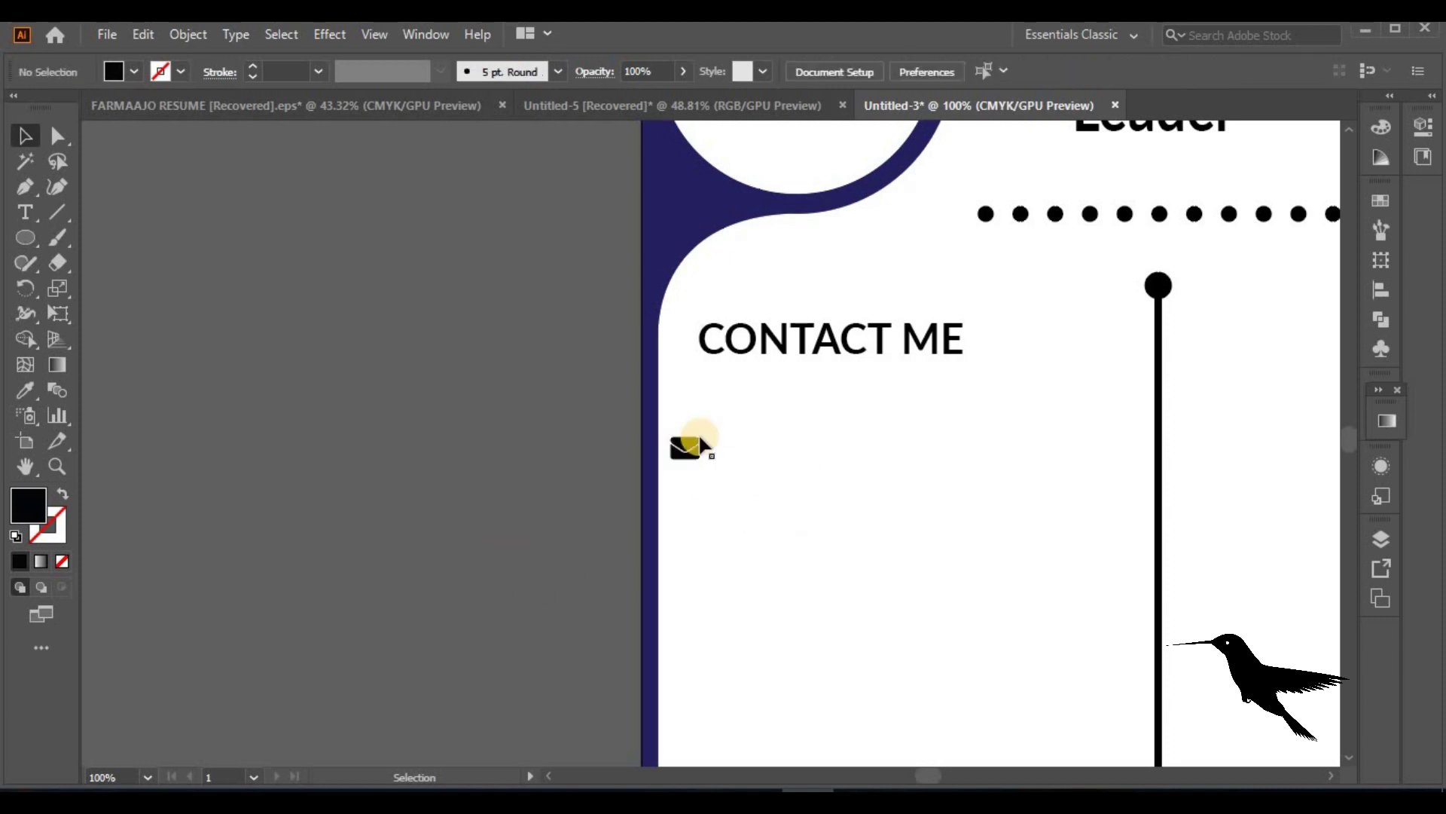
Type the contact's e-mail address beside the envelope and return to the icons document
click(25, 213)
click(757, 445)
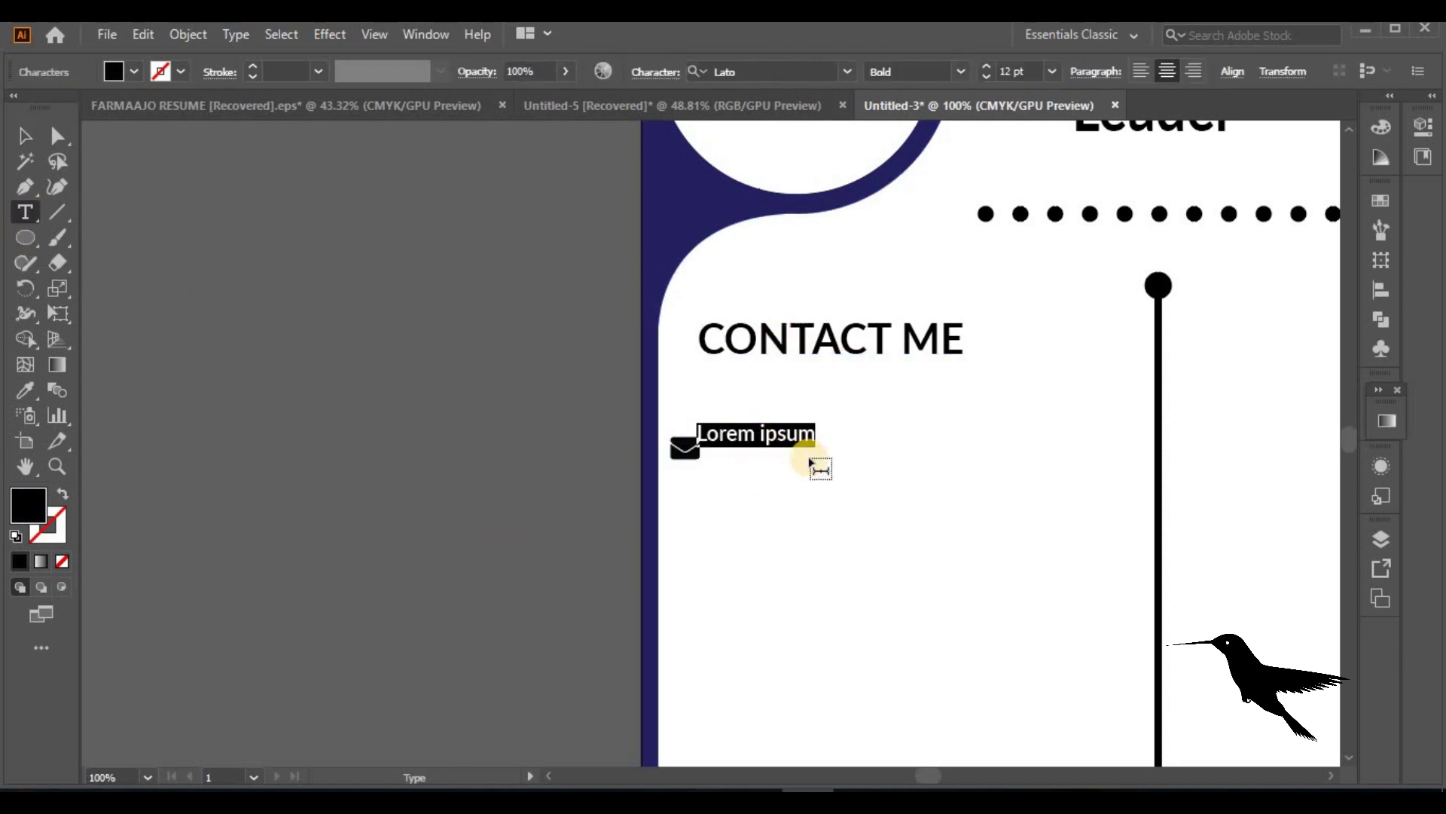
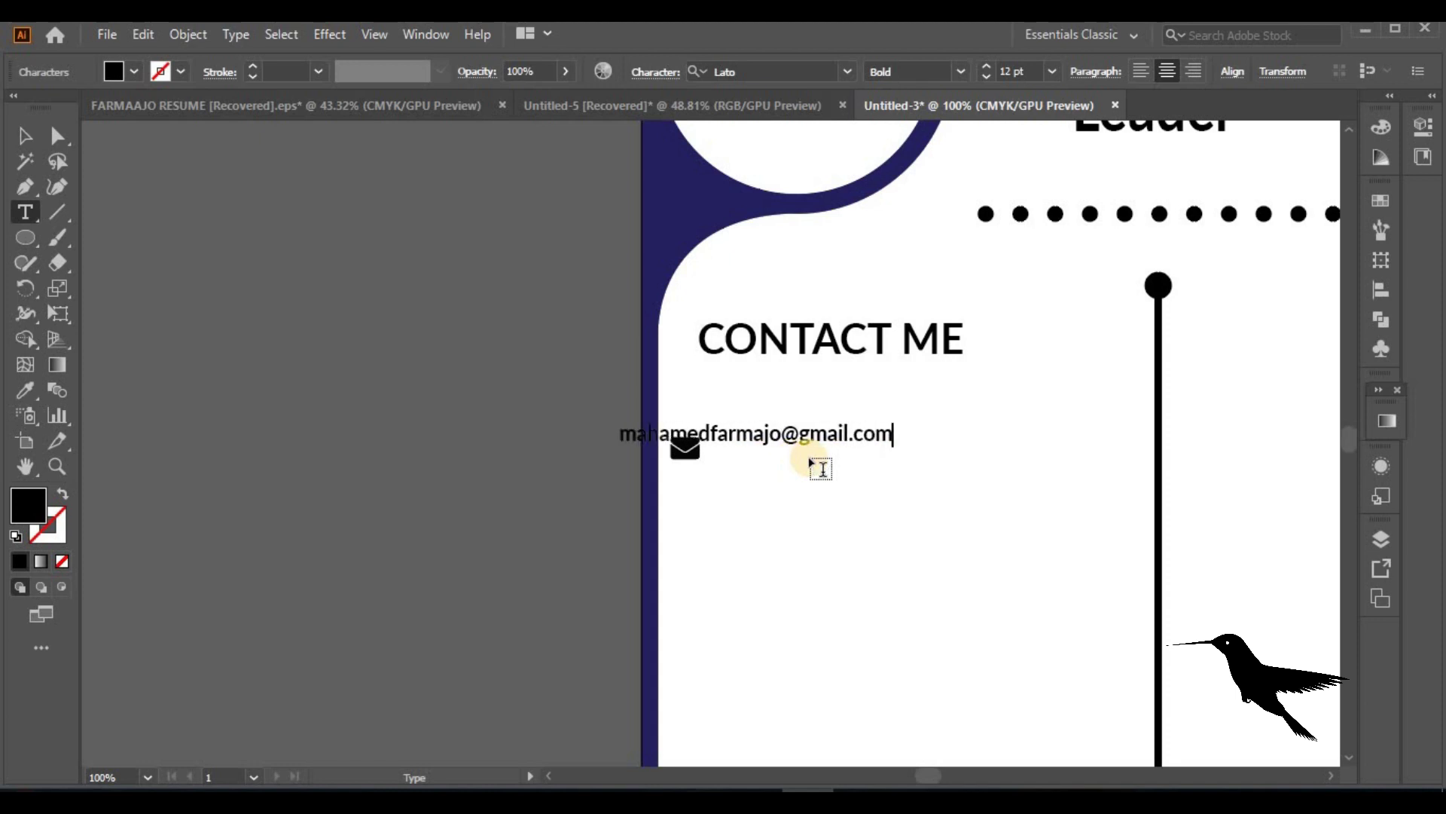
click(23, 136)
drag(814, 424, 925, 438)
click(635, 557)
click(688, 452)
click(422, 217)
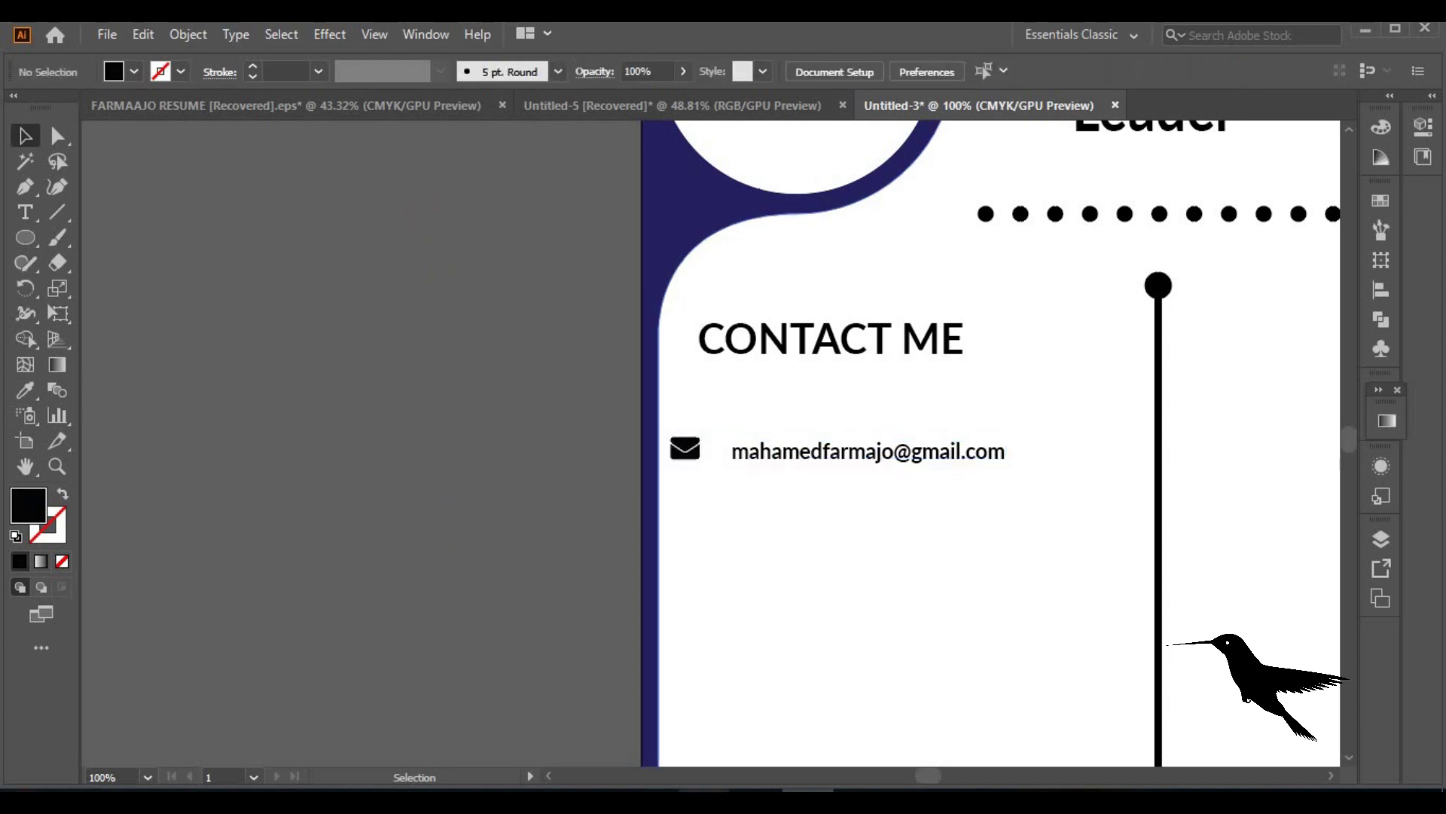
key(ctrl+shift+Tab)
Bring the Facebook icon into the resume and shrink it below the envelope
click(744, 233)
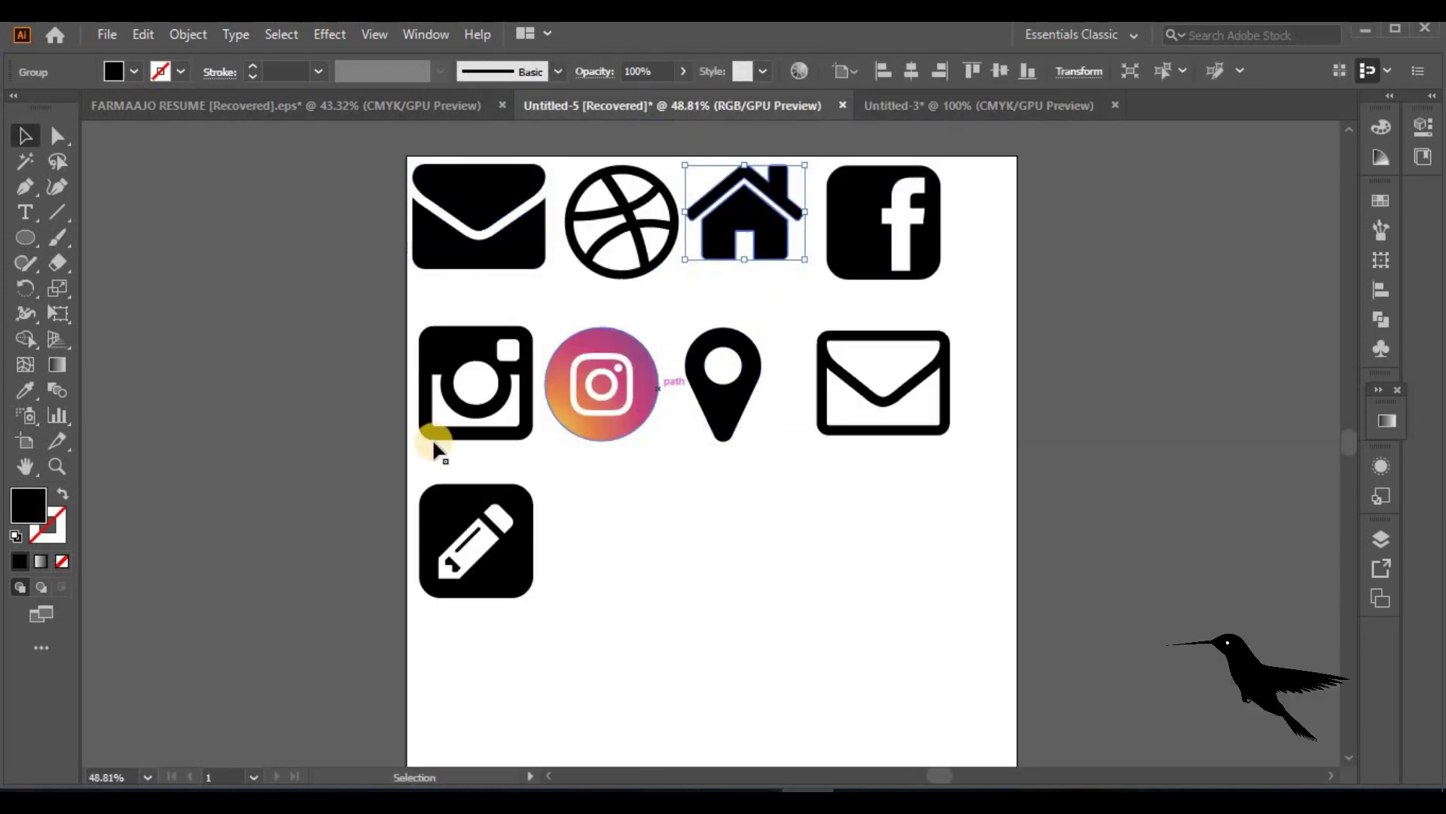
drag(888, 265, 726, 555)
drag(800, 584, 704, 514)
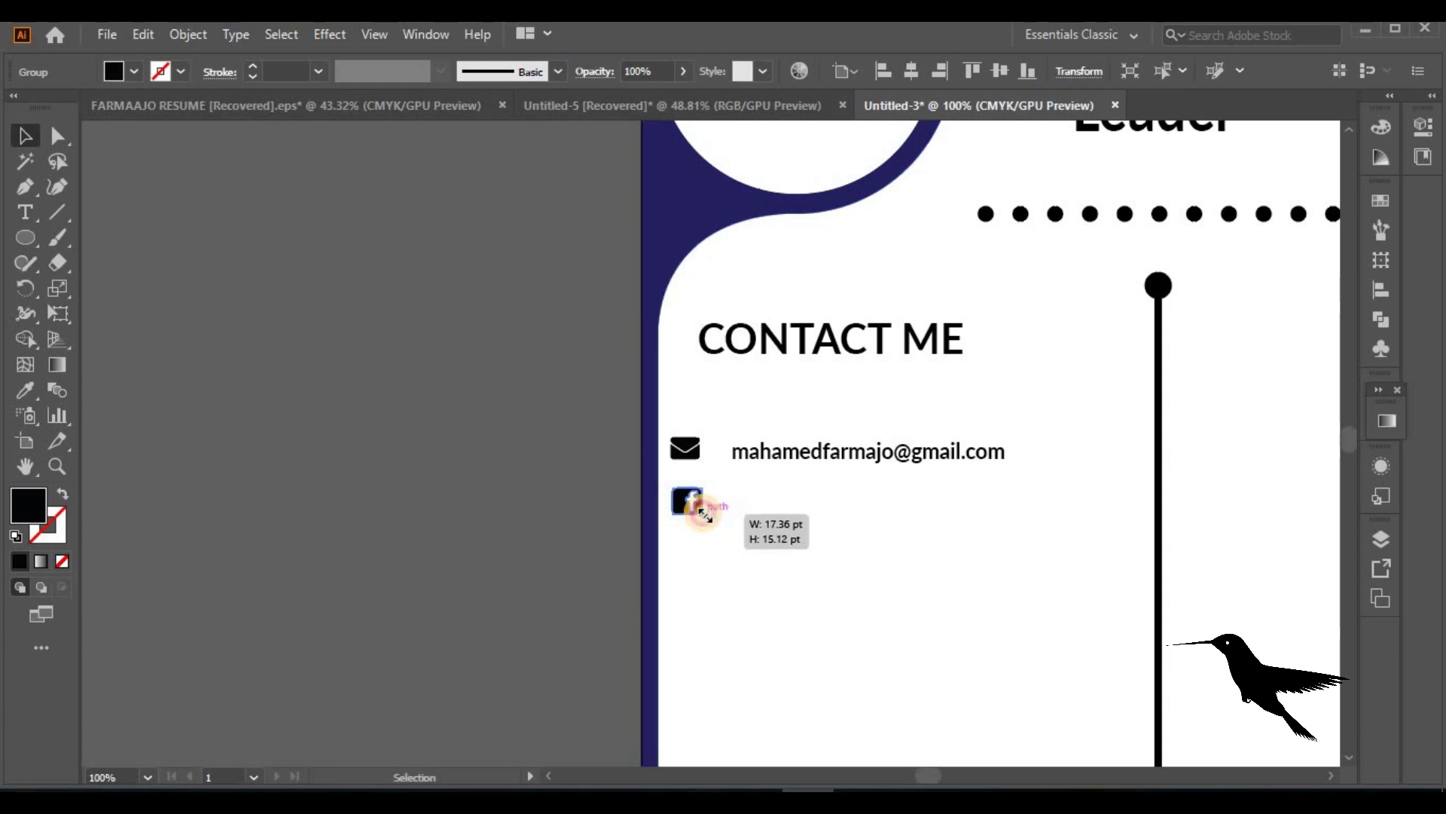
click(782, 499)
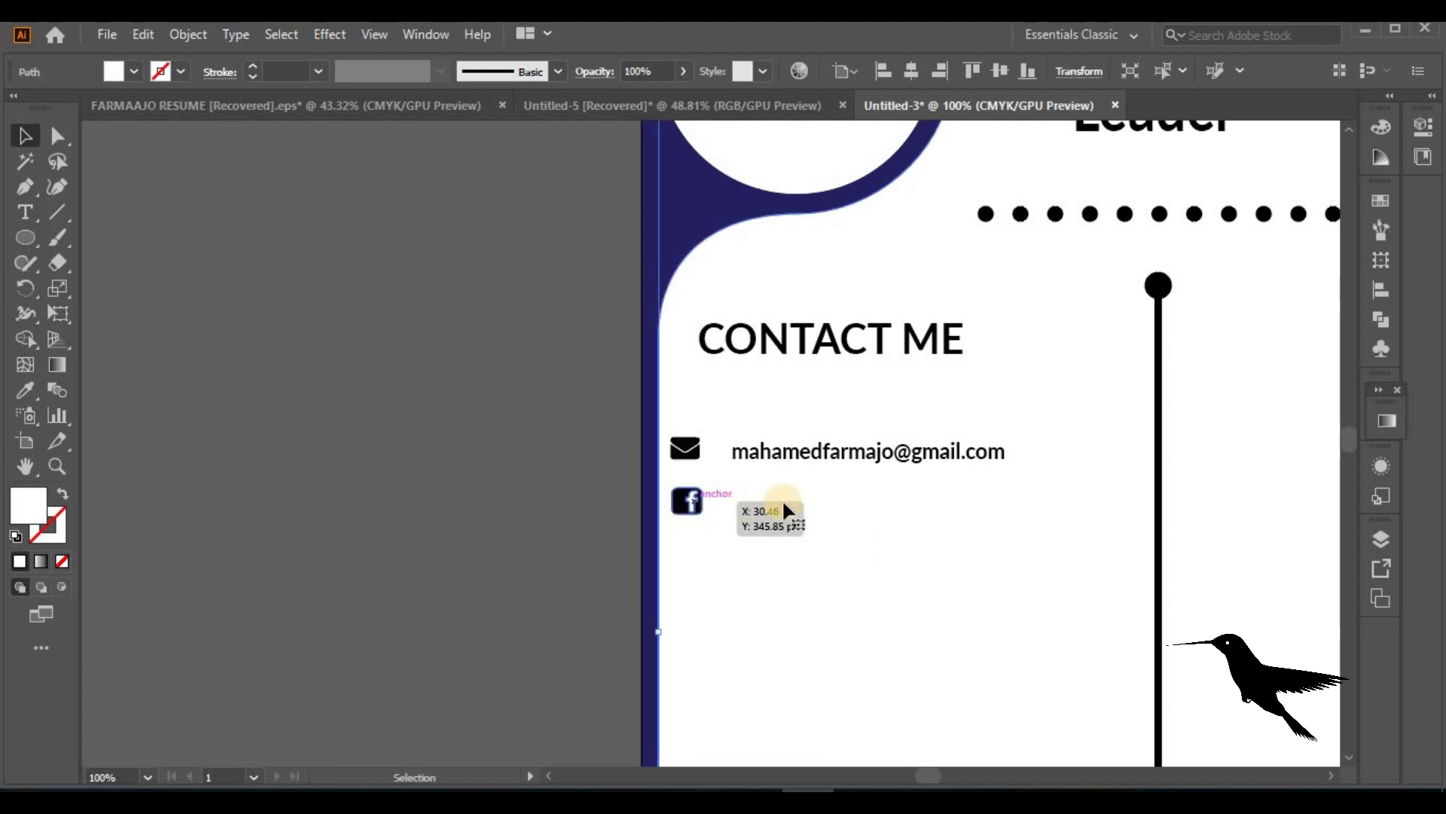
Duplicate the e-mail line beside the Facebook icon and replace it with the person's full name
click(808, 452)
drag(808, 452, 807, 499)
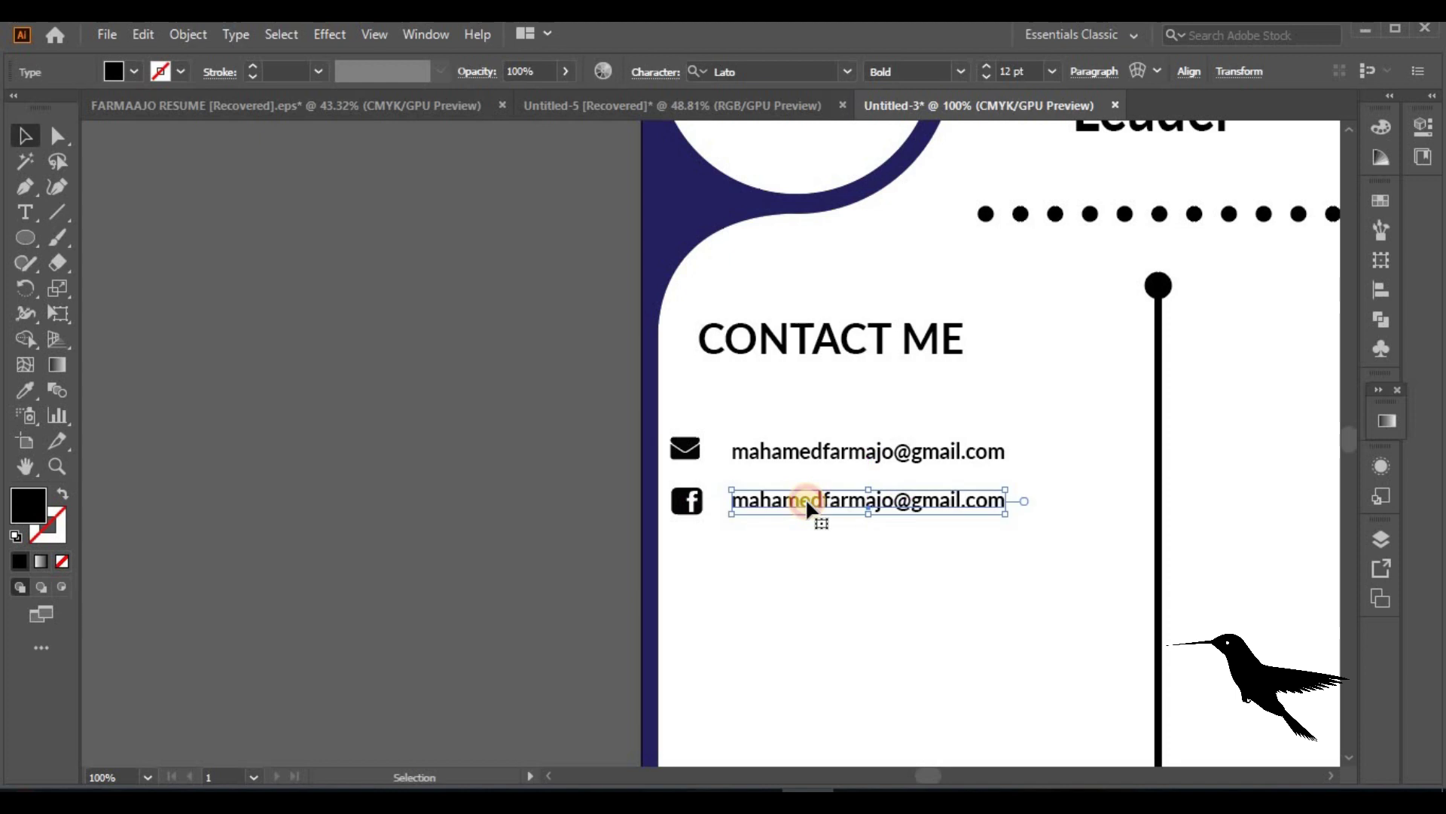
double_click(807, 500)
key(ctrl+z)
key(ctrl+shift+z)
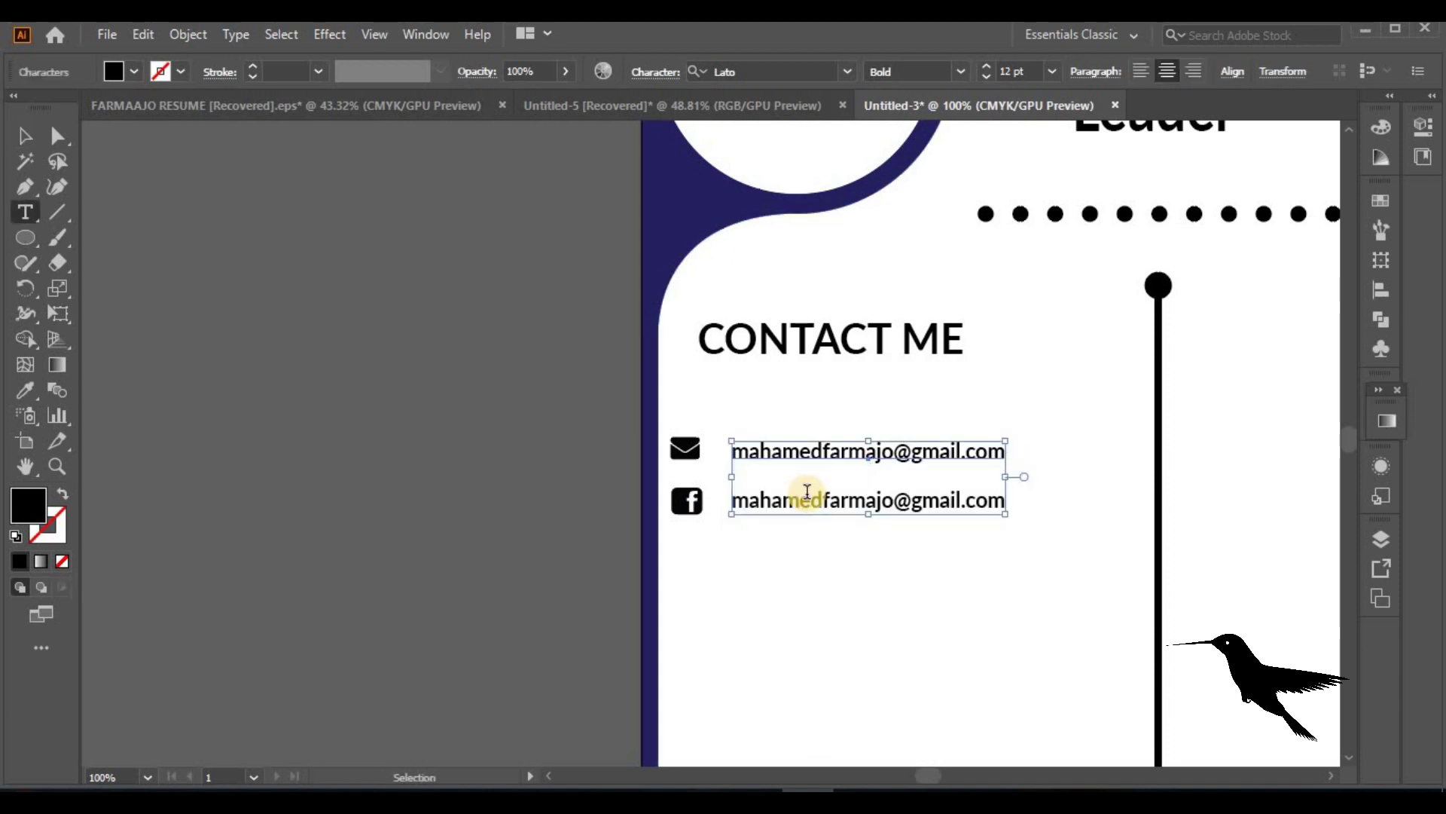
triple_click(810, 502)
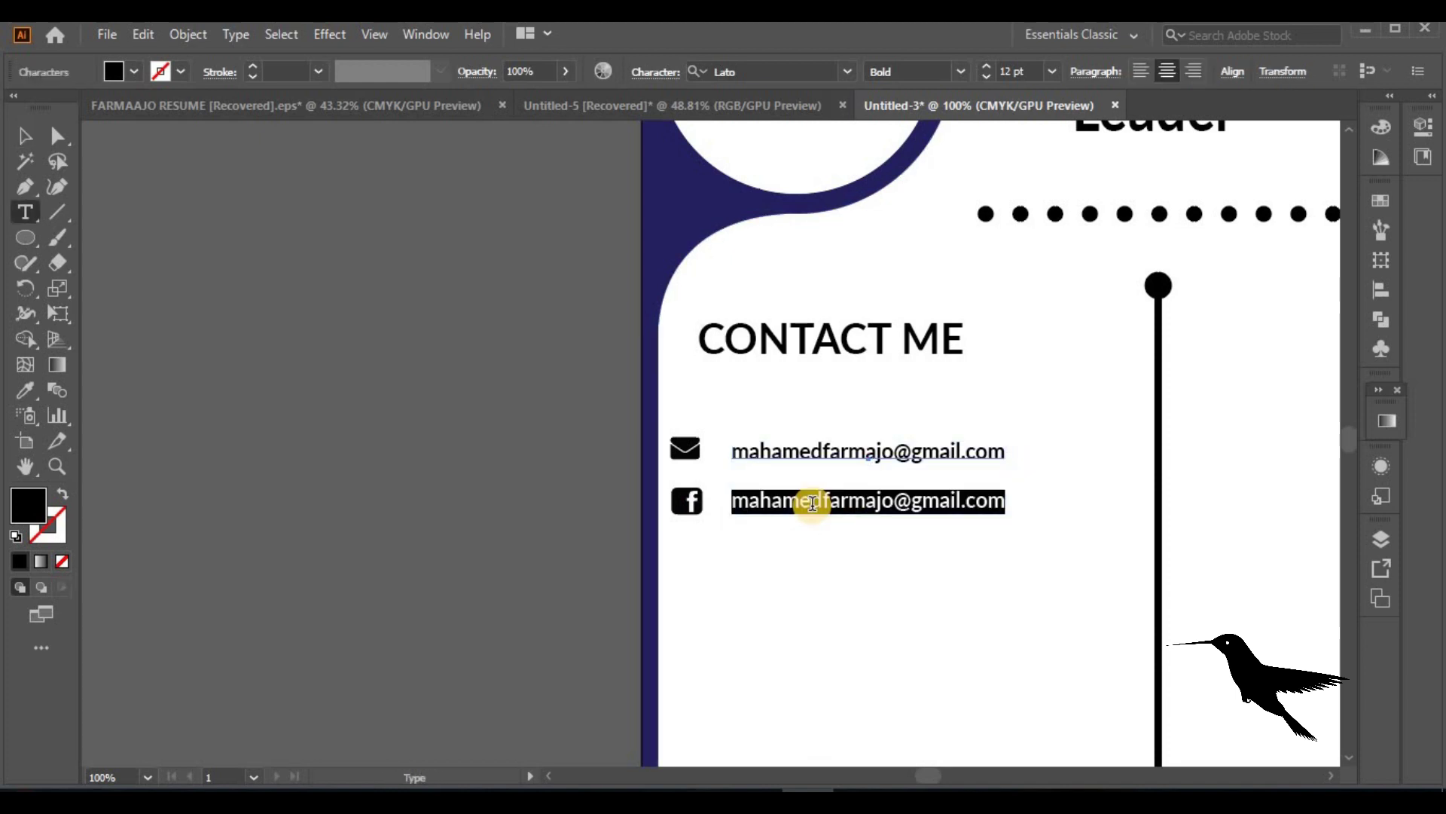
key(BackSpace)
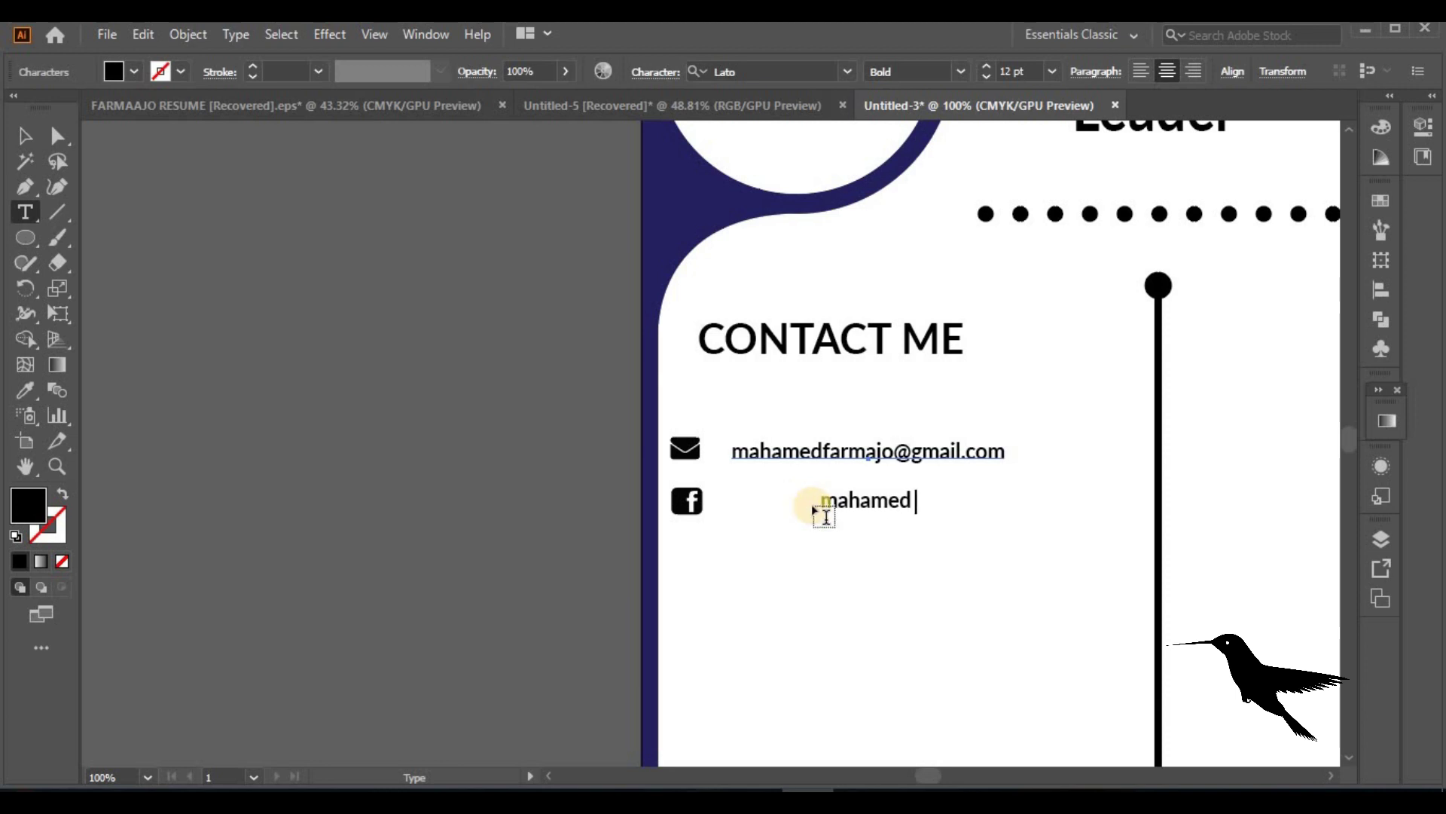
click(724, 422)
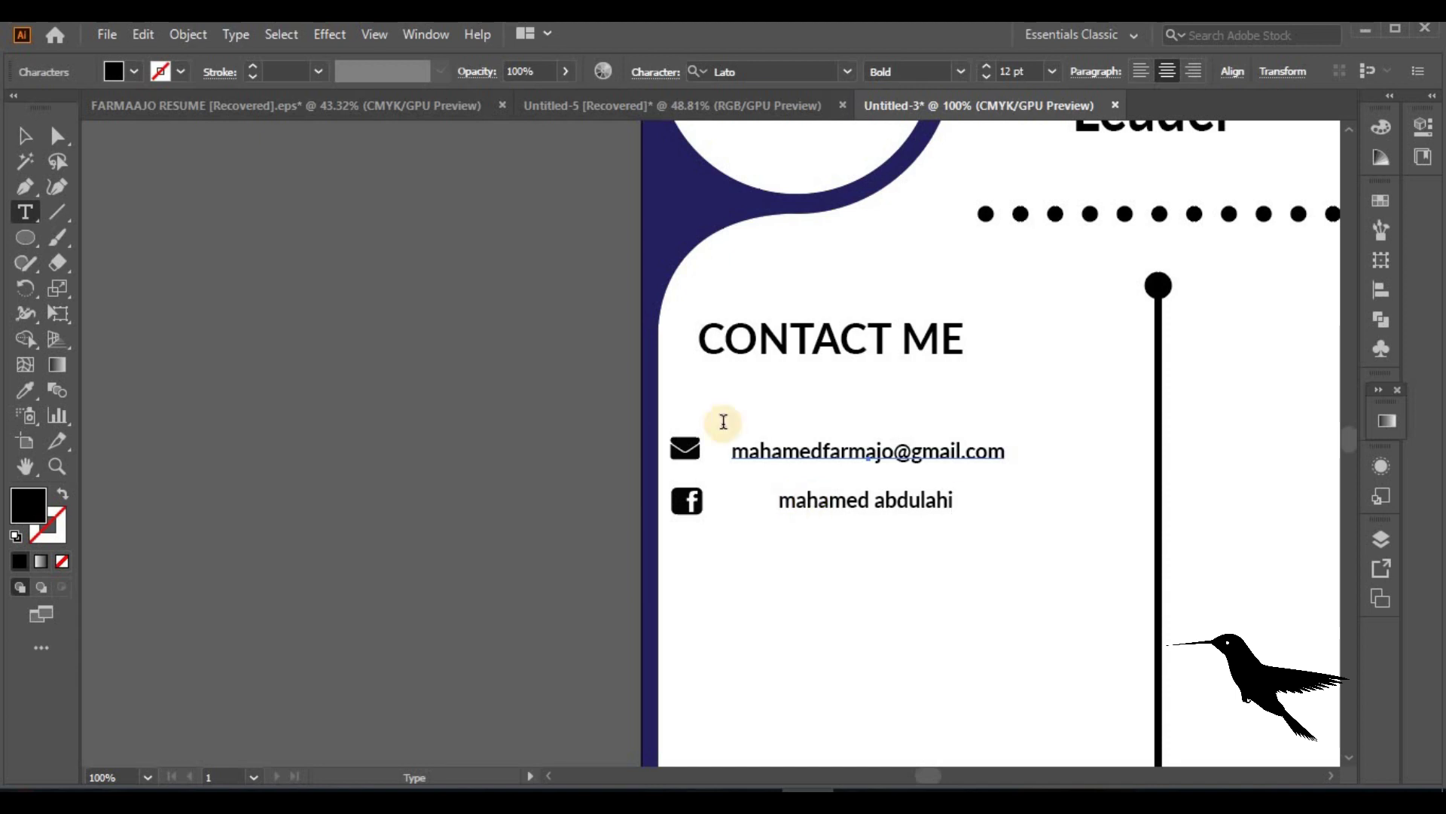
text(farmaajo)
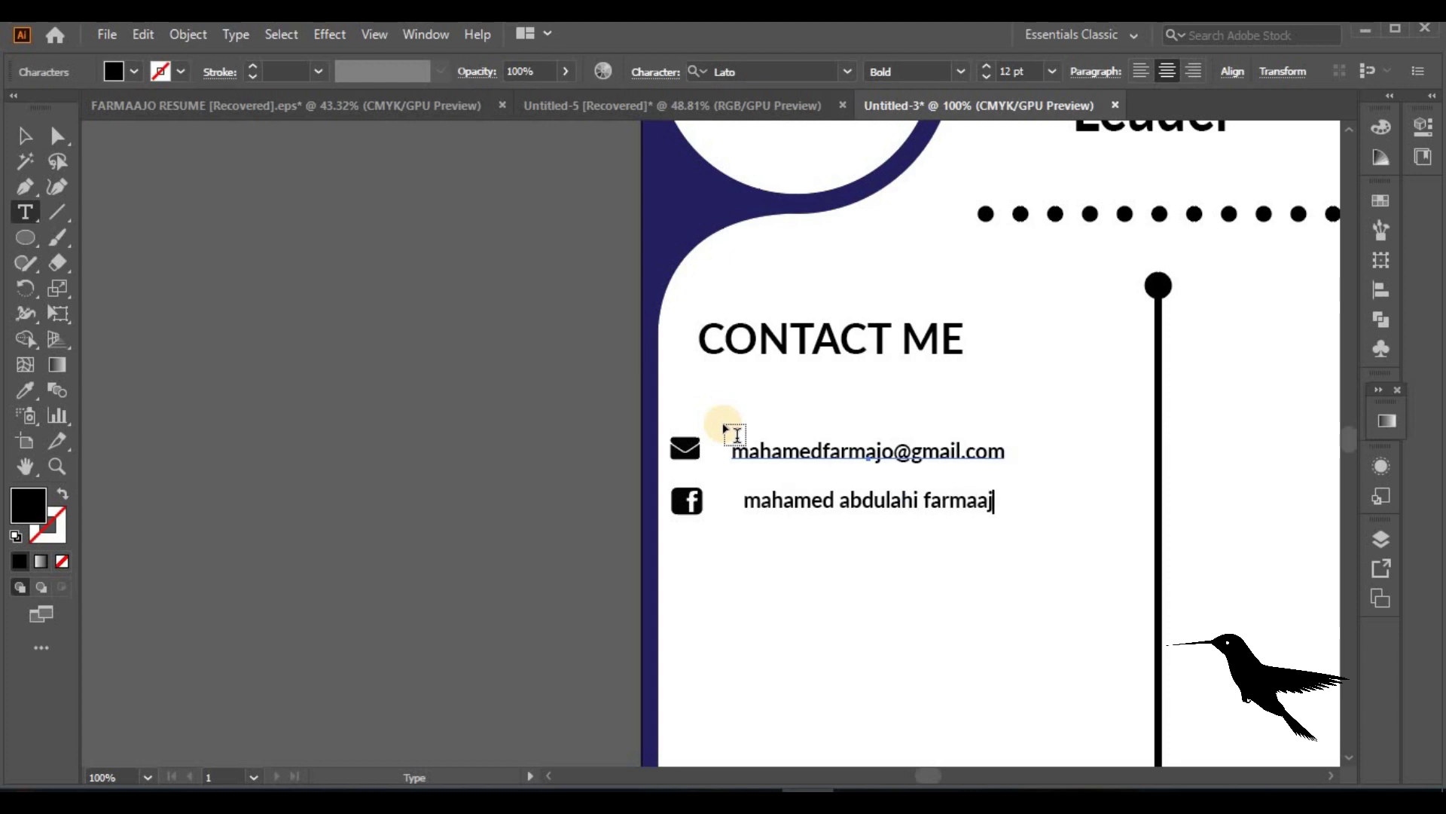
click(15, 134)
click(550, 603)
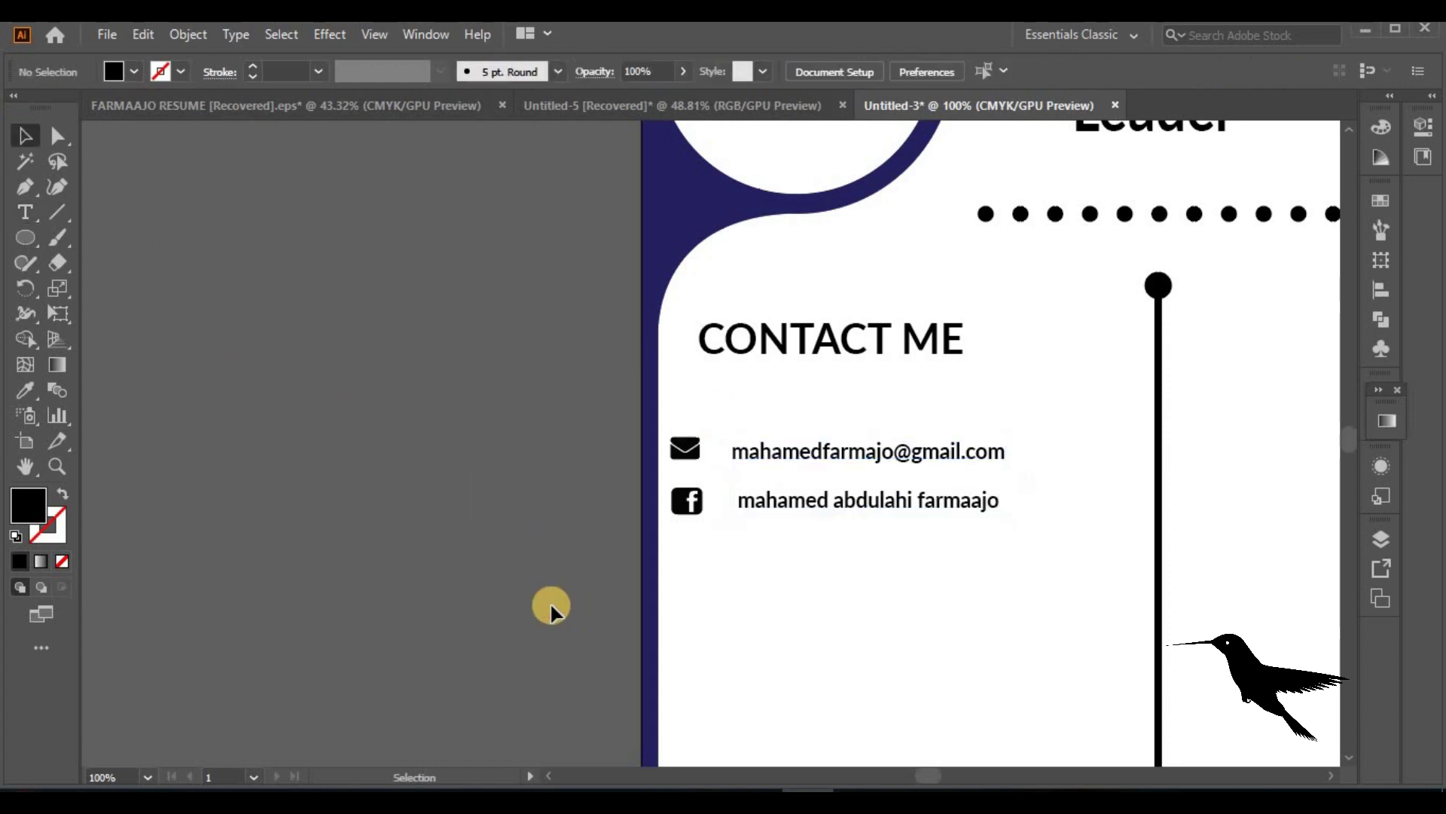
Copy the black Instagram icon into the resume, shrink it and place it below Facebook
key(ctrl+Tab)
click(729, 281)
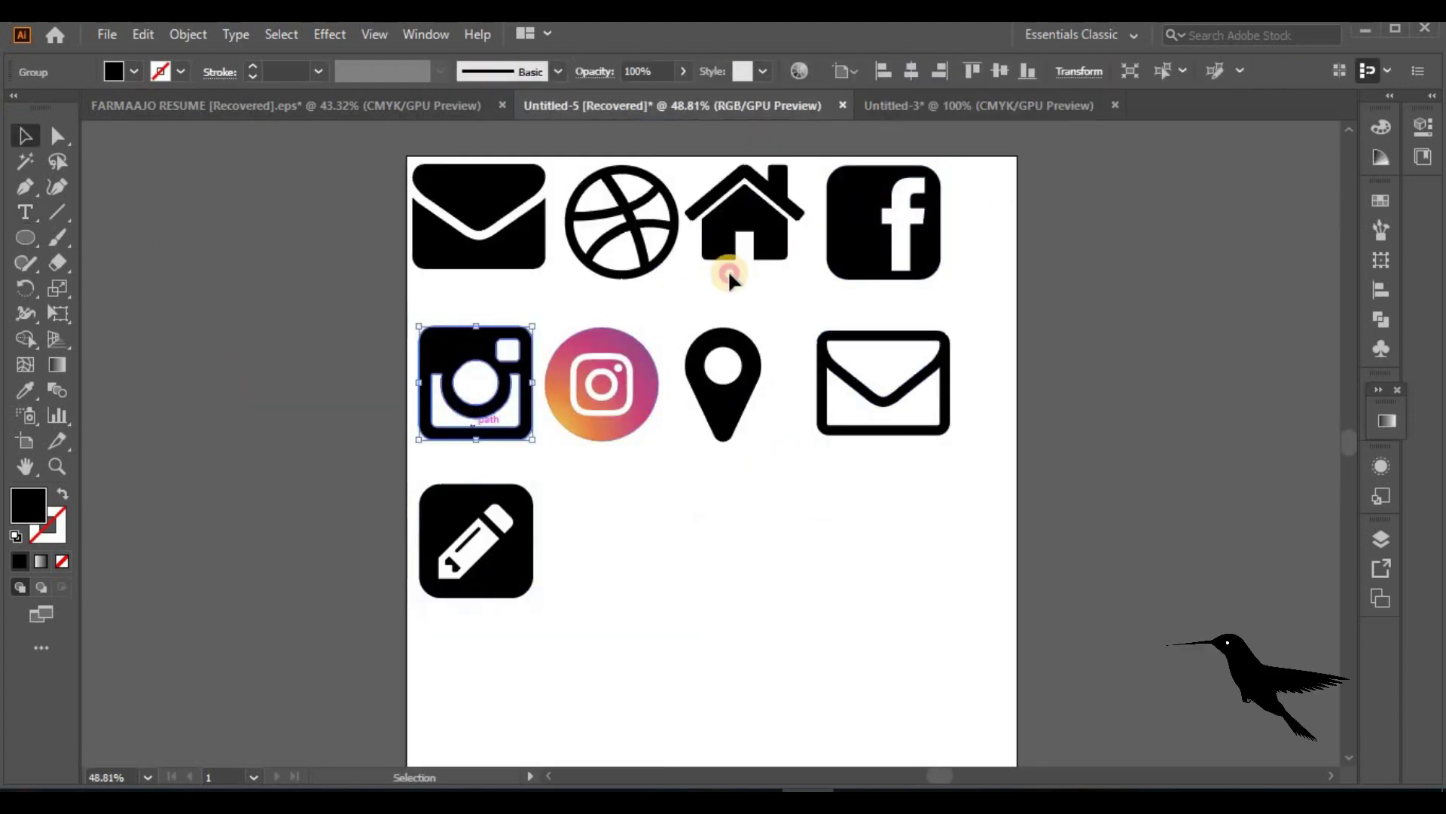
key(ctrl+Tab)
key(ctrl+v)
drag(819, 614, 729, 525)
drag(699, 474, 754, 562)
Duplicate the name line beside the Instagram icon to edit it
click(816, 495)
alt+drag(815, 495, 815, 553)
double_click(748, 552)
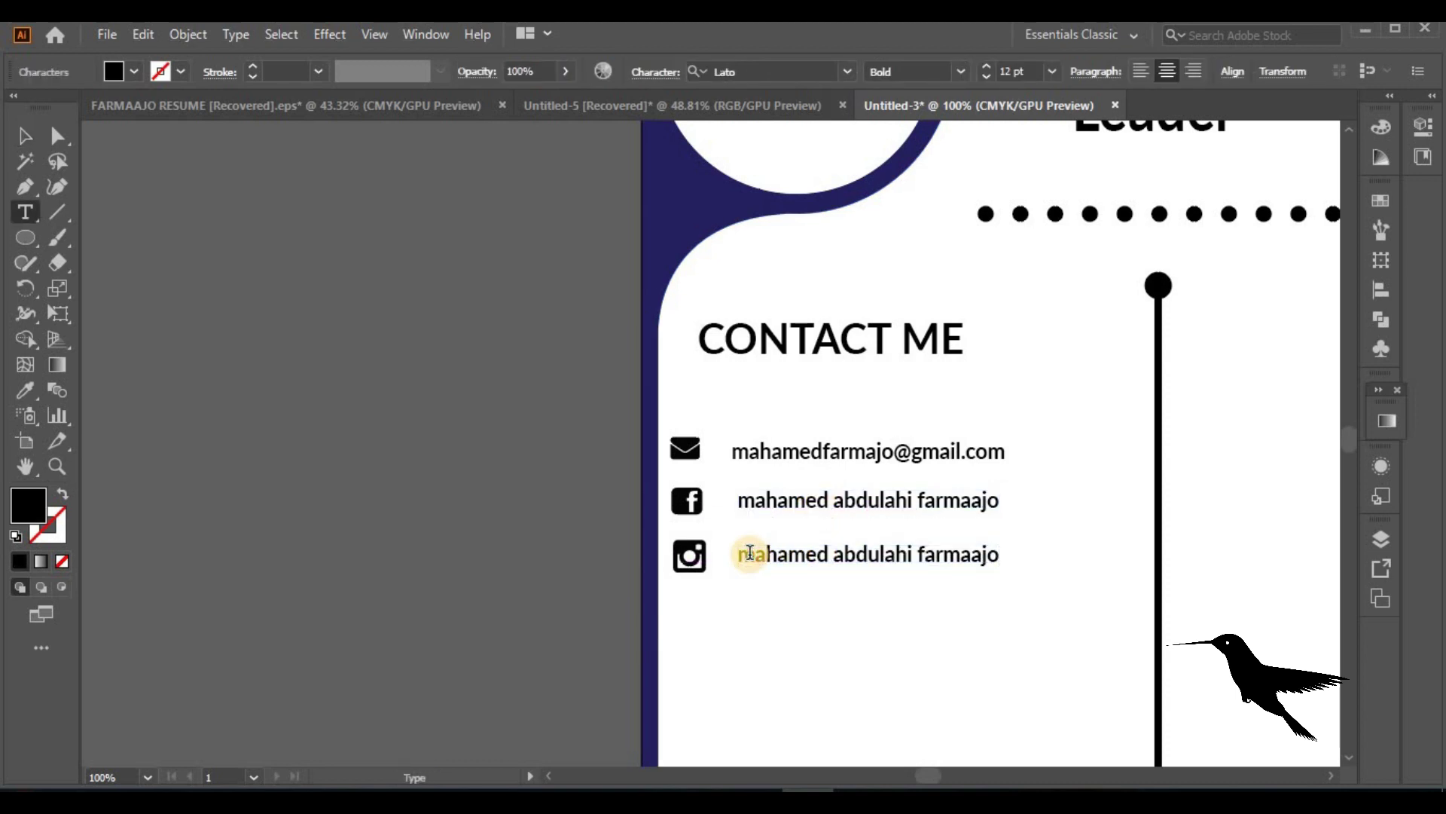
Vertically centre the Instagram icon on its name, move the row under Facebook, and align to selection
click(15, 135)
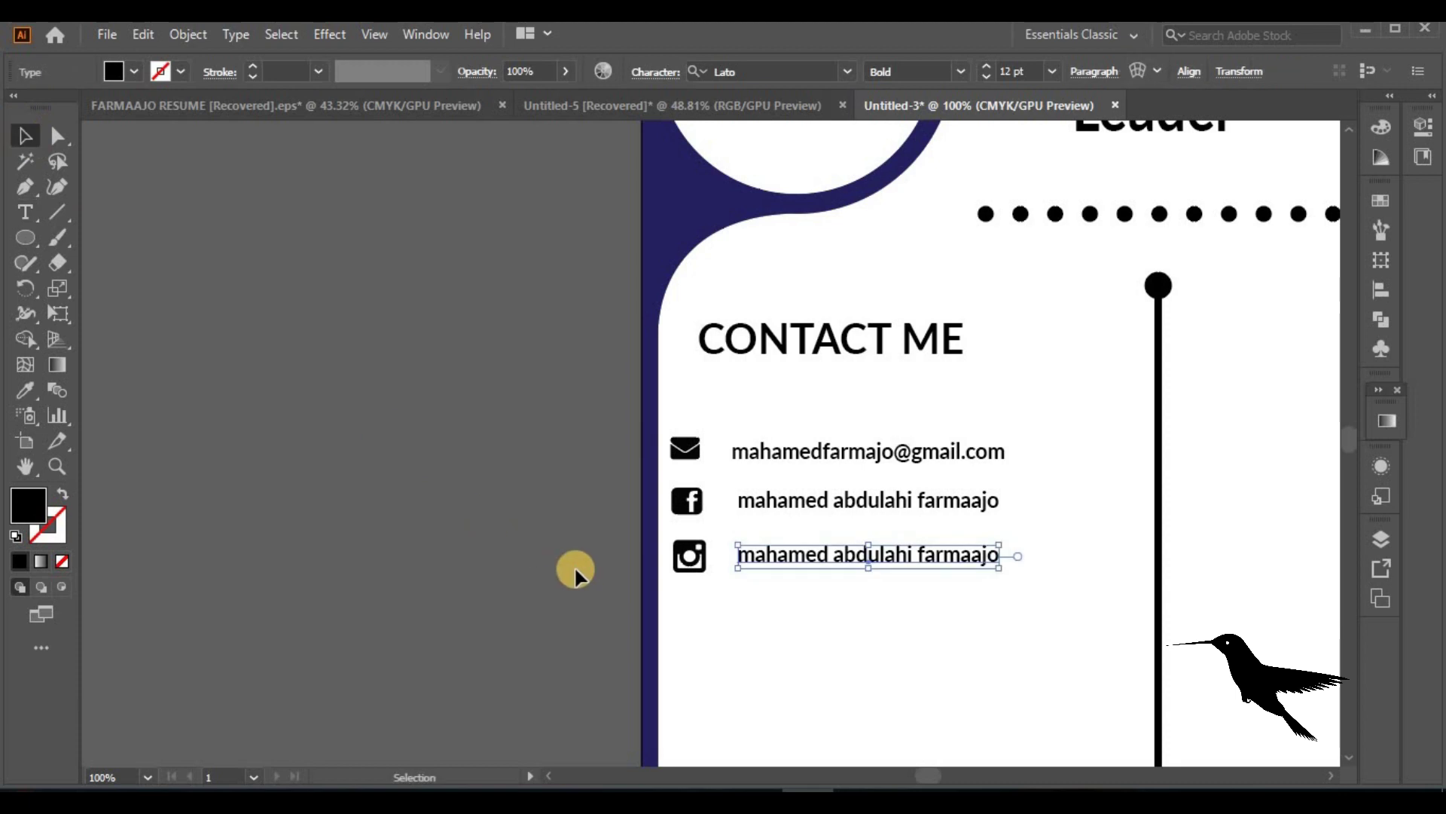
shift+click(690, 555)
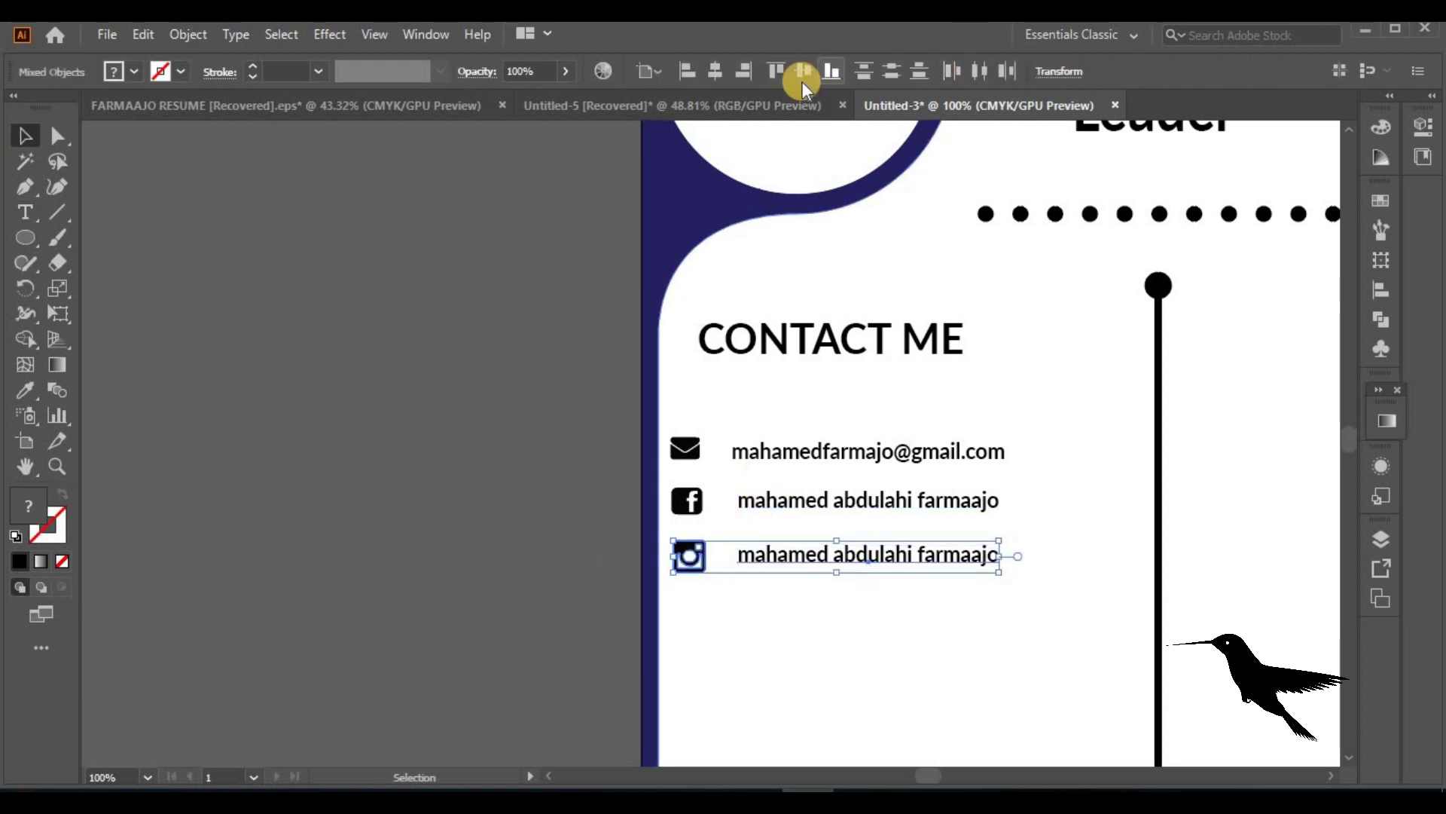
click(802, 75)
drag(835, 626, 834, 559)
click(1325, 386)
click(1281, 398)
Centre the Facebook, envelope and Instagram icons on their text lines, nudging the Instagram row up
click(753, 500)
shift+click(705, 499)
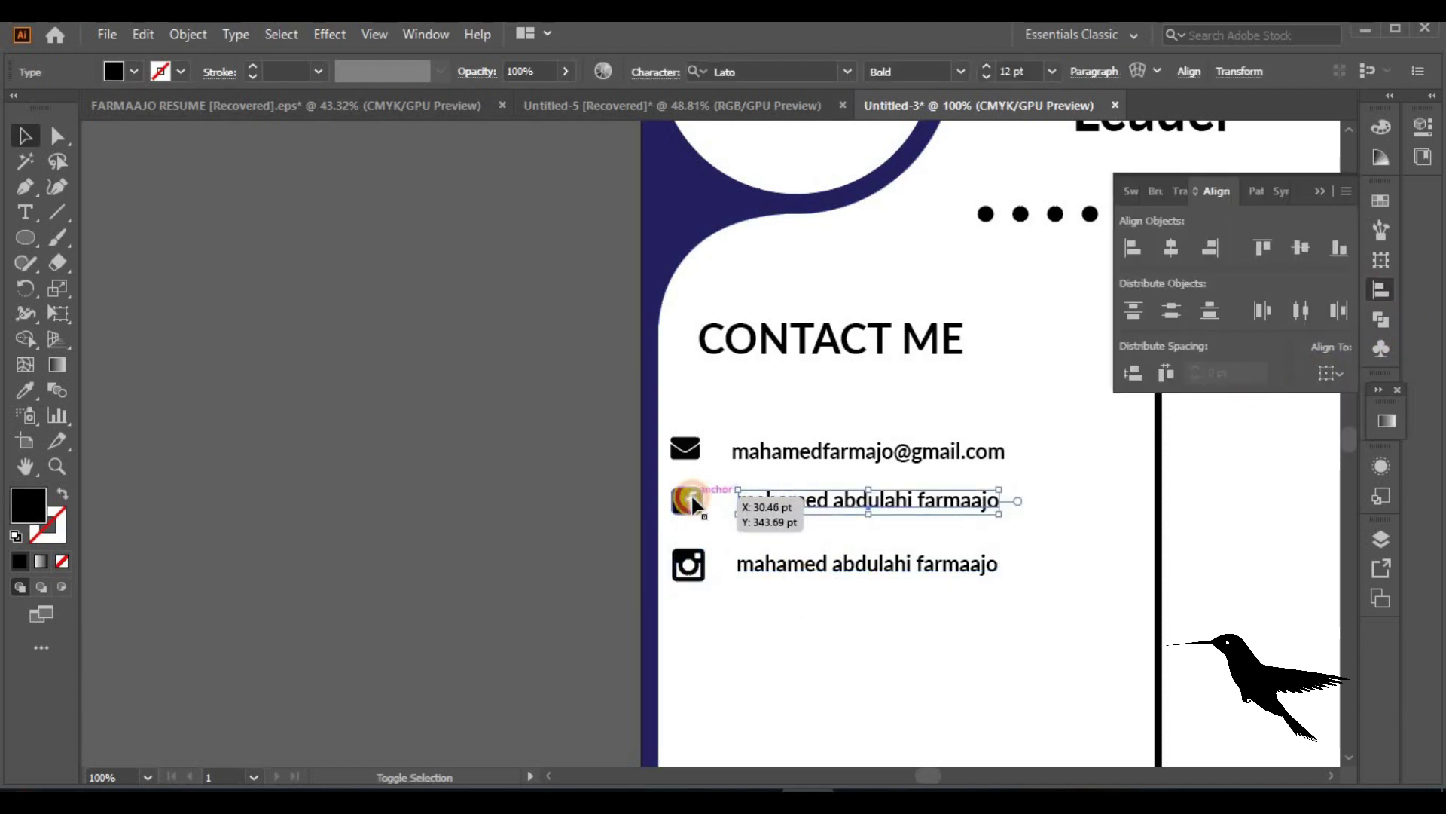
click(1299, 246)
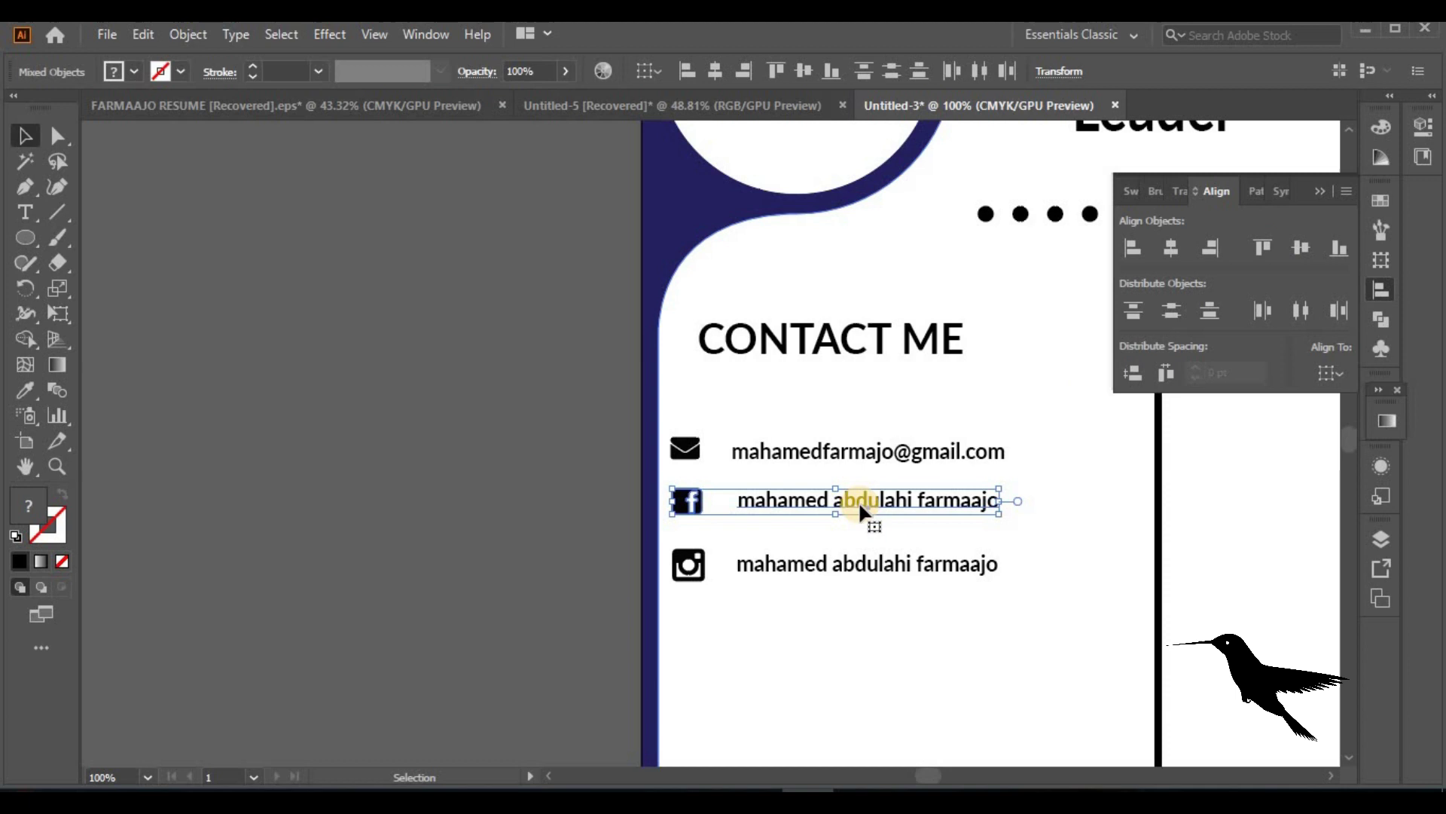
click(840, 455)
shift+click(679, 455)
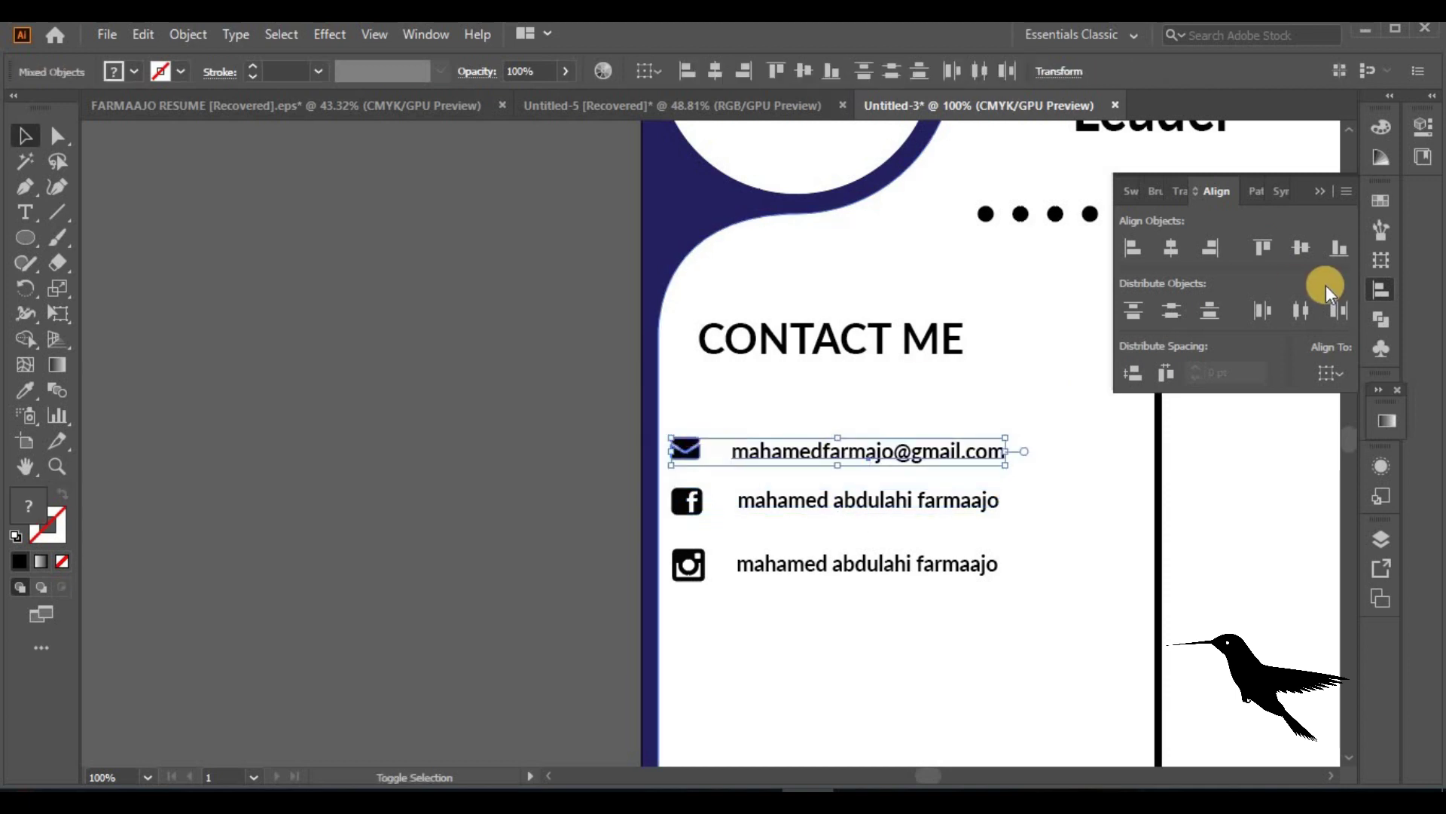
click(1305, 245)
click(723, 531)
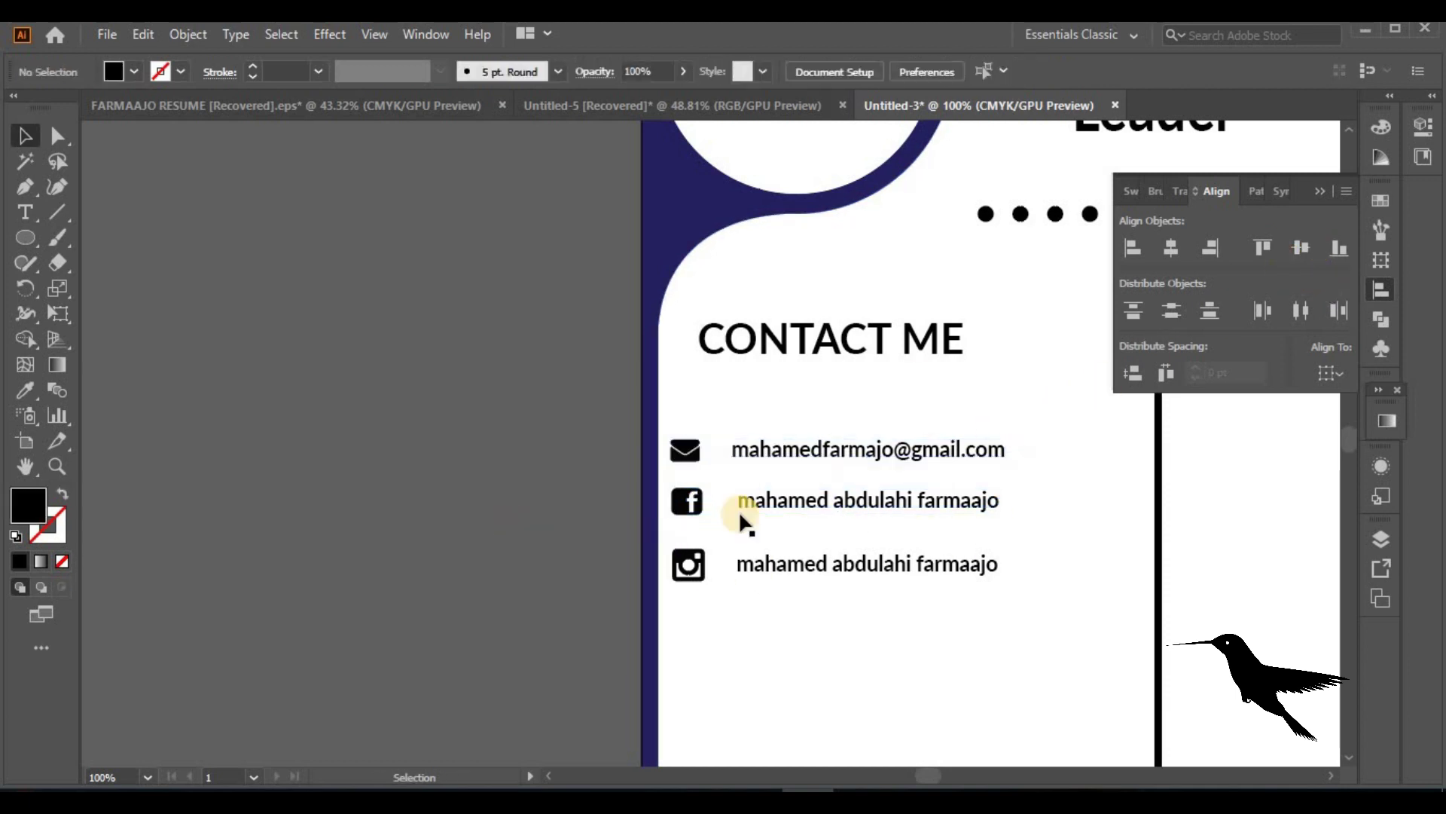
click(779, 573)
shift+click(686, 567)
click(1298, 246)
drag(865, 571, 864, 559)
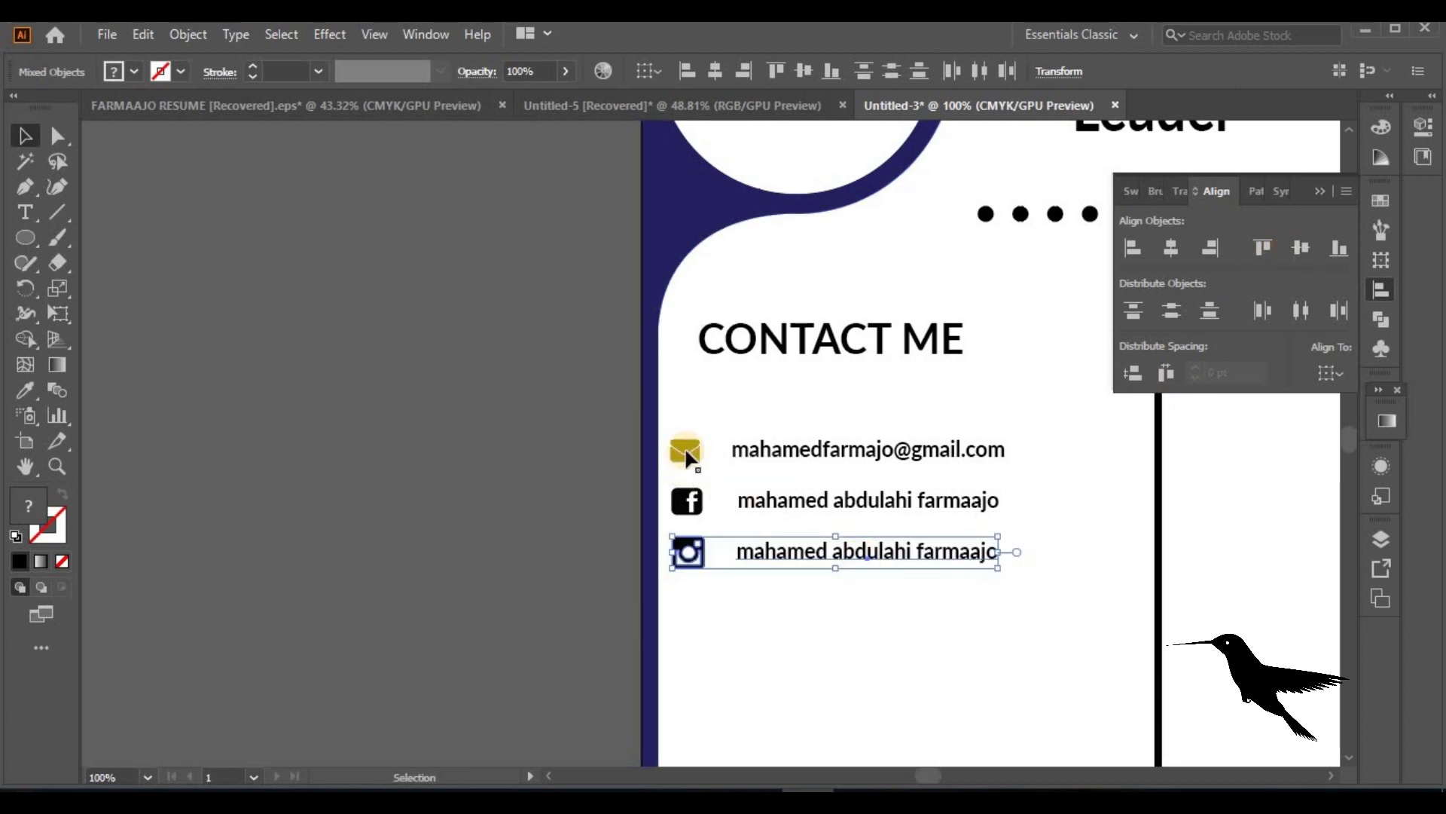
Space the envelope, Facebook and Instagram icons evenly and line them up on one vertical axis
click(685, 453)
shift+click(689, 501)
shift+click(694, 547)
click(1206, 311)
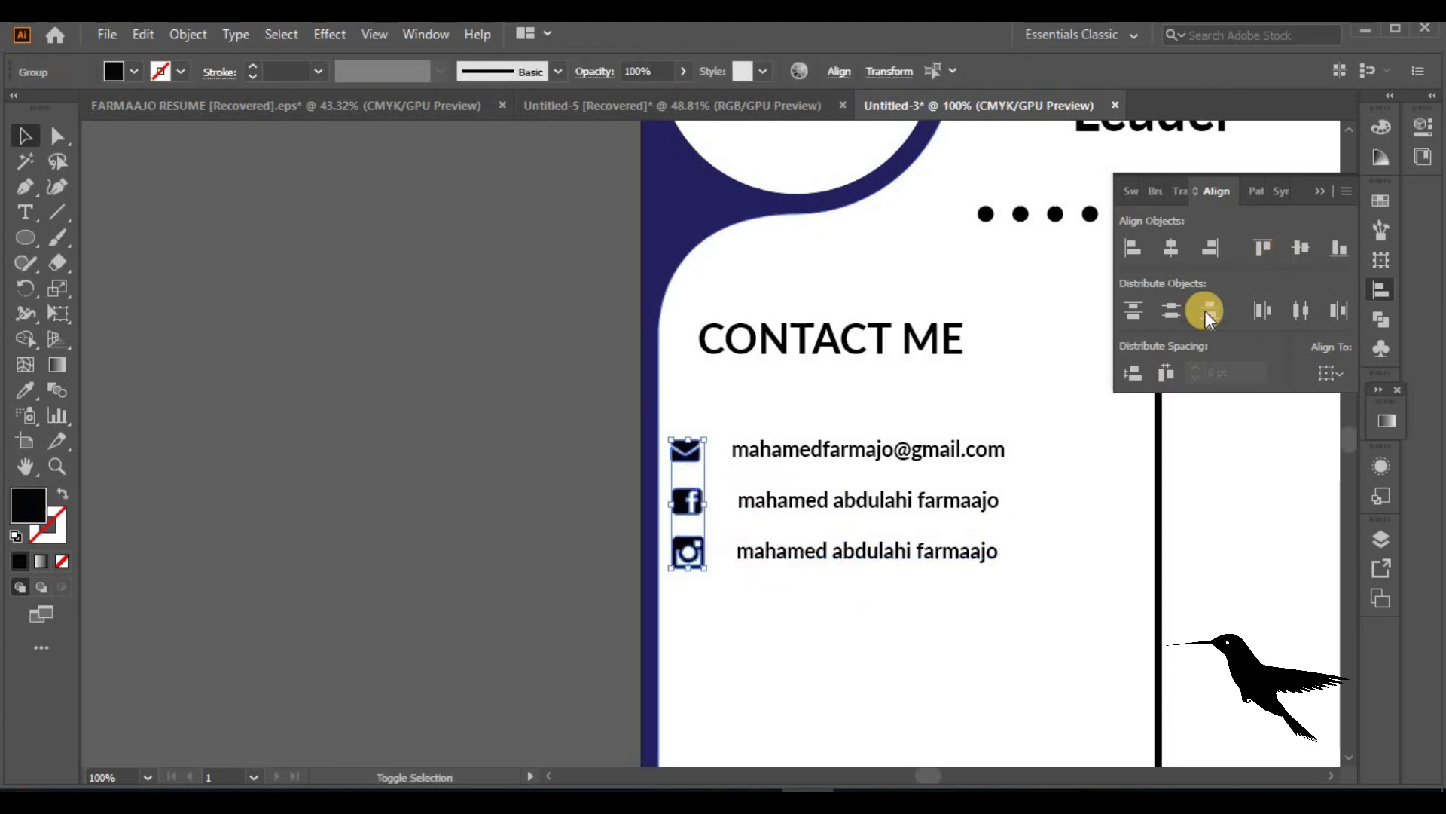
click(1173, 256)
Centre the e-mail, Facebook and Instagram text lines horizontally
click(914, 500)
shift+click(894, 455)
shift+click(894, 551)
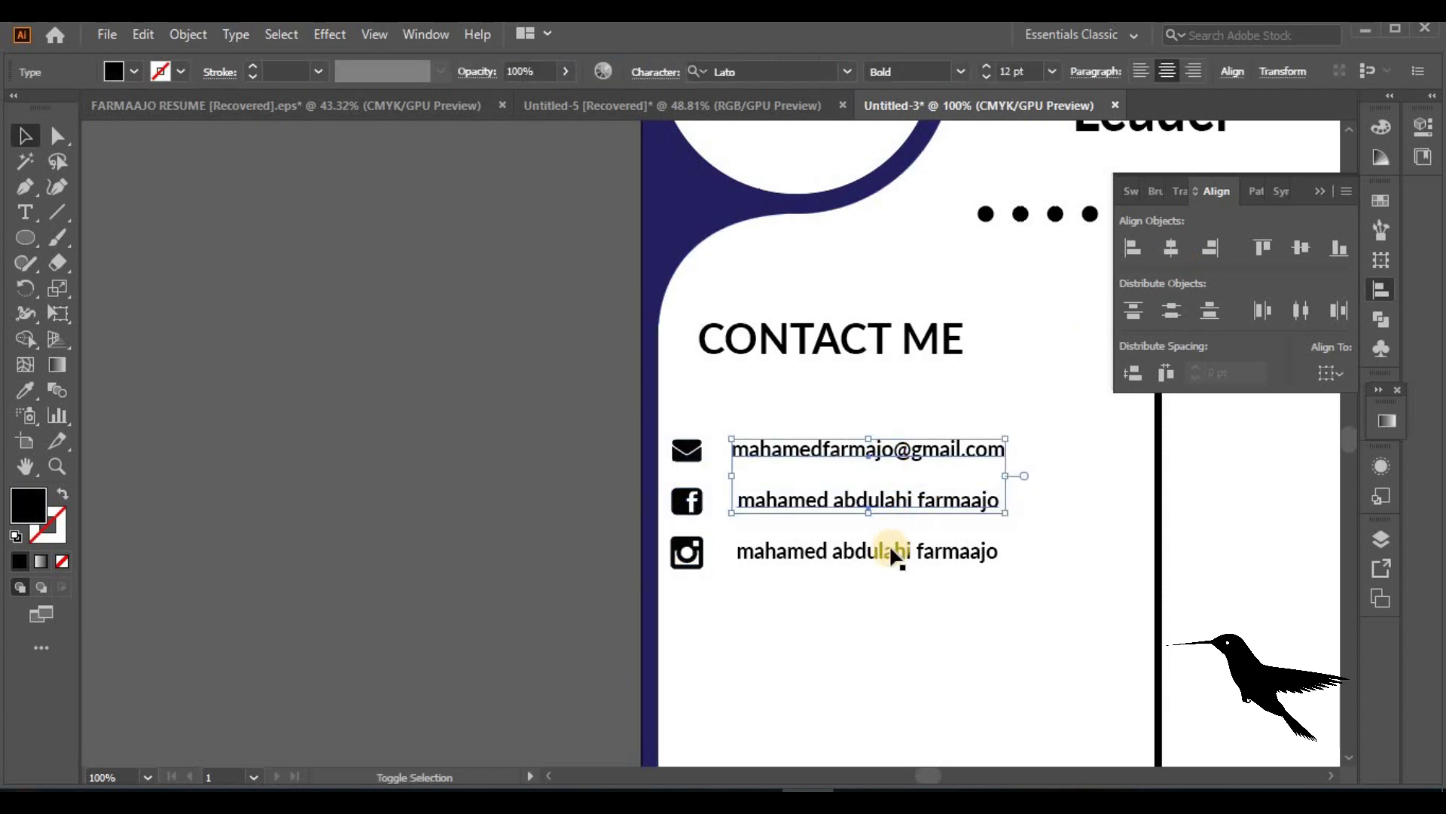
click(1167, 253)
click(518, 571)
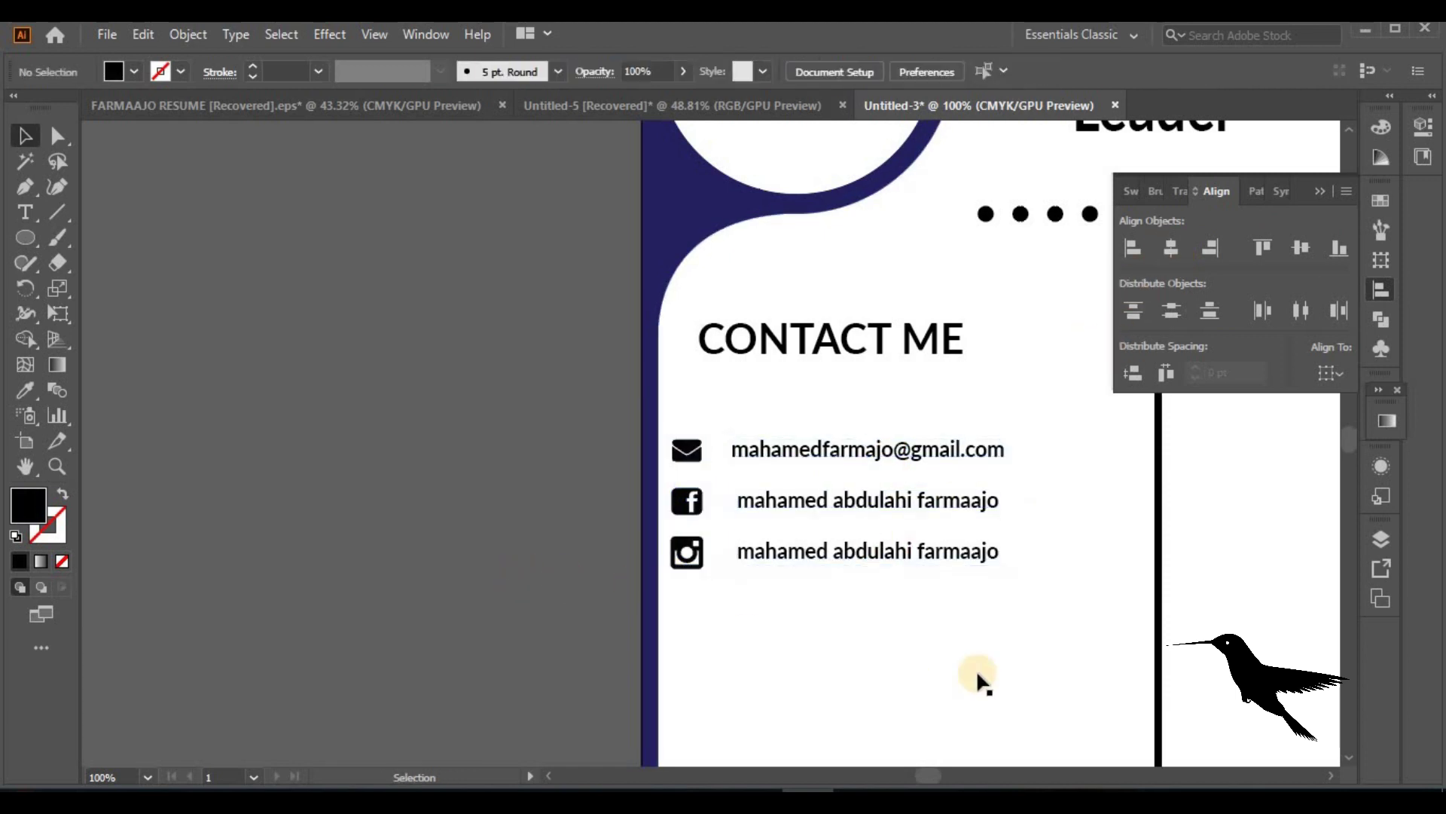
Move the CONTACT ME heading down to sit just above the email line
click(807, 456)
click(390, 527)
drag(820, 333, 818, 377)
Alt-drag a copy of CONTACT ME below the contacts and retype it as 'languages'
click(436, 436)
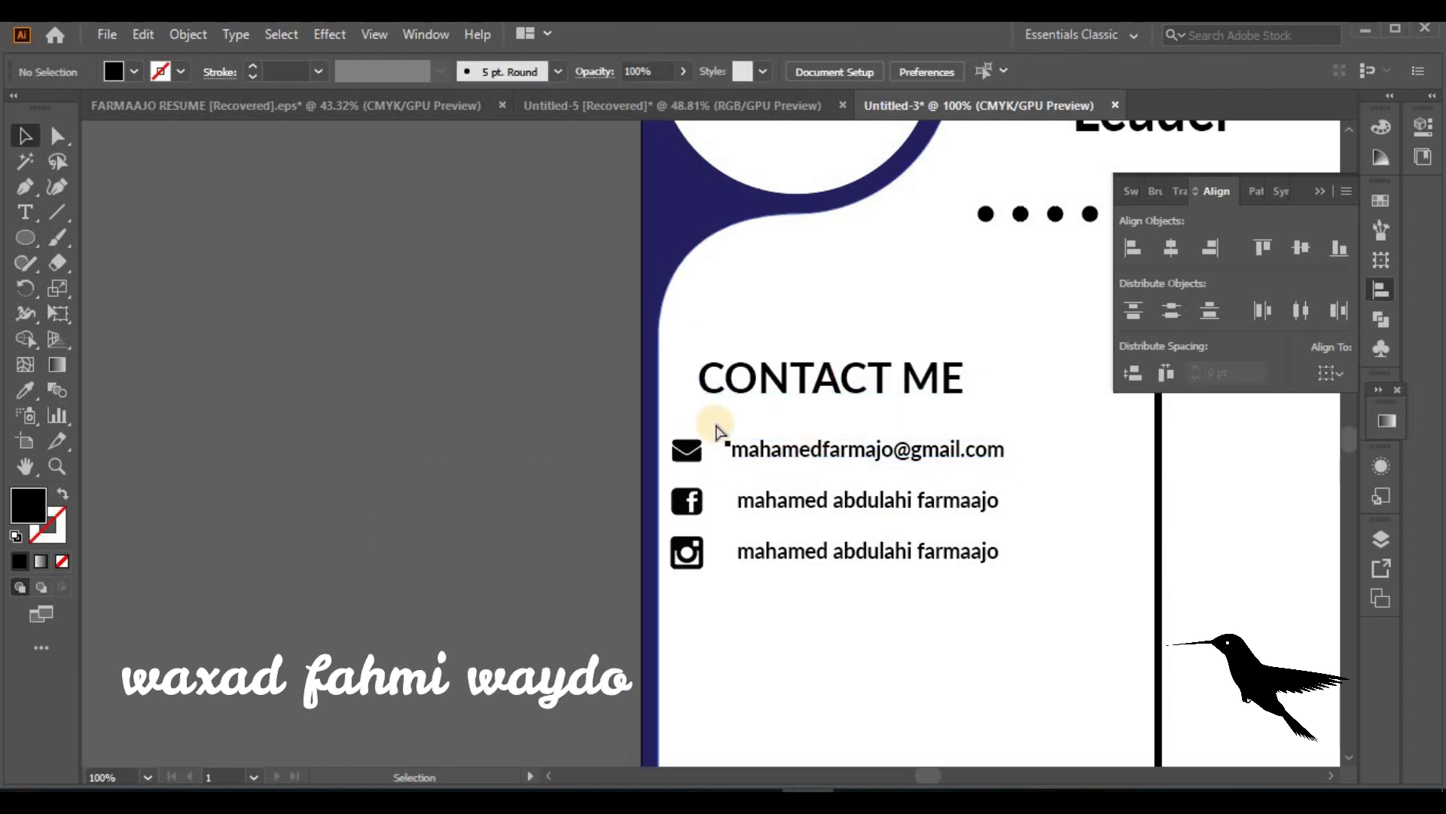
scroll(716, 428, down, 4)
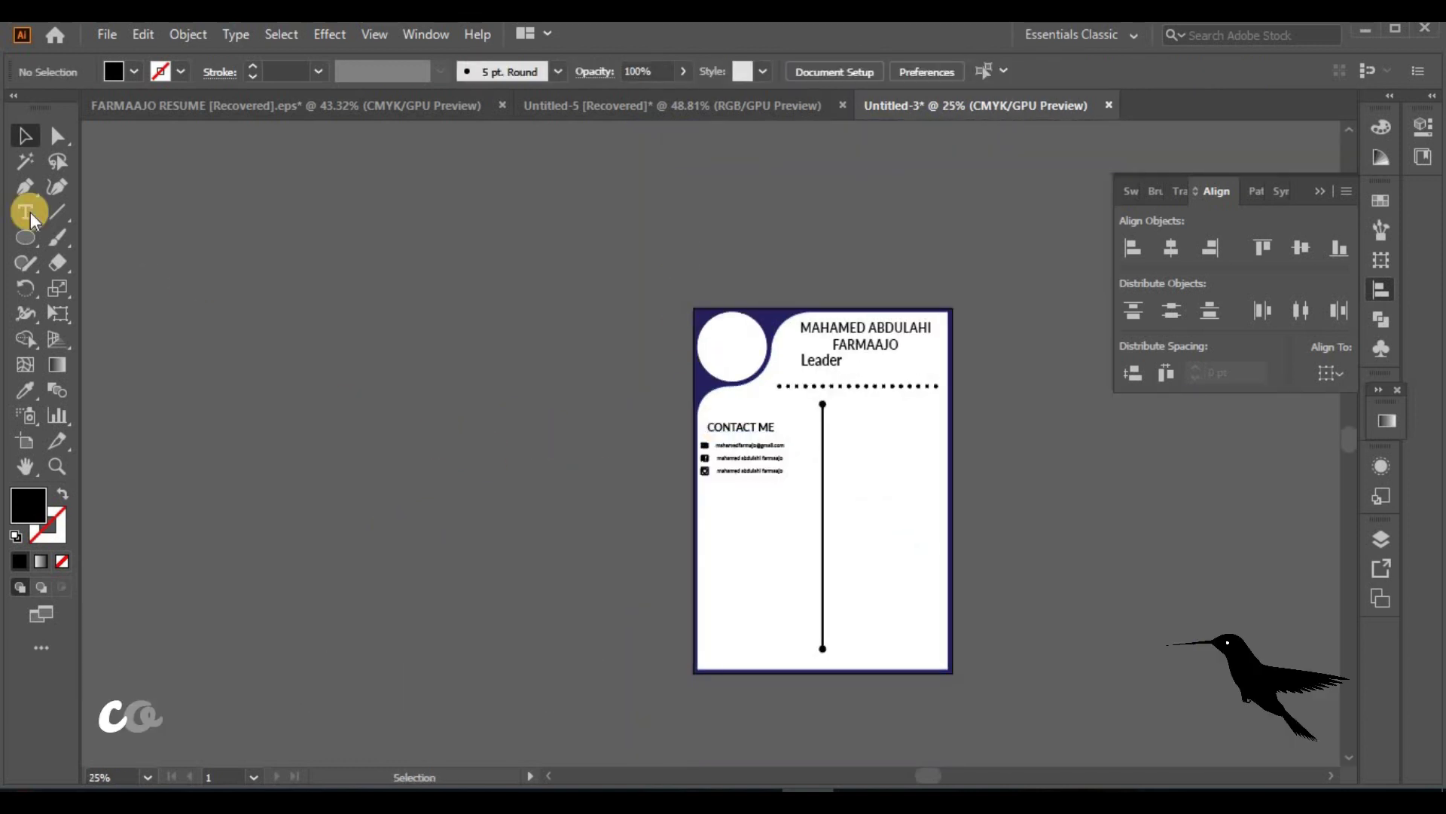
click(25, 212)
click(722, 520)
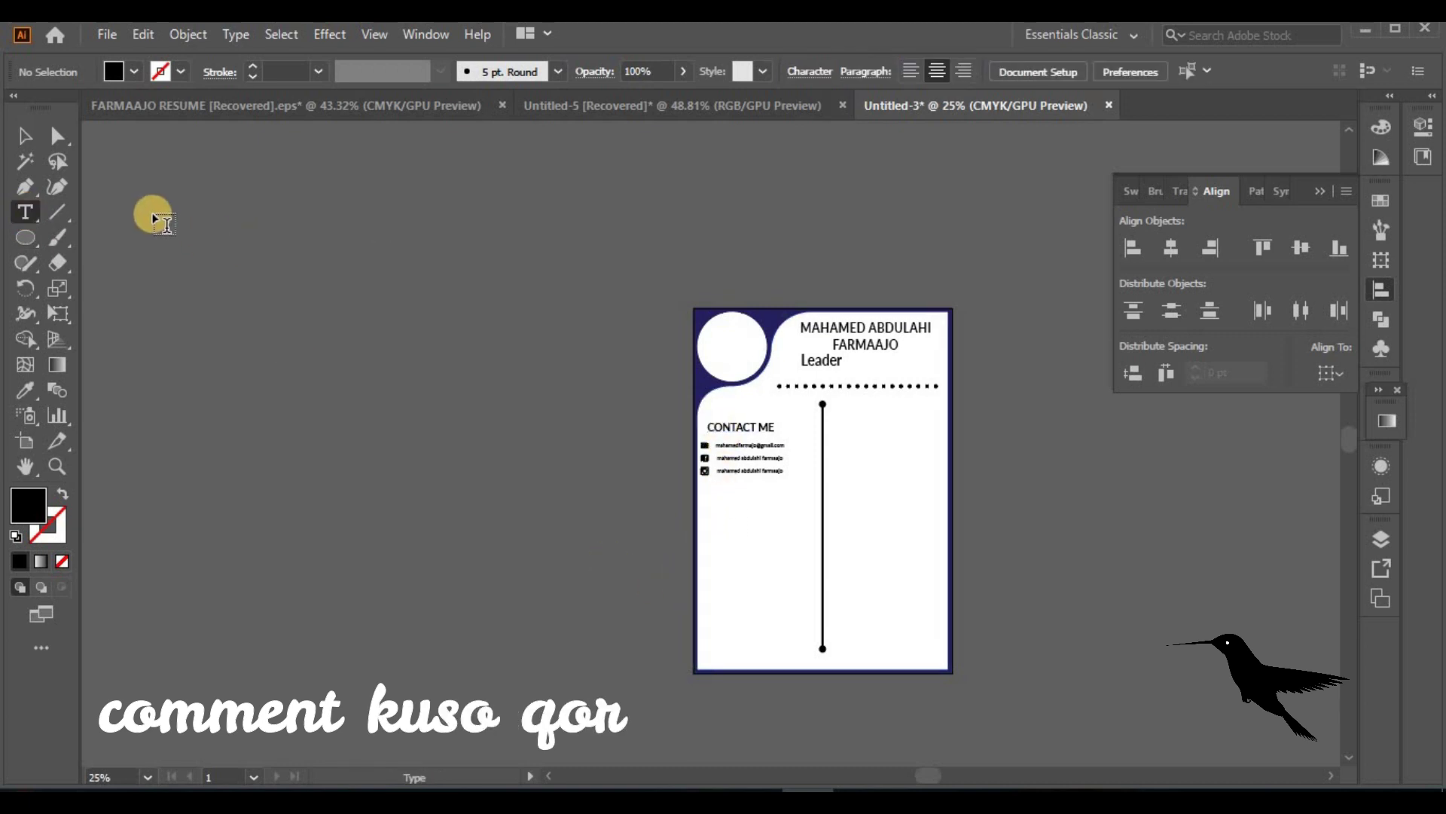
click(28, 138)
alt+shift+drag(762, 431, 763, 505)
double_click(744, 498)
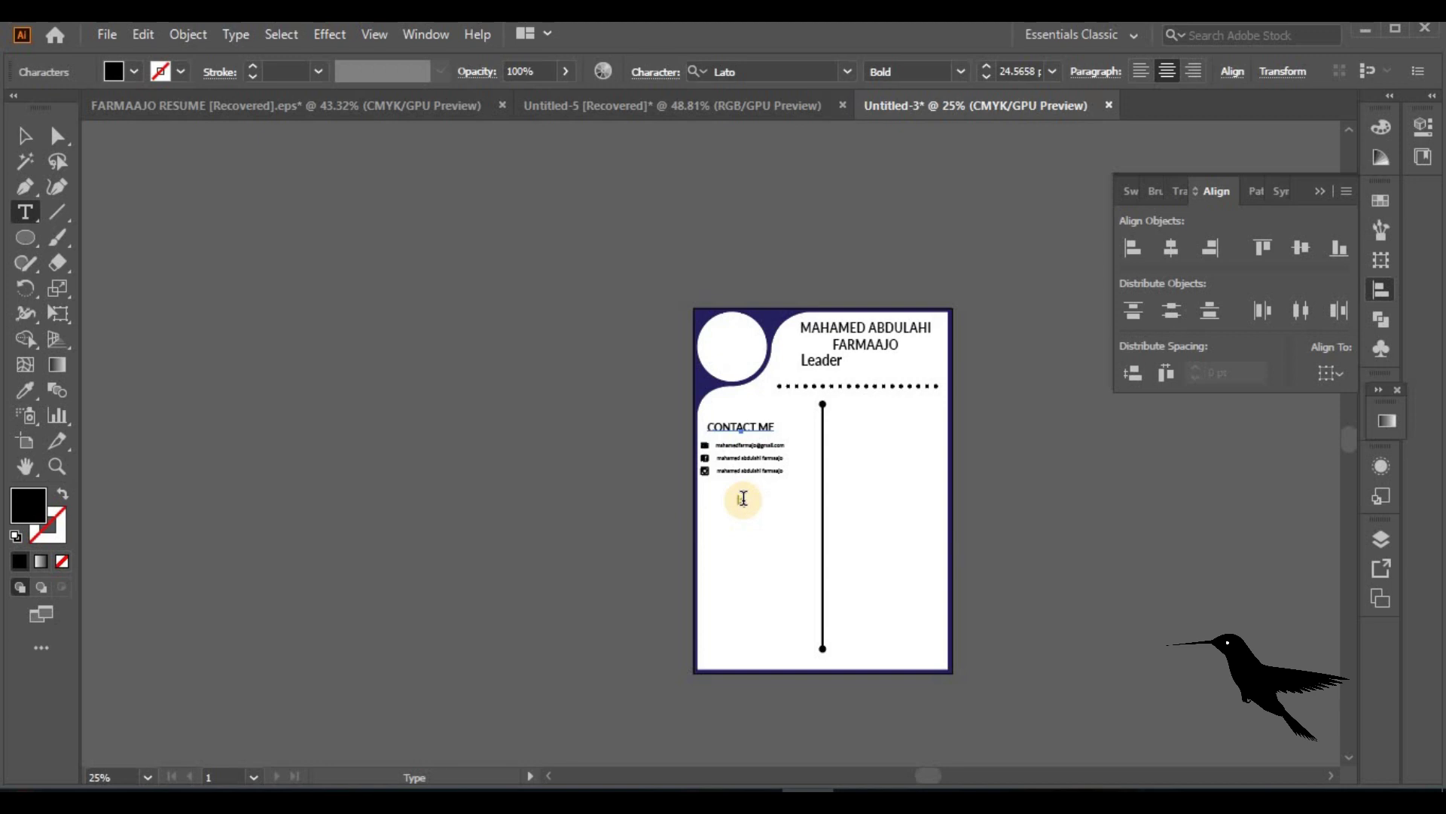
text(languages)
click(23, 137)
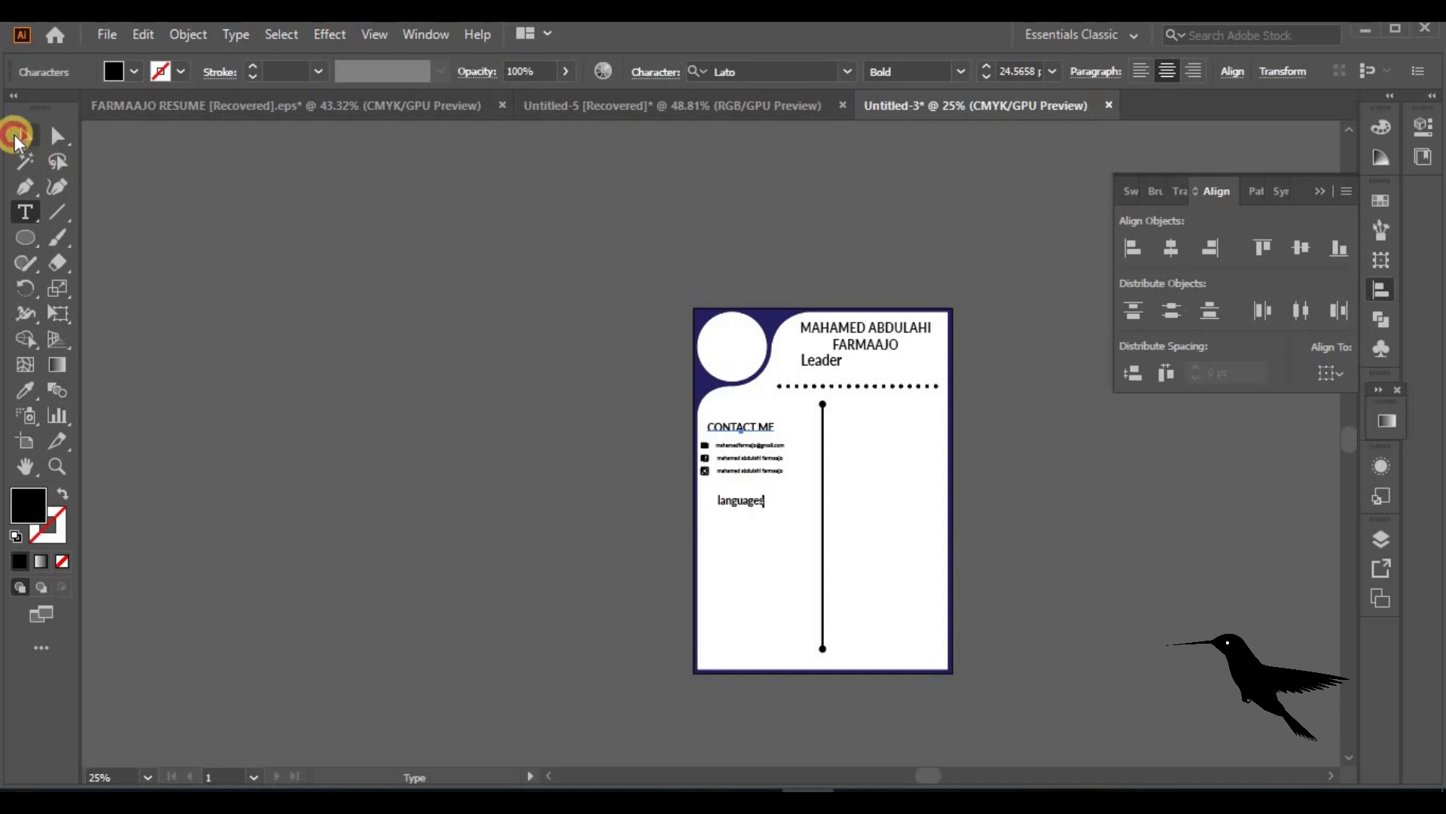
Change the heading to uppercase LANGUAGES and nudge it up slightly
key(ctrl+=)
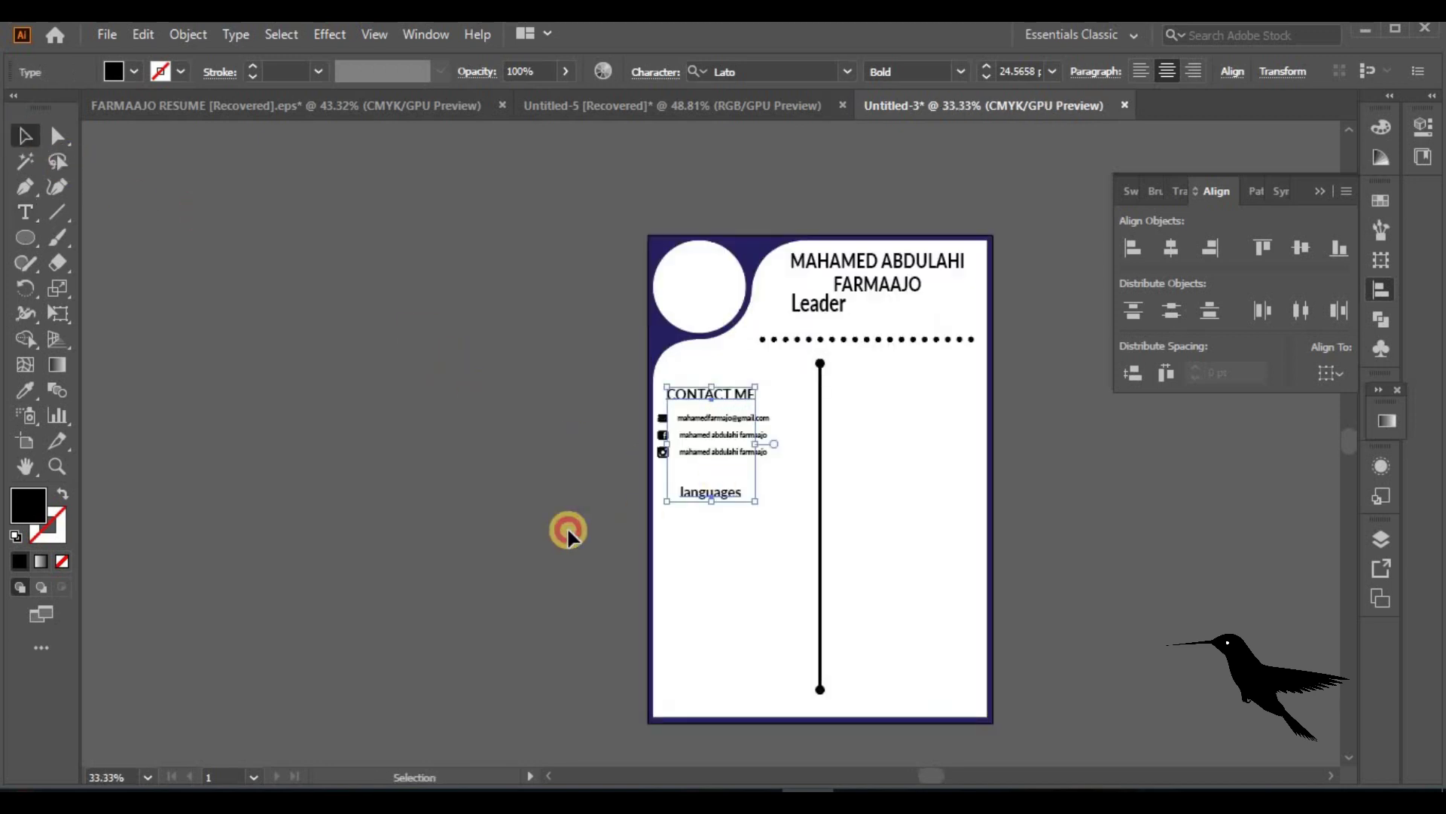
click(237, 36)
mouse_move(468, 364)
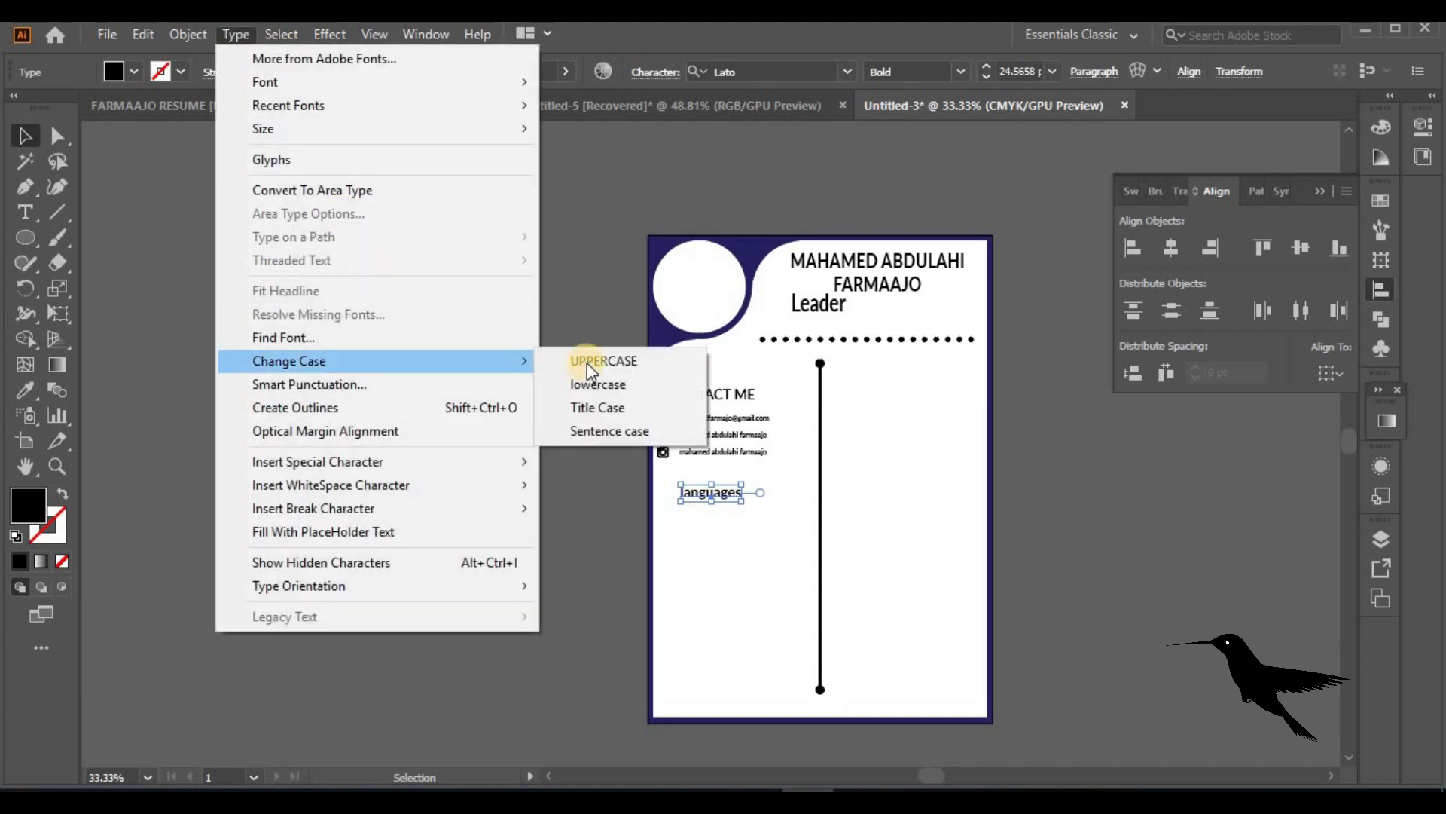
click(592, 365)
click(654, 513)
drag(735, 499, 735, 487)
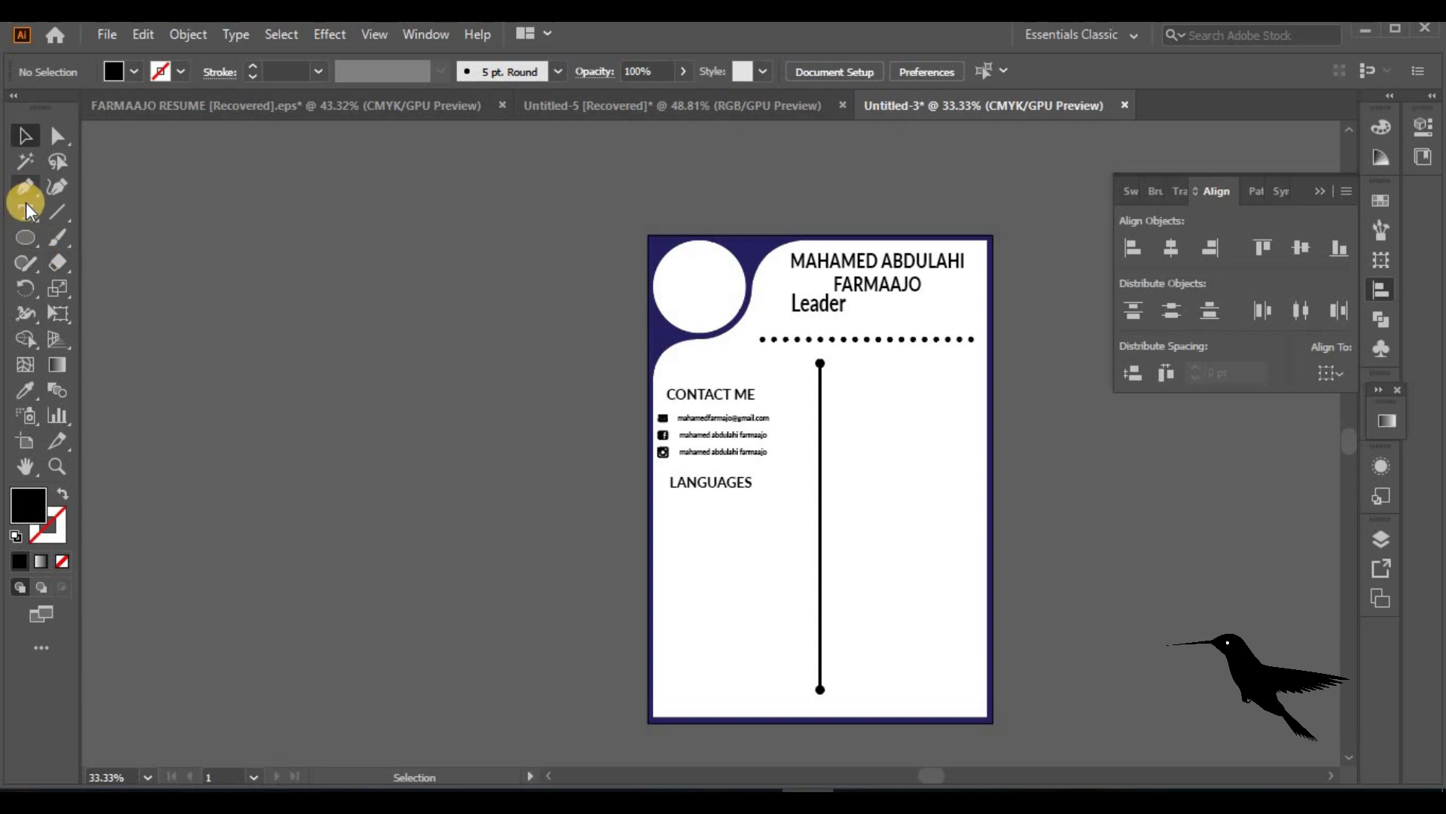
Draw a thin black bar below the LANGUAGES heading
drag(37, 242, 105, 236)
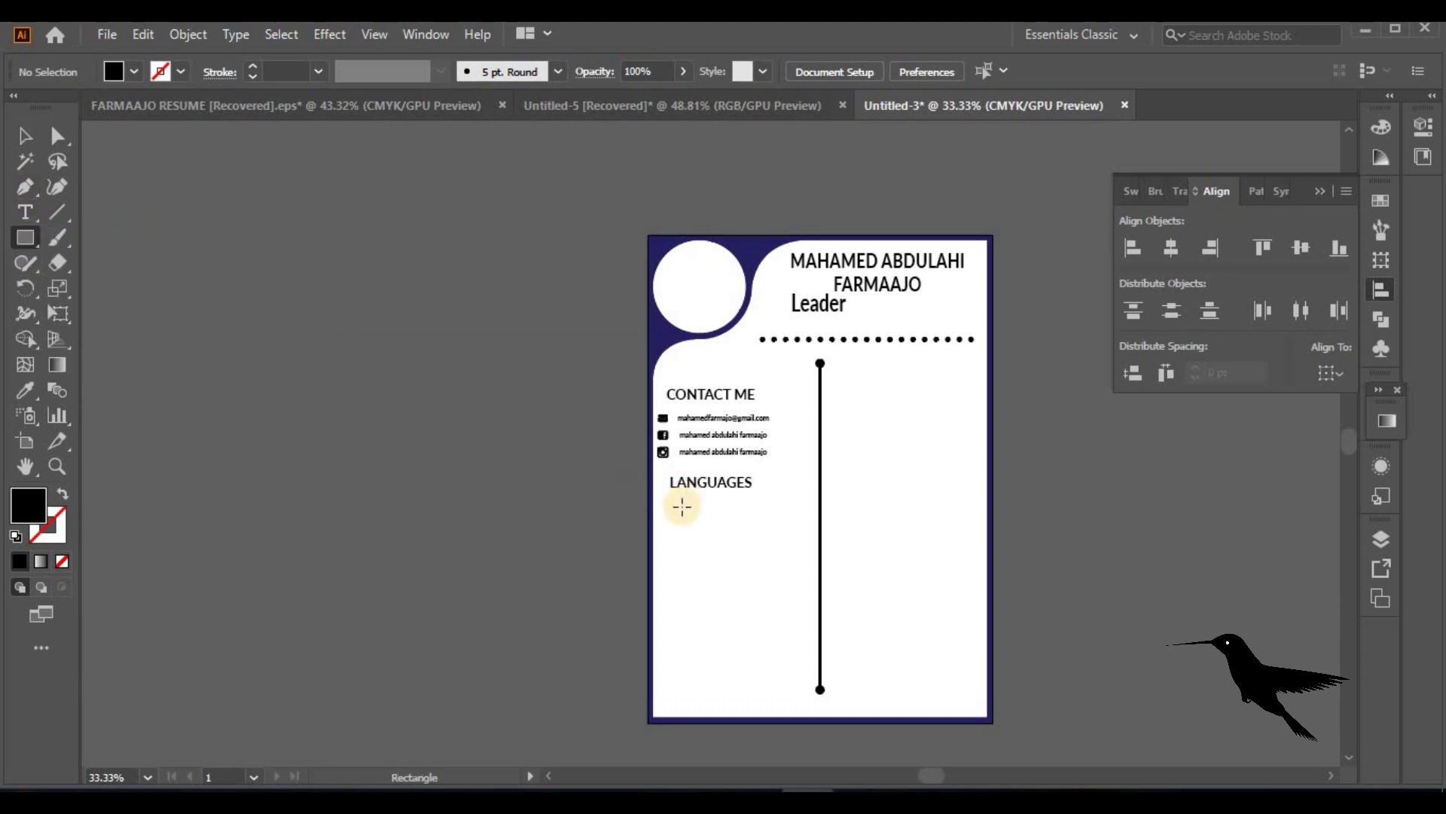
drag(711, 508, 810, 520)
key(v)
key(ctrl+1)
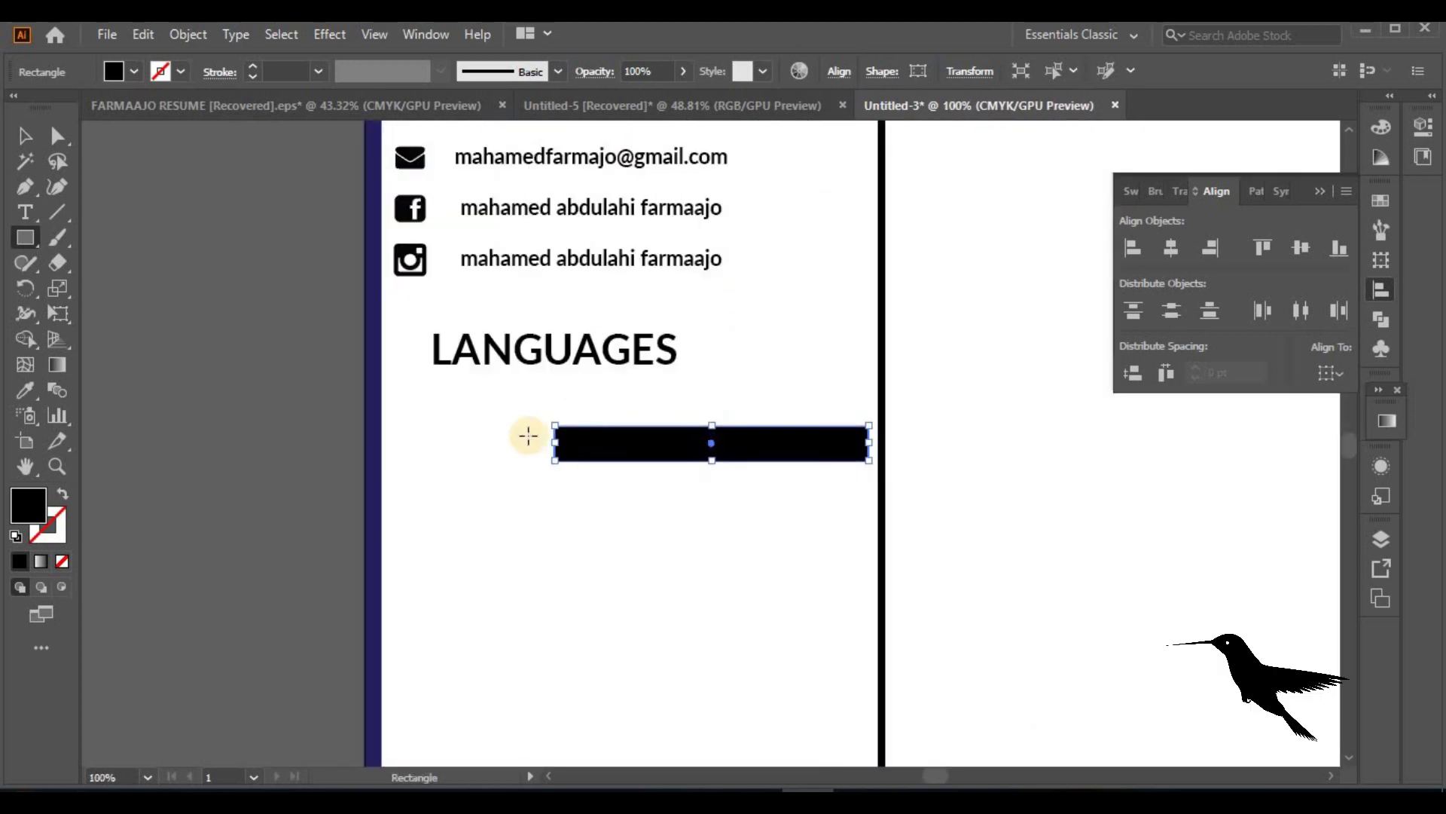
drag(553, 446, 526, 443)
drag(694, 461, 693, 452)
Paste a copy of the bar in place and fill it navy blue
click(143, 34)
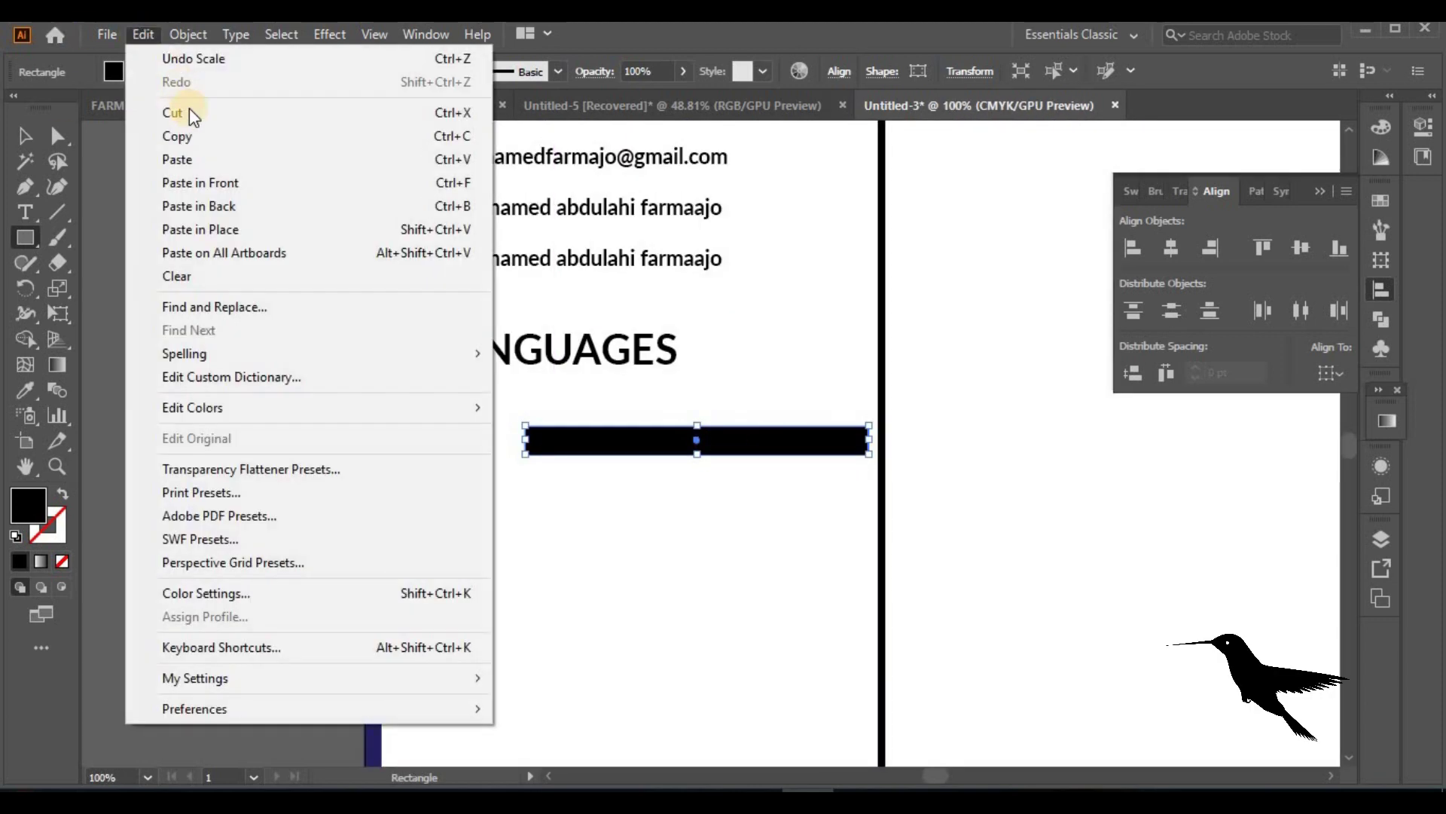
click(181, 136)
click(143, 34)
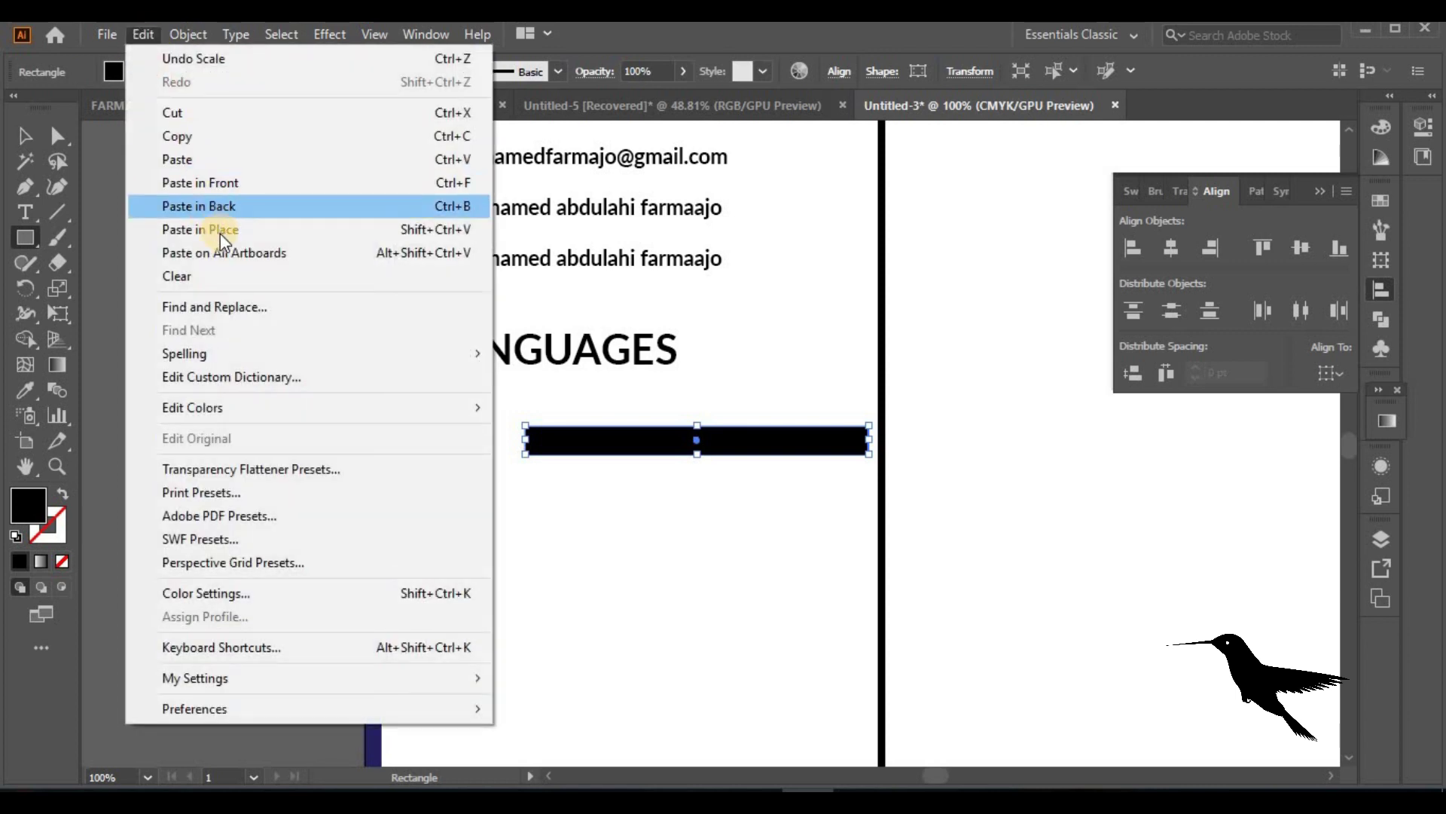
click(220, 230)
drag(869, 439, 552, 435)
key(ctrl+z)
click(137, 73)
click(43, 107)
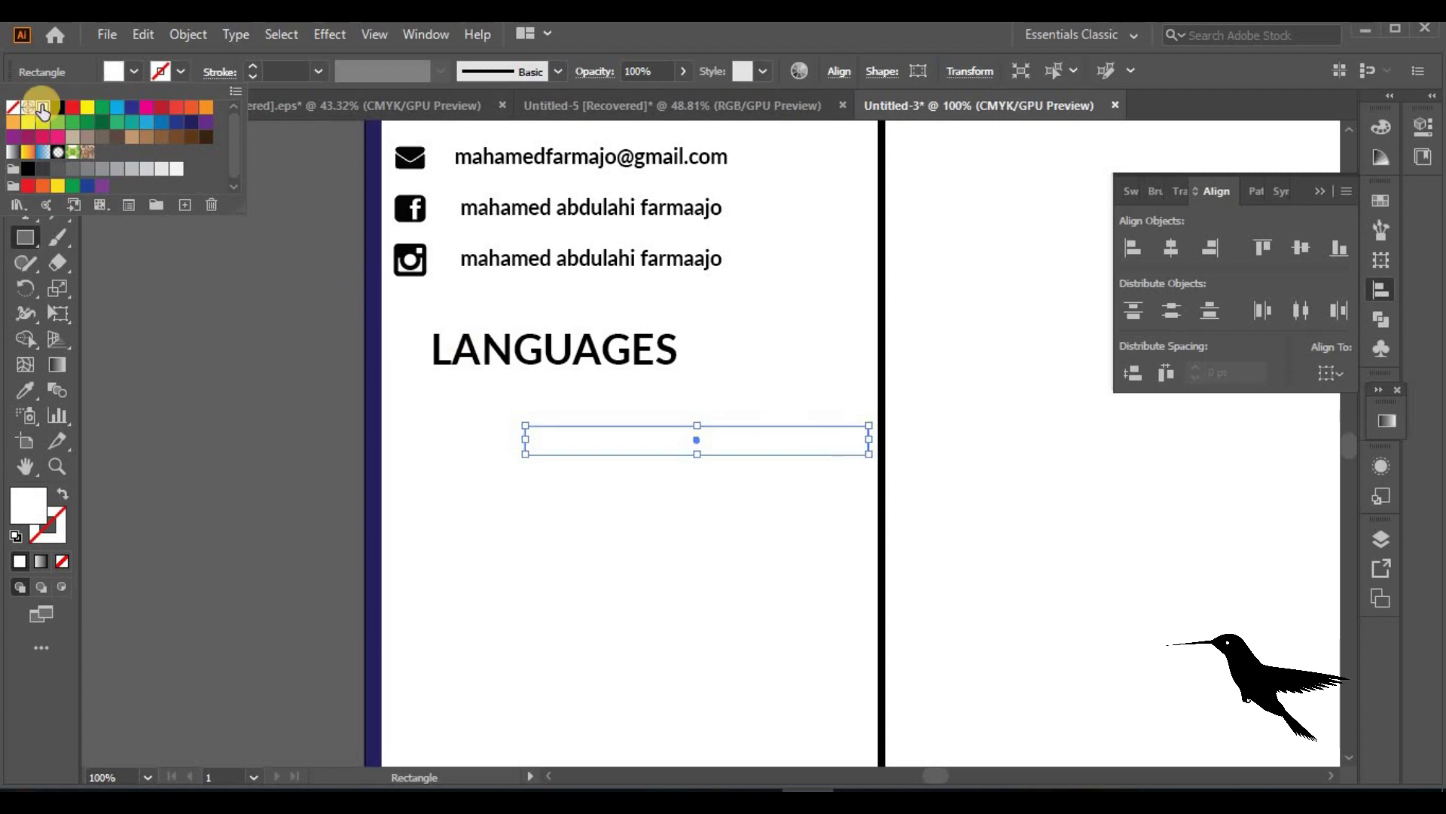
click(131, 107)
click(872, 443)
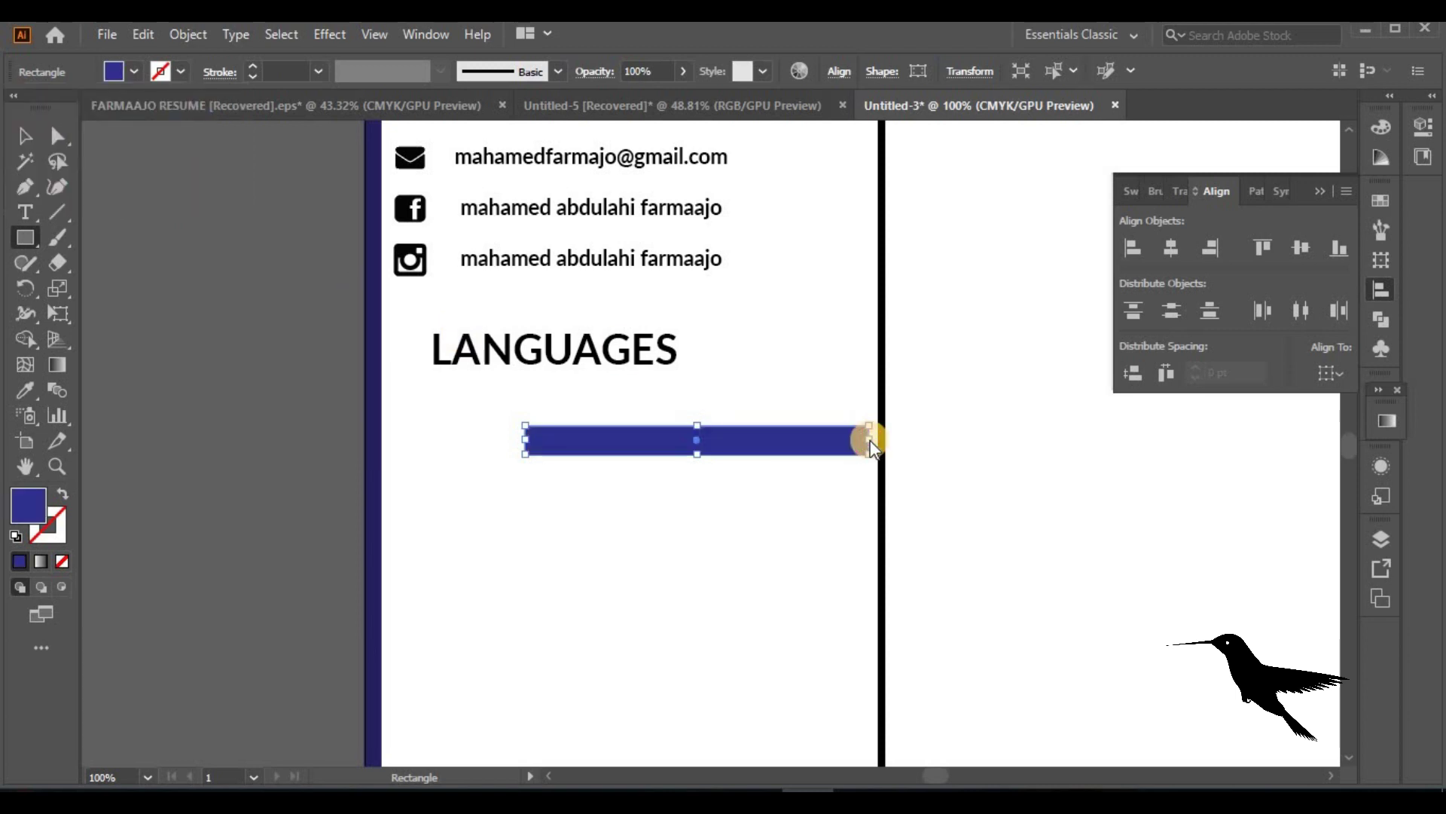
Shorten the navy bar so part of the black bar shows beneath it
drag(870, 440, 828, 439)
click(26, 137)
click(206, 468)
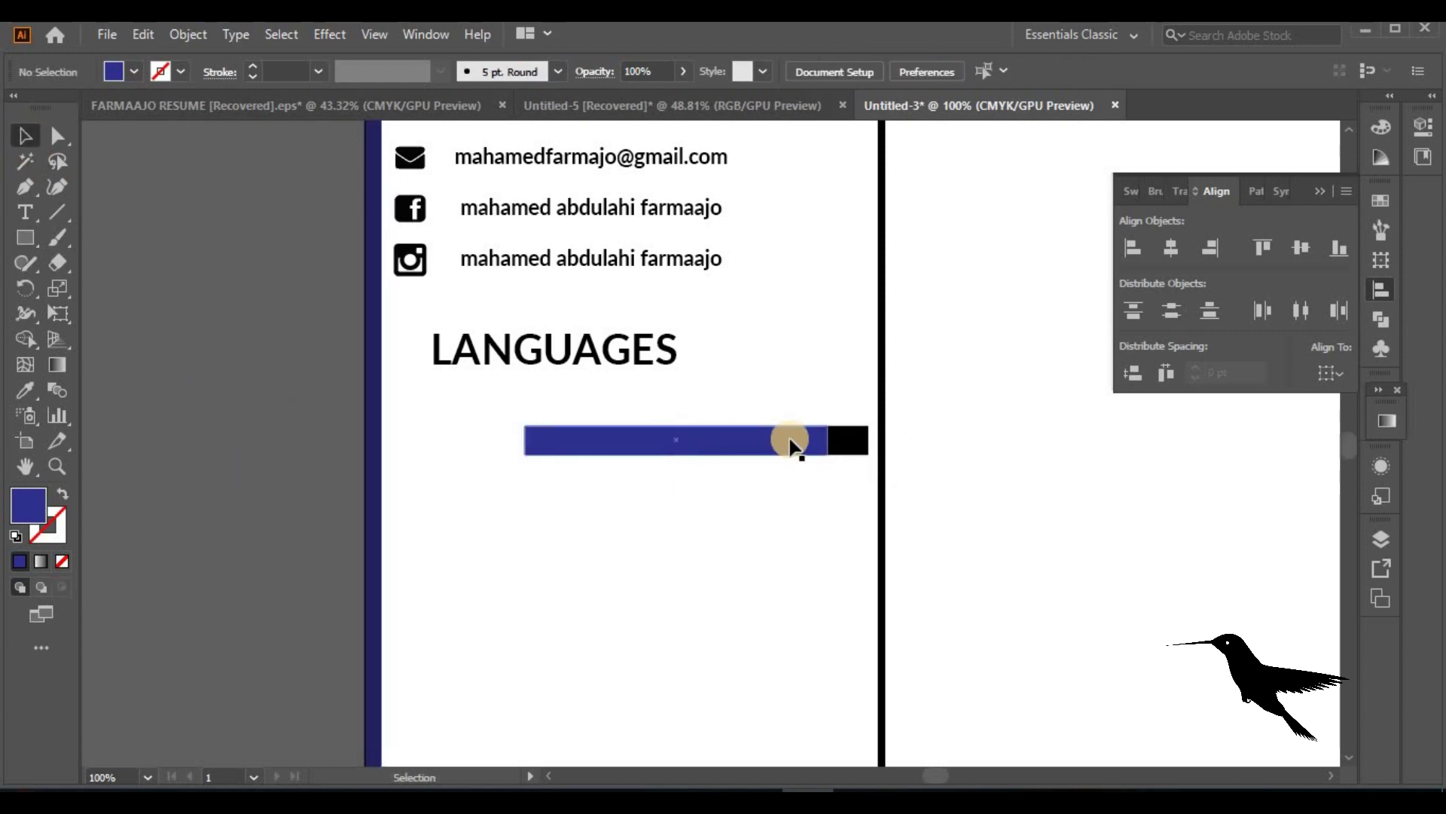
click(851, 442)
mouse_move(794, 449)
mouse_down()
mouse_move(842, 445)
mouse_move(791, 444)
mouse_up()
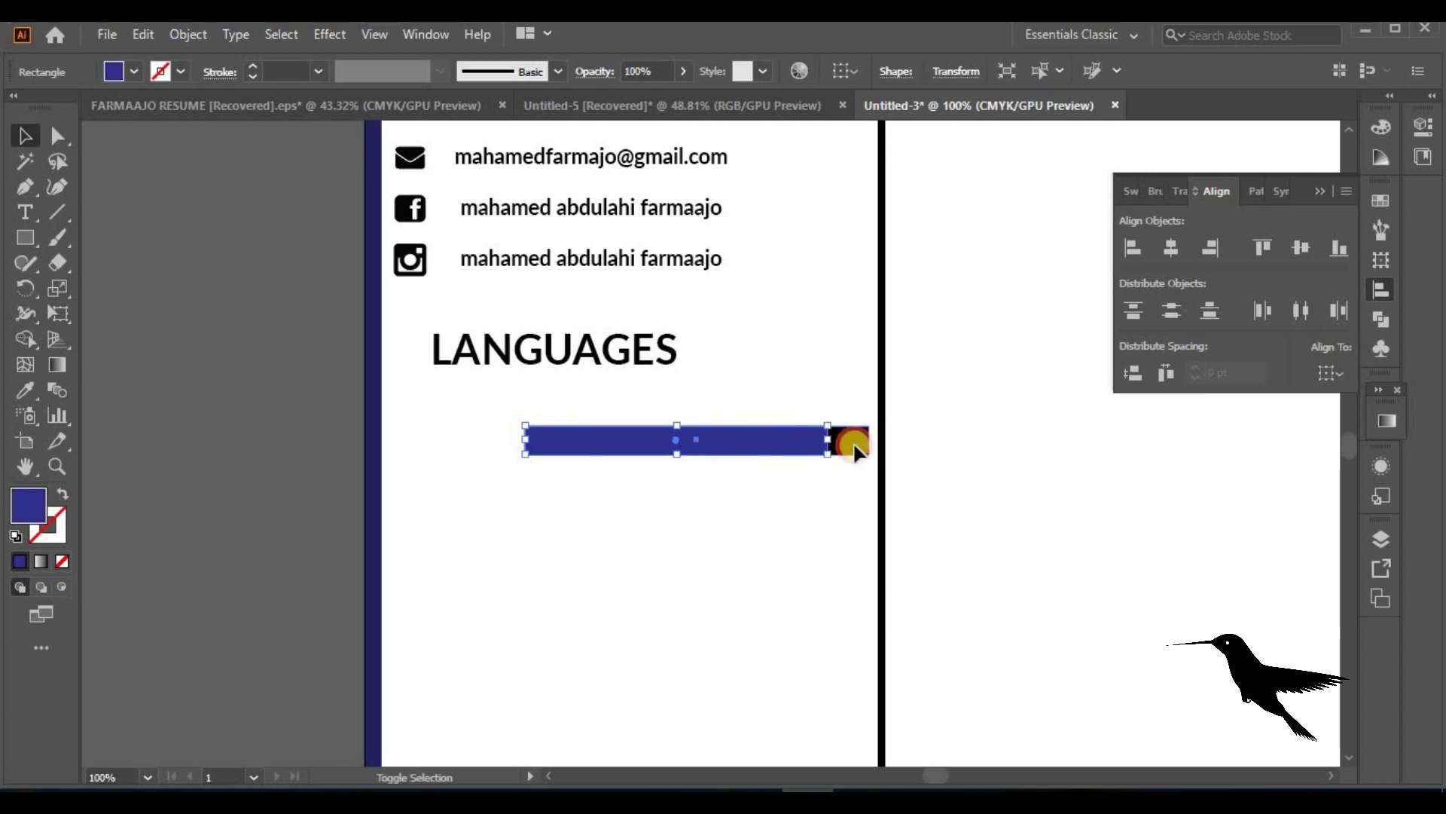
Copy the bar pair down into four rows and set each navy bar to a different length
drag(854, 448, 850, 611)
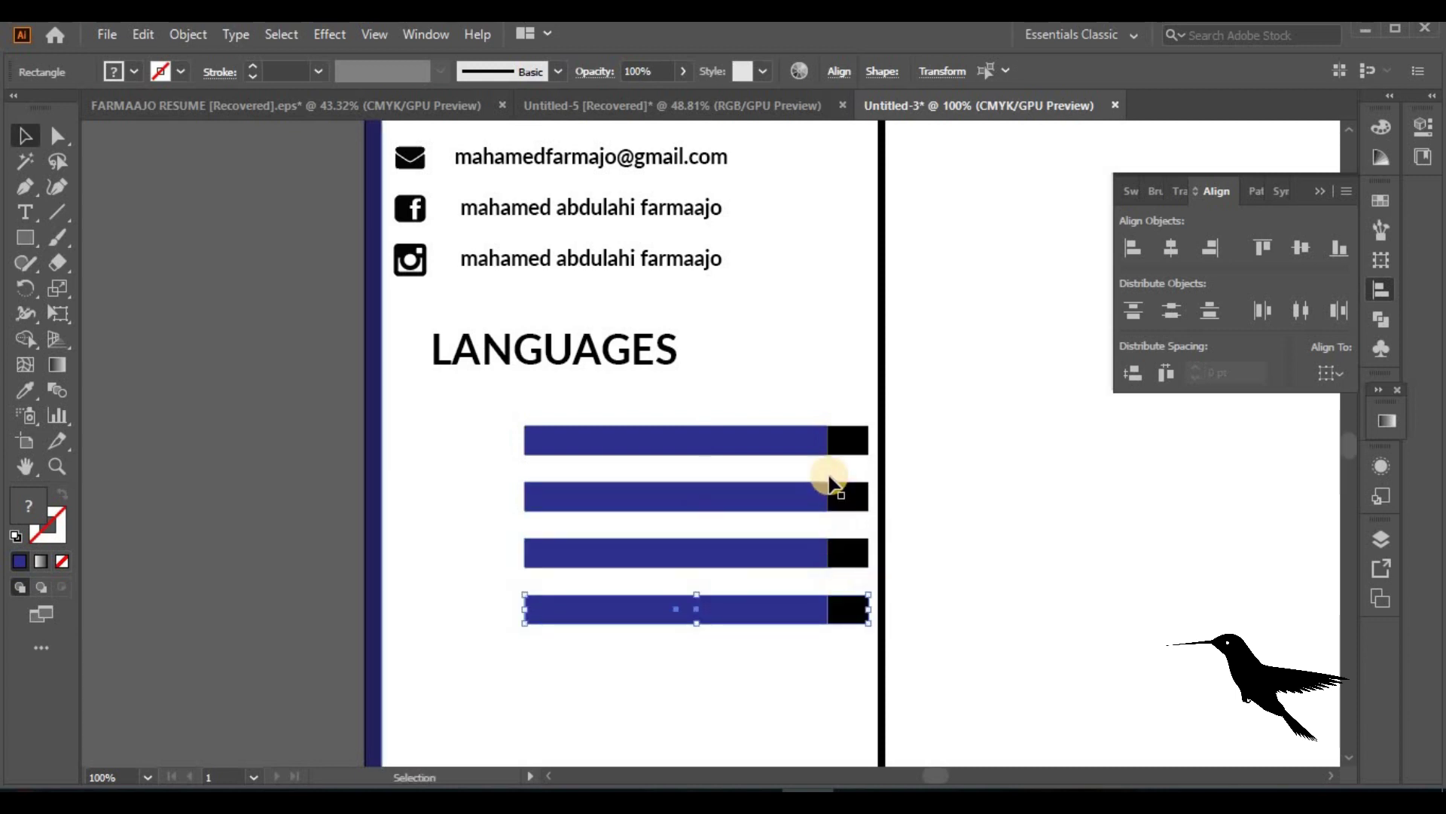
click(837, 449)
click(833, 497)
mouse_move(832, 497)
mouse_down()
mouse_move(739, 494)
mouse_move(853, 496)
mouse_up()
click(820, 555)
drag(825, 553, 734, 552)
click(832, 608)
drag(828, 609, 666, 609)
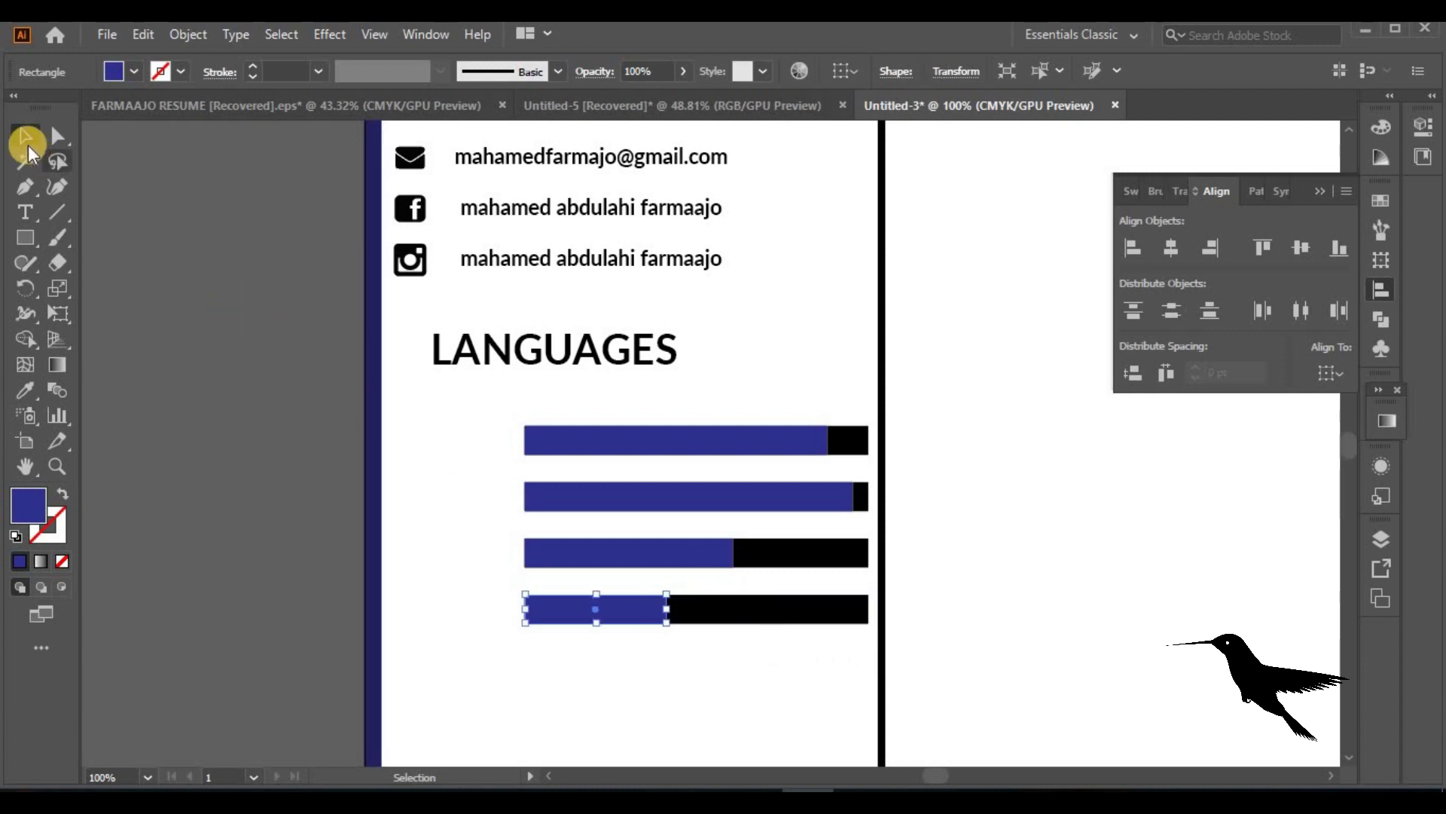
click(230, 345)
Add a Somali label left of the first bar and enlarge it into place
click(24, 213)
click(398, 428)
text(A)
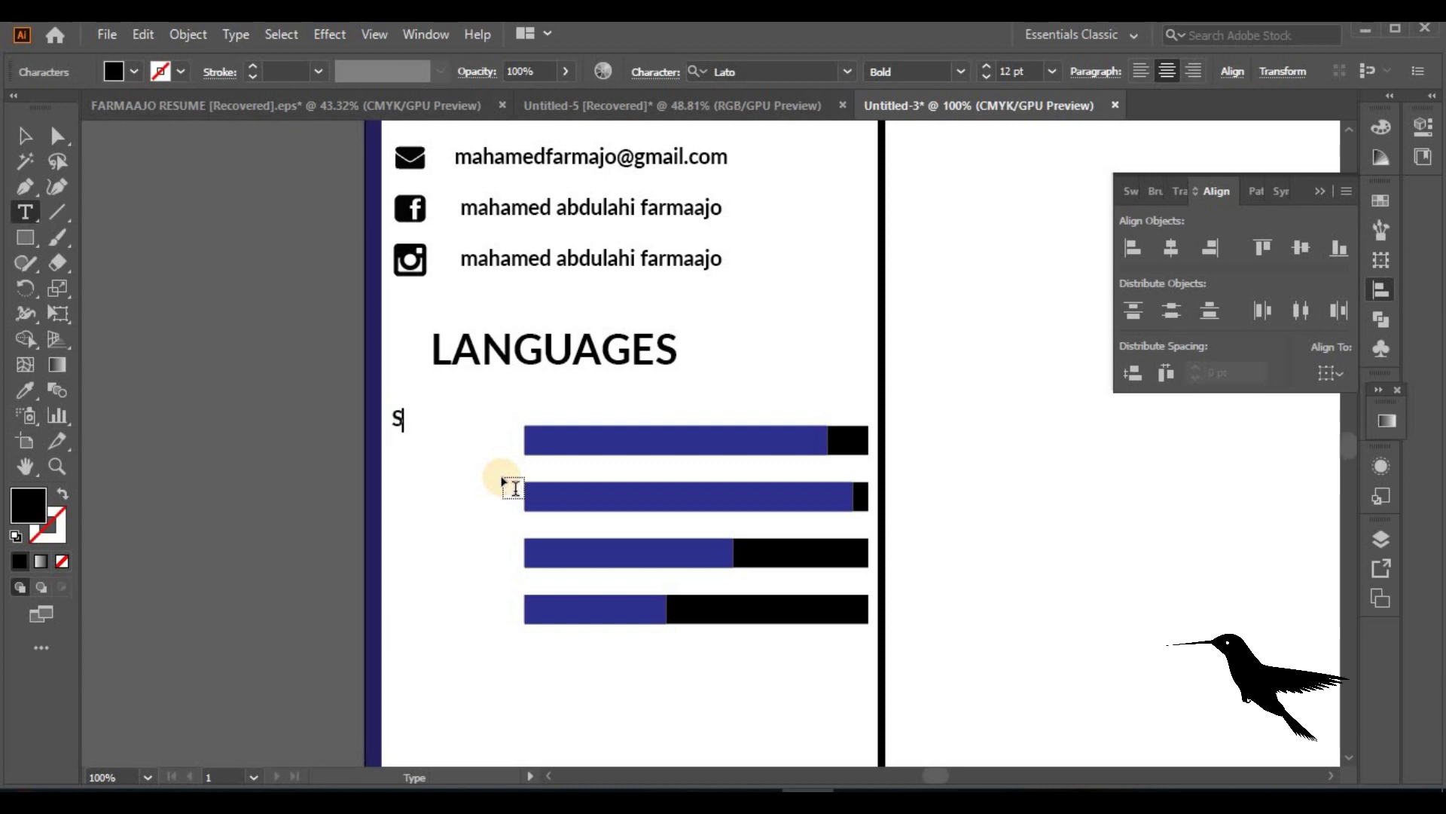
click(24, 136)
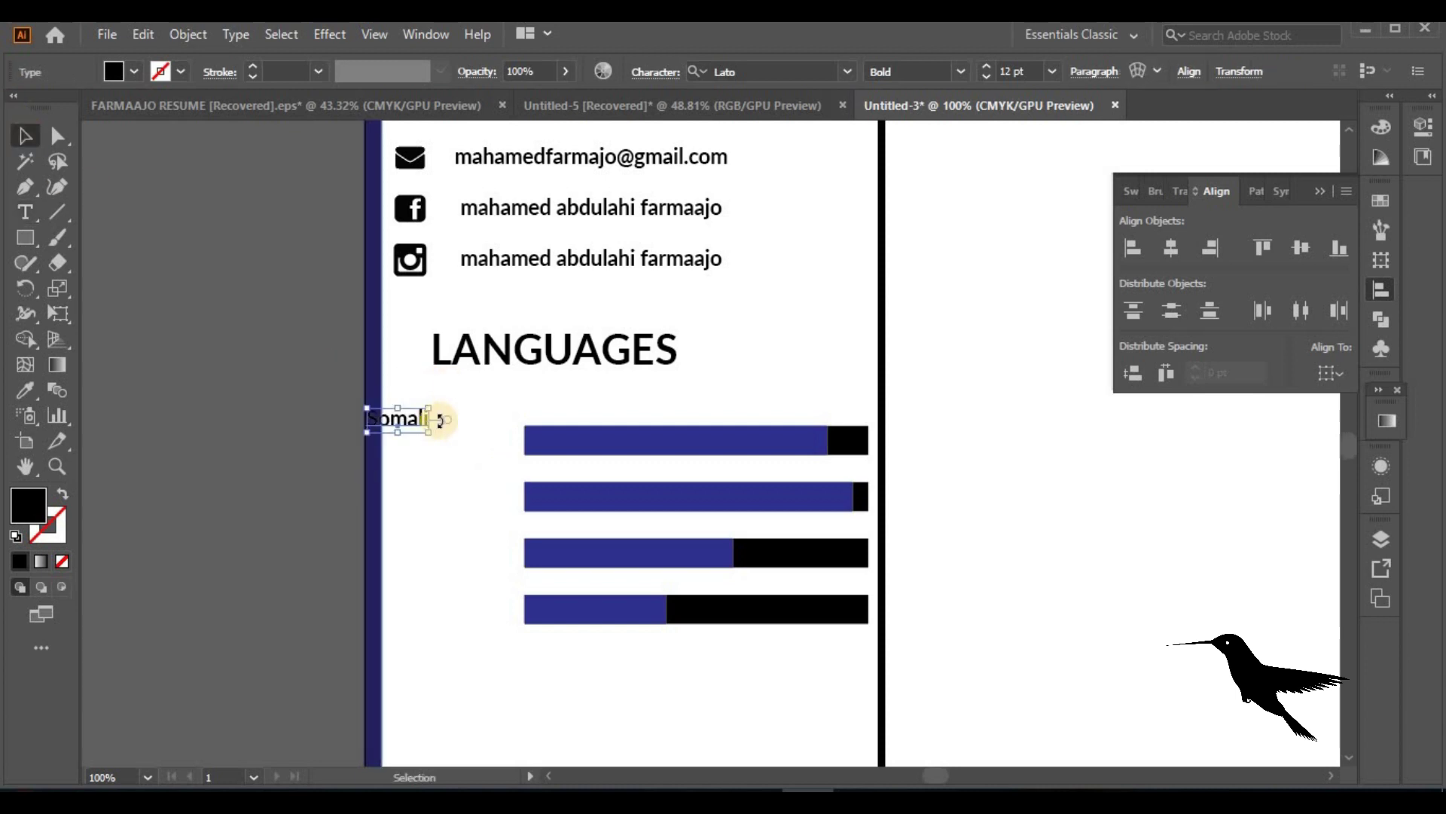
drag(413, 418, 458, 499)
Retype the copied label as English and copy it down to the third bar
double_click(458, 500)
double_click(458, 499)
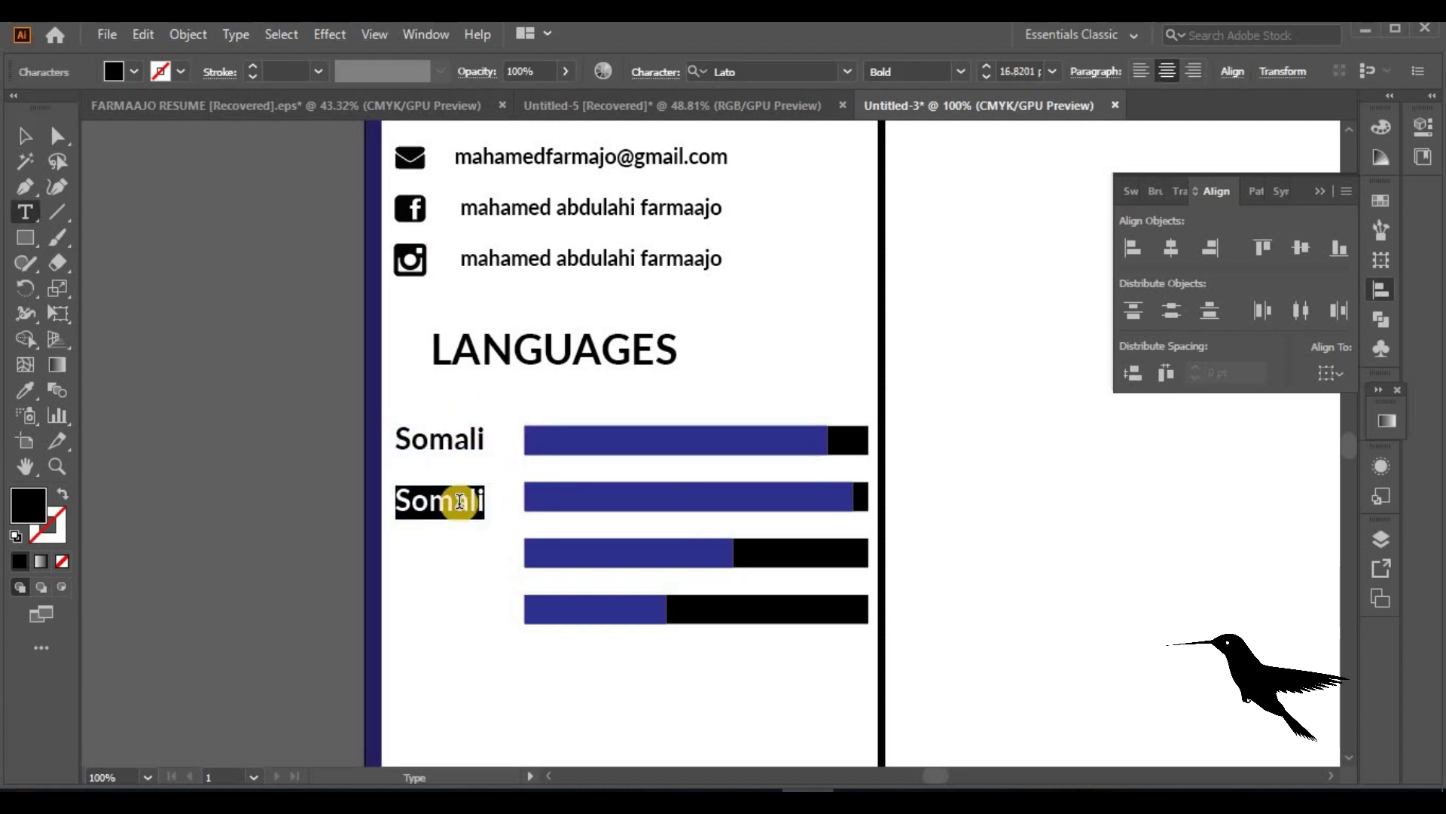
text(Engli)
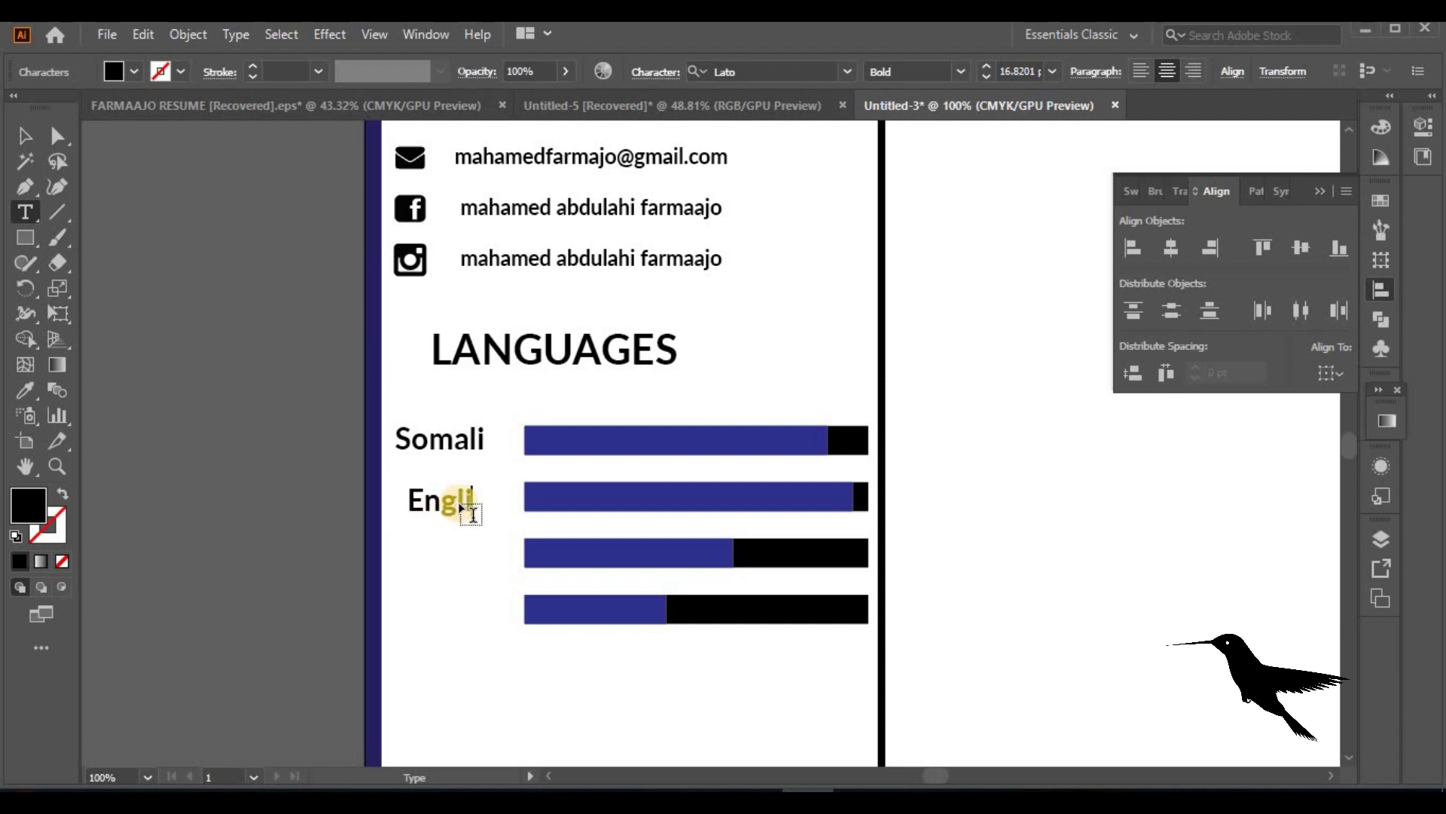
text(sh)
click(25, 136)
drag(467, 500, 468, 627)
Rename the third and fourth labels Arabic and Franch, then raise the Franch label slightly
double_click(455, 559)
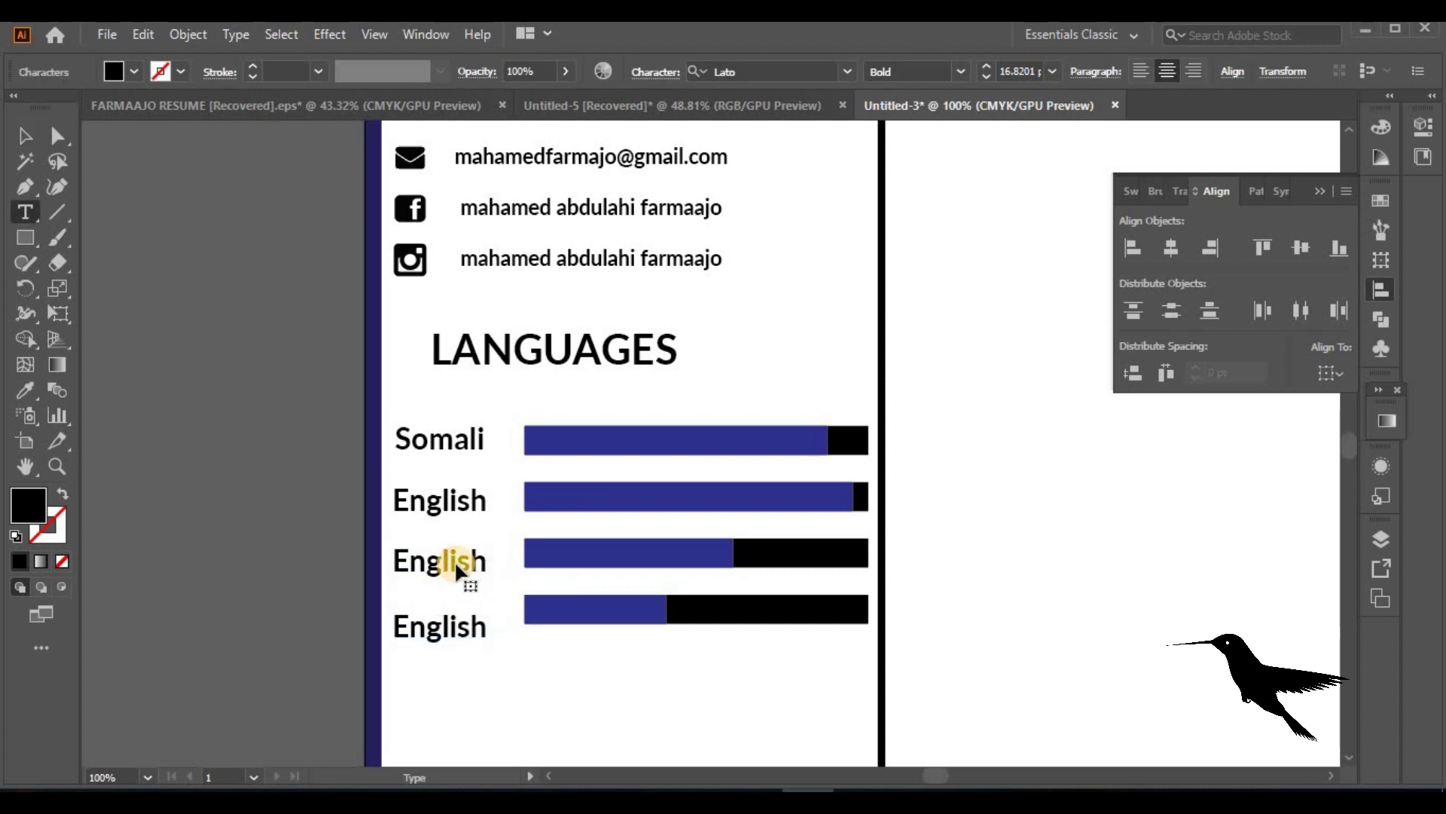
double_click(457, 562)
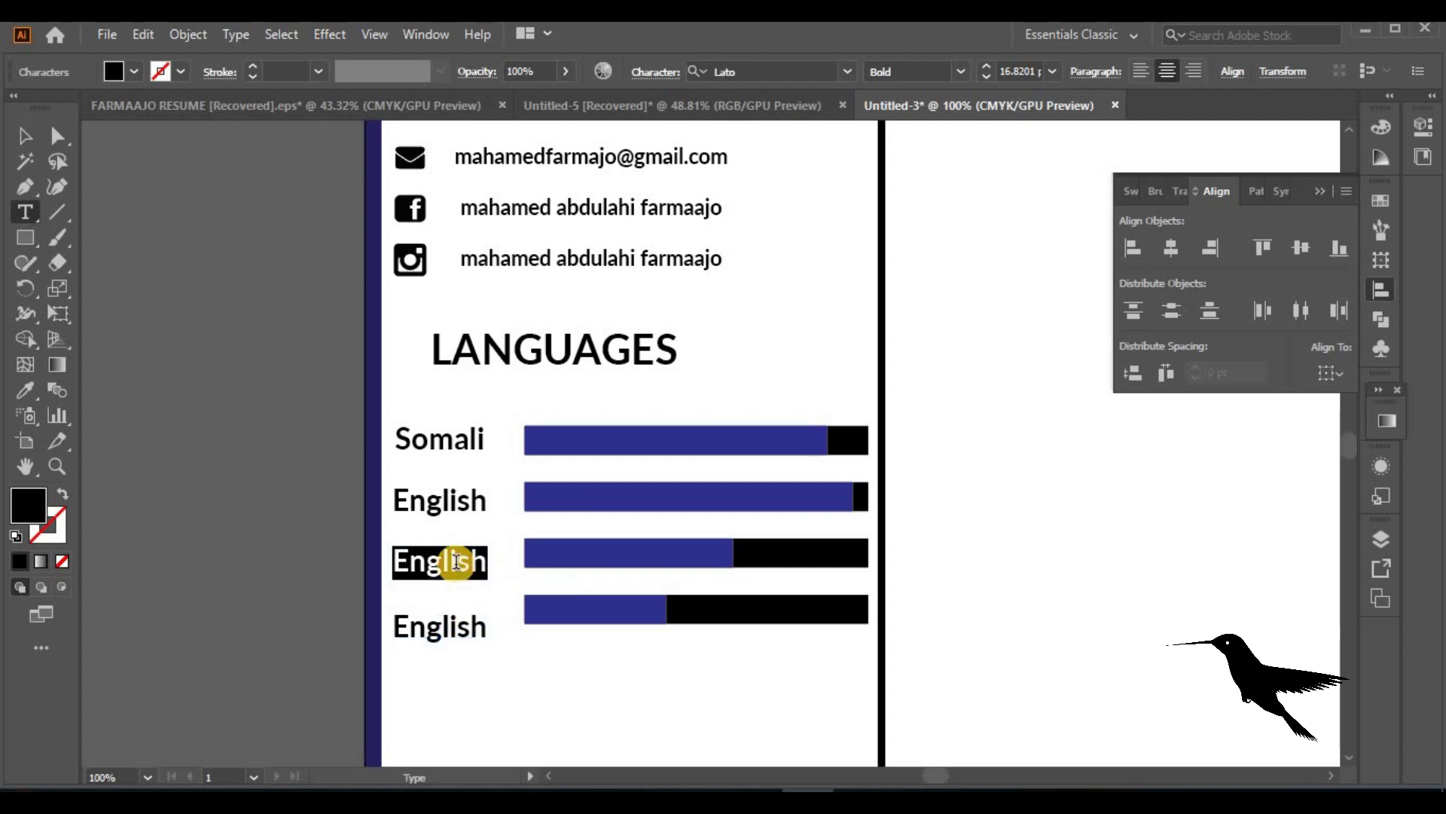
text(Arabiy)
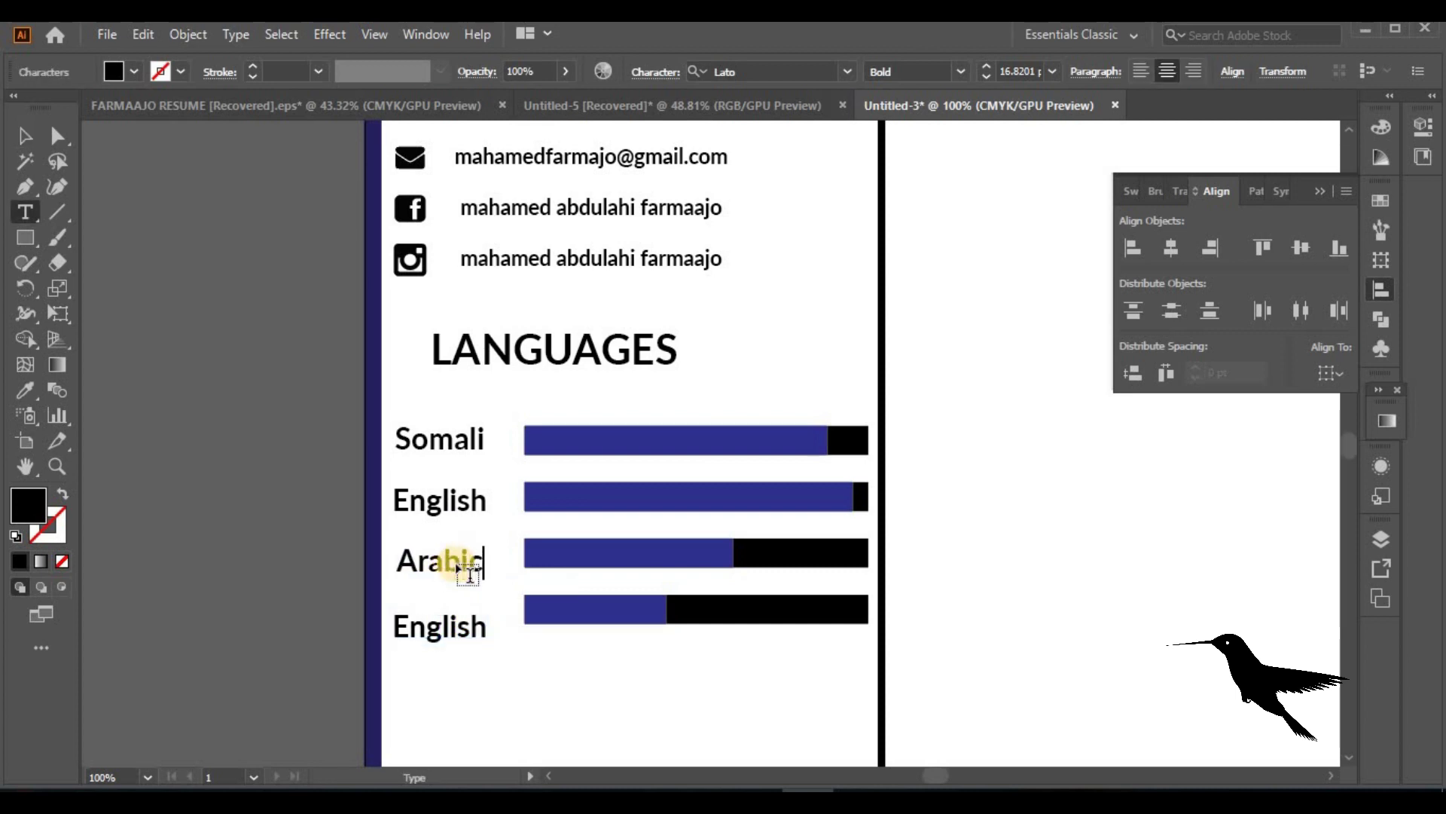
double_click(444, 624)
text(F)
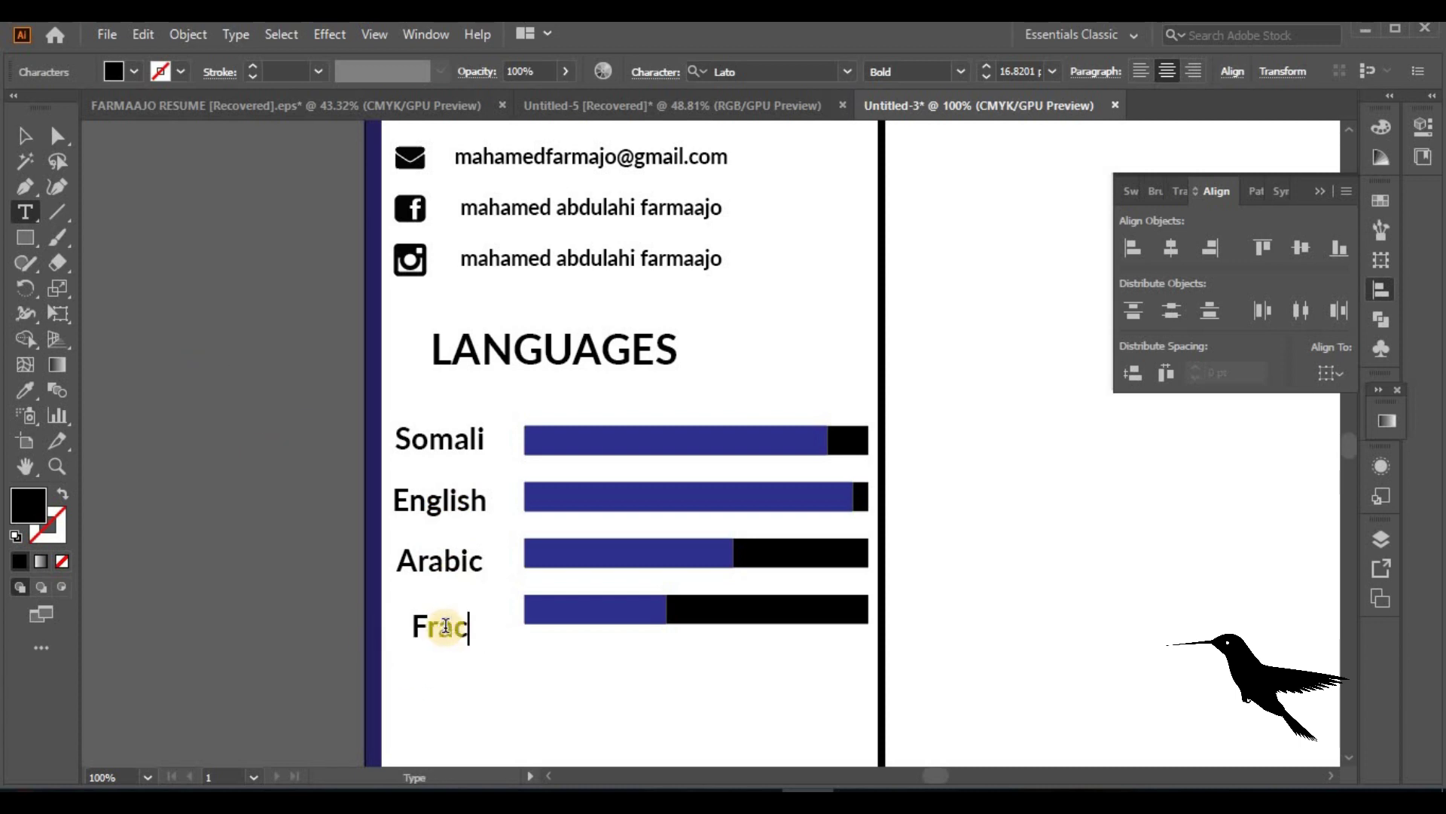
text(ranch)
click(27, 147)
drag(449, 639, 446, 609)
click(698, 613)
Vertically centre the Franch, Arabic, English and Somali labels on their bars
shift+click(455, 617)
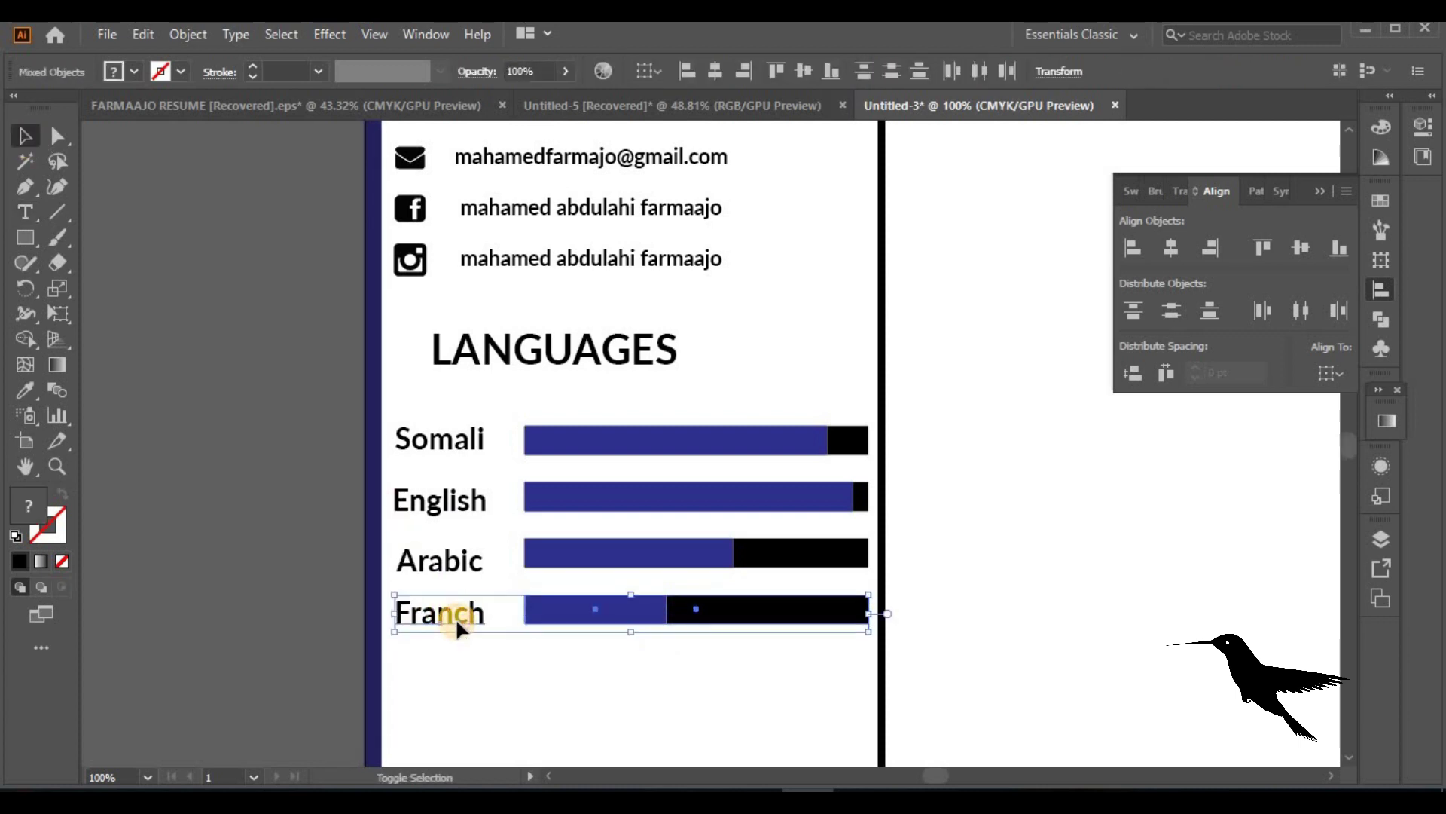
click(1301, 247)
click(748, 557)
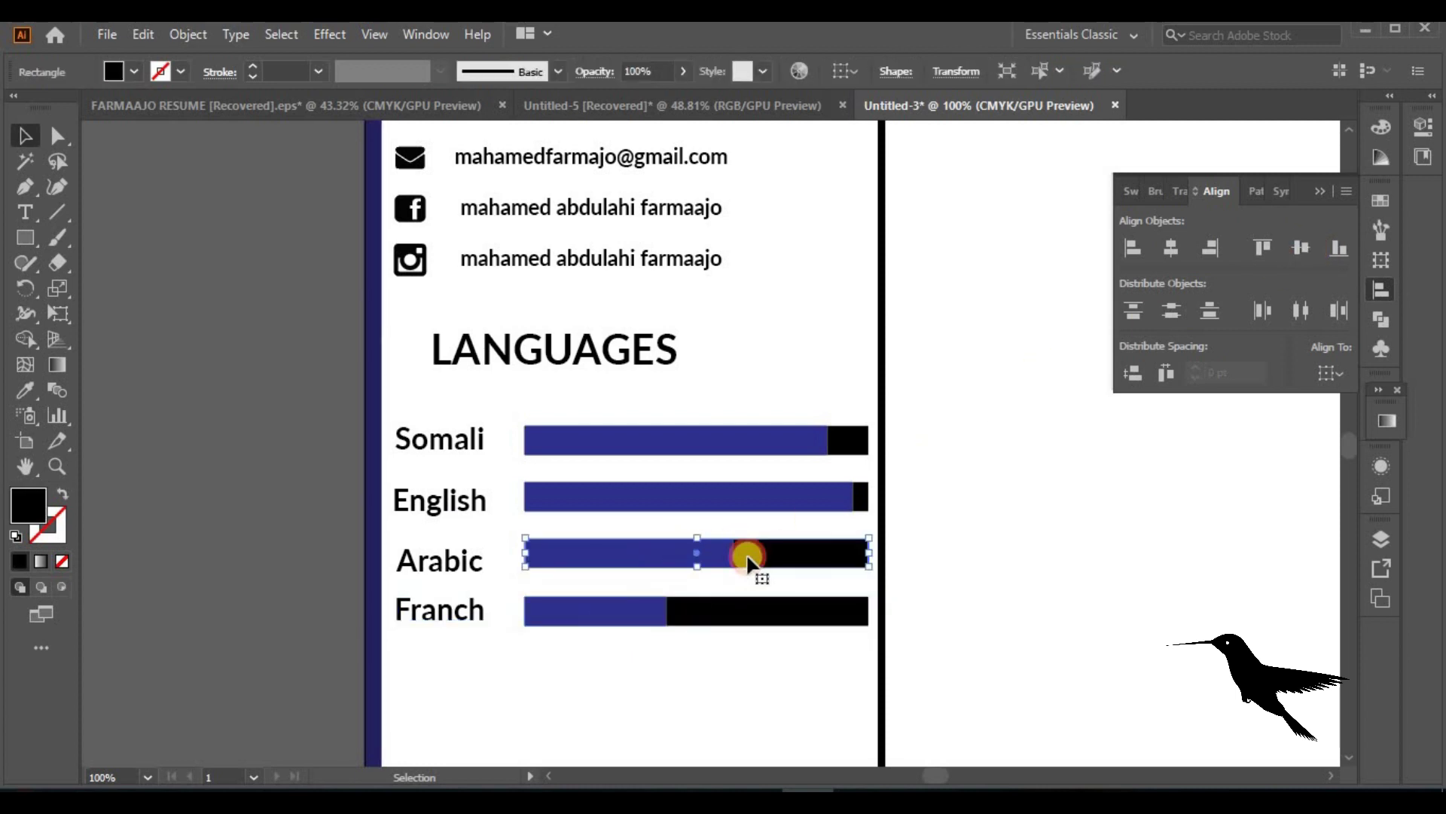
shift+click(450, 559)
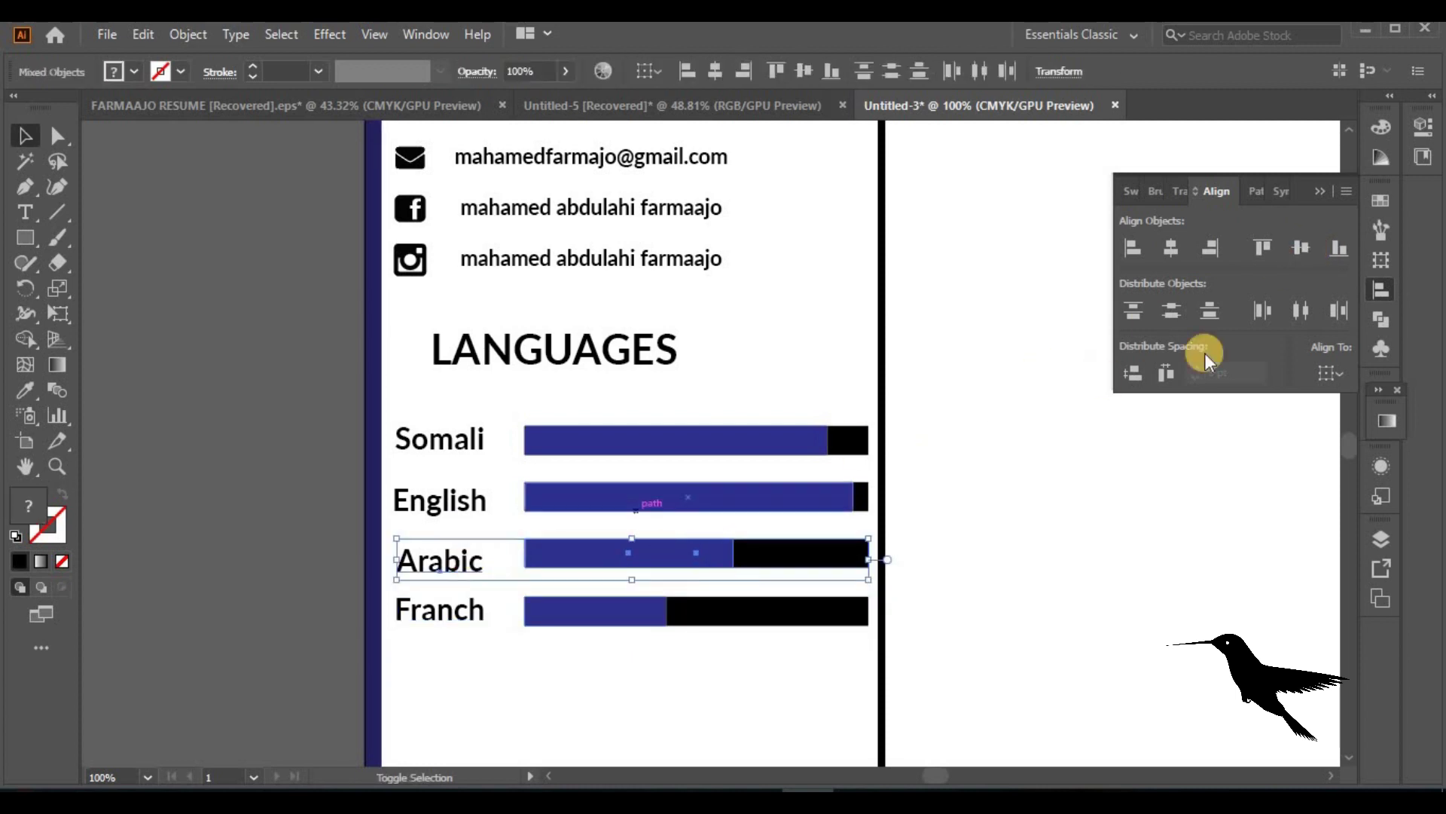
click(1301, 247)
click(861, 496)
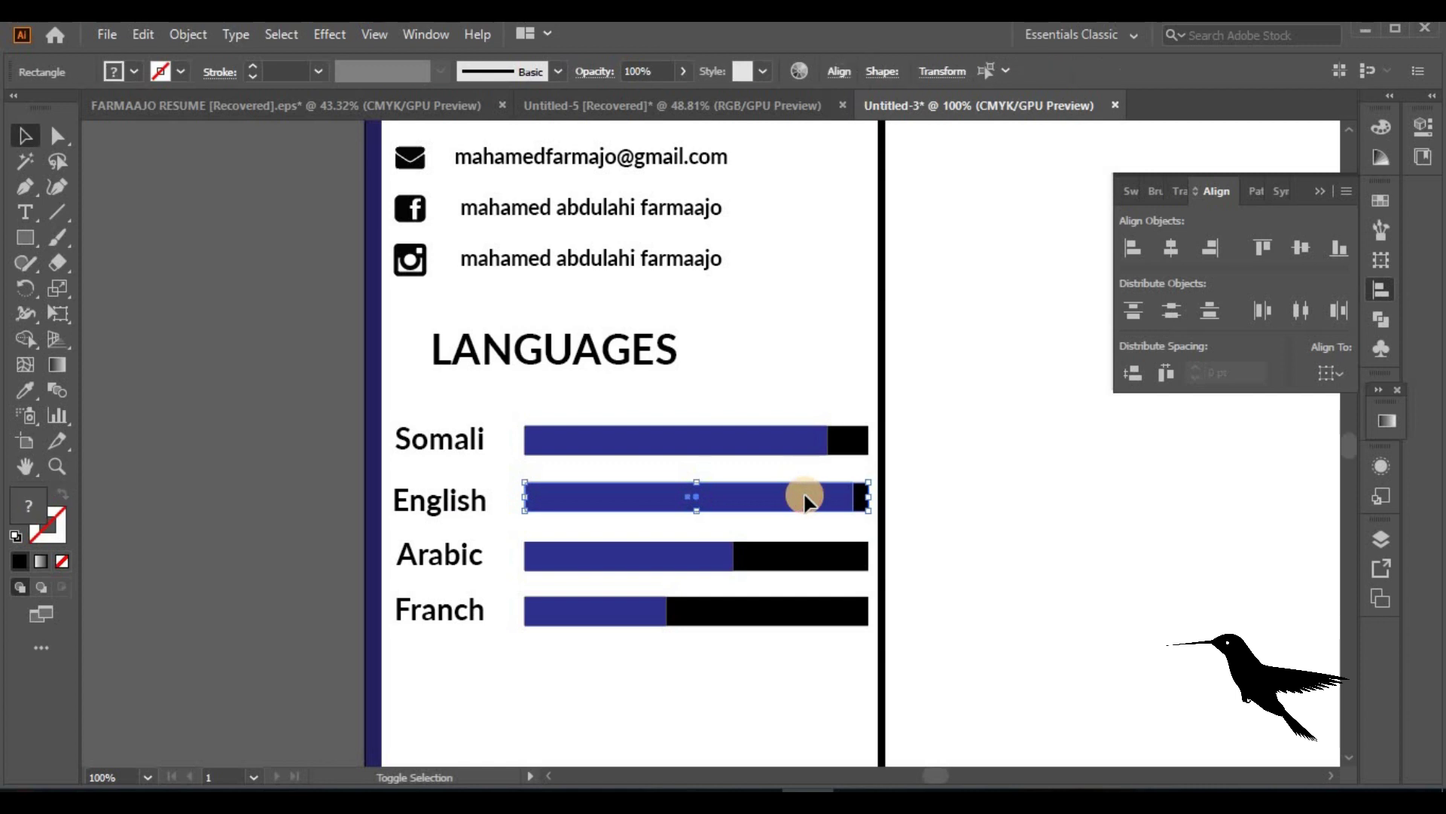
shift+click(476, 505)
click(1301, 247)
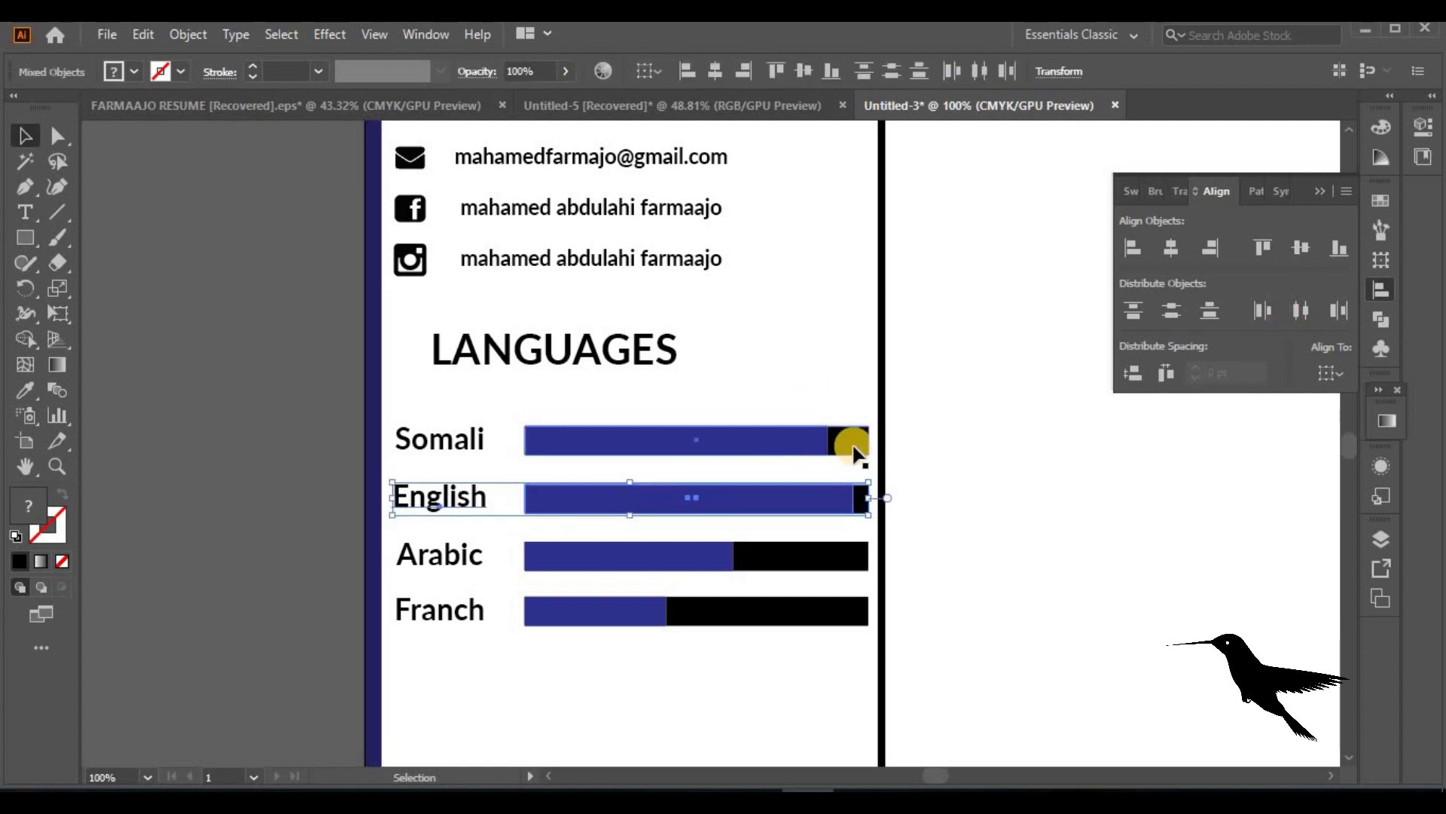
click(797, 451)
shift+click(452, 444)
click(1301, 247)
Align the four language labels on a common centre and zoom out to the page
click(464, 496)
shift+click(445, 452)
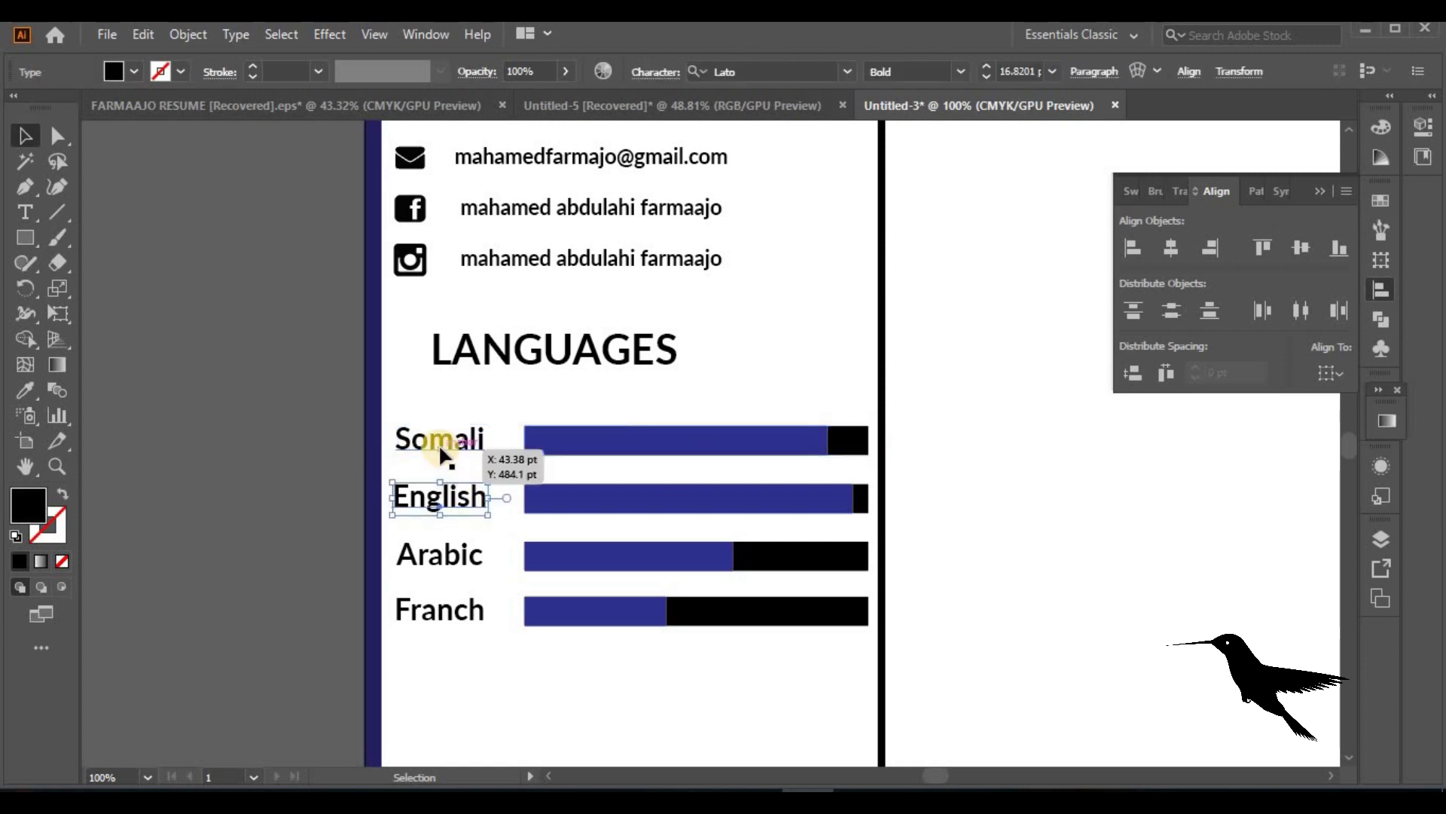
shift+click(450, 576)
shift+click(452, 614)
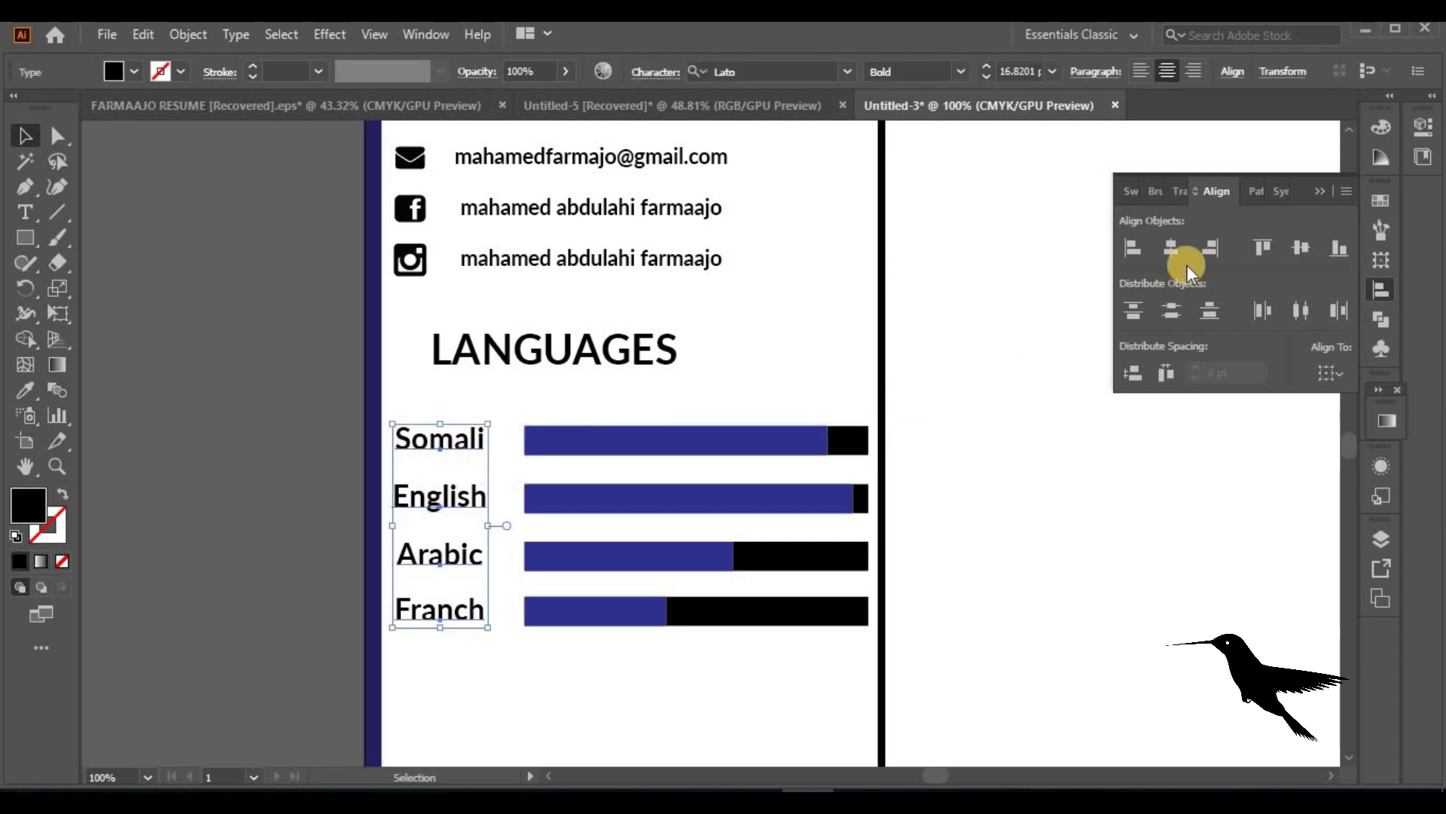
click(1017, 540)
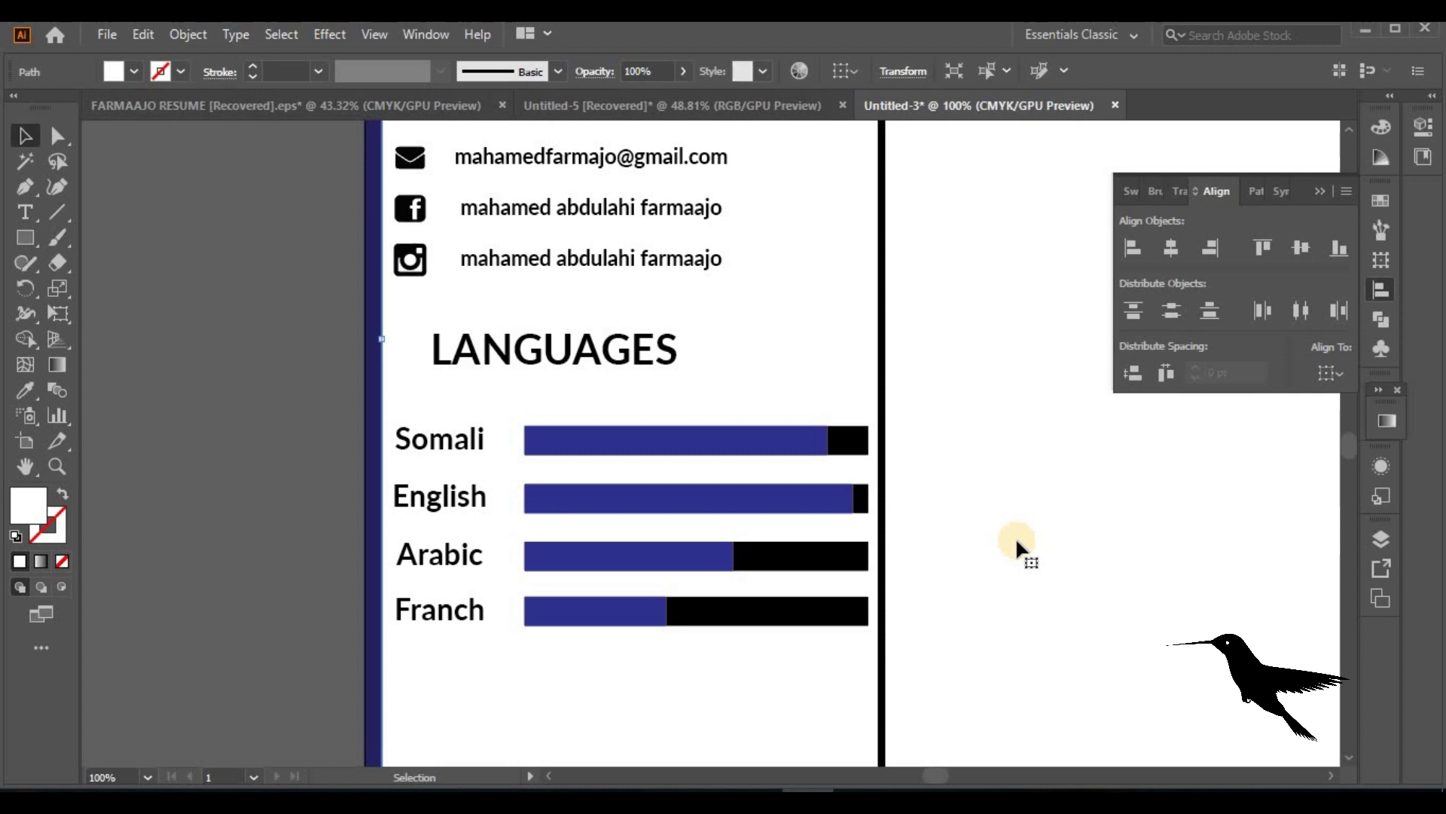
key(ctrl+minus)
key(ctrl+minus)
key(ctrl+minus)
key(ctrl+minus)
Place a text line below the language bars, enlarge it to about 37 pt, and type 'personal skill'
key(ctrl+plus)
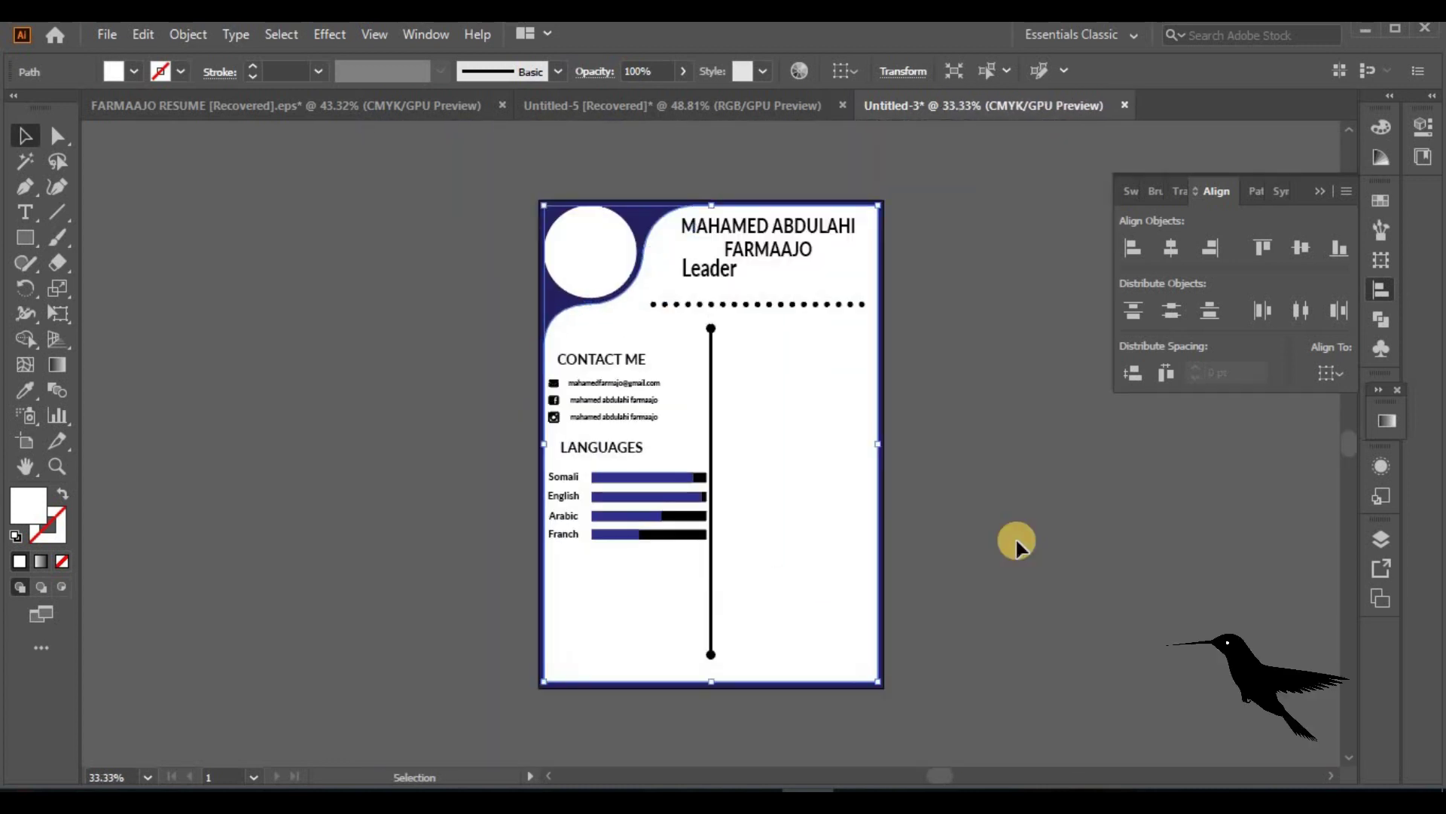
click(1001, 514)
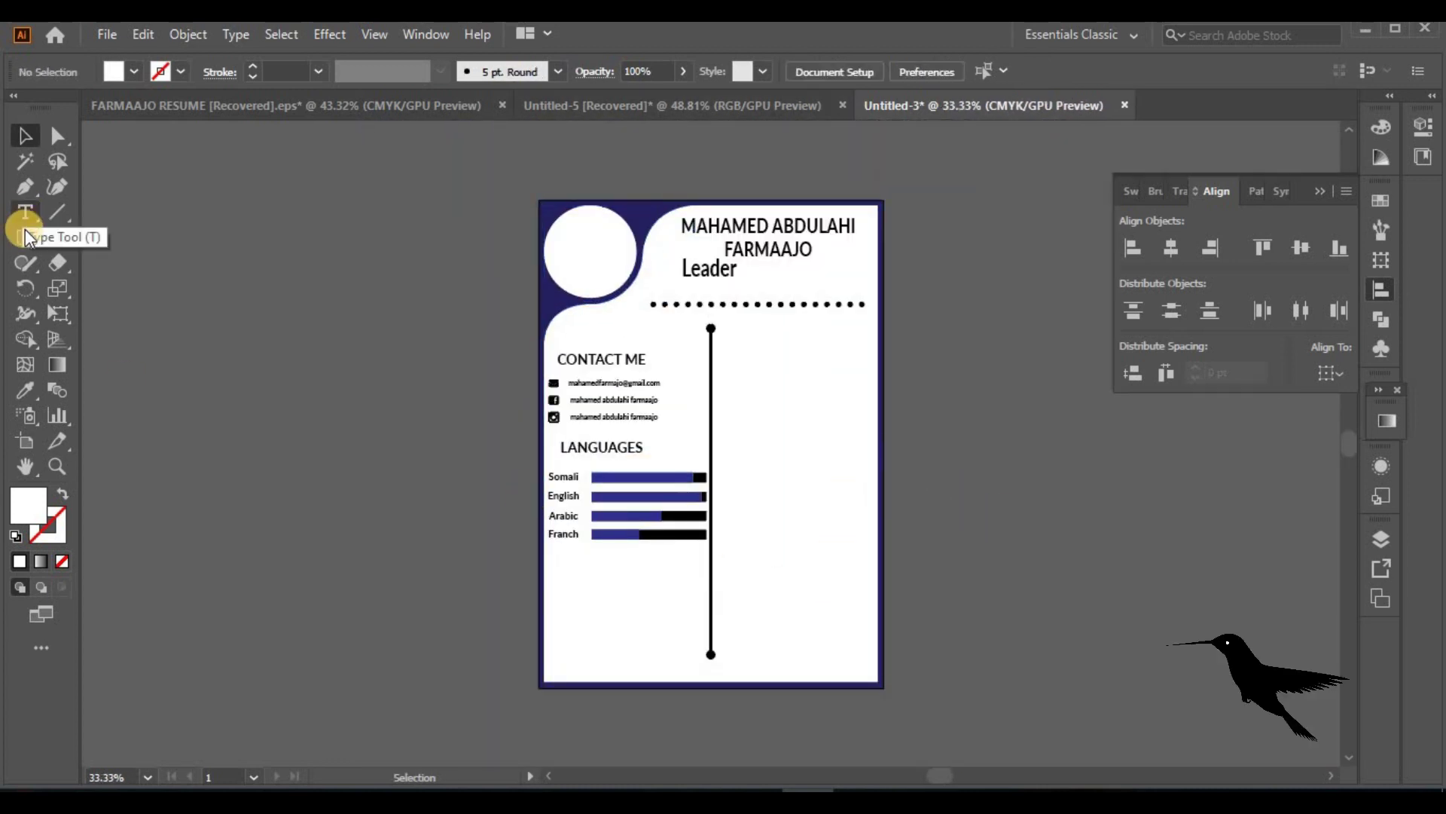
click(25, 213)
click(581, 560)
click(25, 136)
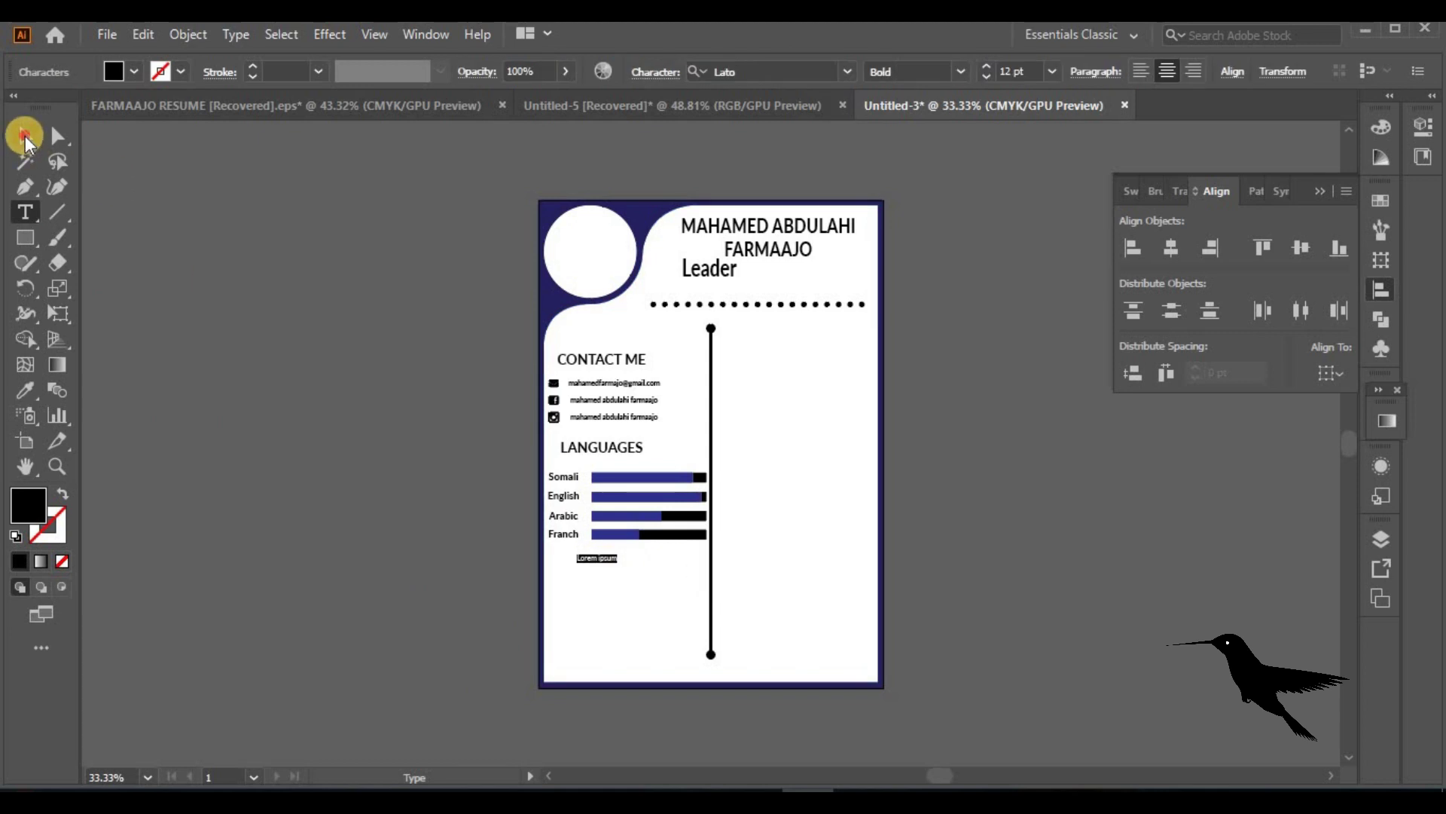
drag(637, 589, 662, 591)
triple_click(627, 565)
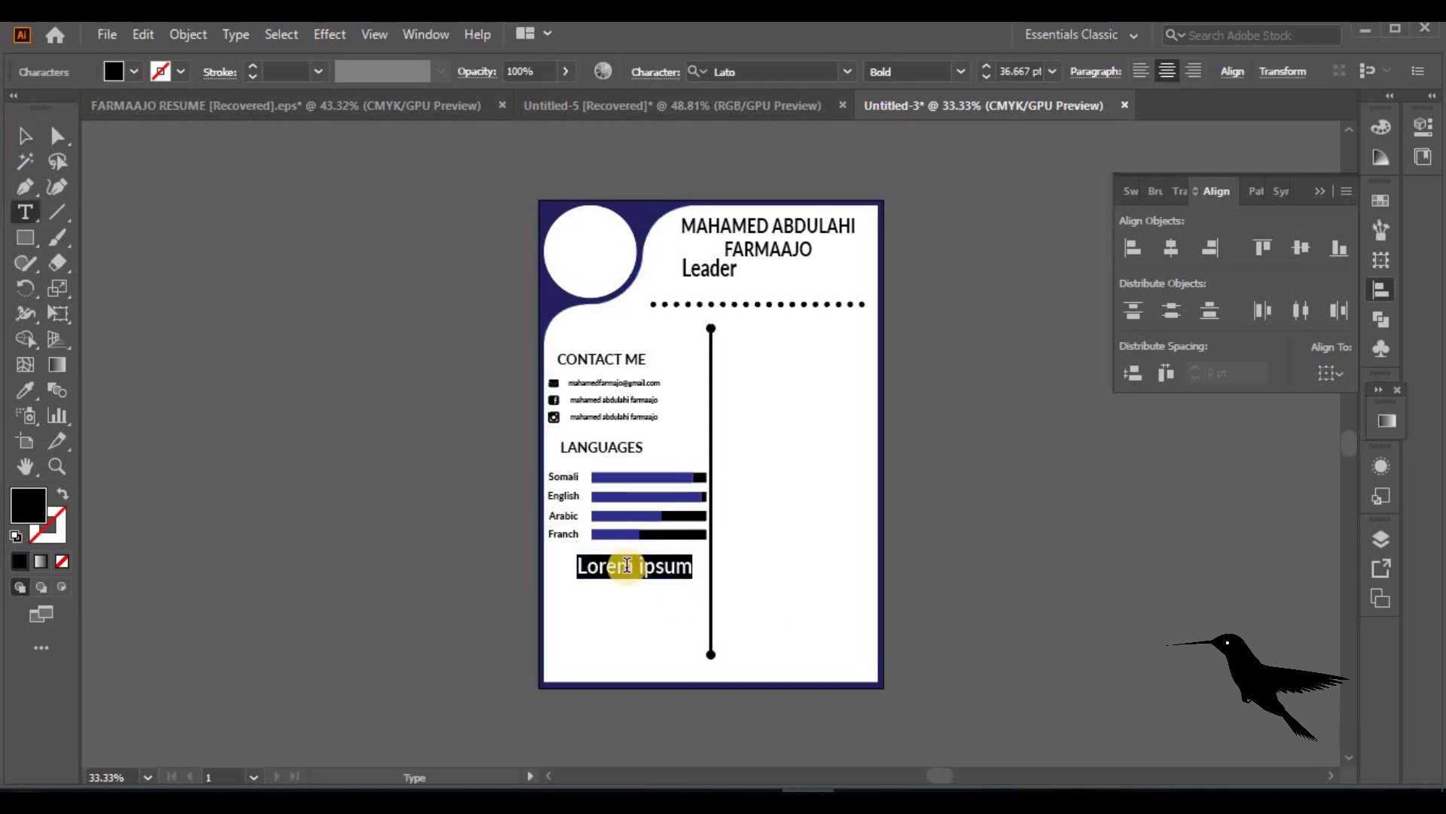
text(P)
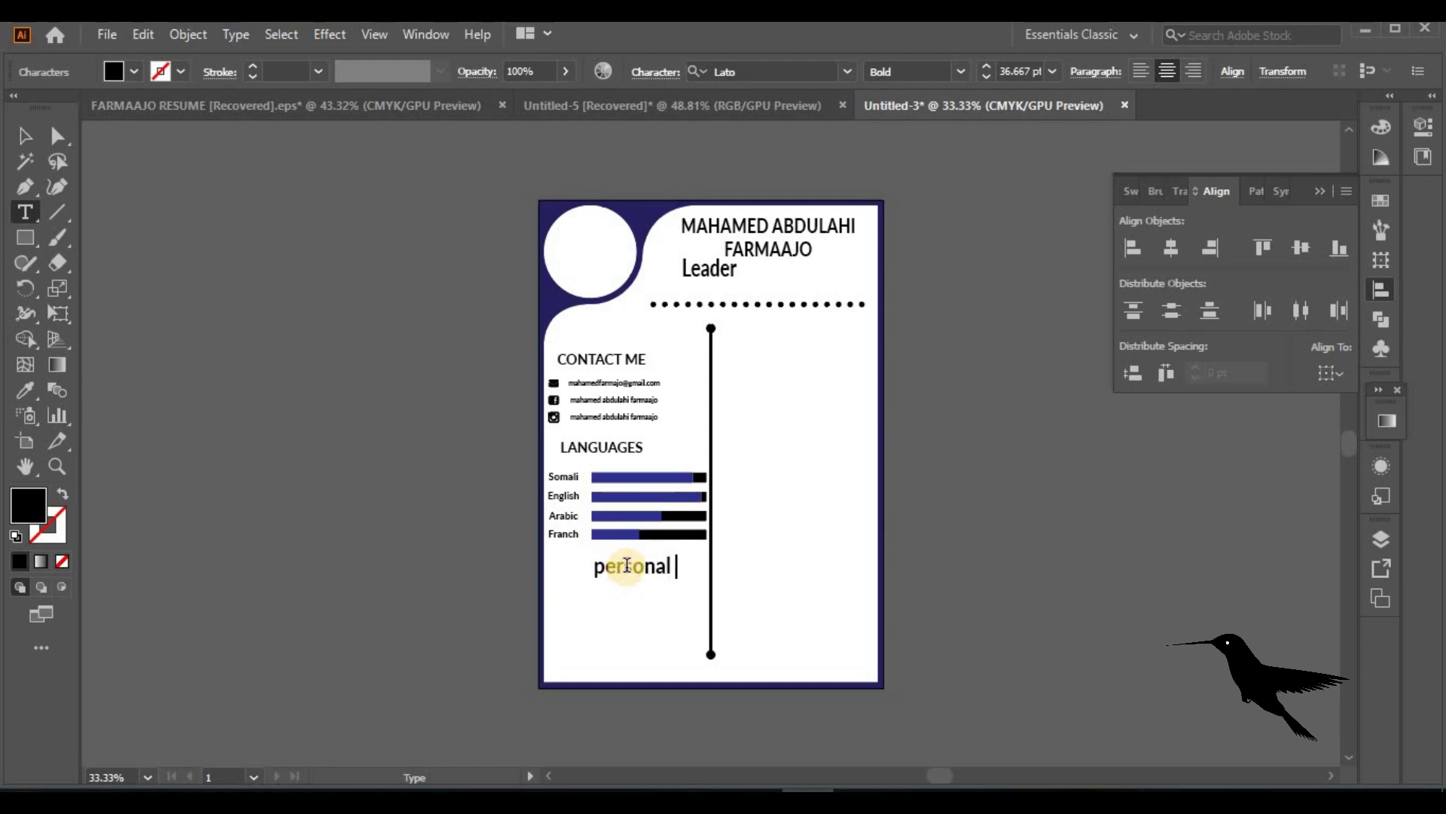
click(25, 136)
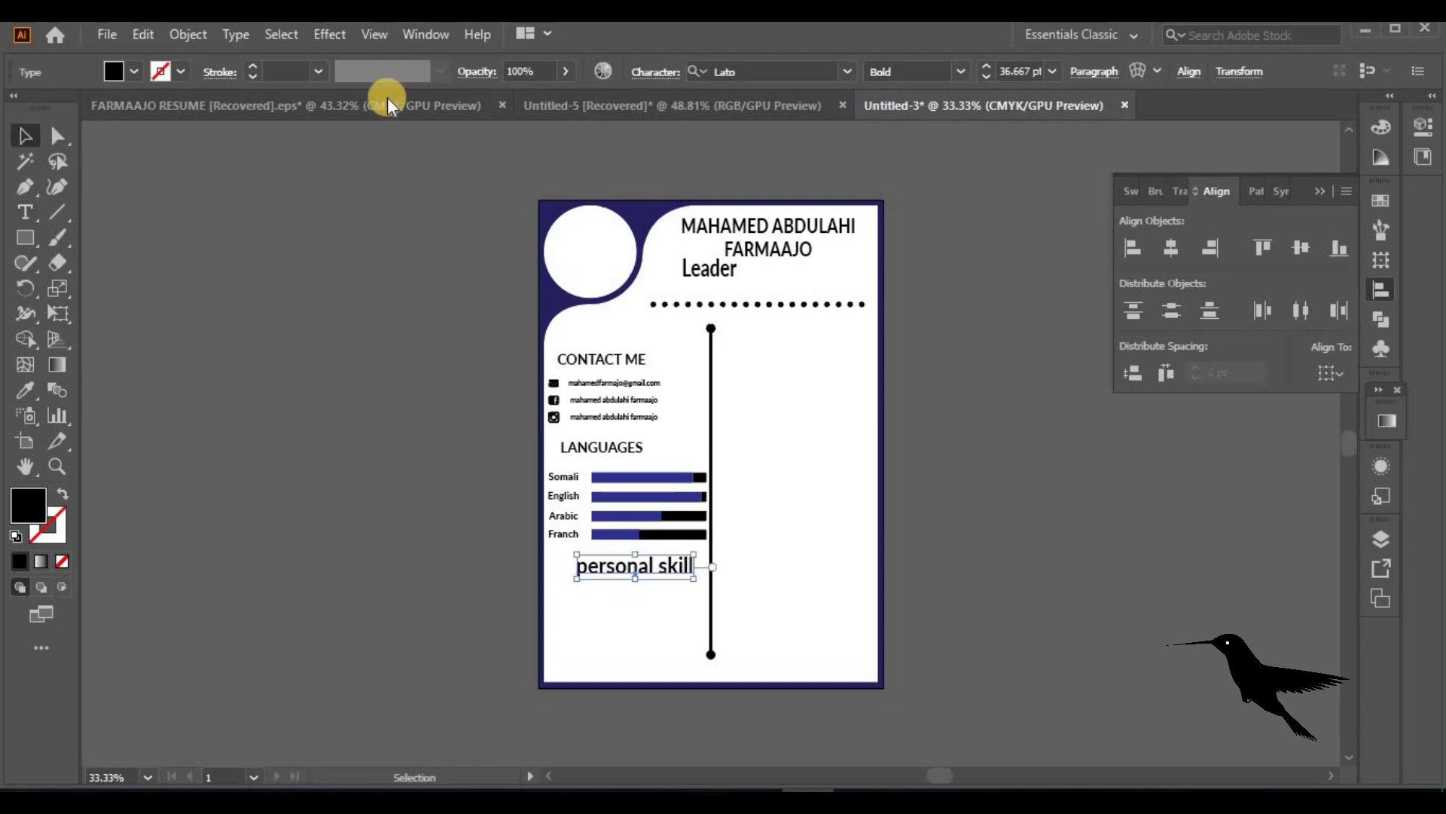
Change it to uppercase PERSONAL SKILL and move it left under the languages
click(235, 34)
click(586, 361)
drag(689, 566, 646, 570)
click(602, 585)
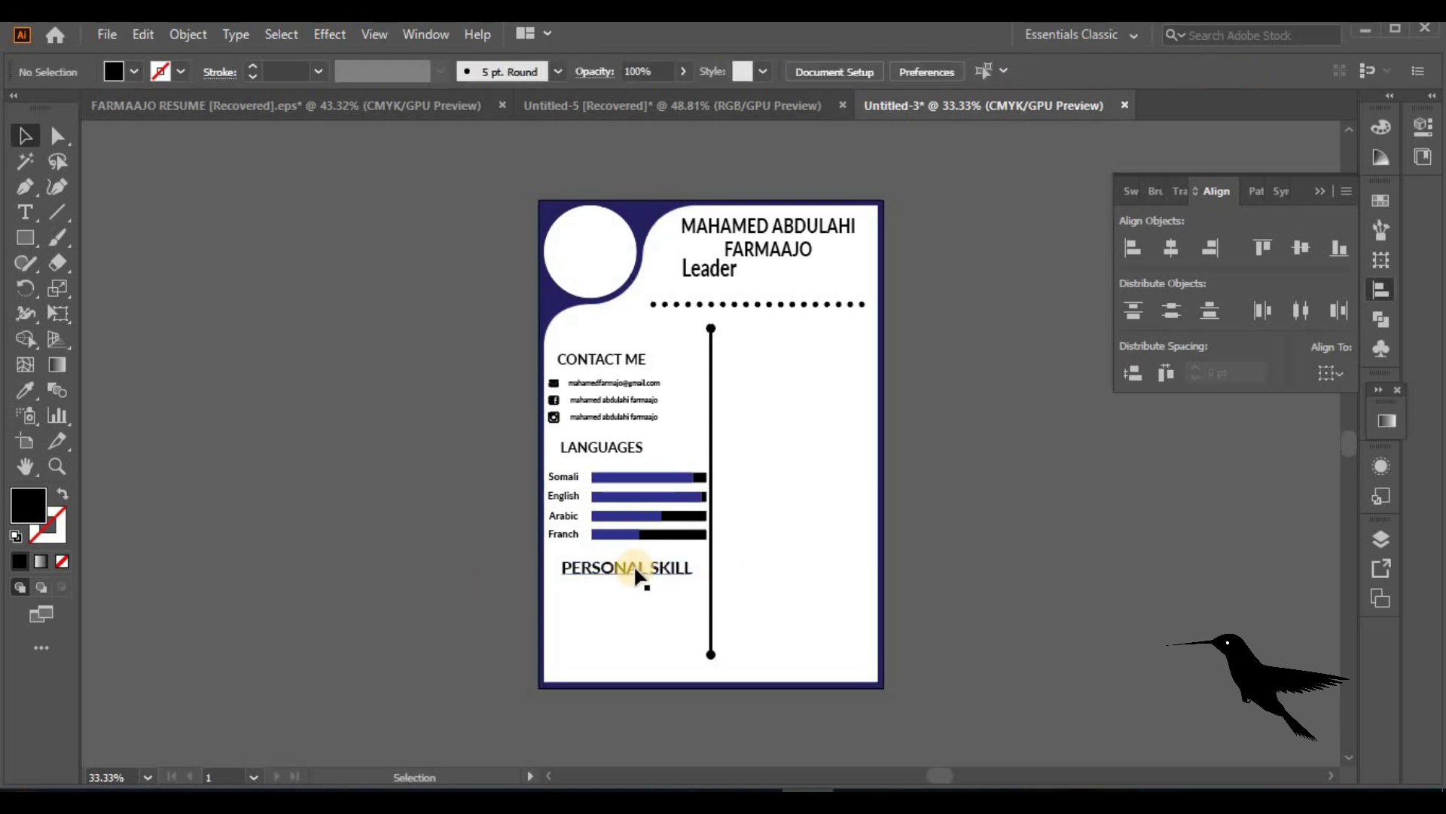
click(563, 534)
Copy the Franch label below PERSONAL SKILL, retype it as Leadershop, and enlarge it
drag(560, 535, 565, 599)
double_click(565, 599)
text(lesa)
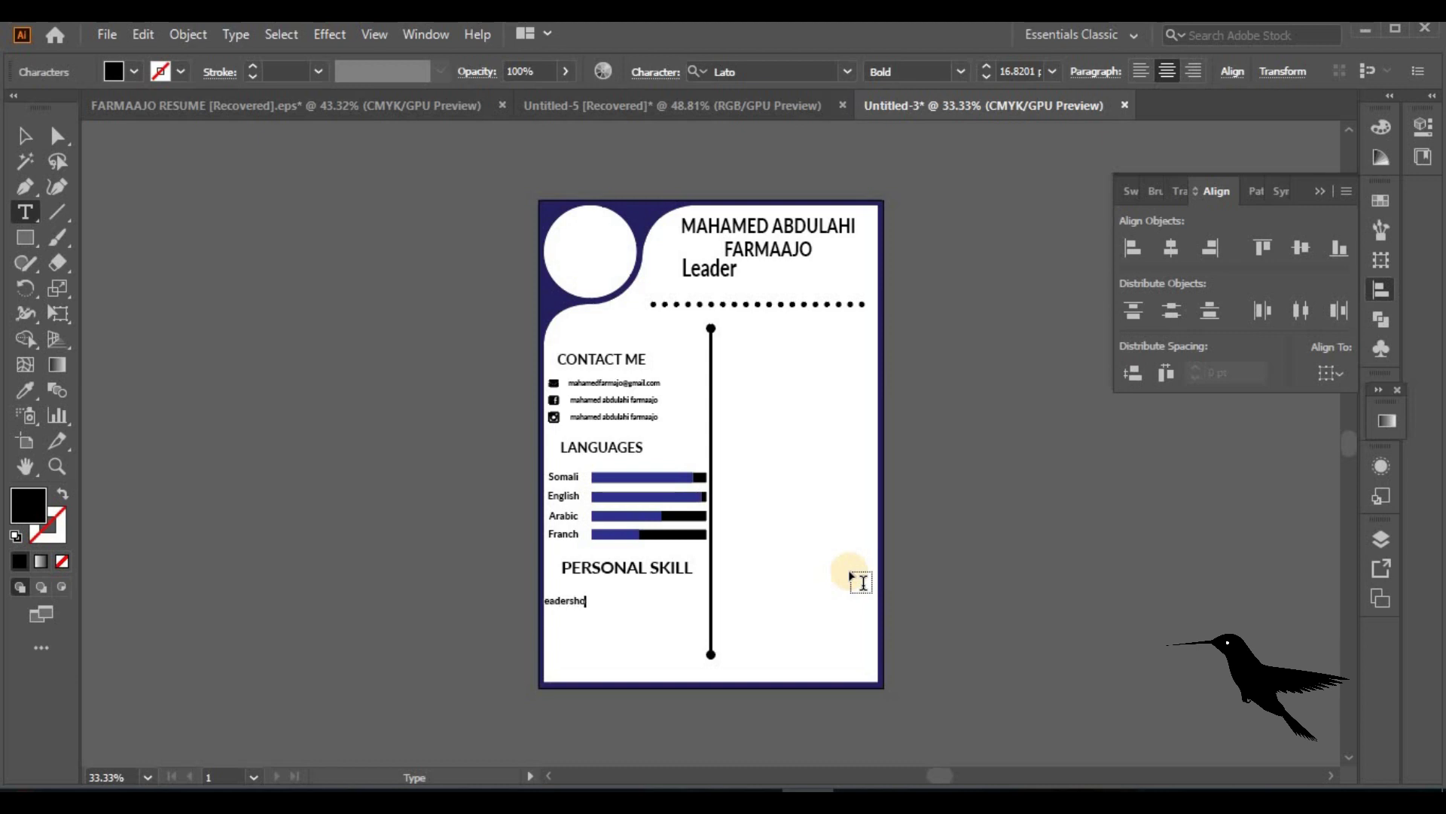
click(27, 137)
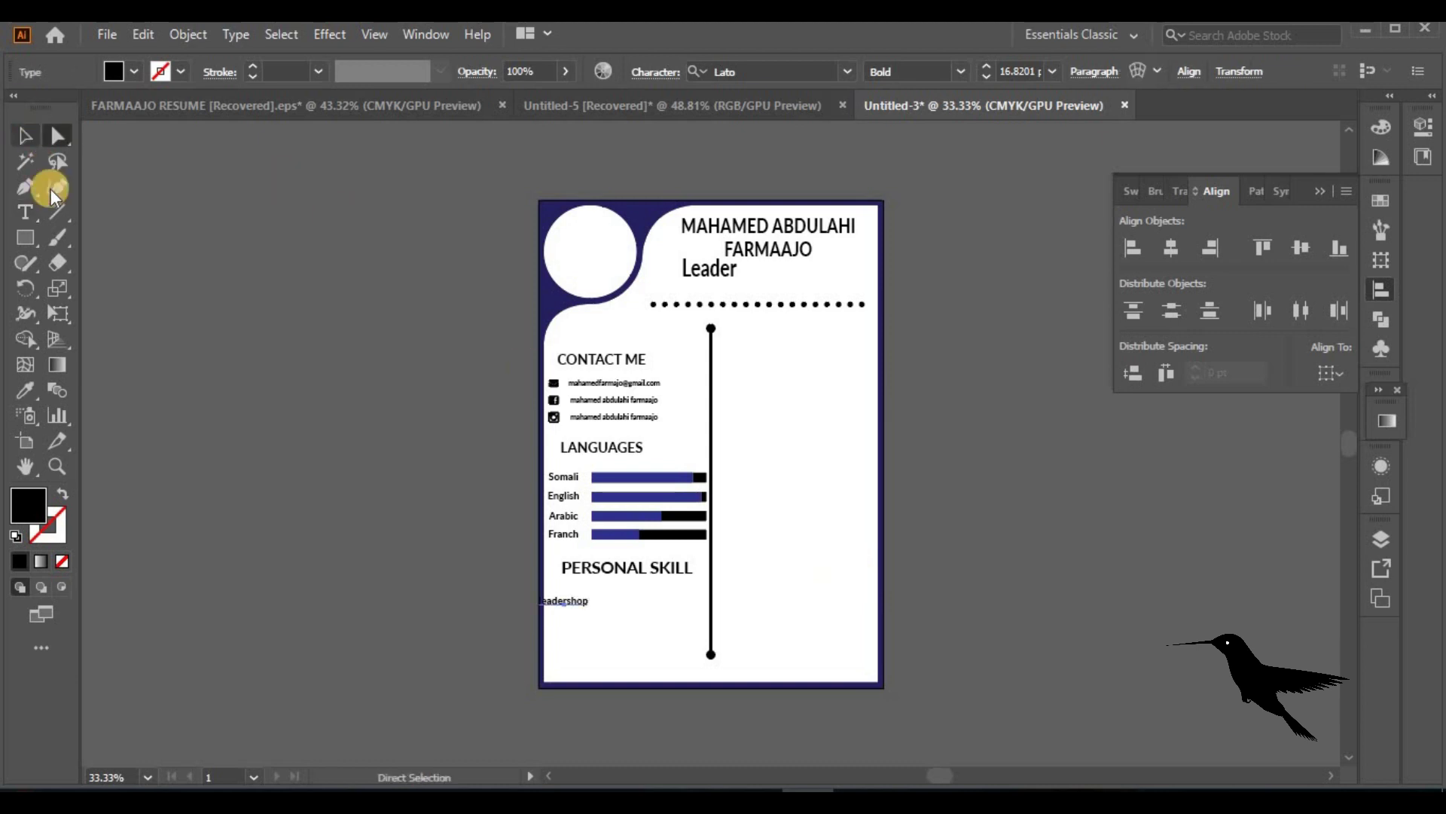
drag(595, 611, 662, 636)
Duplicate the skill line twice below, retyped as Honesty and Patient
double_click(657, 636)
text(Honed)
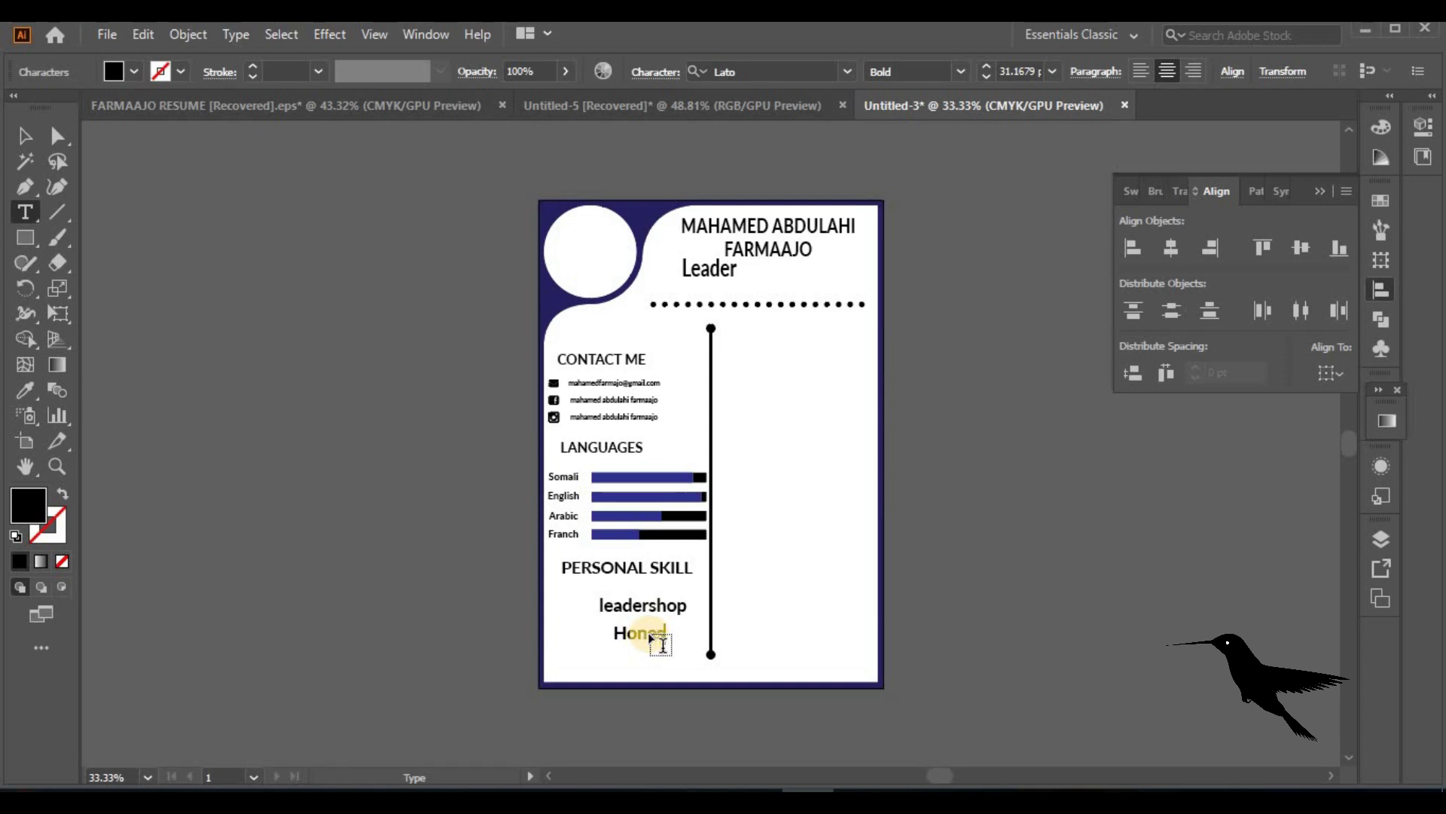
click(58, 219)
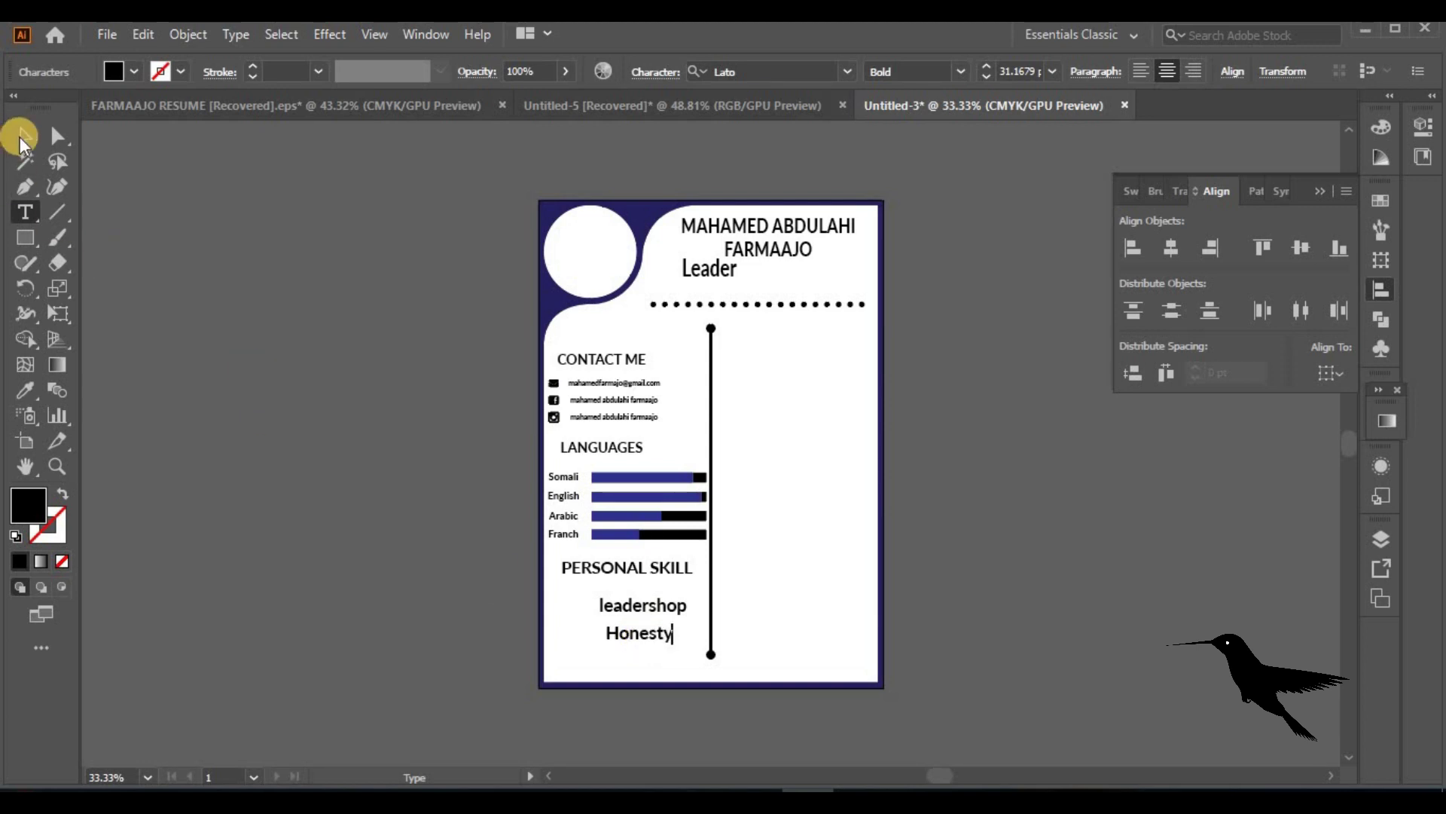
click(22, 139)
drag(655, 636, 658, 664)
double_click(652, 659)
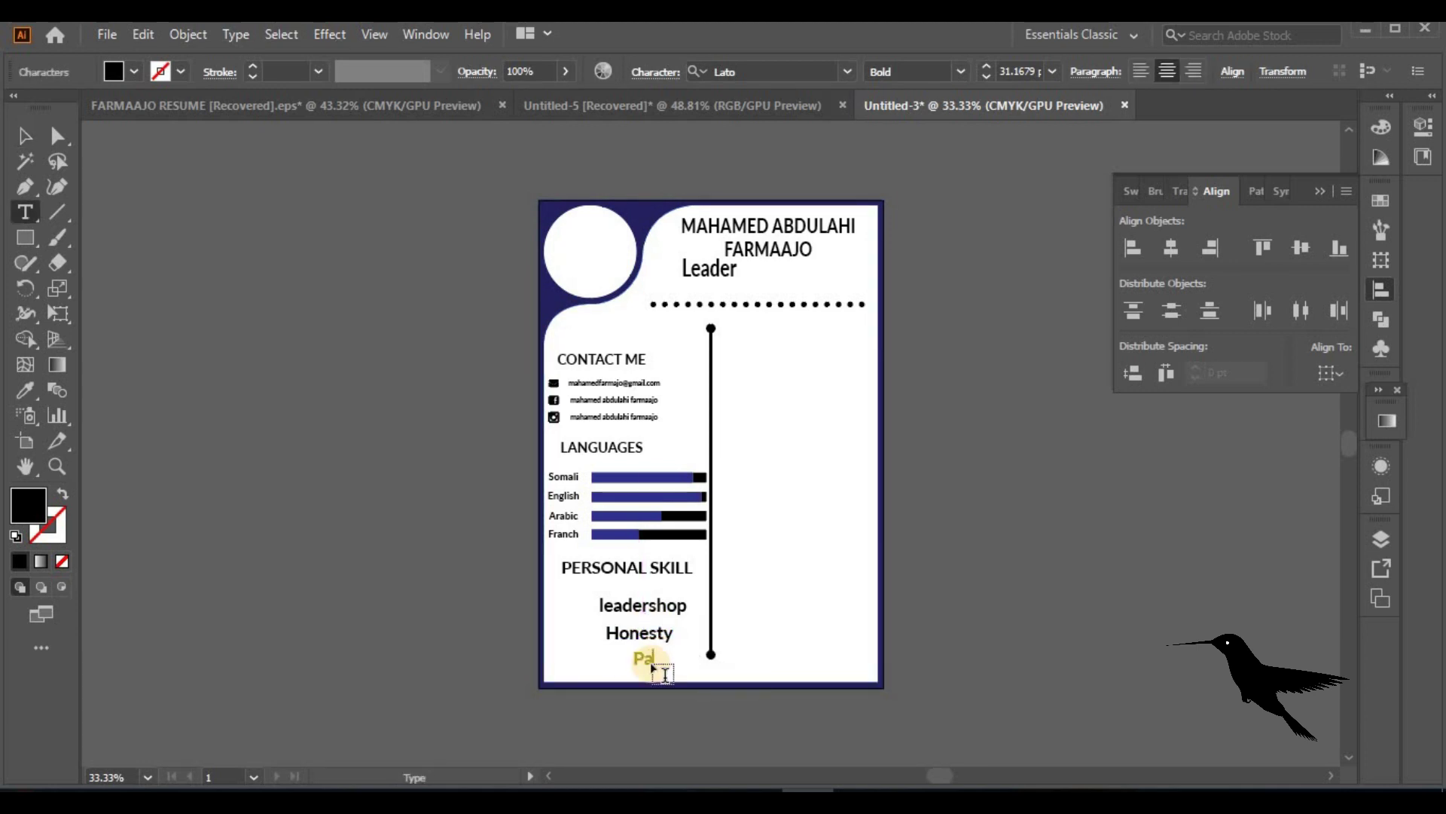
text(Patient)
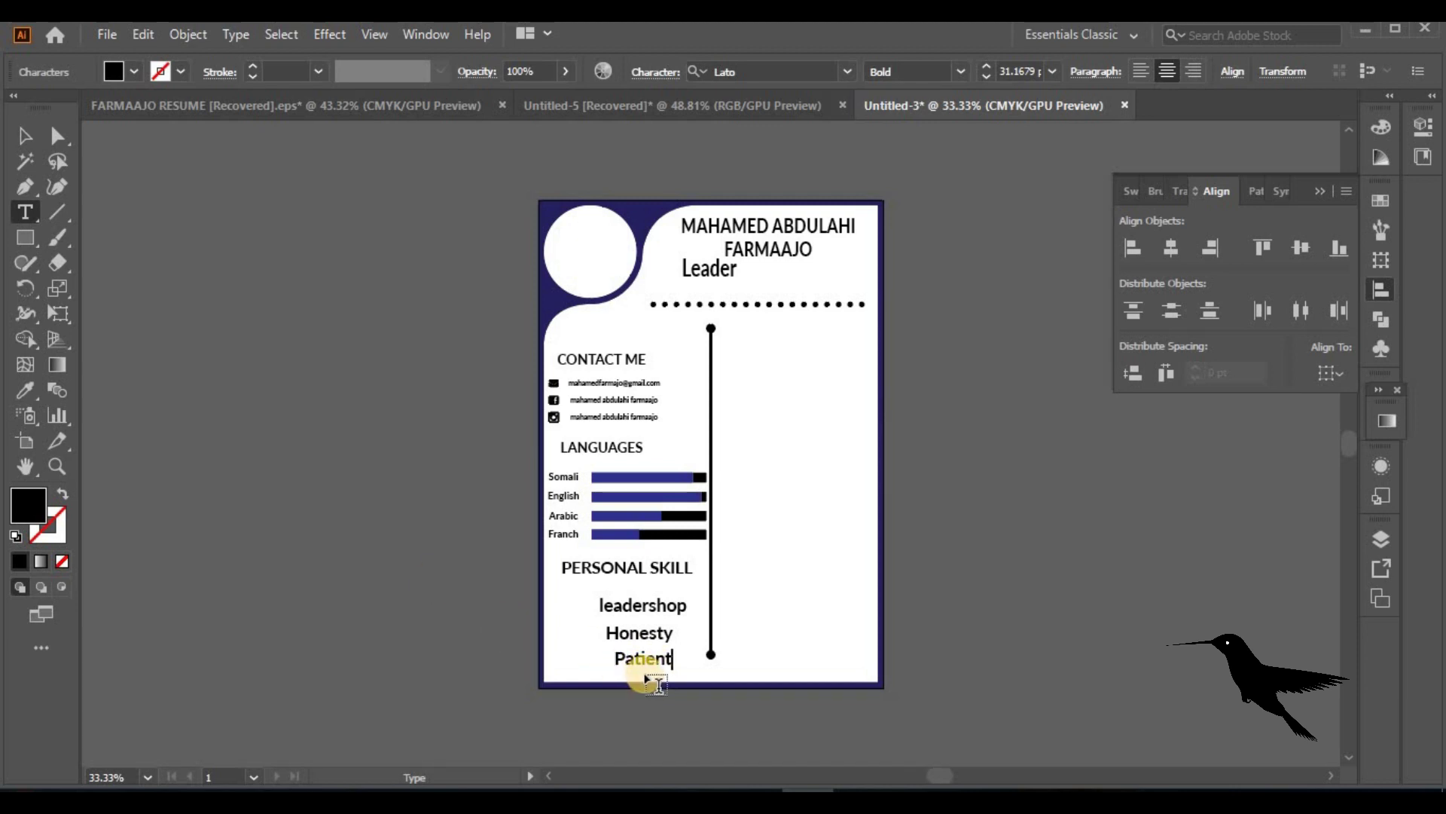
click(25, 137)
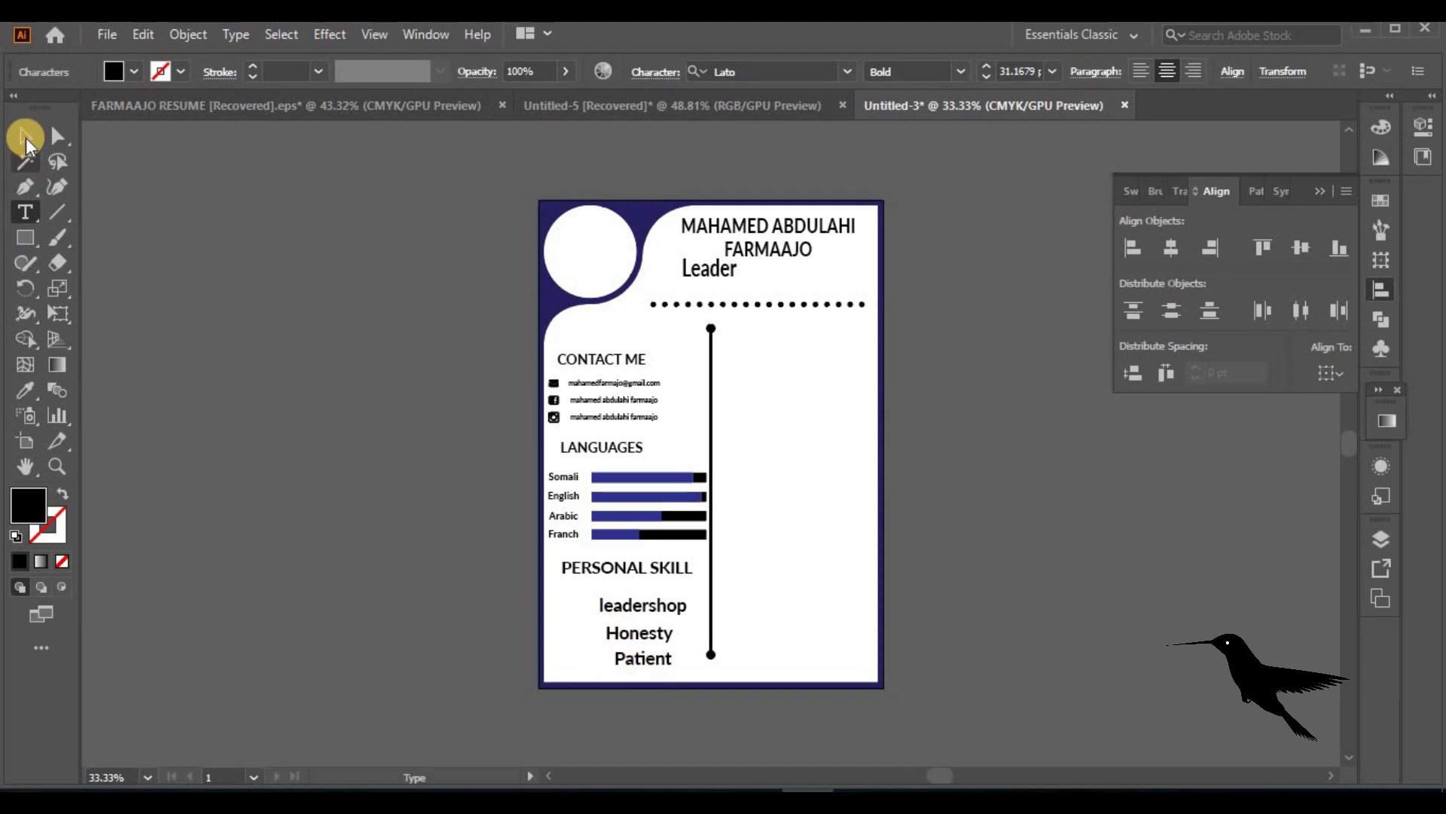
Change the three skill lines to UPPERCASE and centre them on each other
shift+click(659, 635)
shift+click(662, 660)
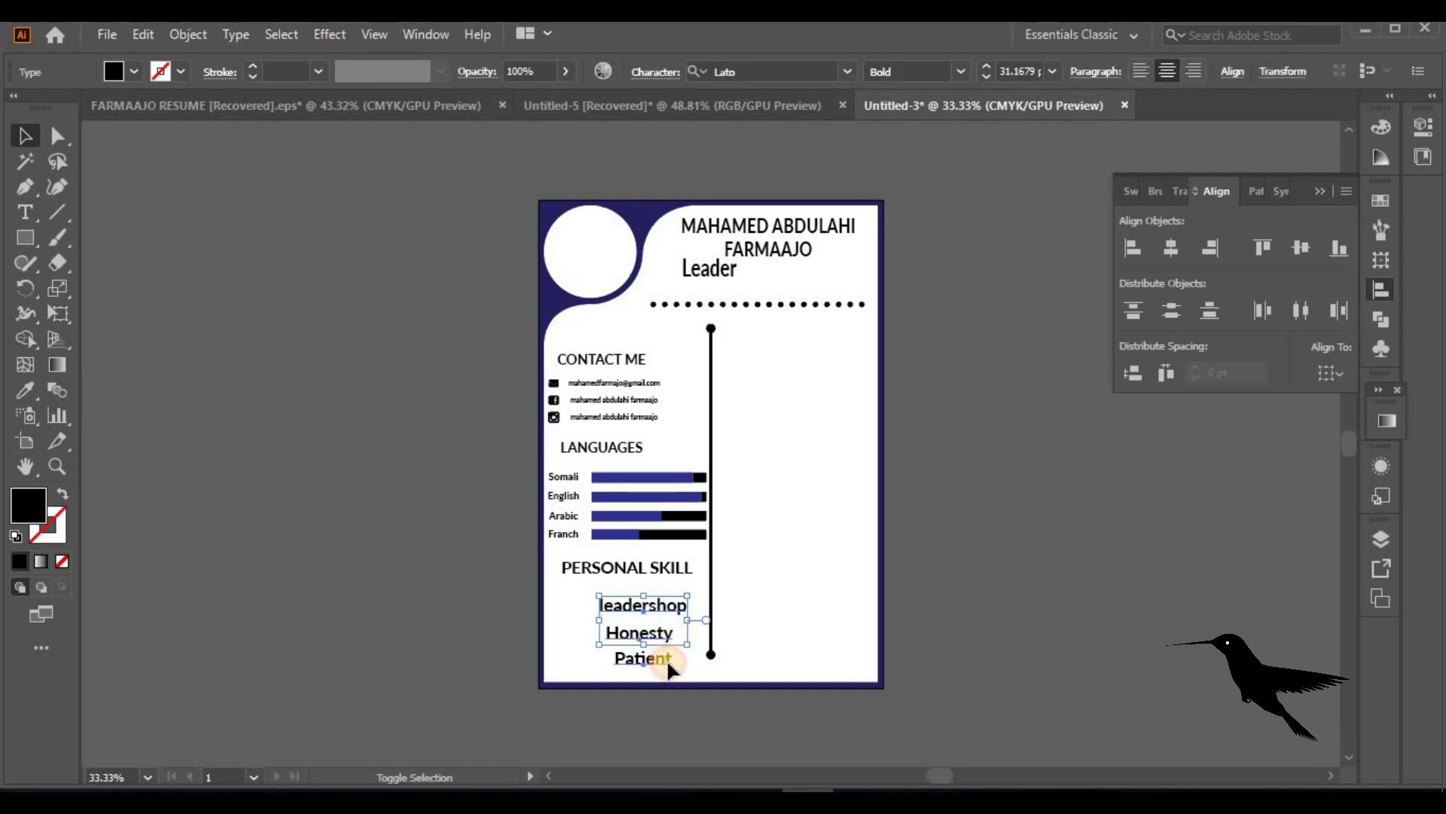
click(235, 34)
mouse_move(482, 371)
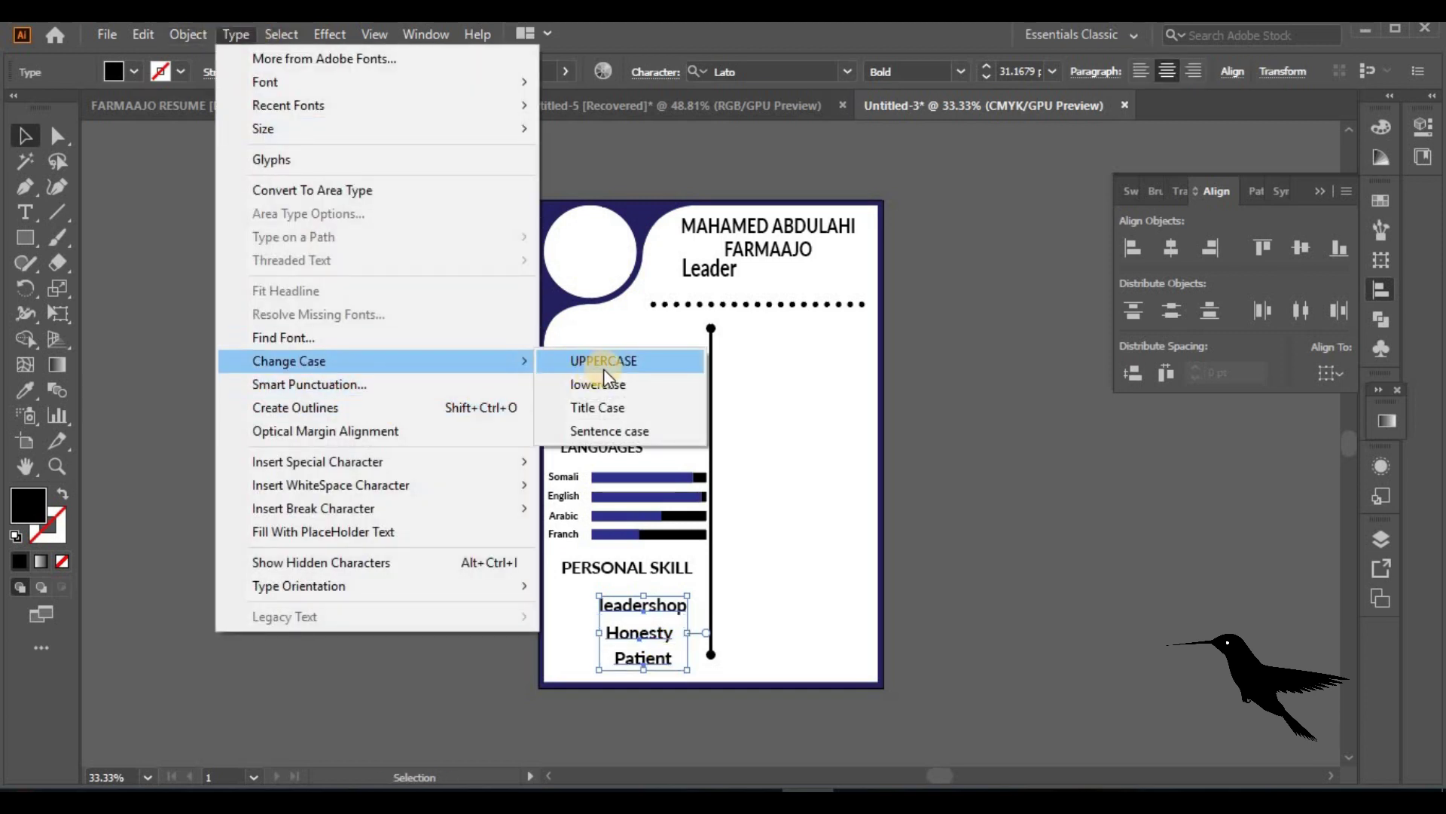
click(603, 368)
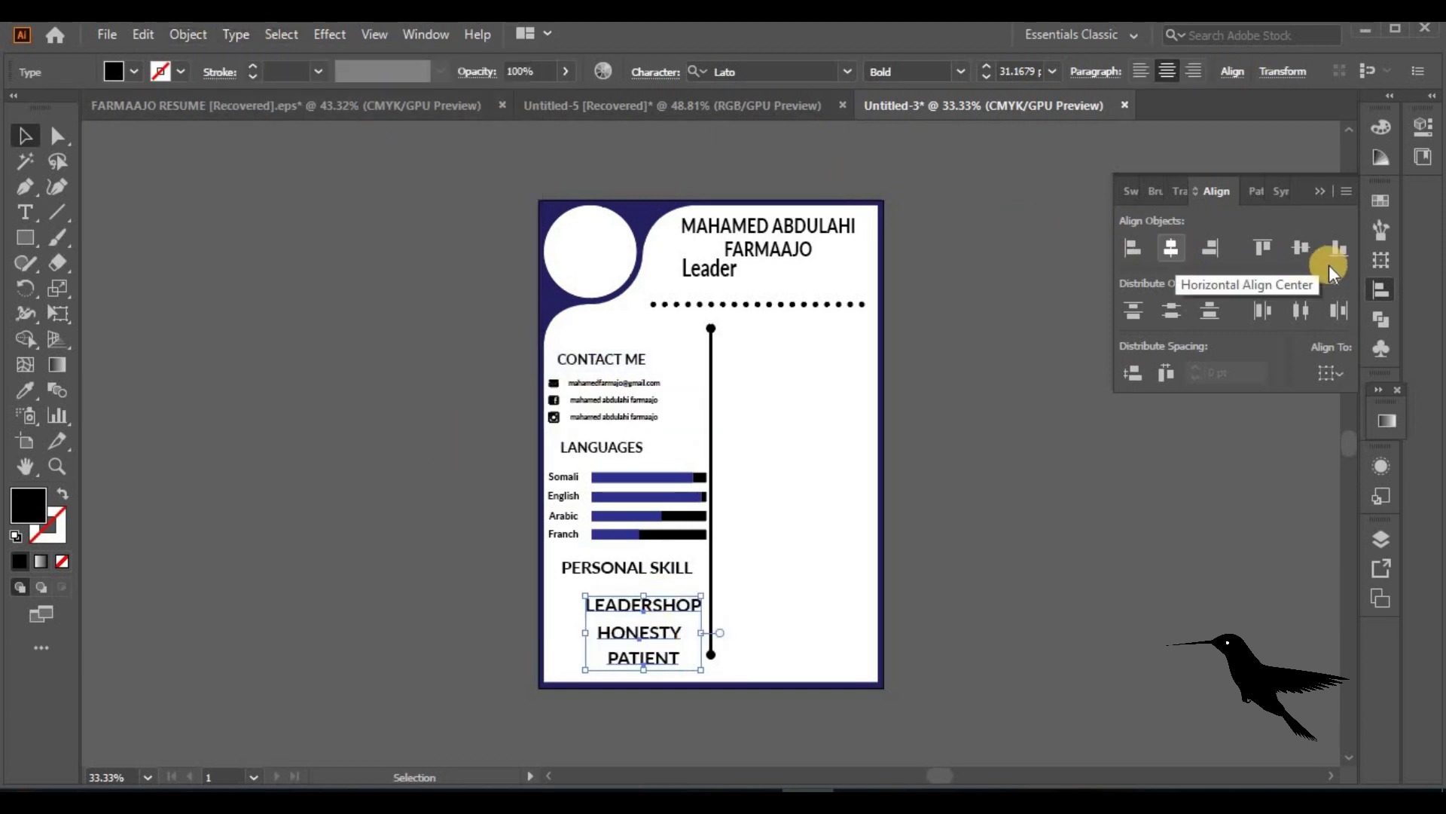
click(1169, 249)
Left-align LEADERSHOP, HONESTY and PATIENT and move them beside the vertical divider
click(1097, 598)
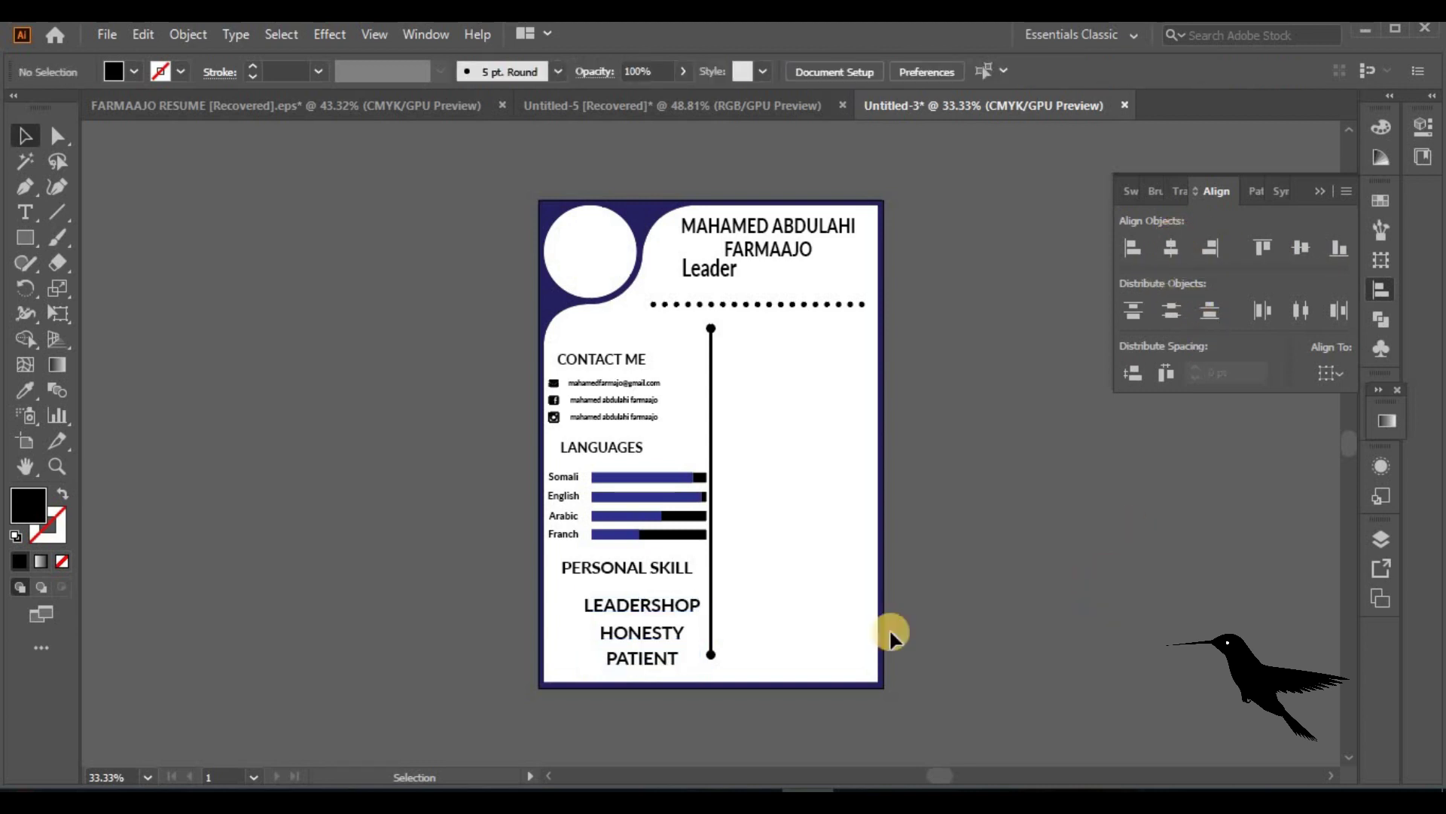
click(646, 607)
shift+click(649, 639)
shift+click(652, 657)
click(1140, 71)
drag(685, 606, 641, 600)
click(1068, 604)
Fit the page in view, swap fill and stroke, and draw a small star left of the page
key(ctrl+0)
key(shift+x)
mouse_move(25, 238)
mouse_down()
mouse_move(103, 322)
mouse_move(104, 343)
mouse_up()
mouse_move(221, 413)
mouse_down()
mouse_move(258, 440)
mouse_move(216, 417)
mouse_move(238, 412)
mouse_up()
Turn the star into a black three-point triangle with no outline, rotated to point right
key(Down)
key(Down)
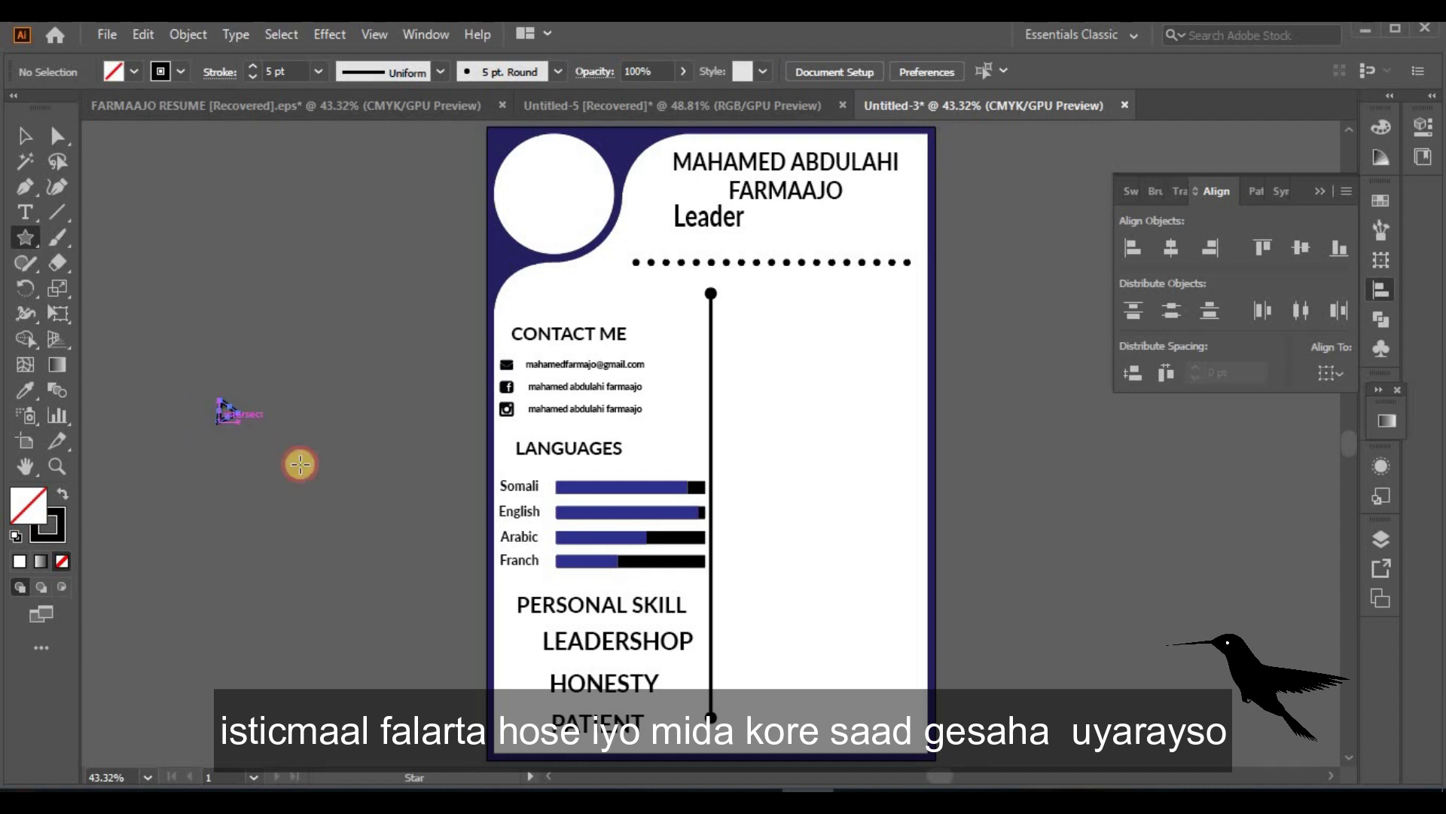
click(66, 497)
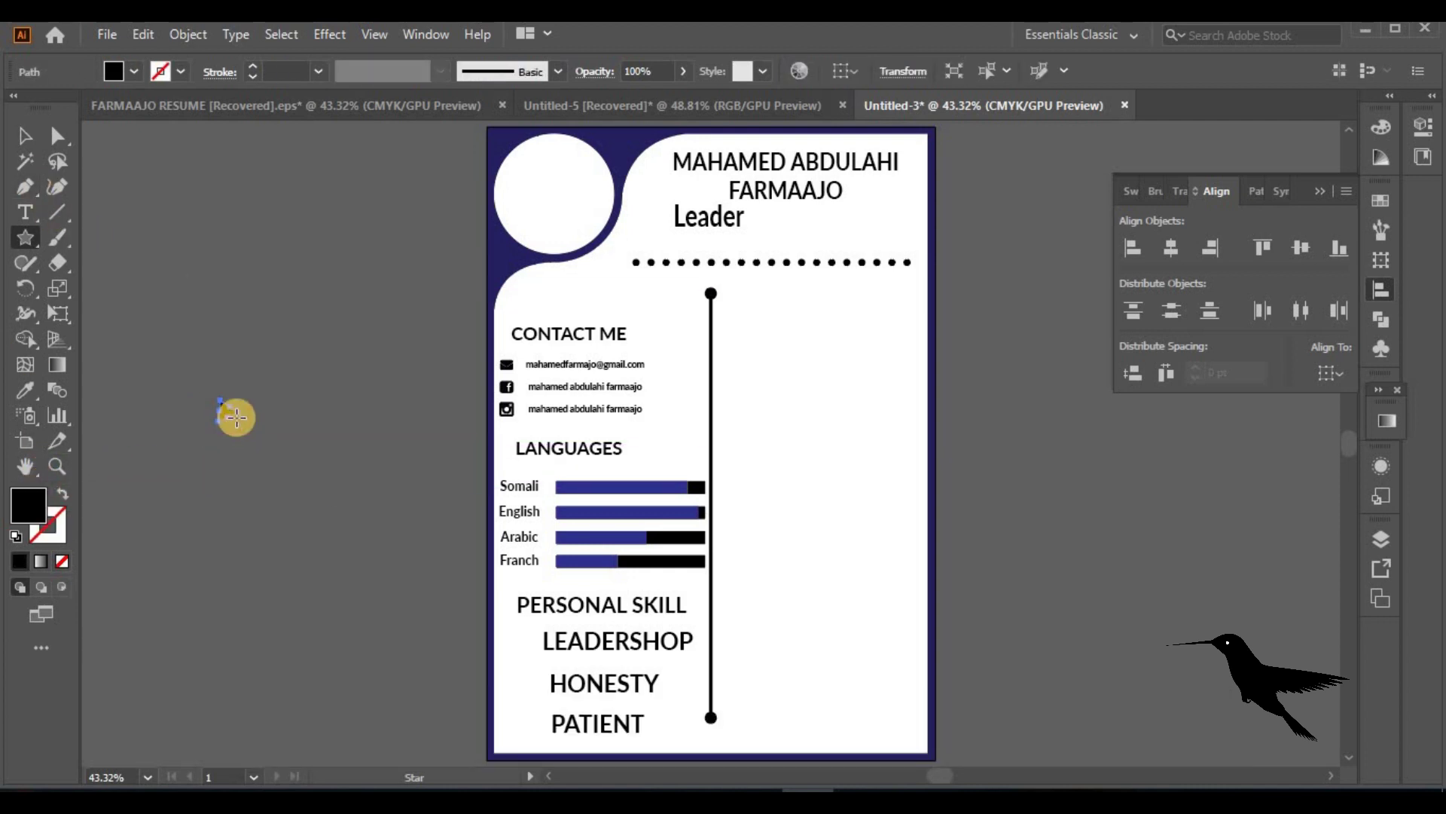
click(67, 362)
click(30, 132)
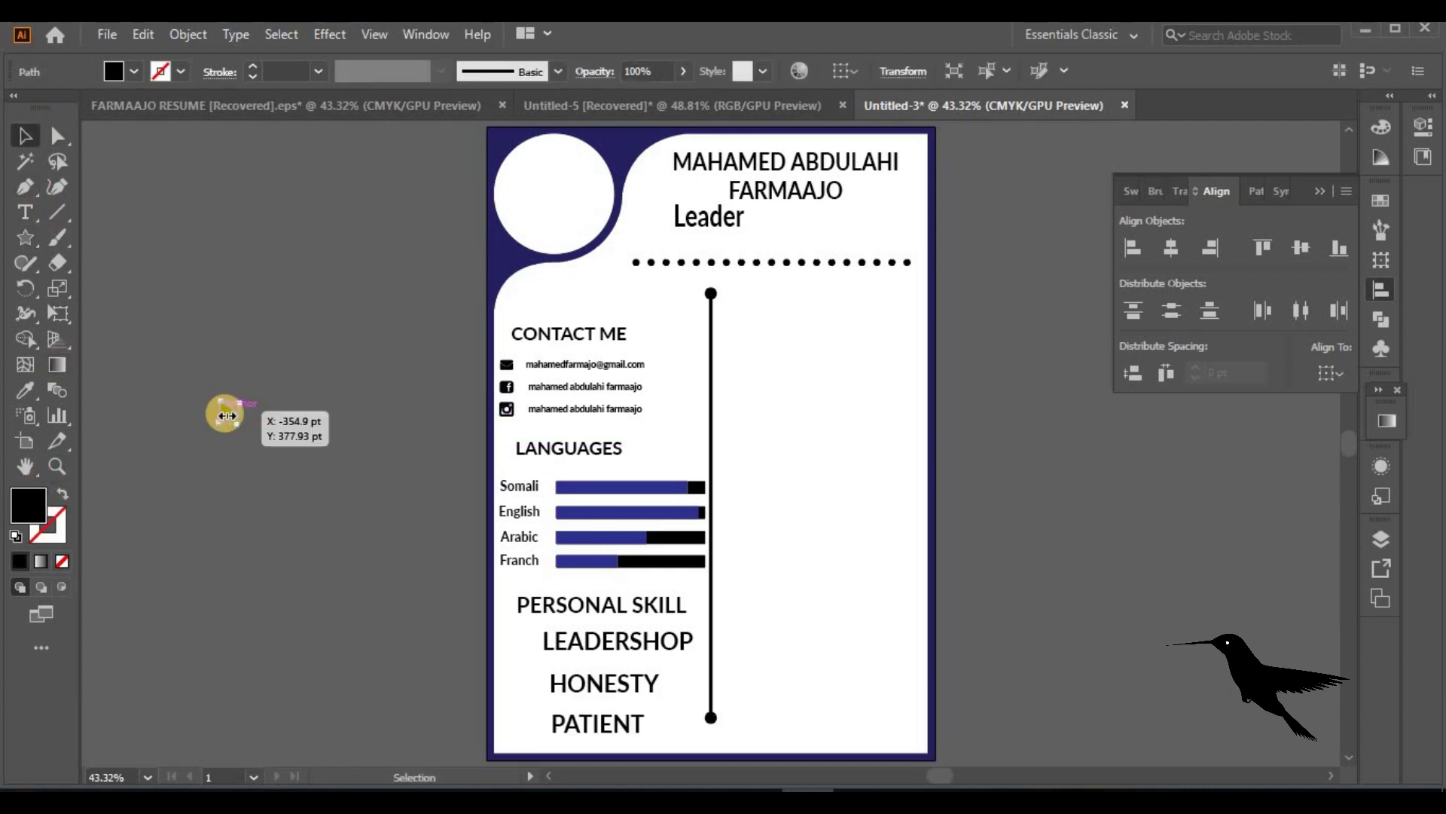
key(ctrl+equal)
key(ctrl+equal)
key(ctrl+equal)
key(ctrl+equal)
key(ctrl+equal)
key(ctrl+equal)
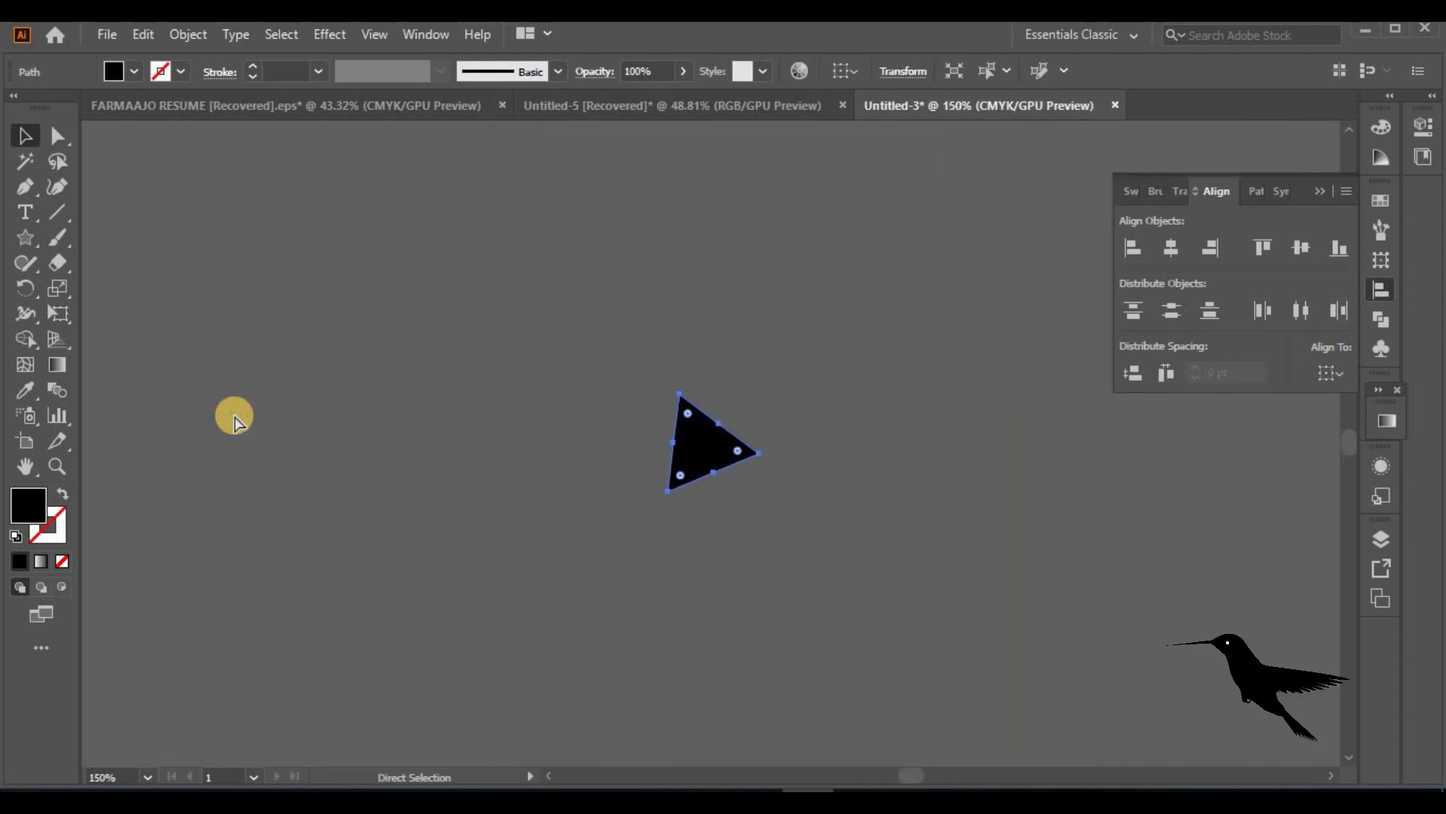
drag(798, 571, 791, 558)
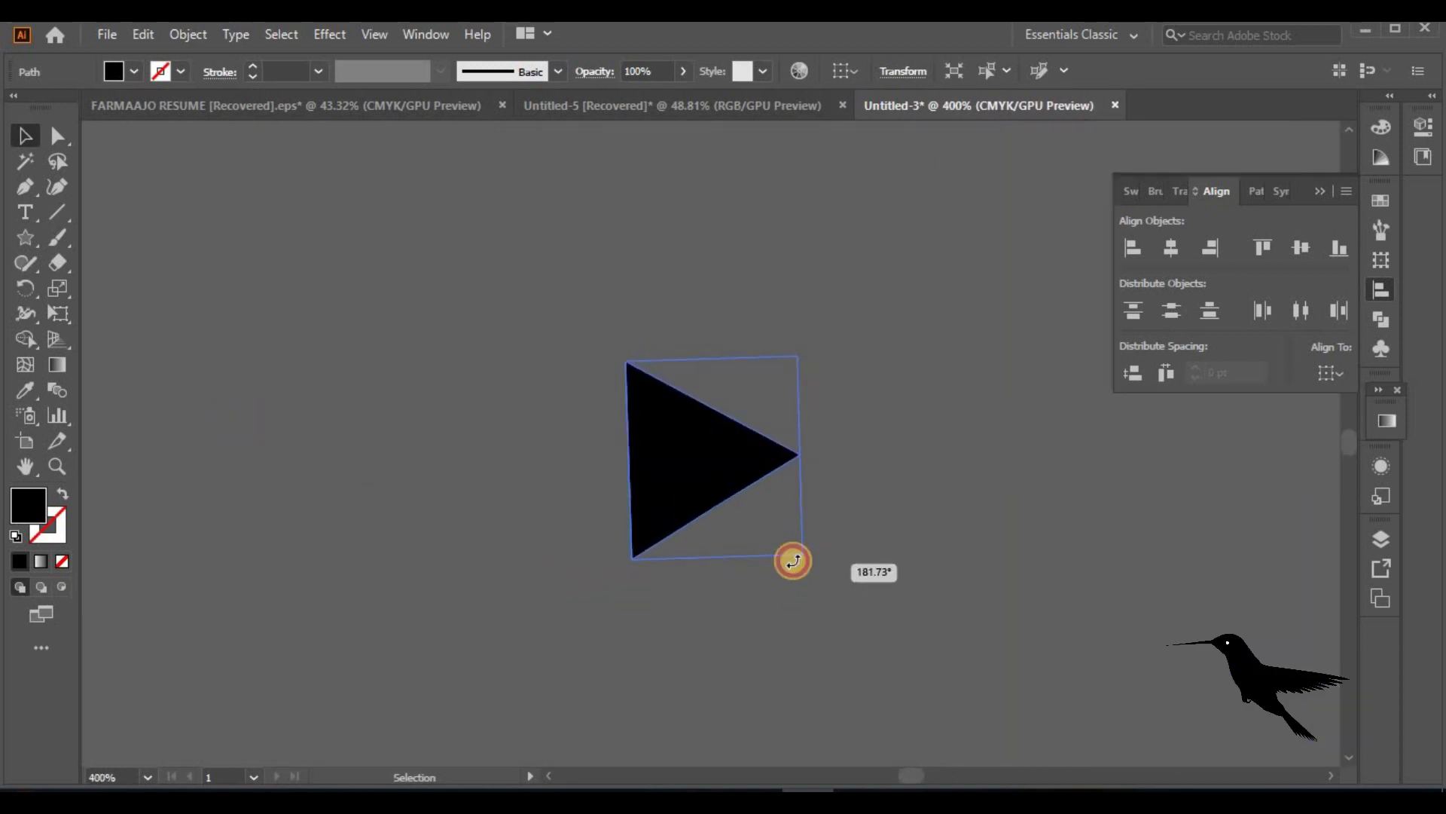
Resize and position the triangle as a bullet beside LEADERSHOP
key(a)
key(ctrl+minus)
key(ctrl+minus)
key(ctrl+minus)
key(ctrl+minus)
key(ctrl+minus)
key(ctrl+minus)
key(ctrl+minus)
key(ctrl+minus)
key(v)
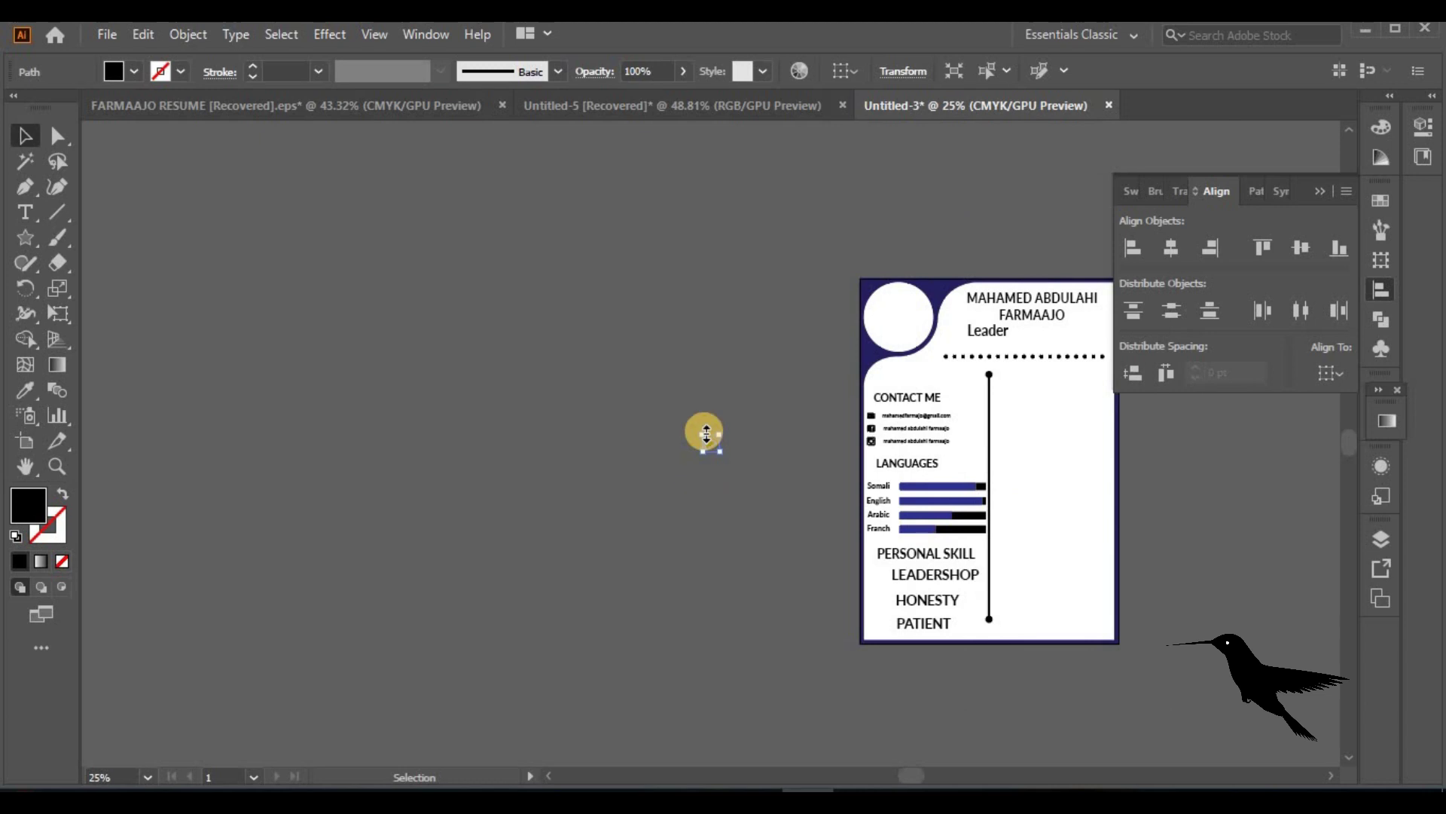
drag(721, 454, 879, 574)
key(ctrl+plus)
key(ctrl+plus)
key(ctrl+plus)
key(ctrl+plus)
key(ctrl+plus)
key(ctrl+plus)
key(ctrl+plus)
key(v)
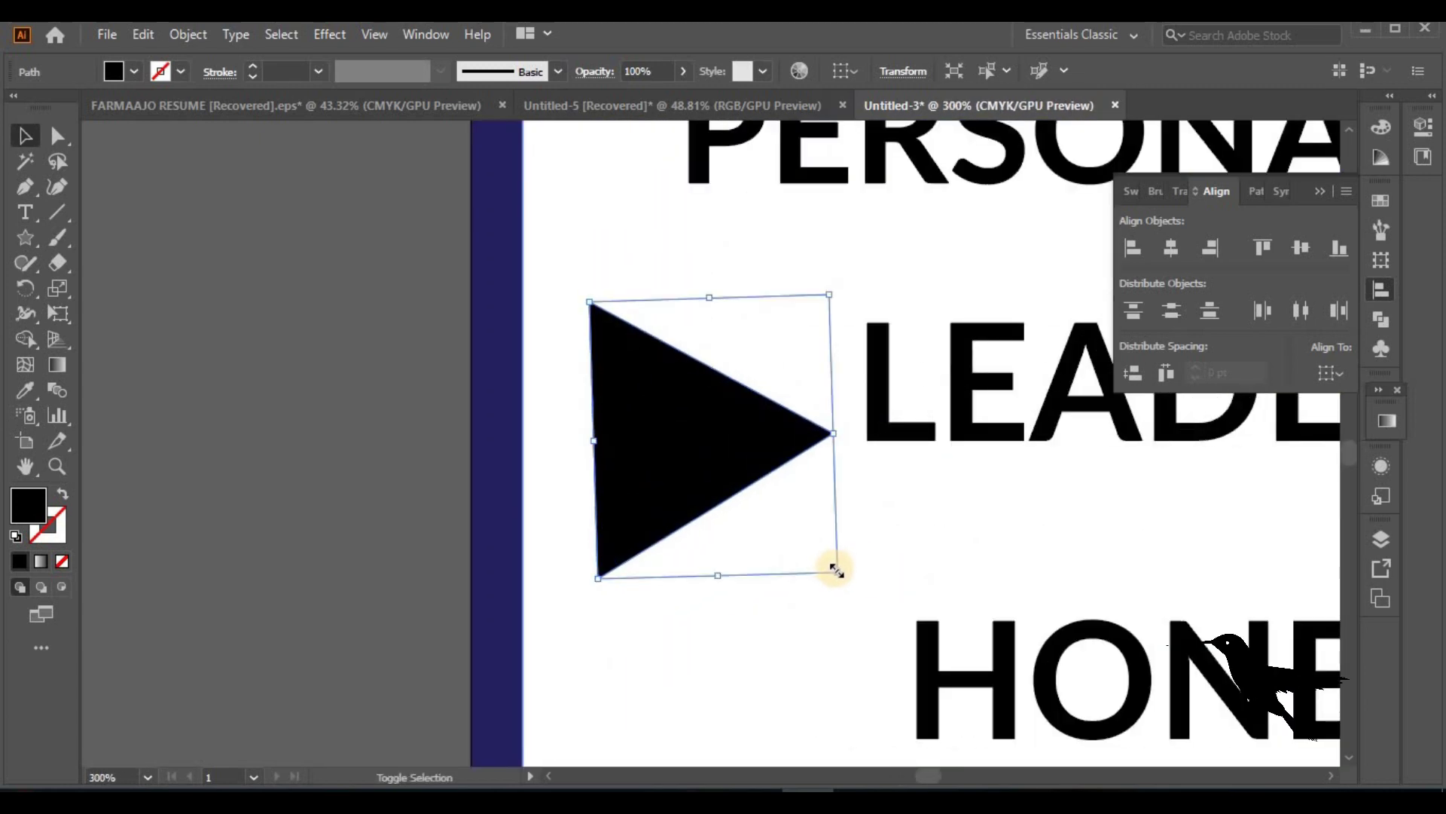
key(ctrl+z)
drag(889, 710, 692, 369)
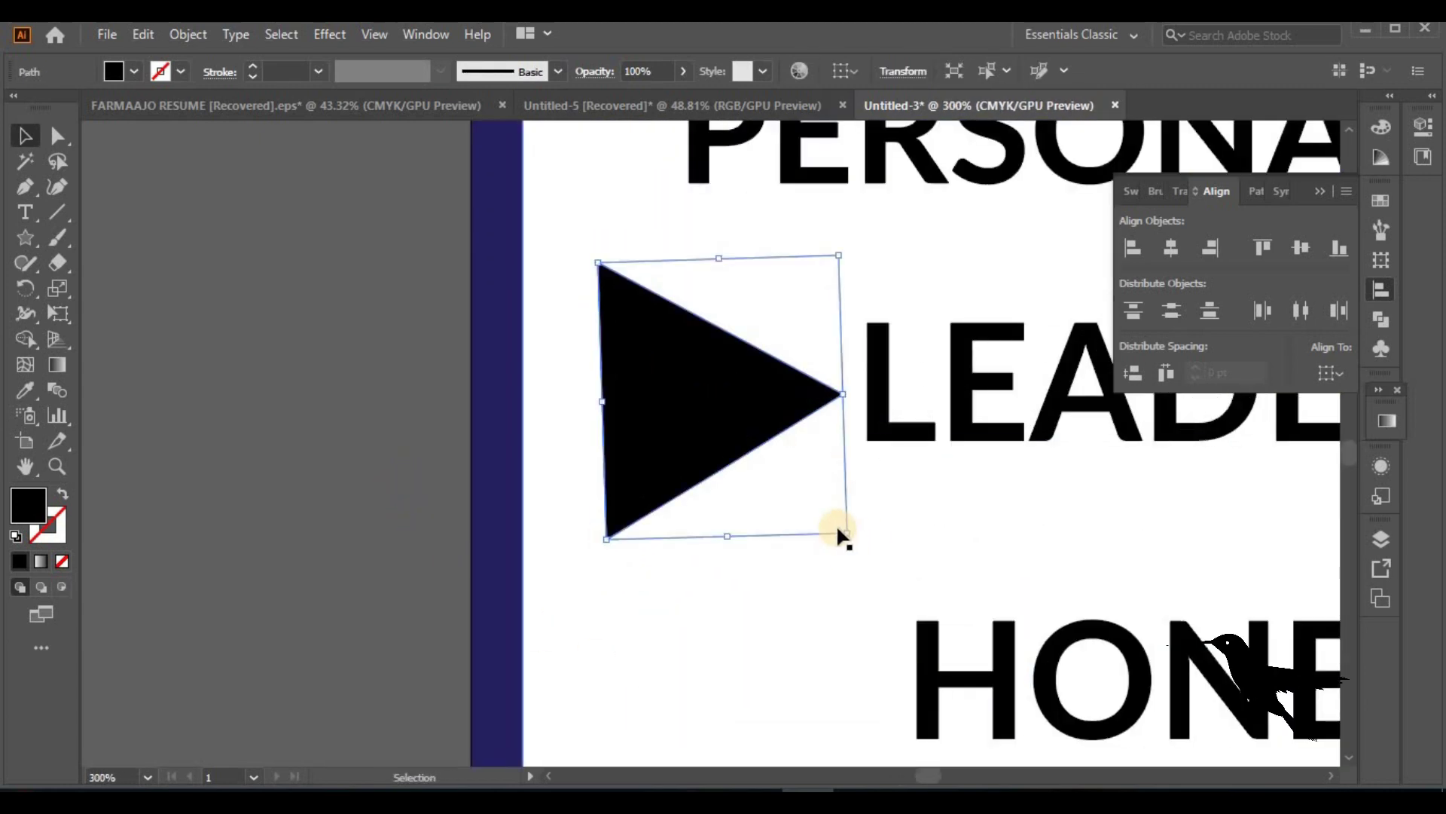
drag(826, 515, 756, 484)
drag(679, 413, 708, 714)
drag(1346, 455, 1346, 459)
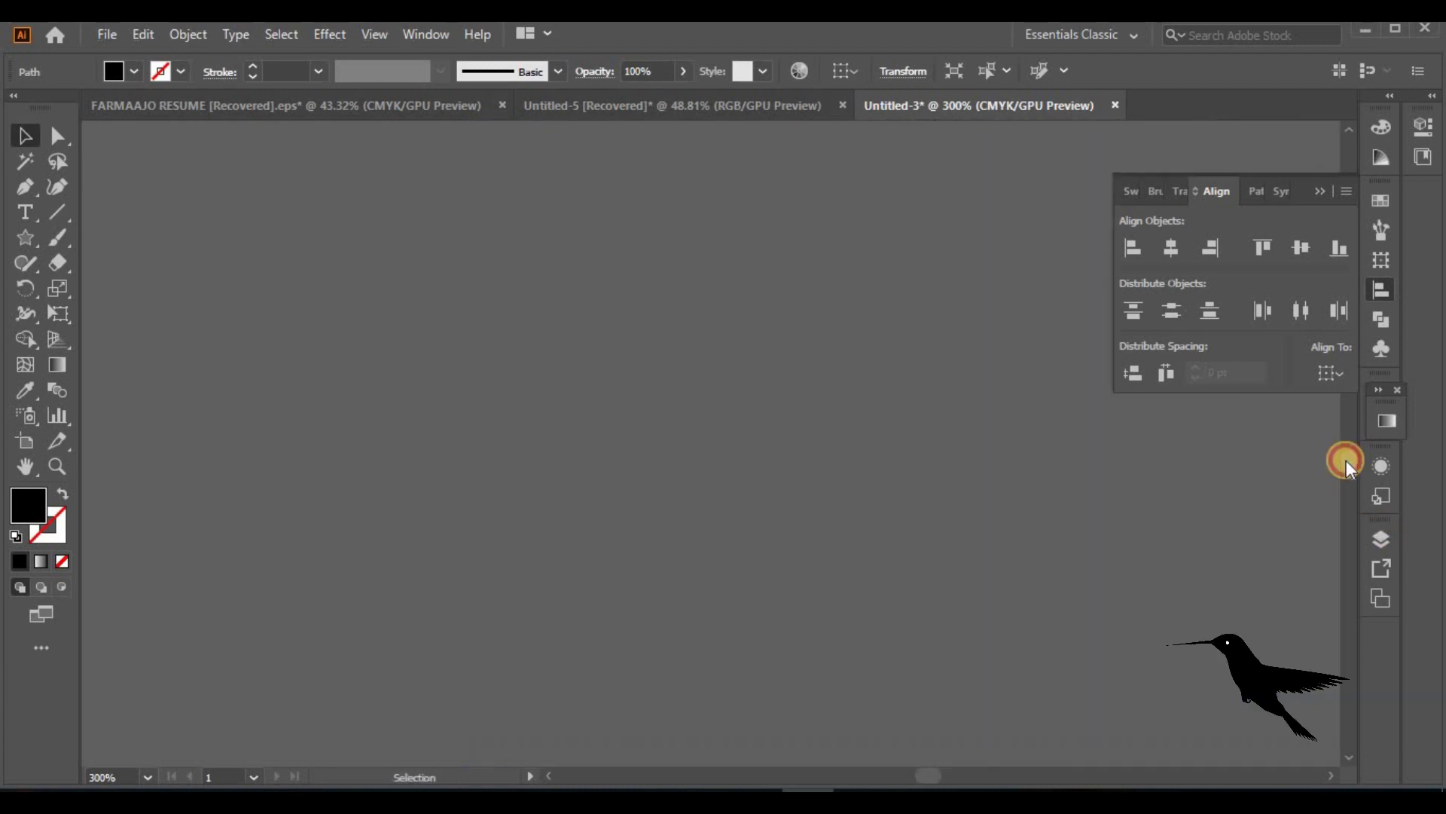
Copy the bullet to the other skills and align each triangle with its skill word
drag(676, 226, 690, 504)
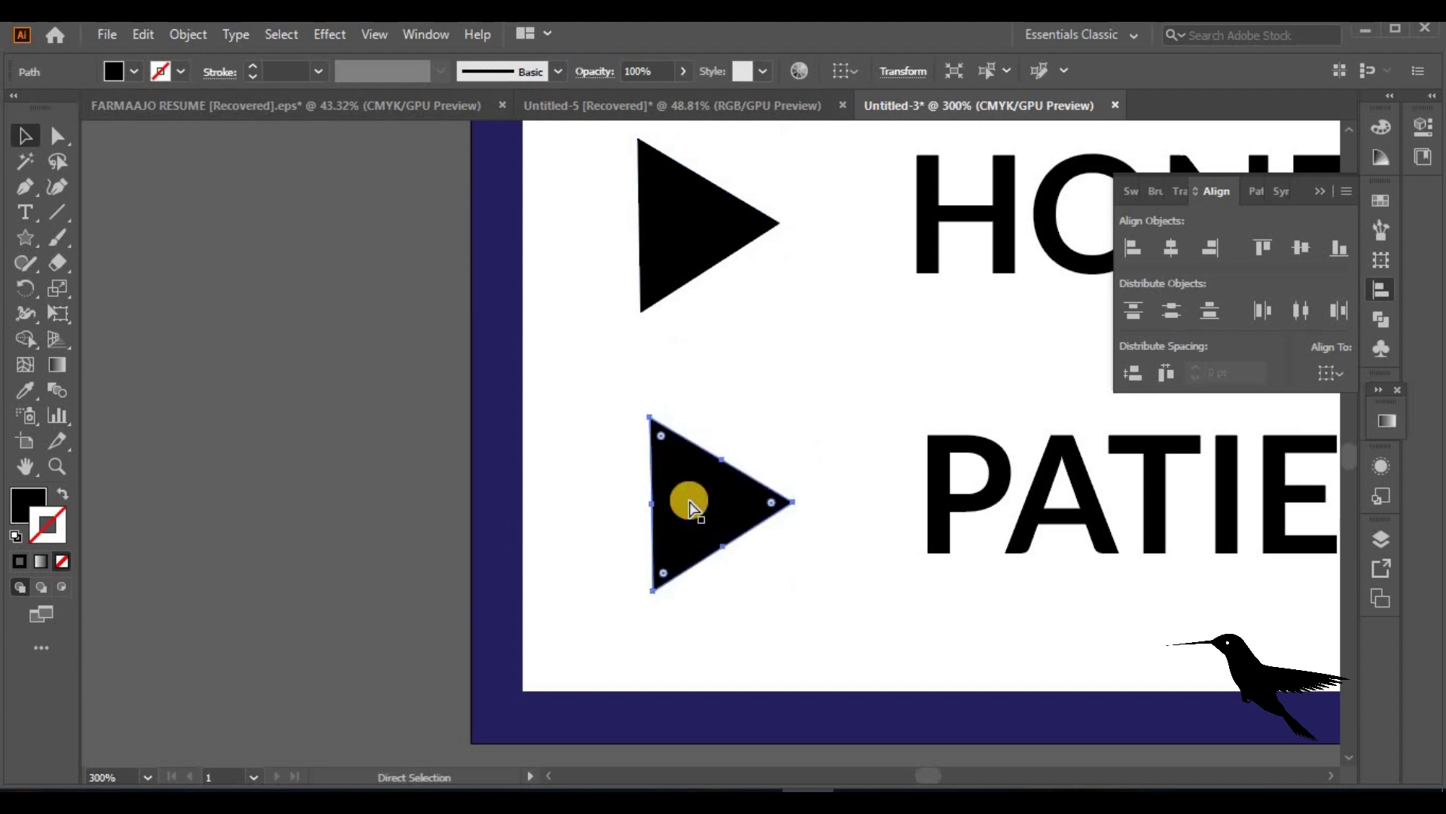
key(ctrl+minus)
key(ctrl+minus)
key(ctrl+minus)
key(ctrl+minus)
key(ctrl+minus)
key(ctrl+minus)
shift+click(756, 445)
click(1219, 249)
click(711, 412)
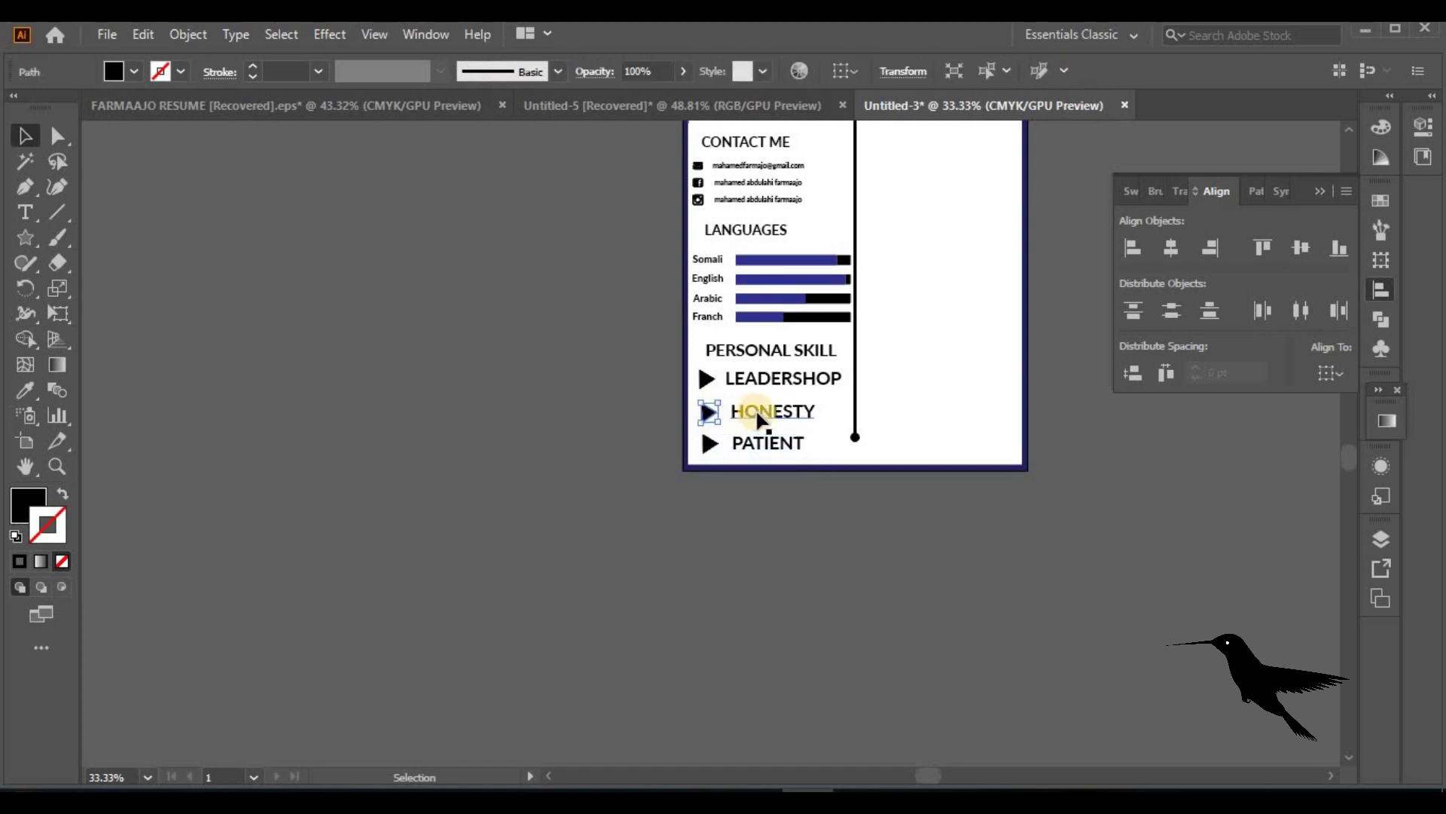
shift+click(756, 408)
click(1299, 247)
click(702, 377)
shift+click(768, 377)
click(885, 580)
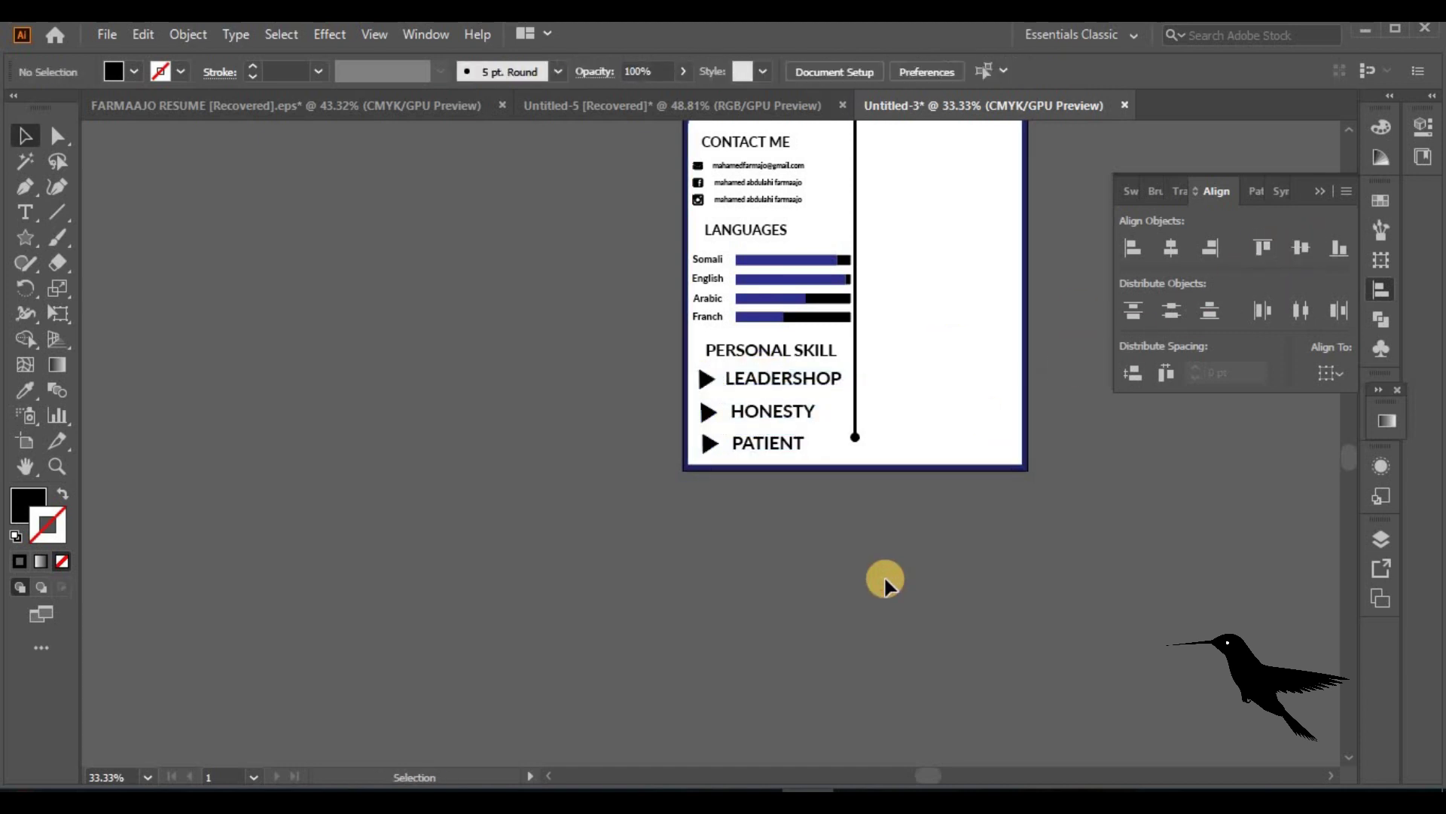
double_click(24, 463)
click(23, 136)
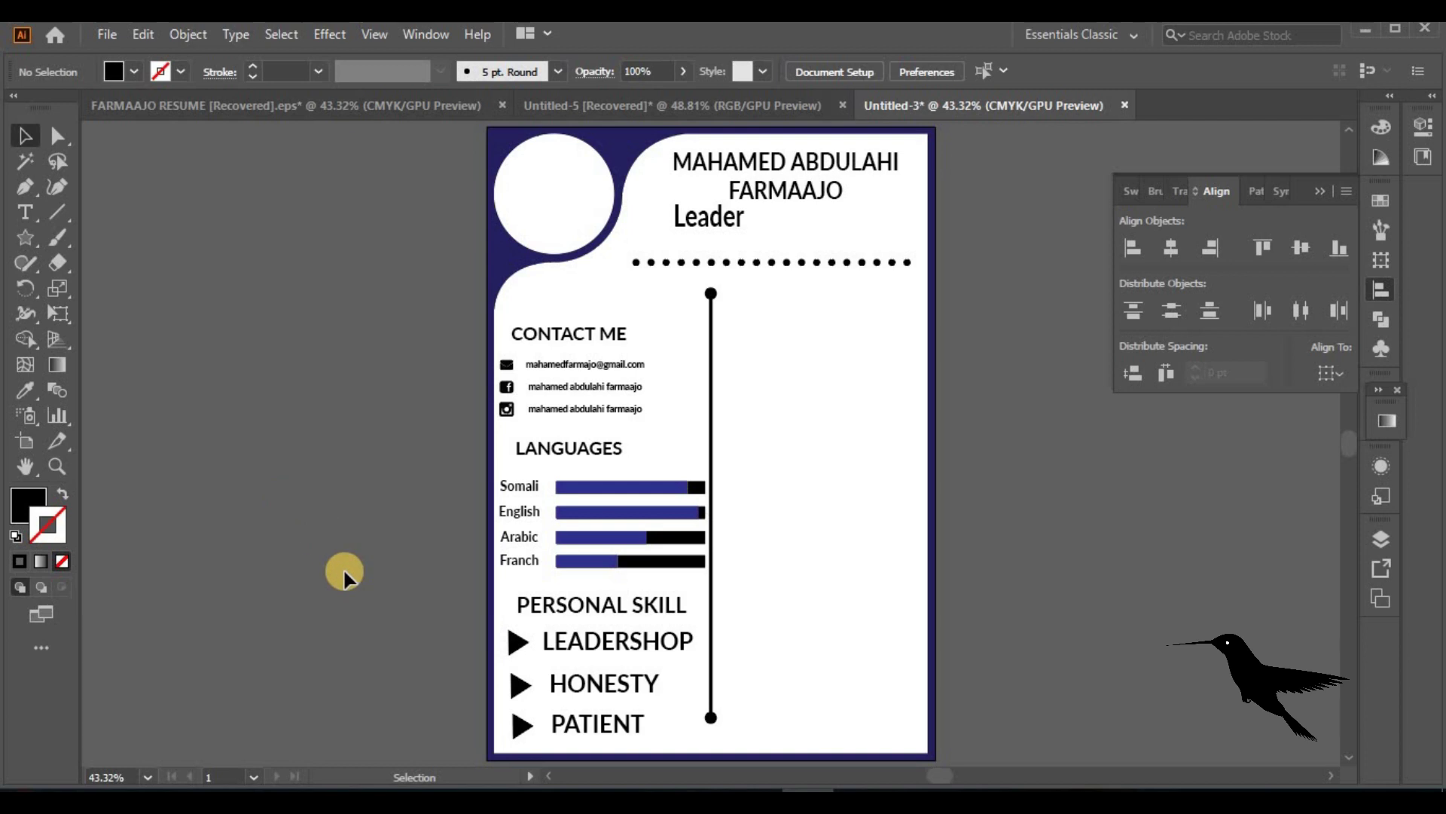
Horizontally centre the three skill bullet triangles on each other
click(517, 644)
shift+click(519, 686)
shift+click(518, 725)
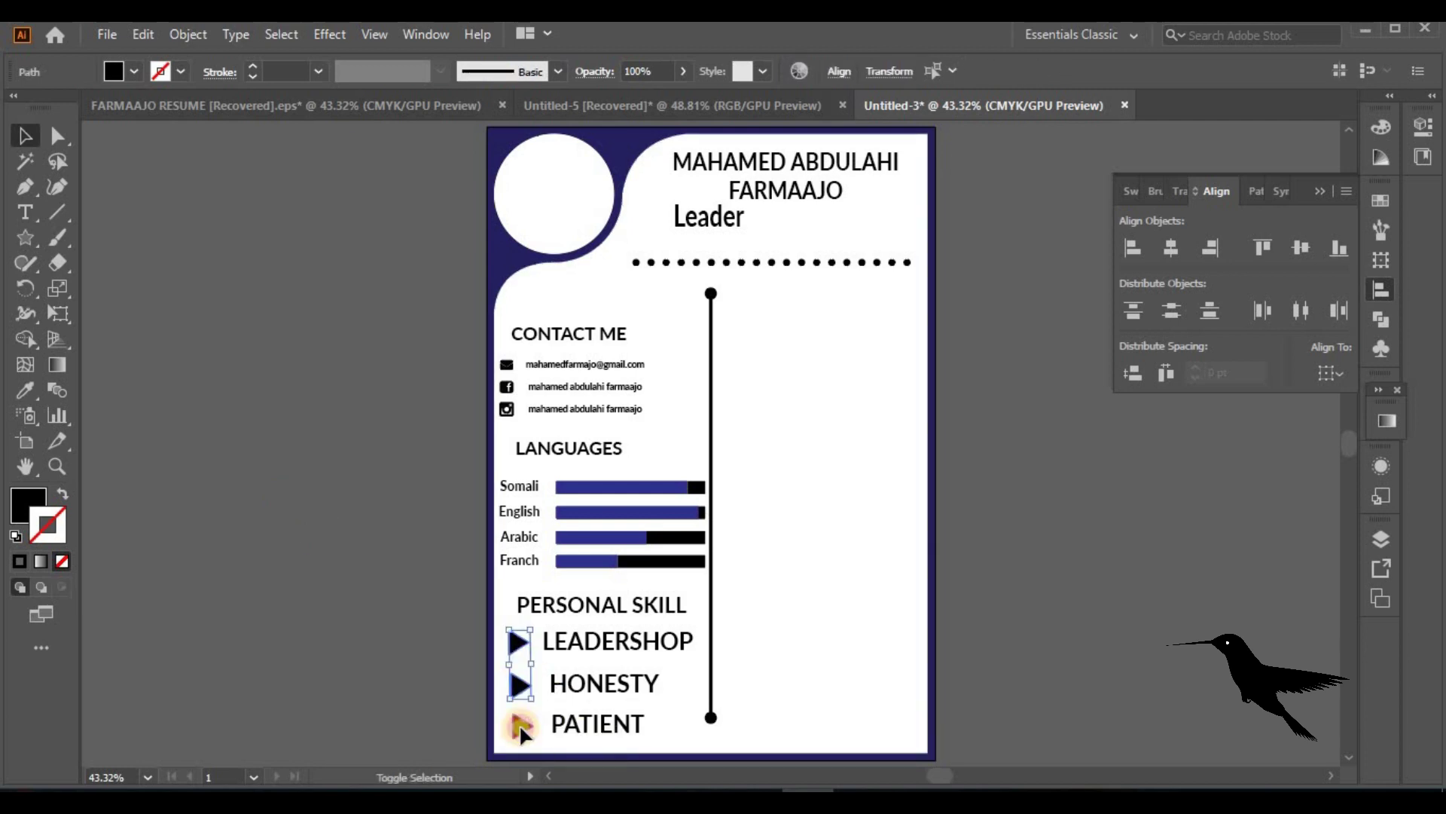
click(1171, 248)
click(1043, 593)
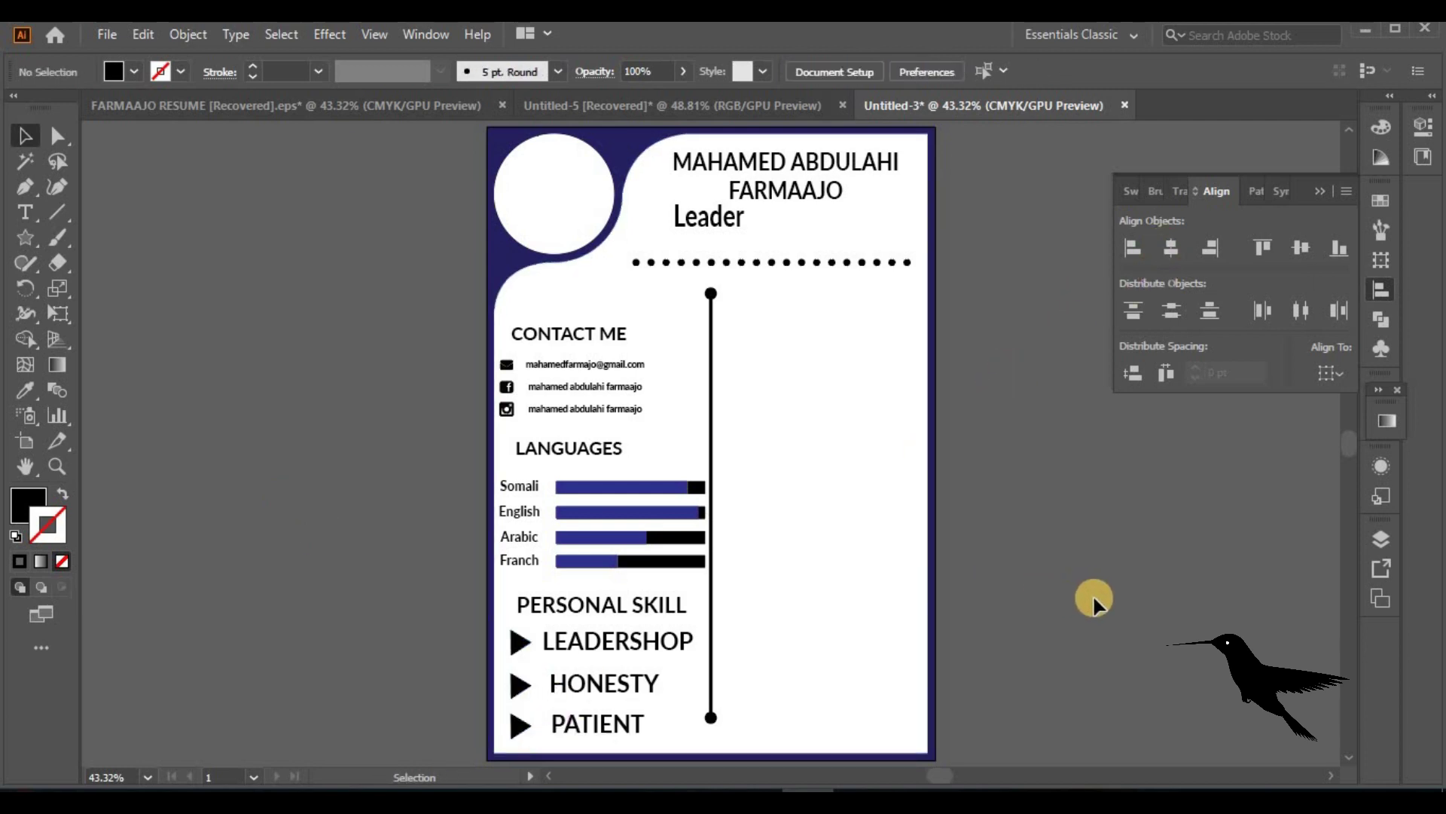
Copy CONTACT ME into the right column and raise the left heading, contact lines and icons
click(553, 333)
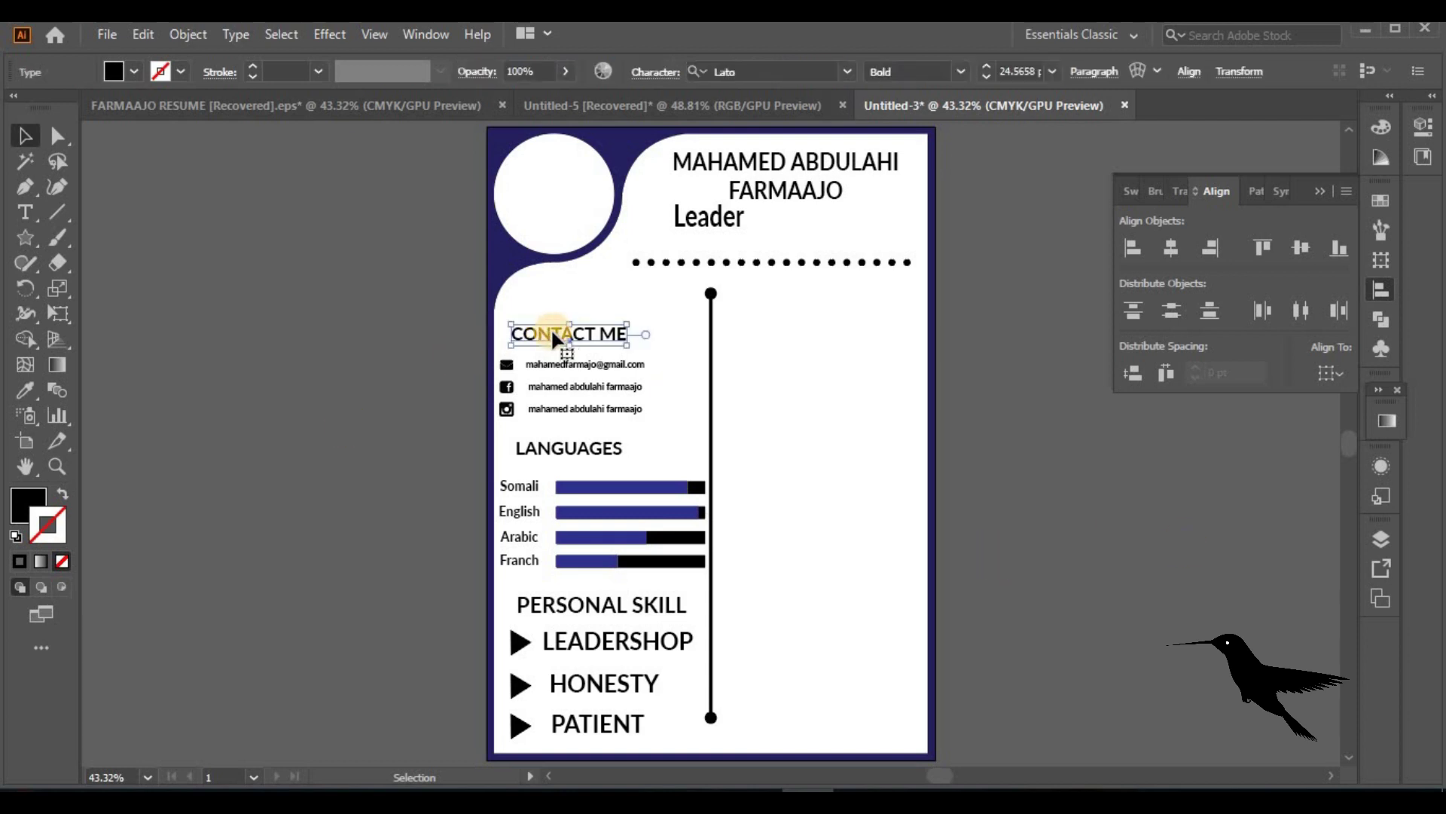
drag(569, 337, 805, 332)
drag(636, 332, 636, 312)
click(596, 372)
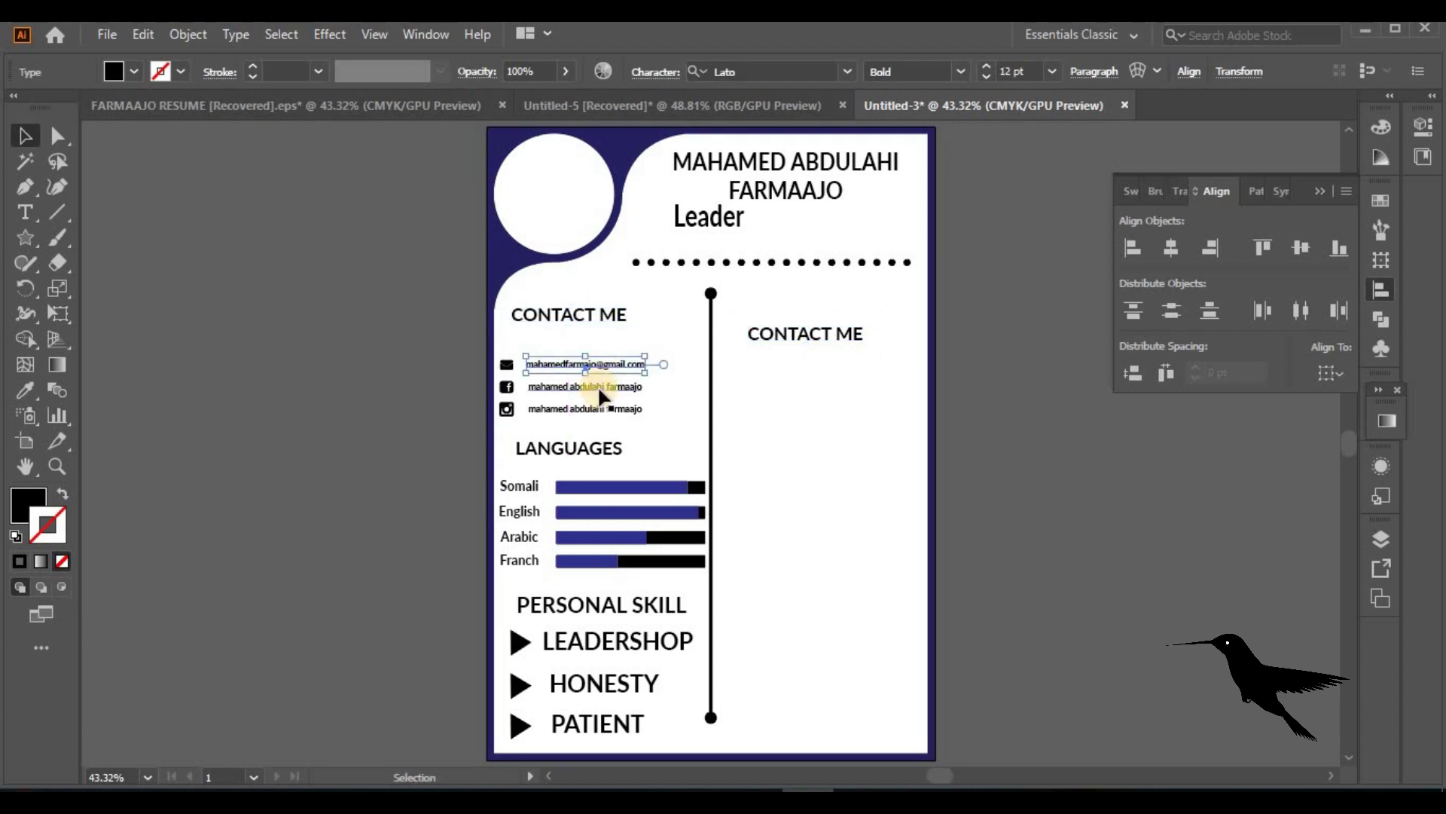
shift+click(599, 388)
shift+click(506, 408)
shift+click(507, 386)
shift+click(507, 363)
drag(580, 385, 579, 363)
Move the LANGUAGES heading up and lock the background page frame
click(576, 446)
drag(575, 445, 585, 419)
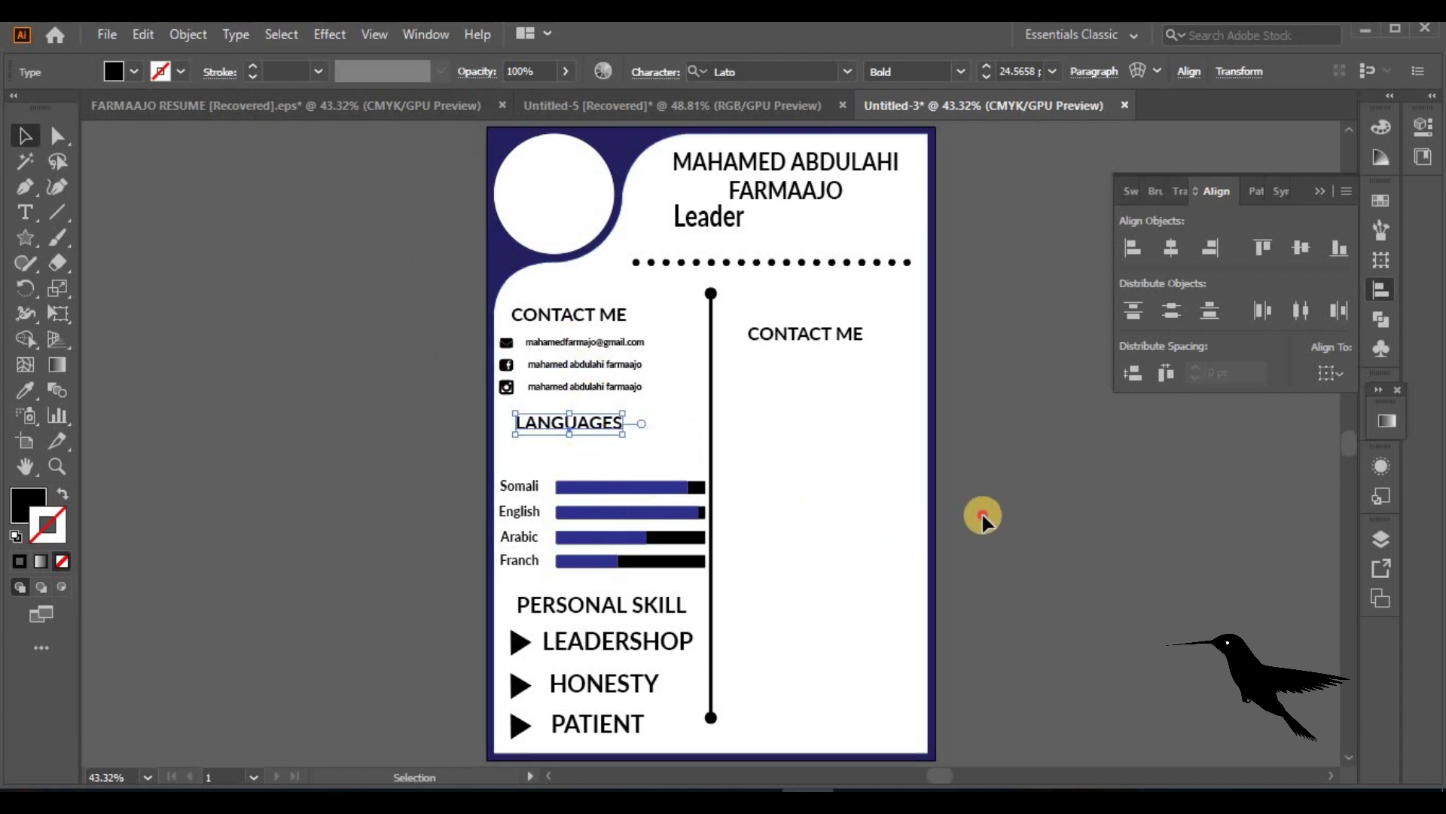
key(ctrl+a)
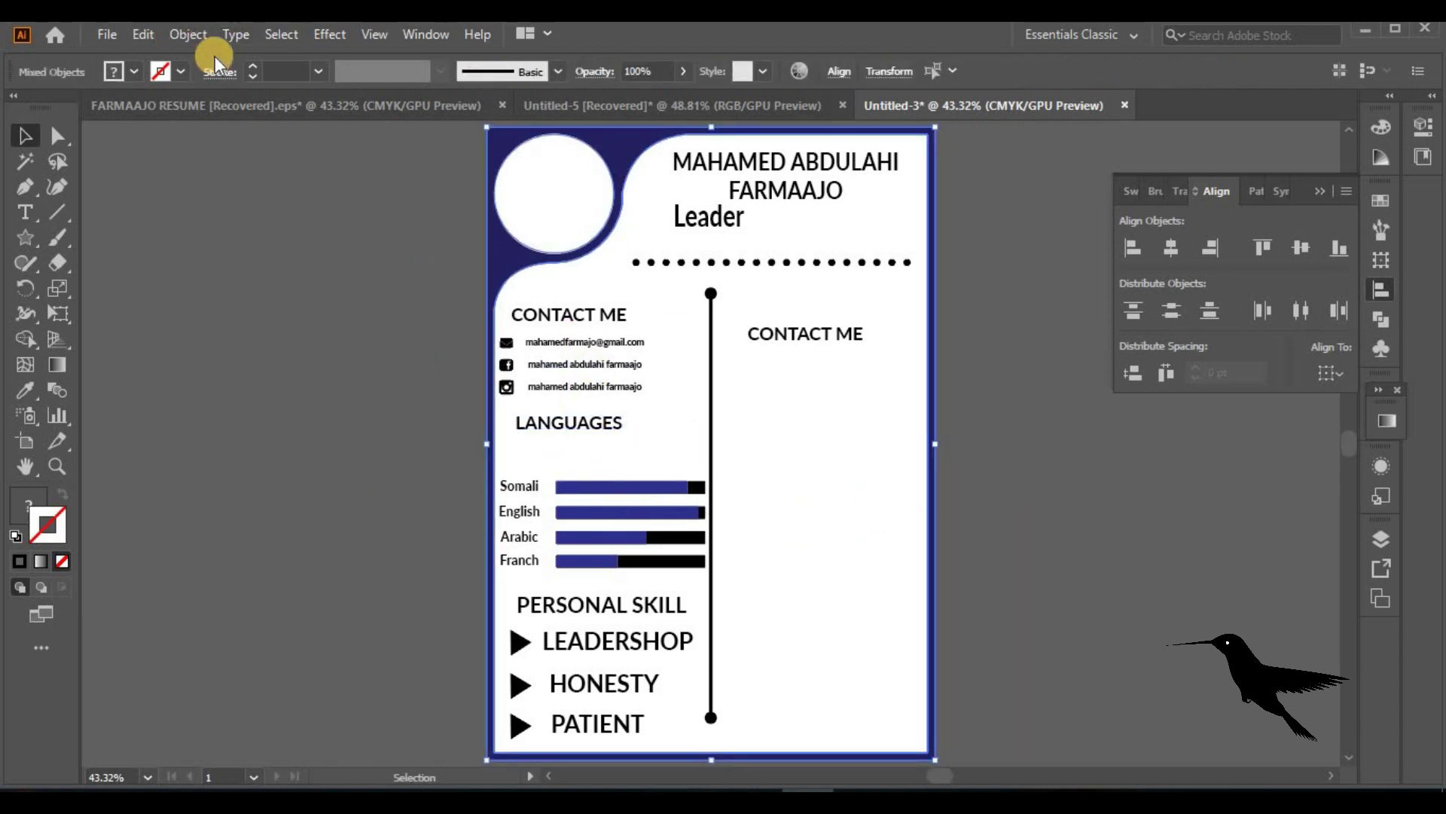
click(188, 34)
mouse_move(438, 166)
click(582, 178)
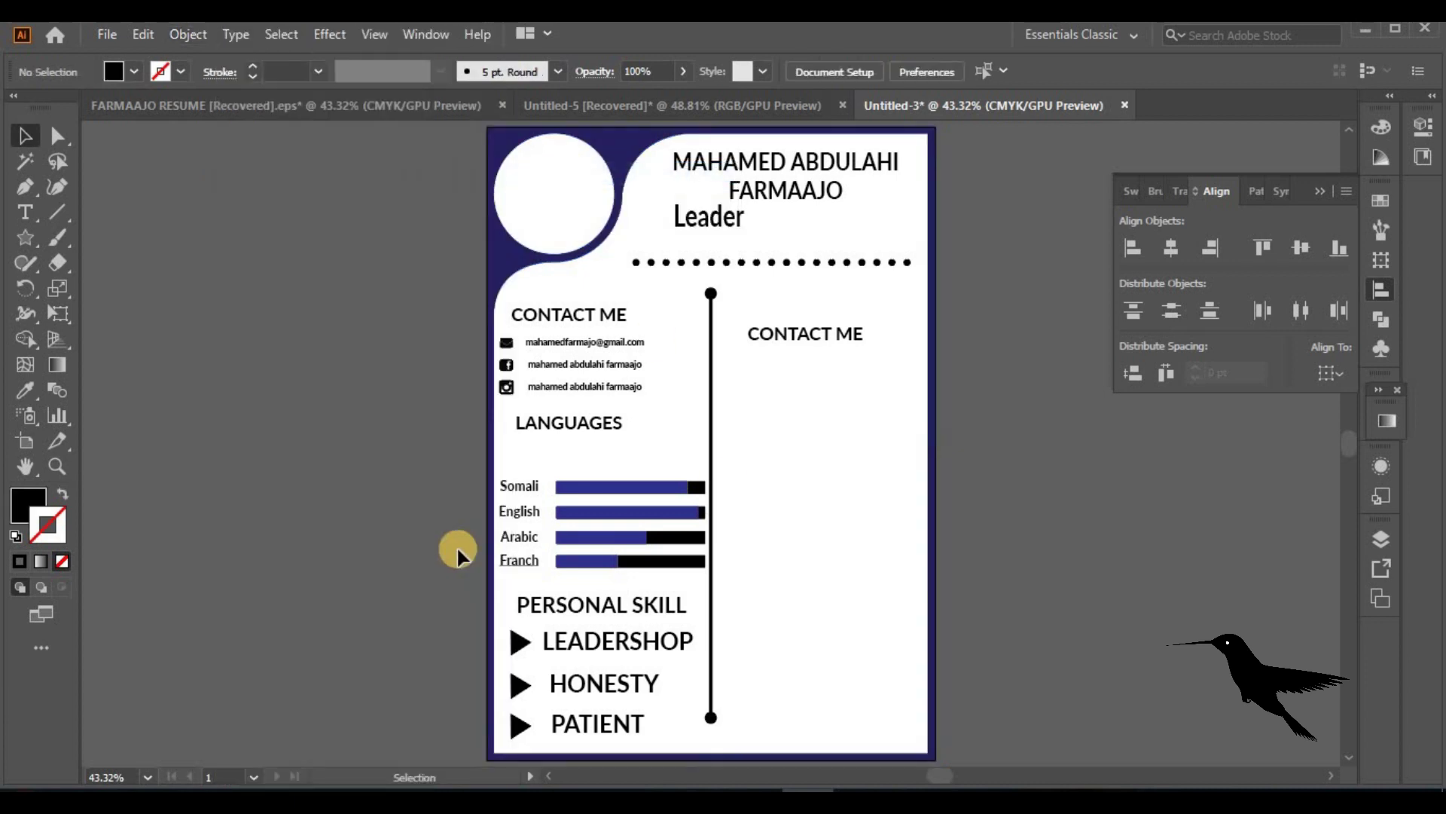
Shift the PERSONAL SKILL group up and raise the right CONTACT ME heading
drag(419, 468, 612, 519)
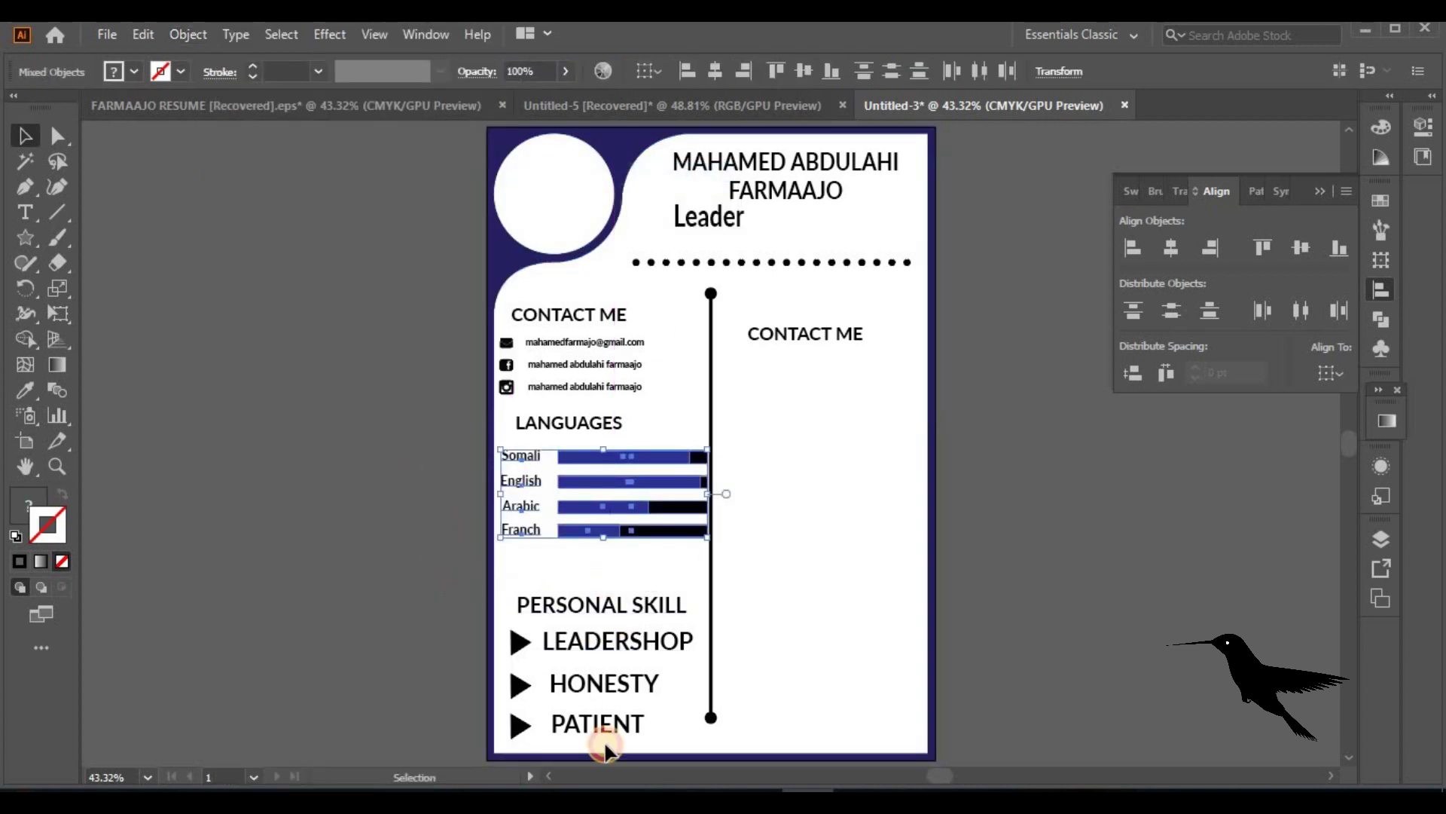
click(597, 634)
drag(597, 634, 663, 618)
click(1137, 524)
drag(849, 341, 845, 320)
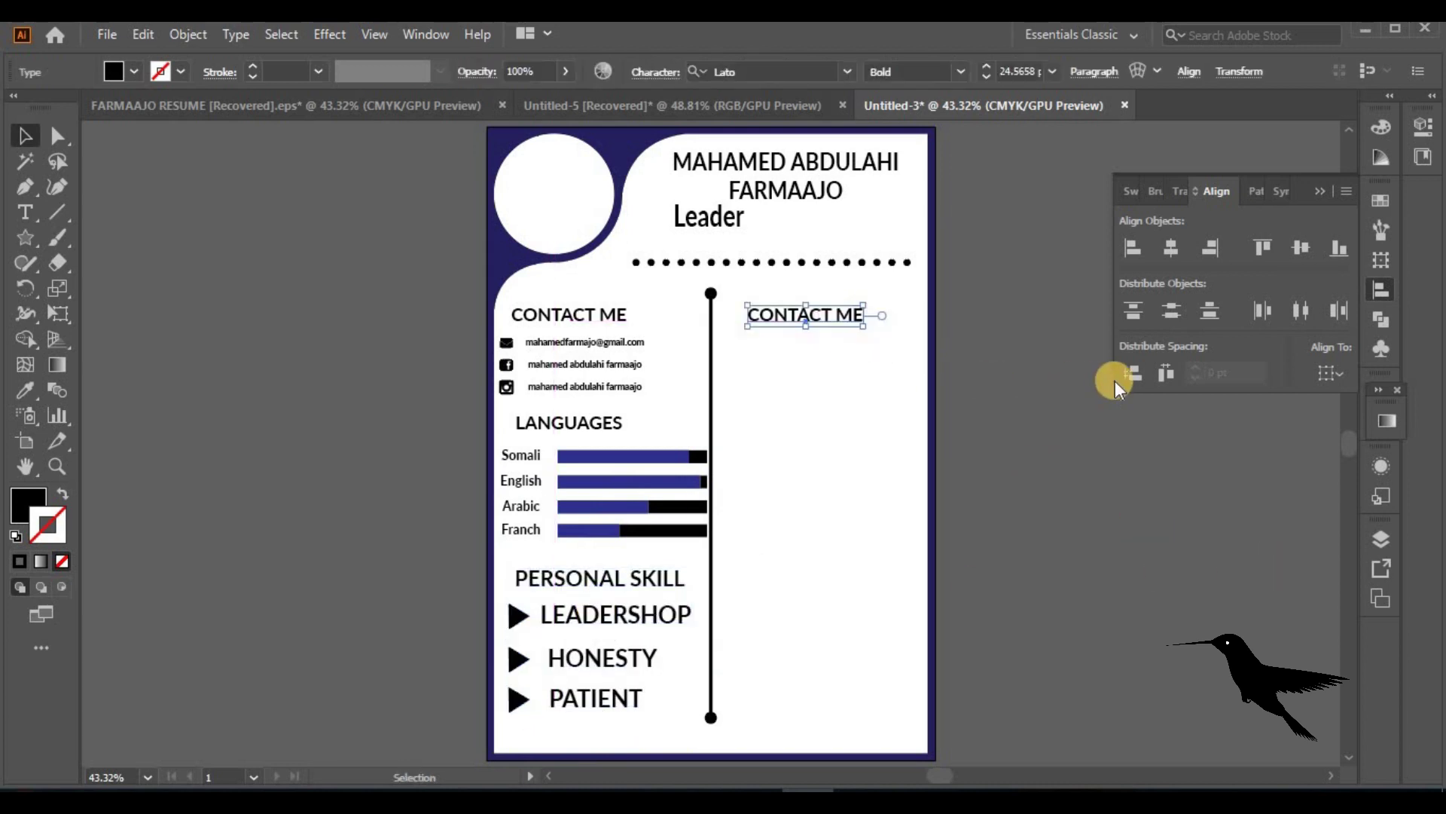
Retype the right heading as ABOUT ME in UPPERCASE
double_click(788, 314)
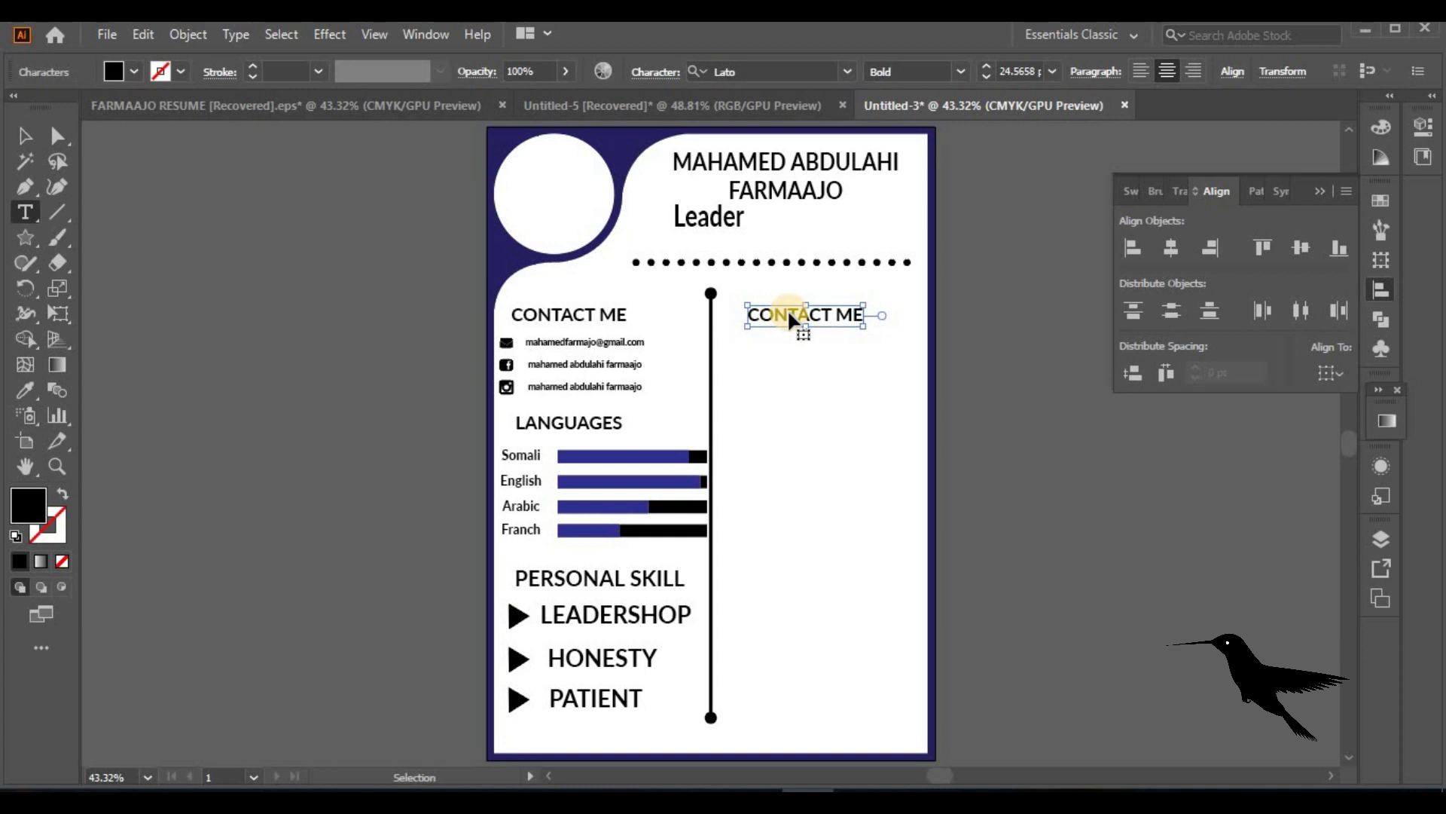
drag(834, 314, 717, 318)
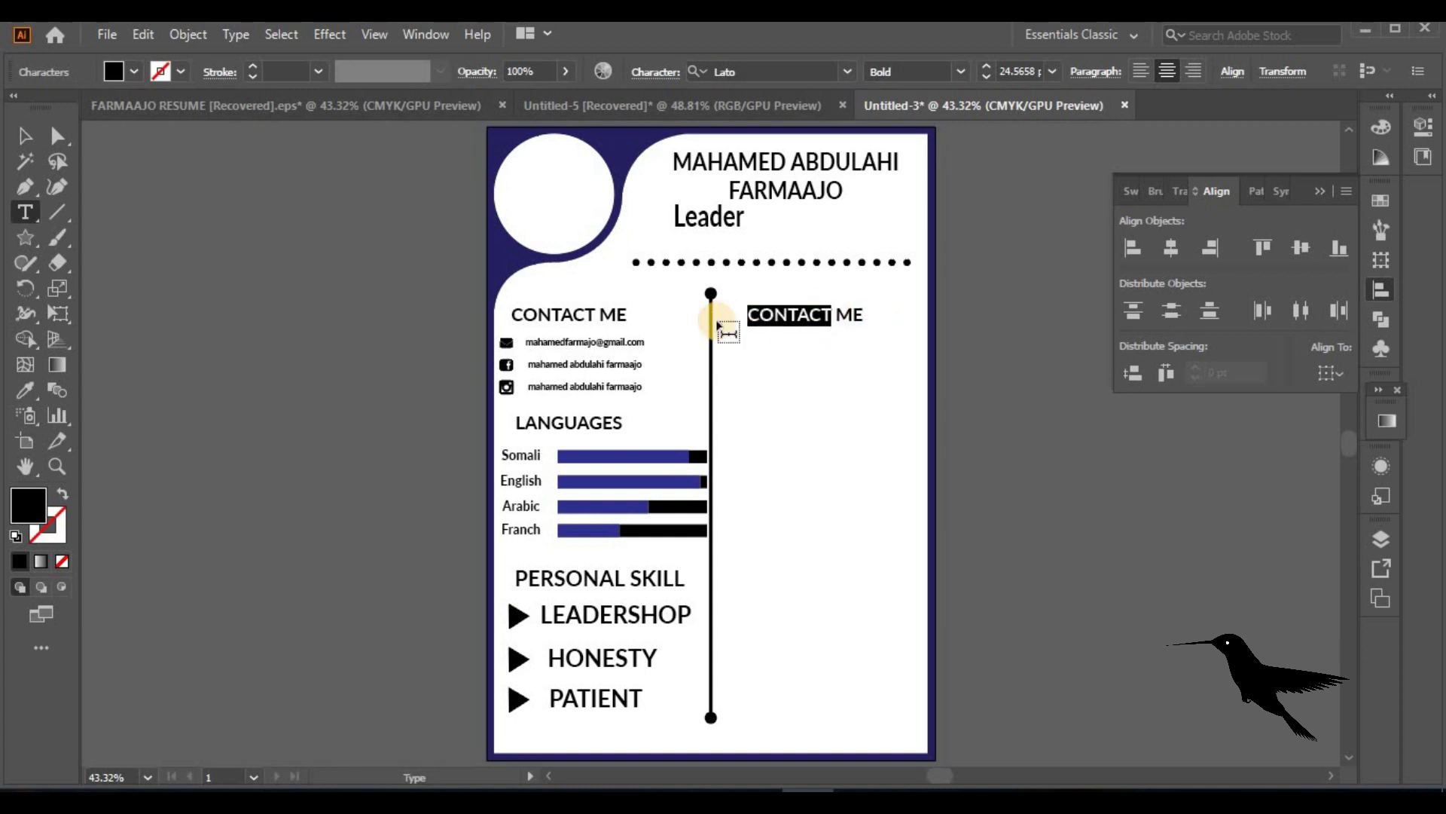
text(Abou)
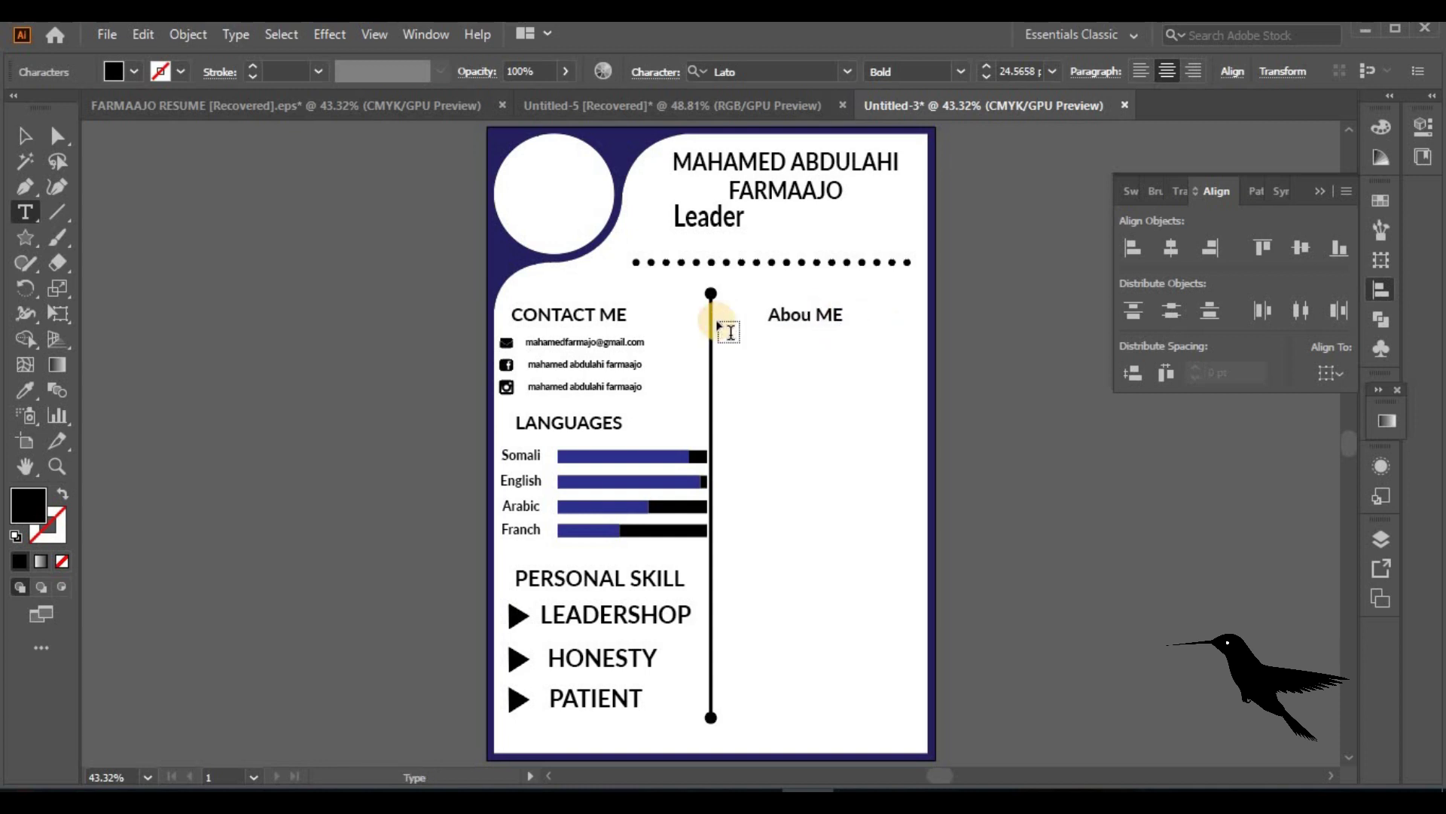
click(19, 138)
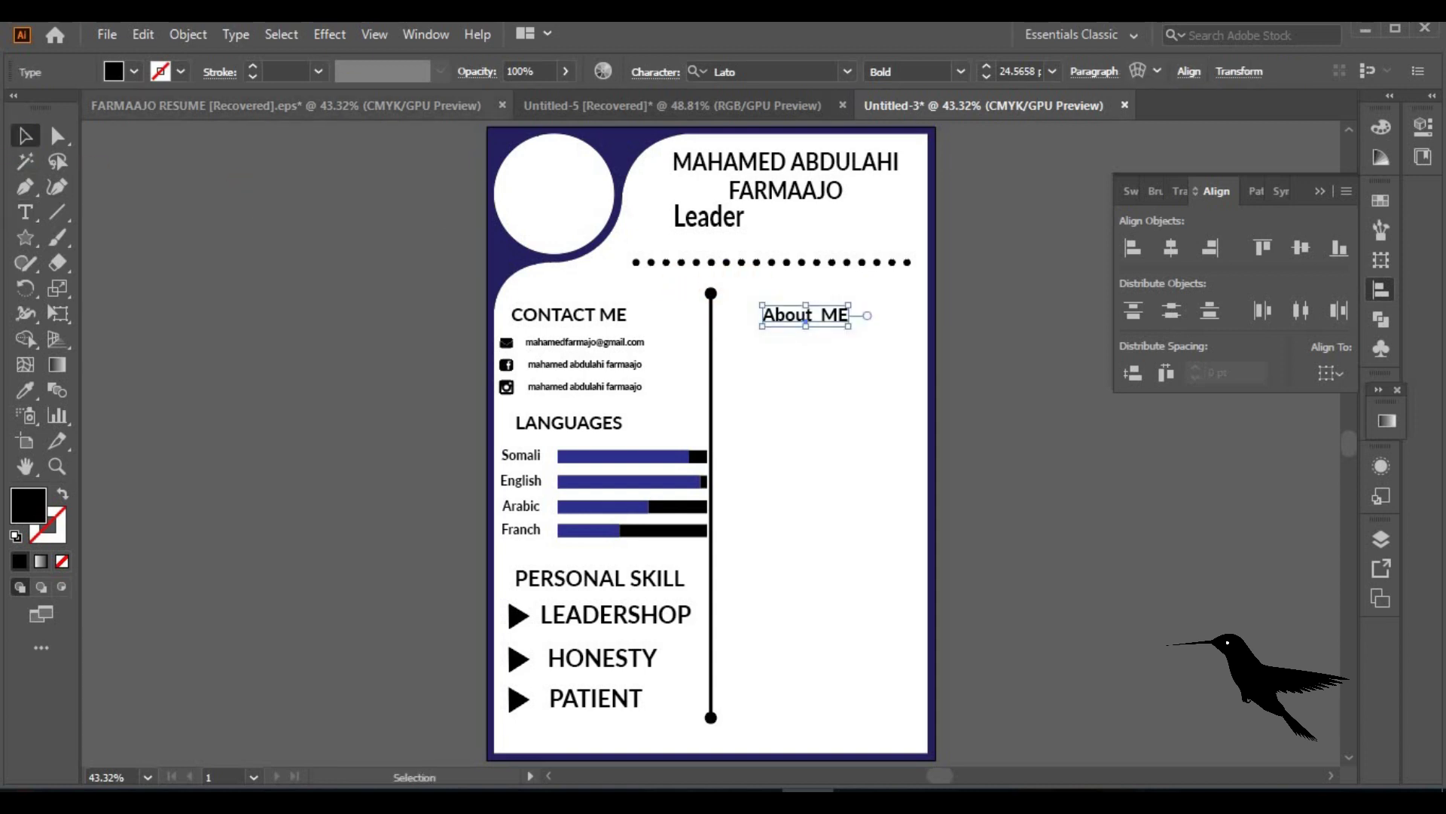
click(235, 34)
mouse_move(436, 361)
click(603, 361)
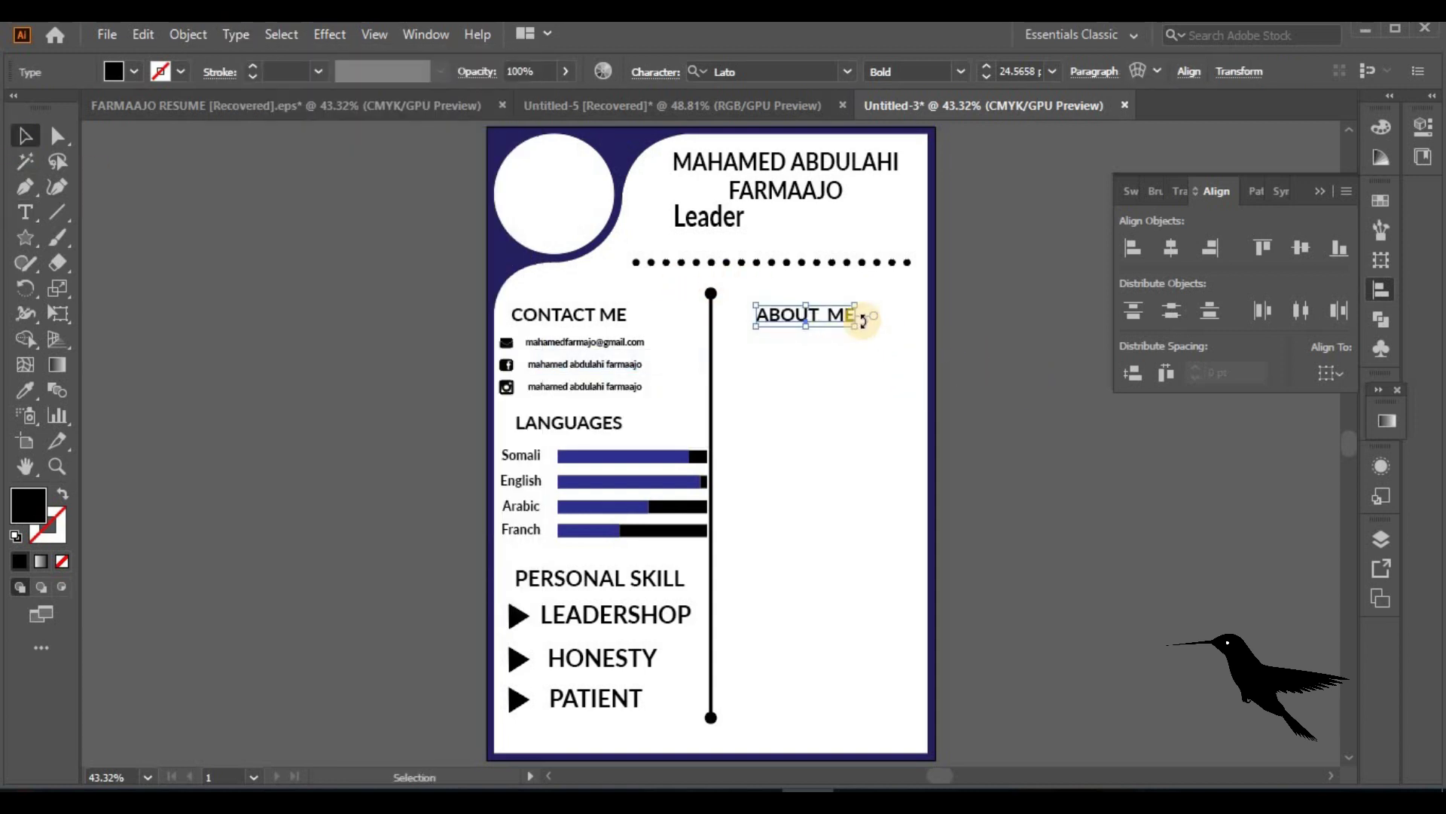
click(817, 324)
click(801, 309)
click(879, 387)
Paste the About Me placeholder text from FARMAAJO RESUME under ABOUT ME
click(395, 107)
click(727, 358)
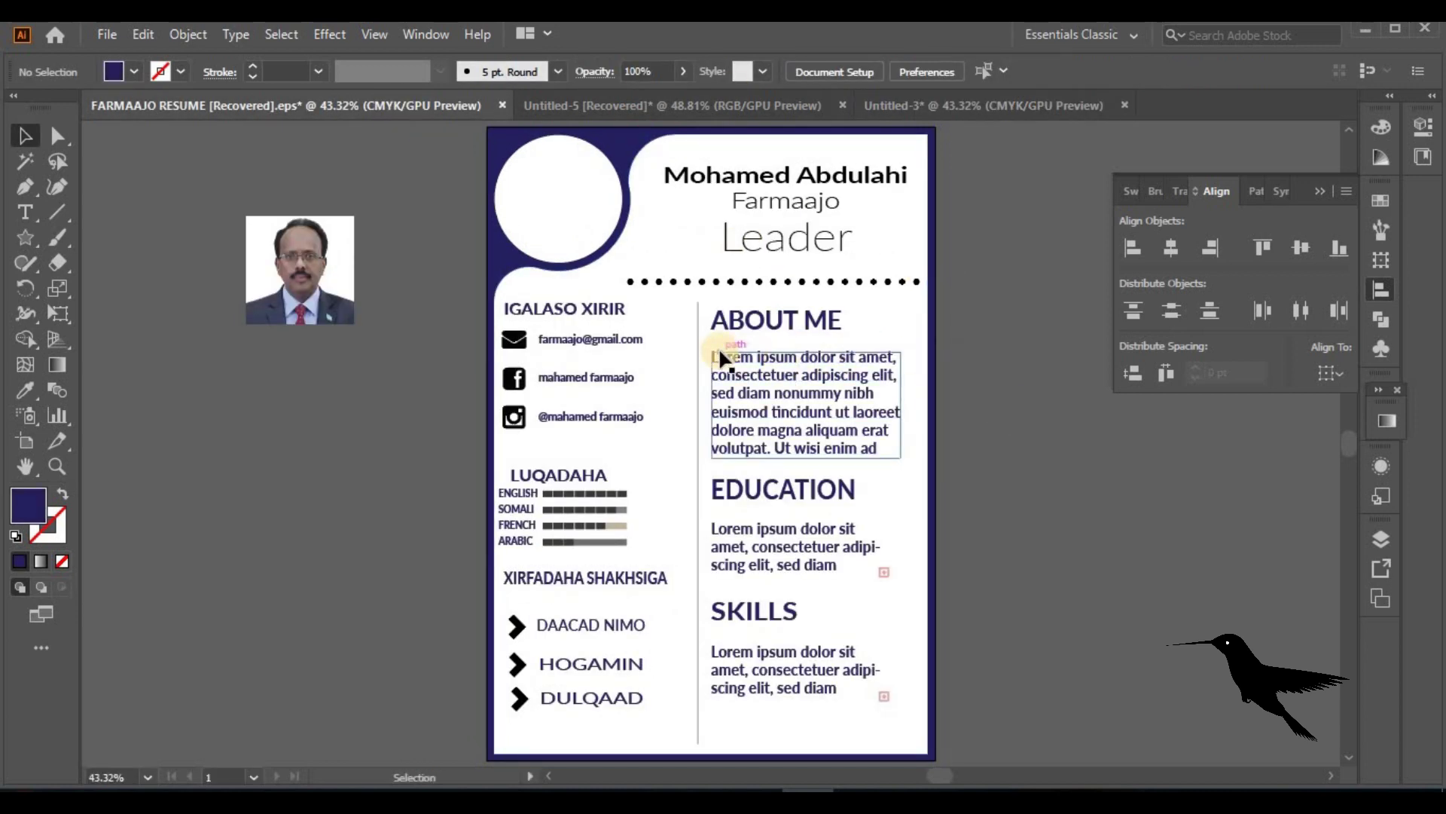
click(979, 106)
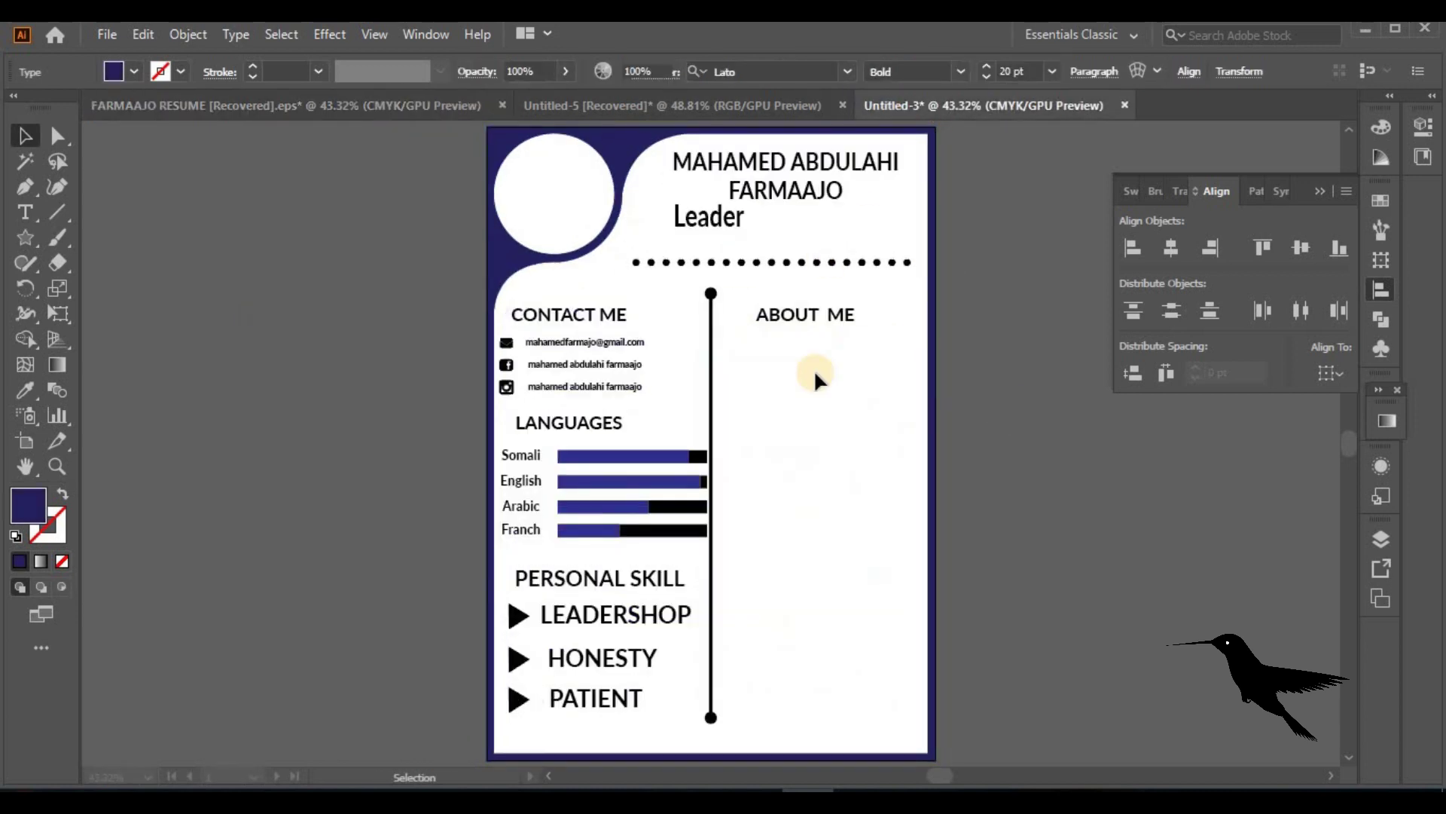
key(ctrl+v)
drag(795, 414, 871, 378)
Paste the EDUCATION heading from FARMAAJO RESUME below the About Me text
click(826, 120)
click(484, 121)
click(788, 486)
click(979, 105)
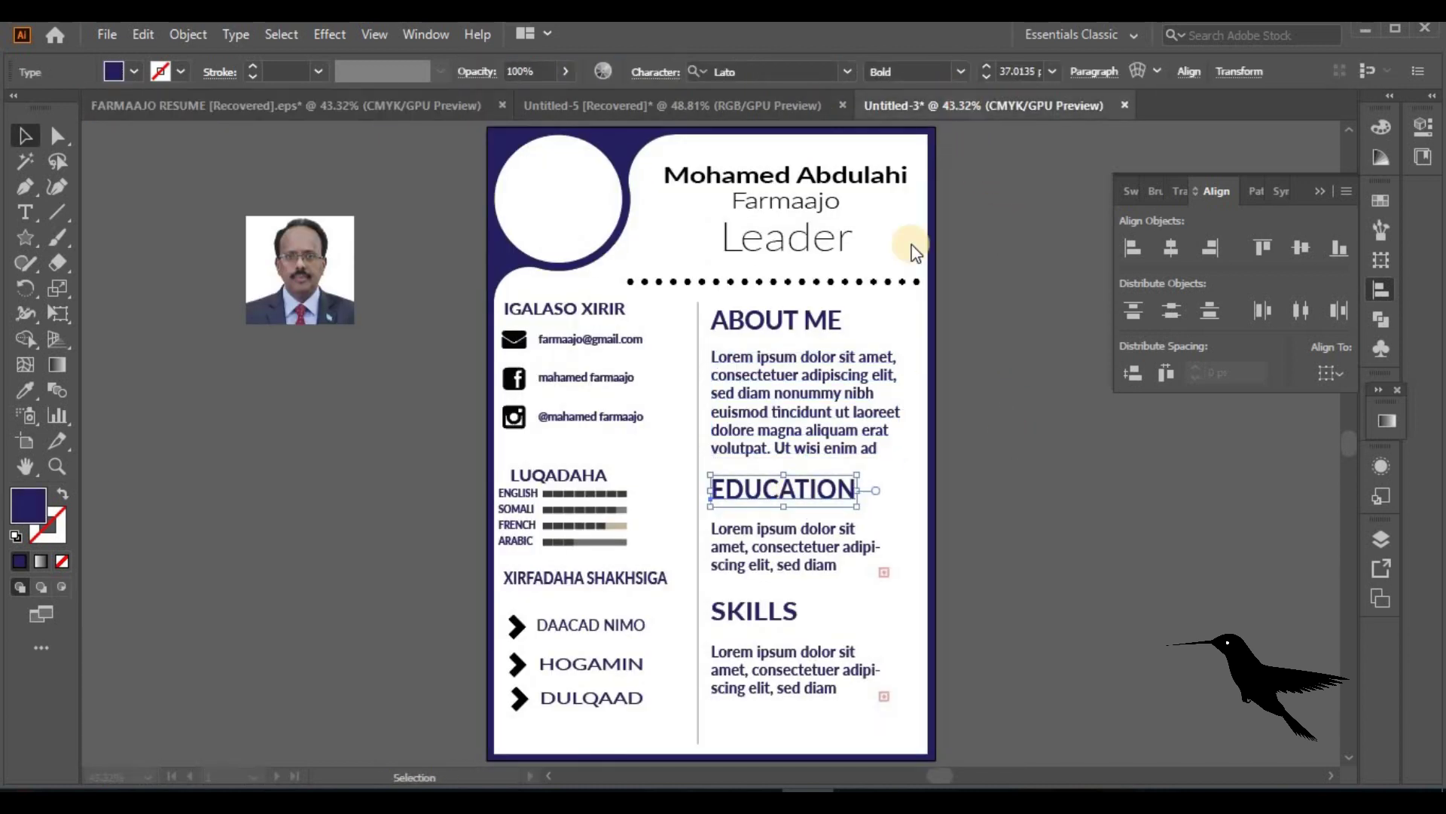
click(829, 488)
key(ctrl+v)
drag(744, 449, 851, 489)
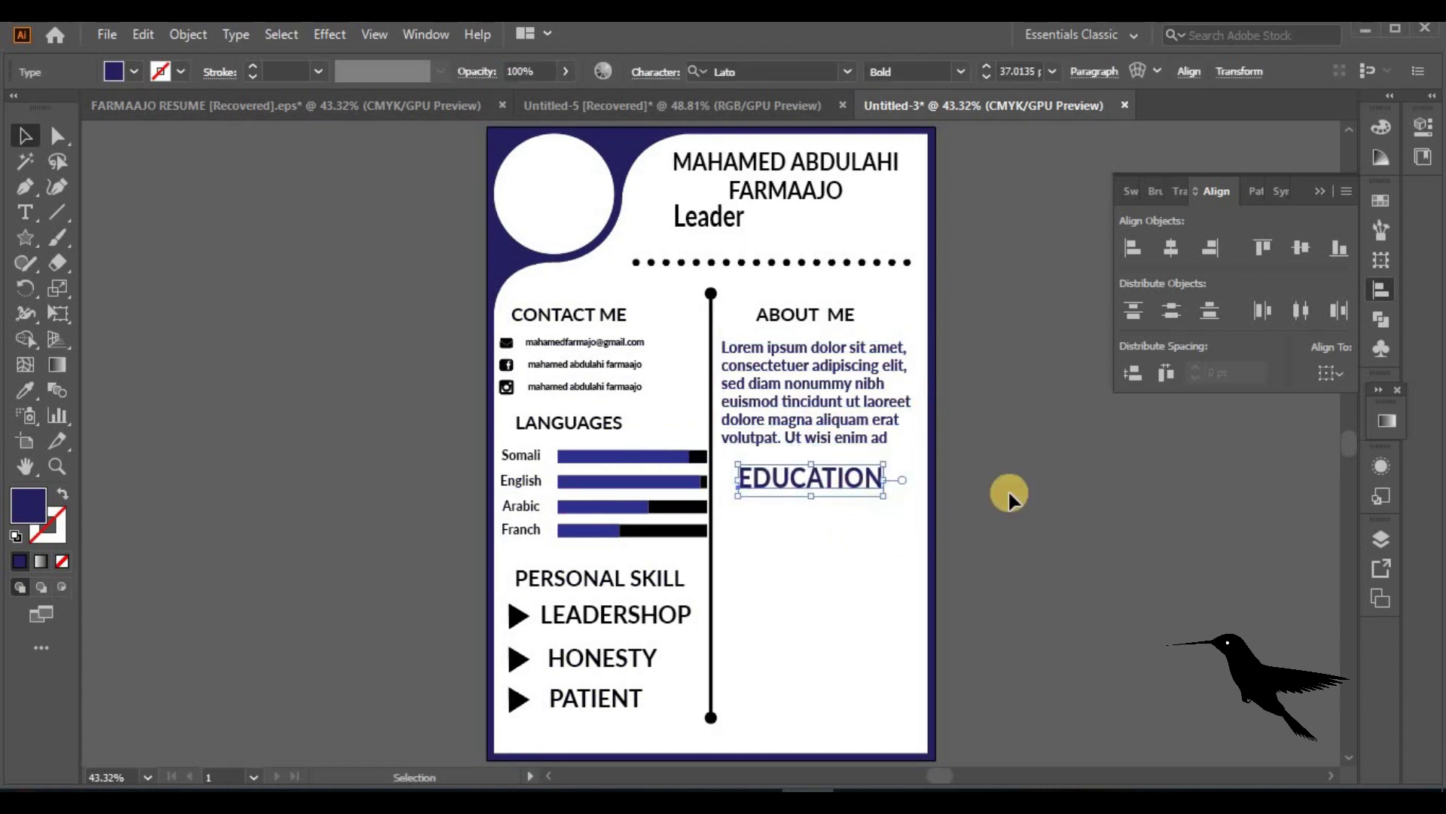
click(864, 554)
Paste the education placeholder text under the EDUCATION heading
click(345, 105)
click(808, 531)
click(962, 106)
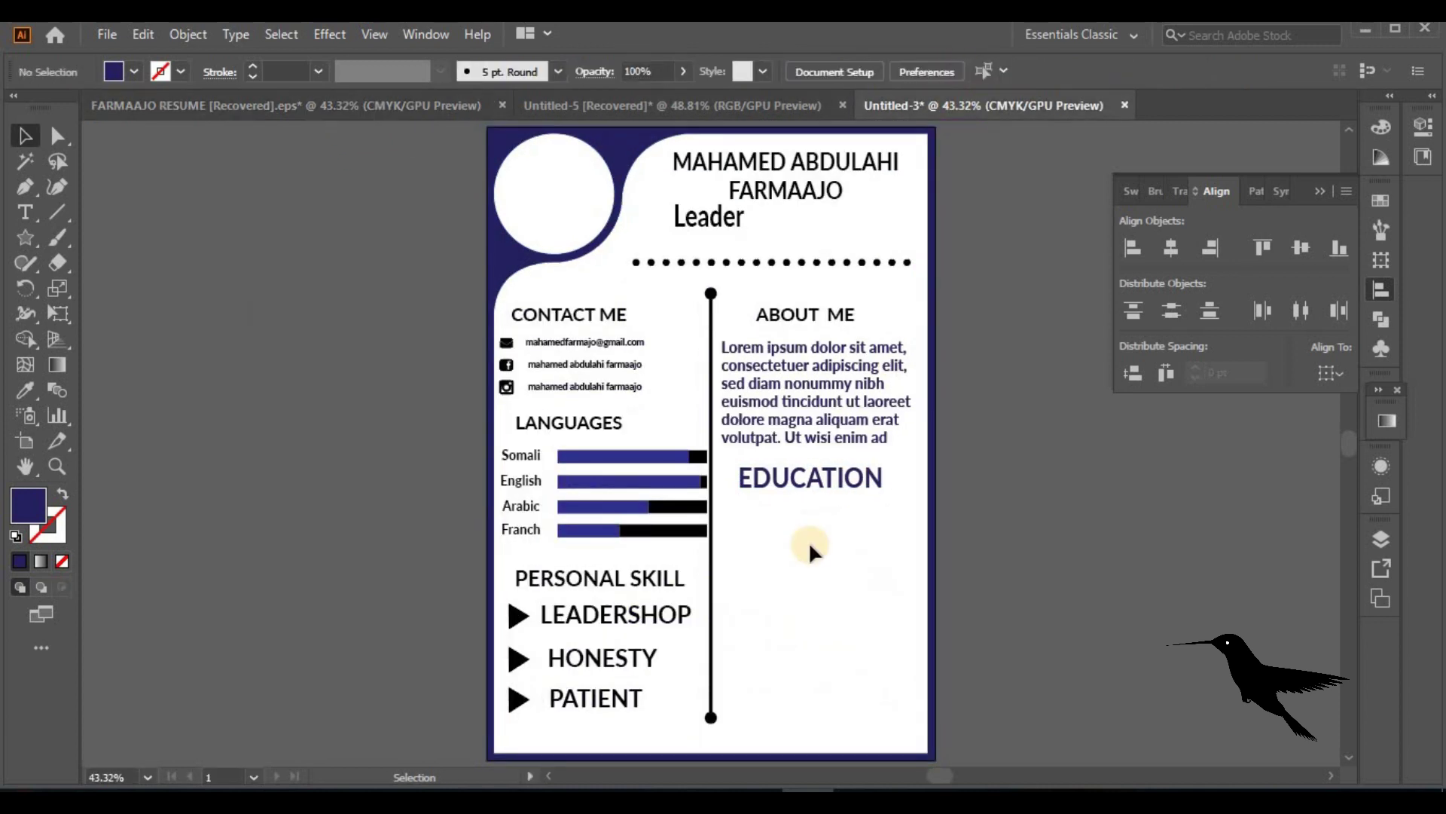
key(ctrl+v)
drag(740, 441, 852, 548)
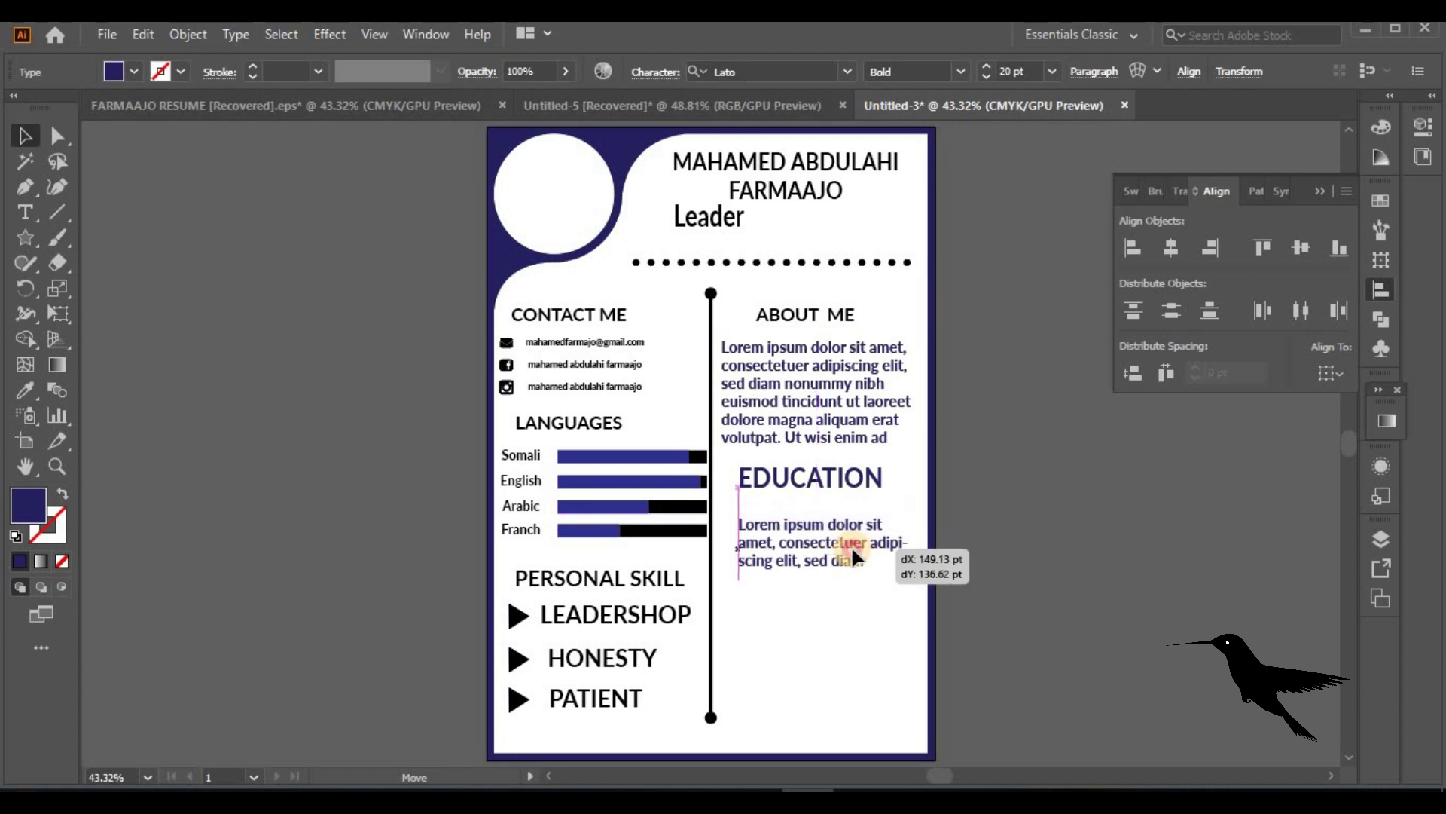
click(1092, 593)
Copy the SKILLS heading from FARMAAJO RESUME and place it below the Education text
key(ctrl+Tab)
click(784, 603)
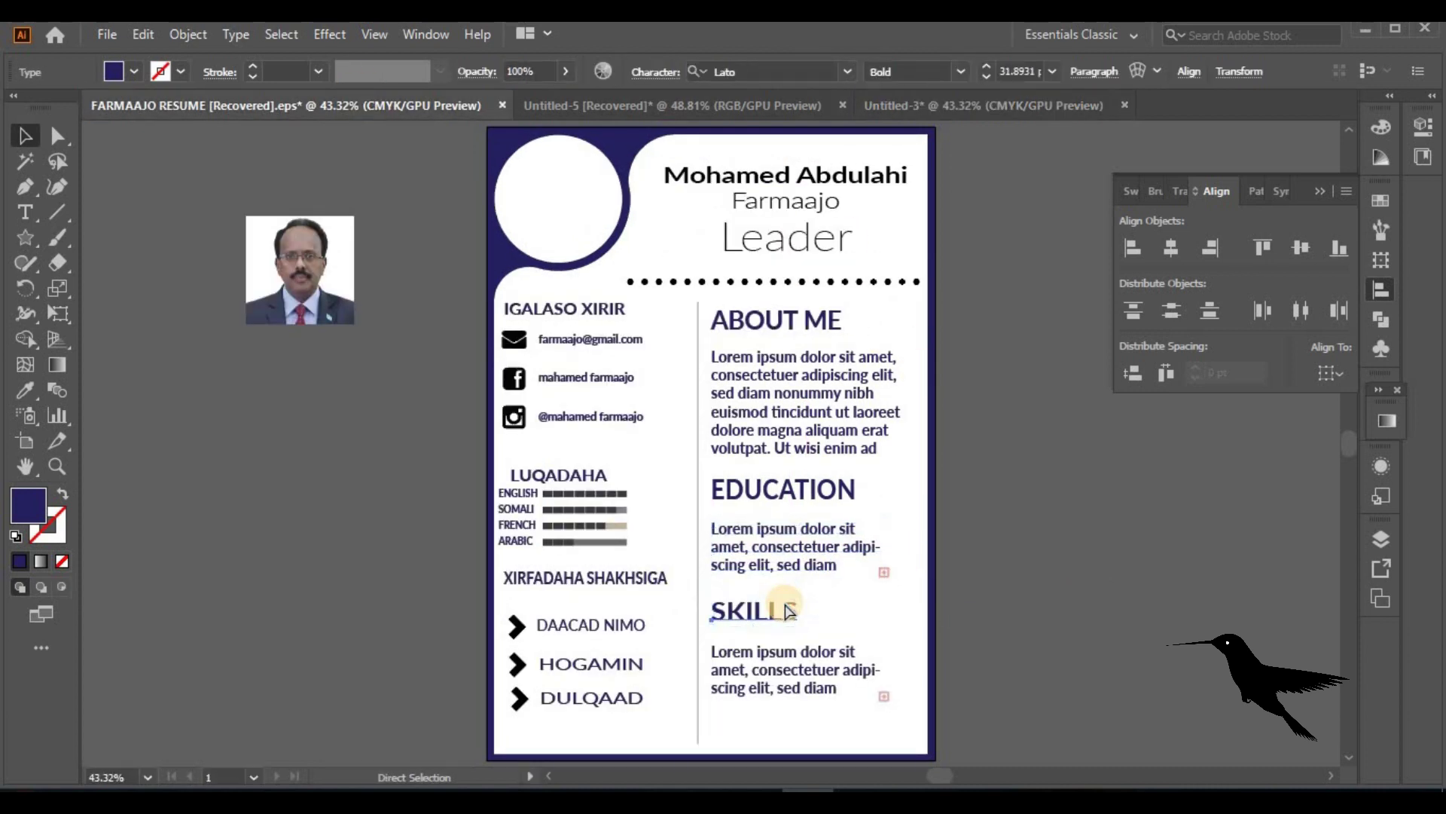
key(ctrl+c)
key(ctrl+Tab)
key(ctrl+v)
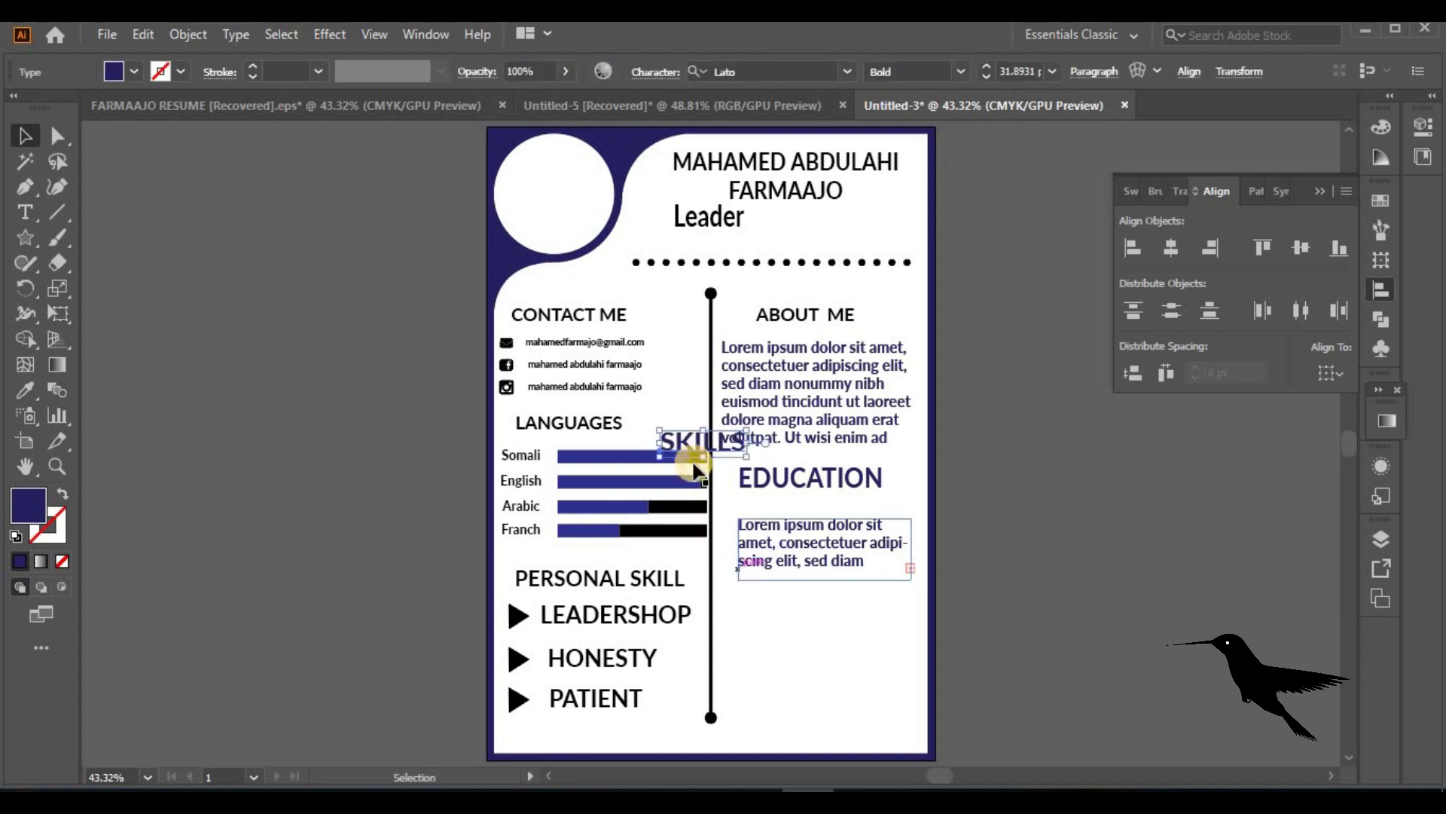
drag(692, 442, 771, 595)
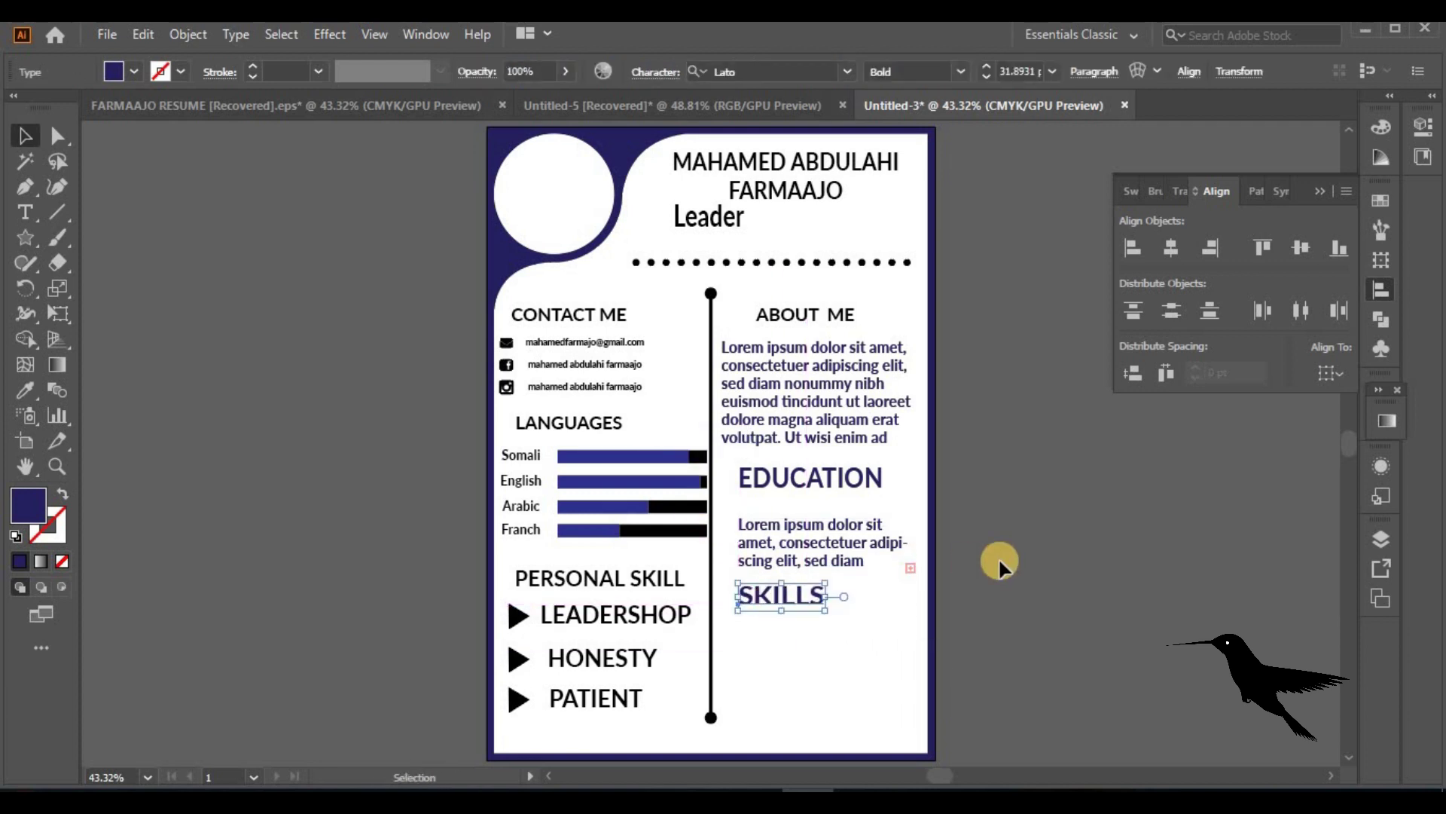
Copy the skills placeholder text and place it below the SKILLS heading
click(375, 105)
click(803, 664)
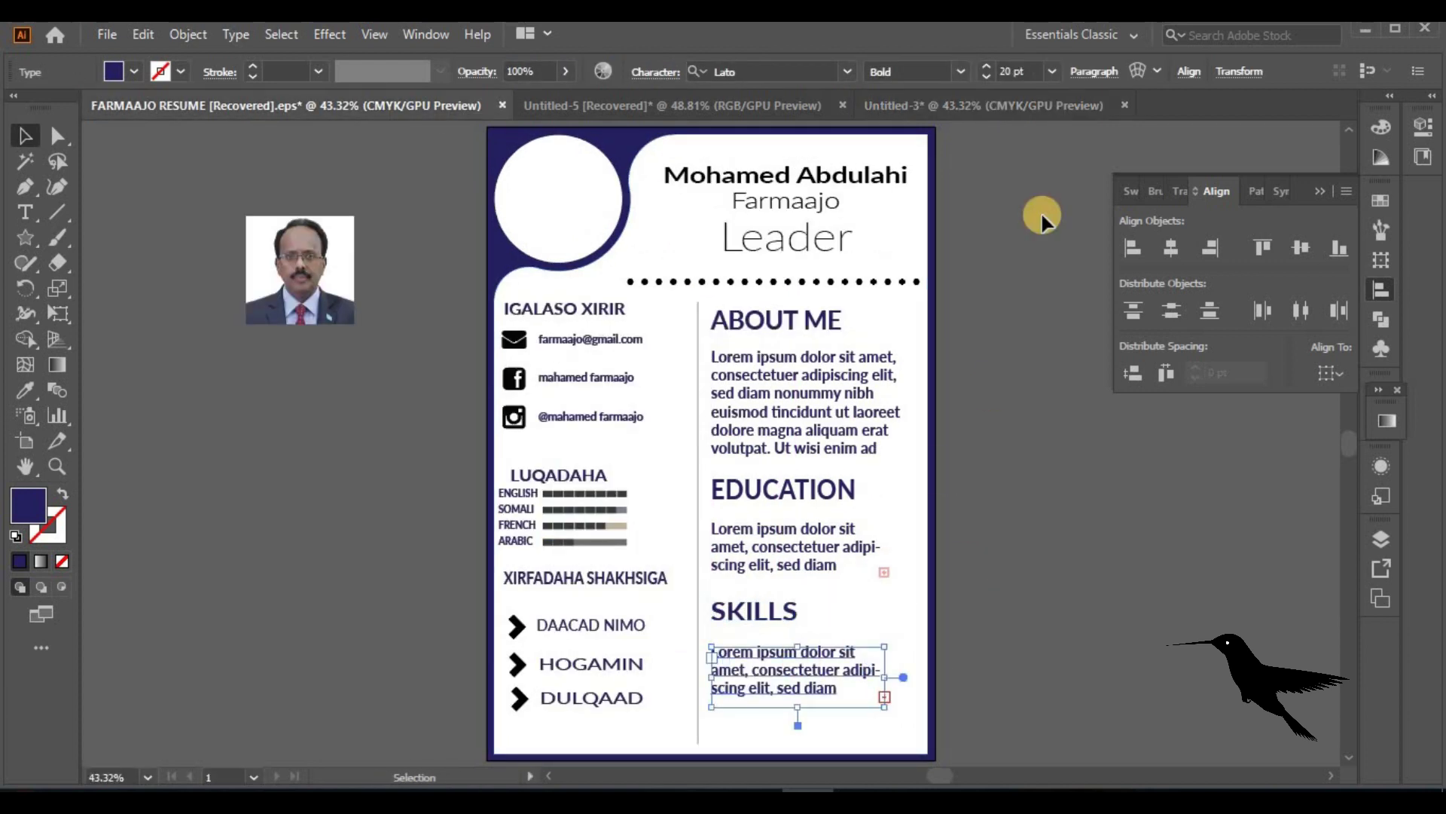
key(ctrl+c)
key(ctrl+Tab)
click(811, 684)
key(ctrl+v)
drag(682, 443, 758, 611)
Line up SKILLS, EDUCATION and their texts with the column's left edge
mouse_move(779, 536)
mouse_down()
mouse_move(760, 536)
mouse_move(776, 536)
mouse_move(770, 549)
mouse_up()
mouse_move(761, 661)
mouse_down()
mouse_move(780, 654)
mouse_move(770, 646)
mouse_up()
drag(757, 488, 744, 480)
drag(766, 315, 743, 315)
click(1069, 419)
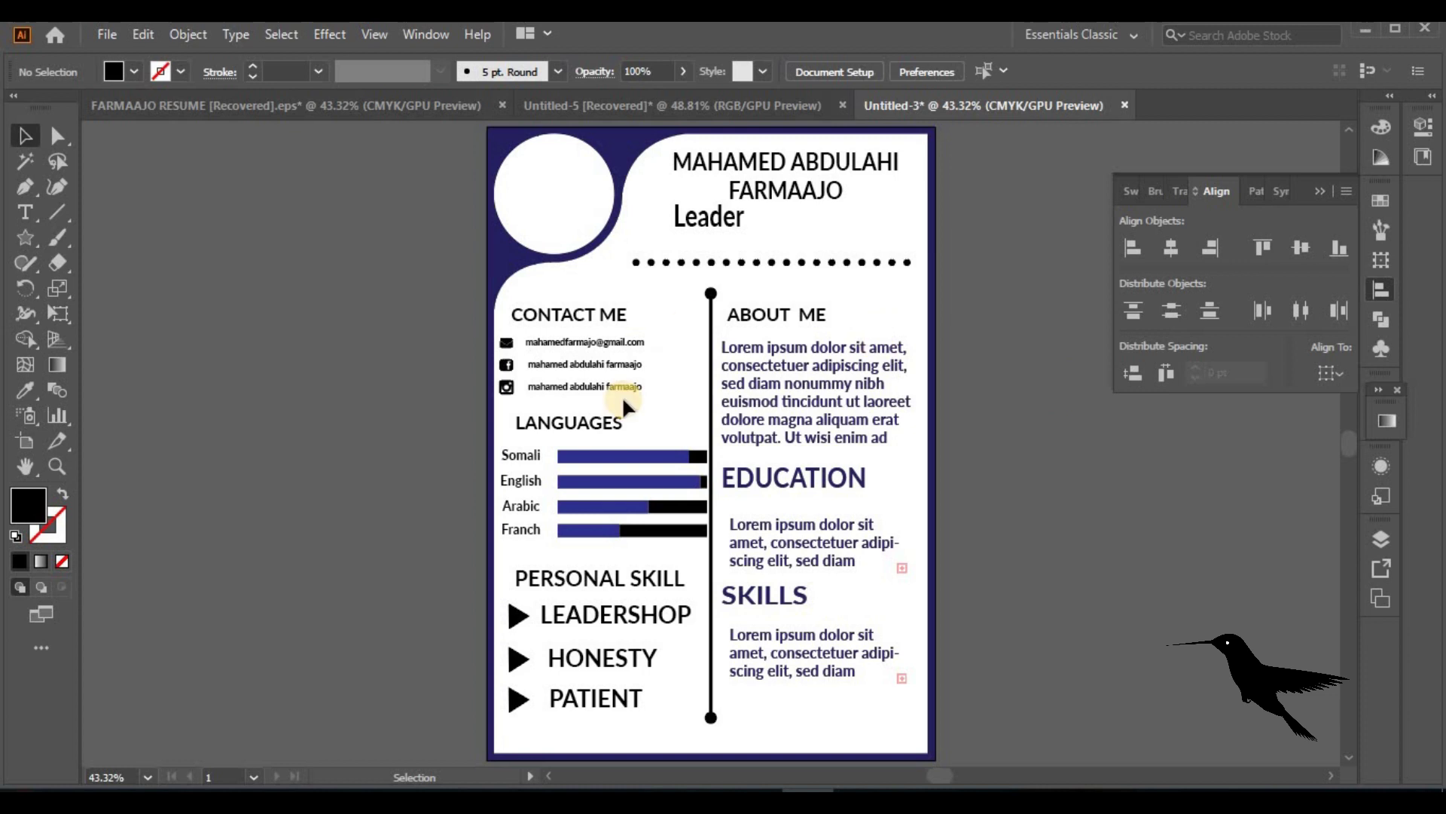
Place GJWTDp8Z_400x400.jpg and size it over the top-left profile circle
click(555, 233)
click(107, 34)
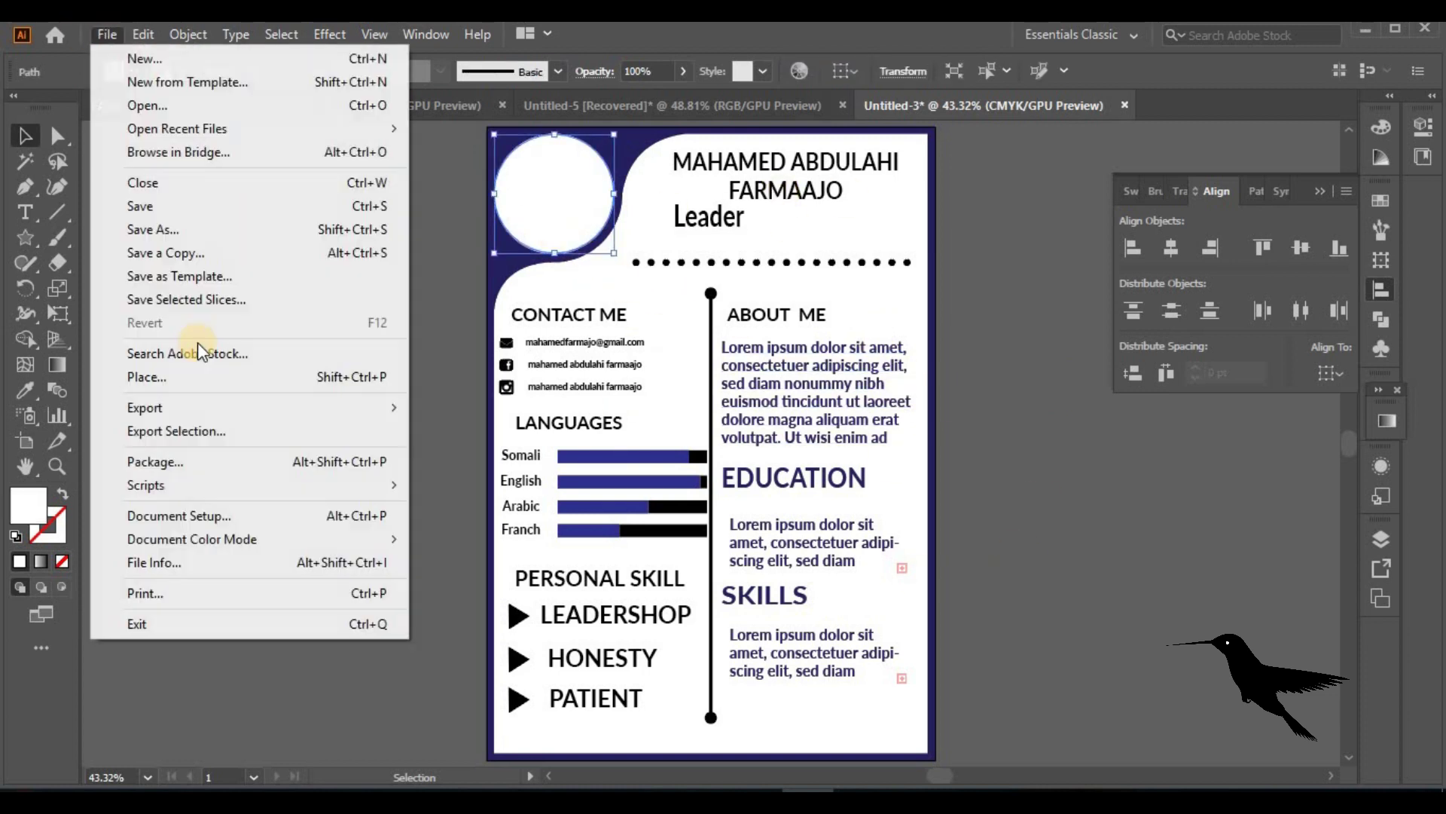
click(284, 377)
scroll(431, 224, down, 6)
click(247, 233)
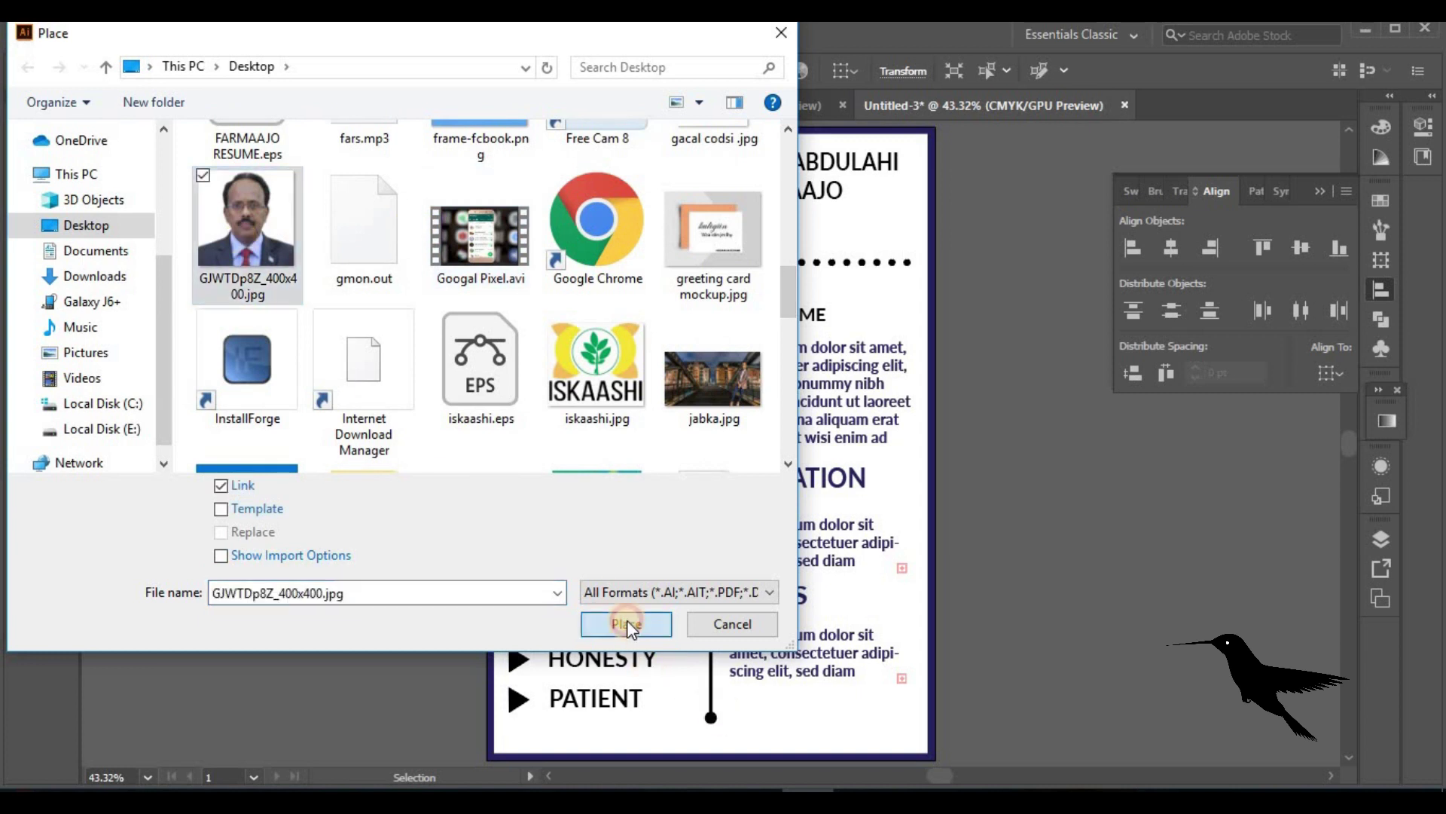
click(626, 624)
drag(352, 128, 525, 299)
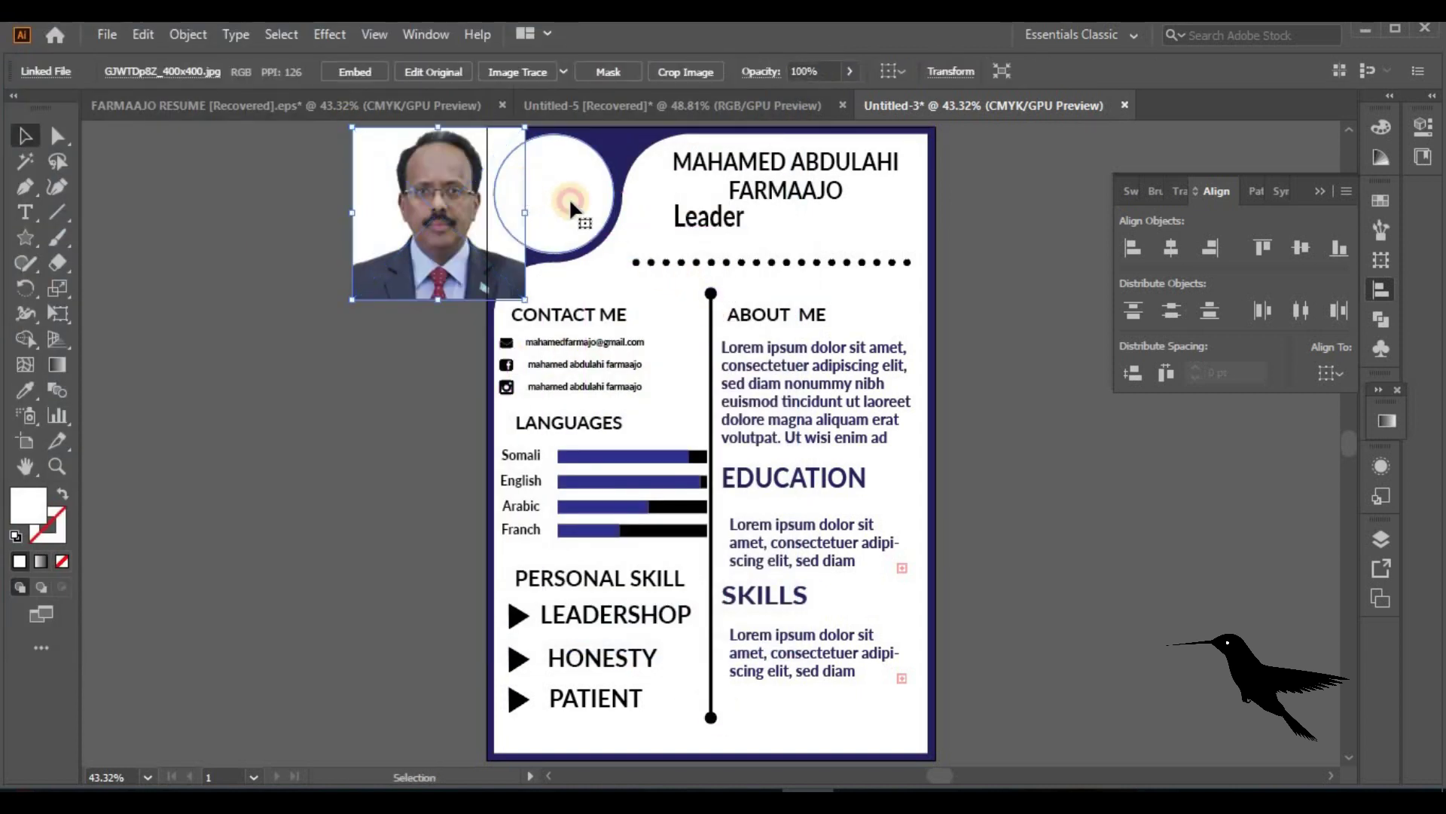